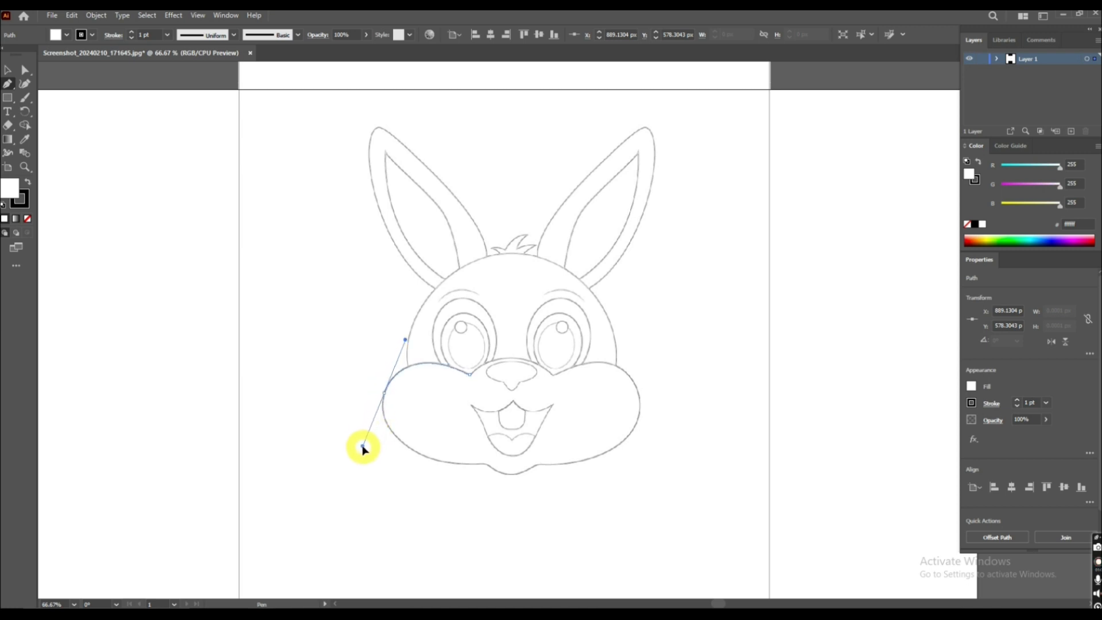
# Continue the muzzle outline with the Pen tool along the left cheek's lower edge and around the chin bump
pyautogui.moveTo(440, 461); pyautogui.dragTo(509, 483)
pyautogui.click(440, 462)
pyautogui.click(488, 468)
pyautogui.moveTo(508, 467); pyautogui.dragTo(518, 466)
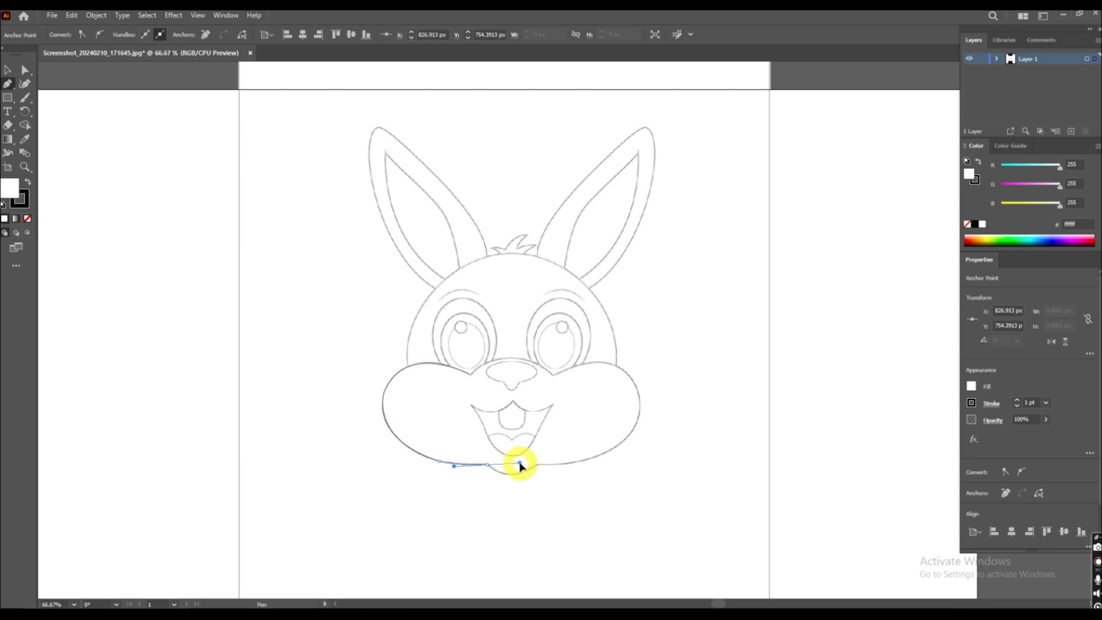
pyautogui.click(486, 465)
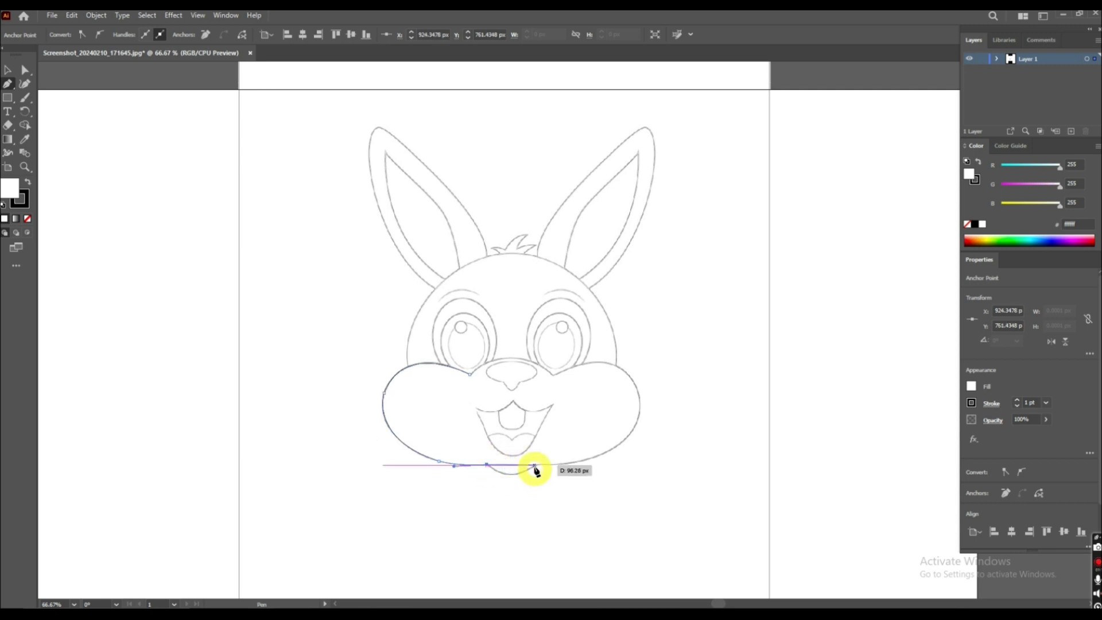
pyautogui.moveTo(537, 467); pyautogui.dragTo(549, 453)
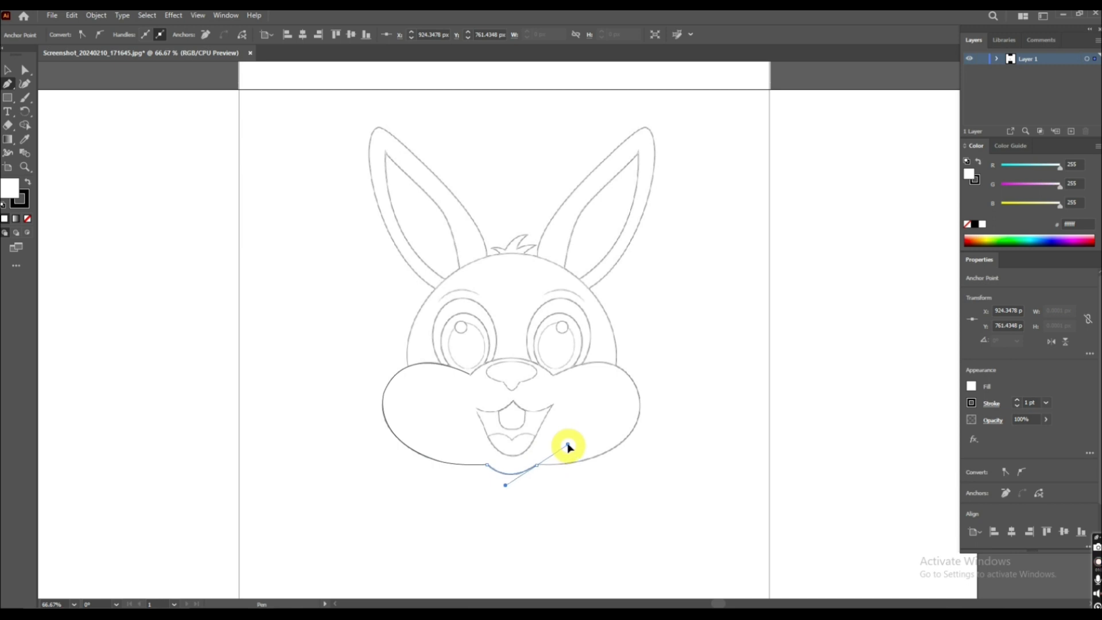
pyautogui.moveTo(564, 446); pyautogui.dragTo(564, 445)
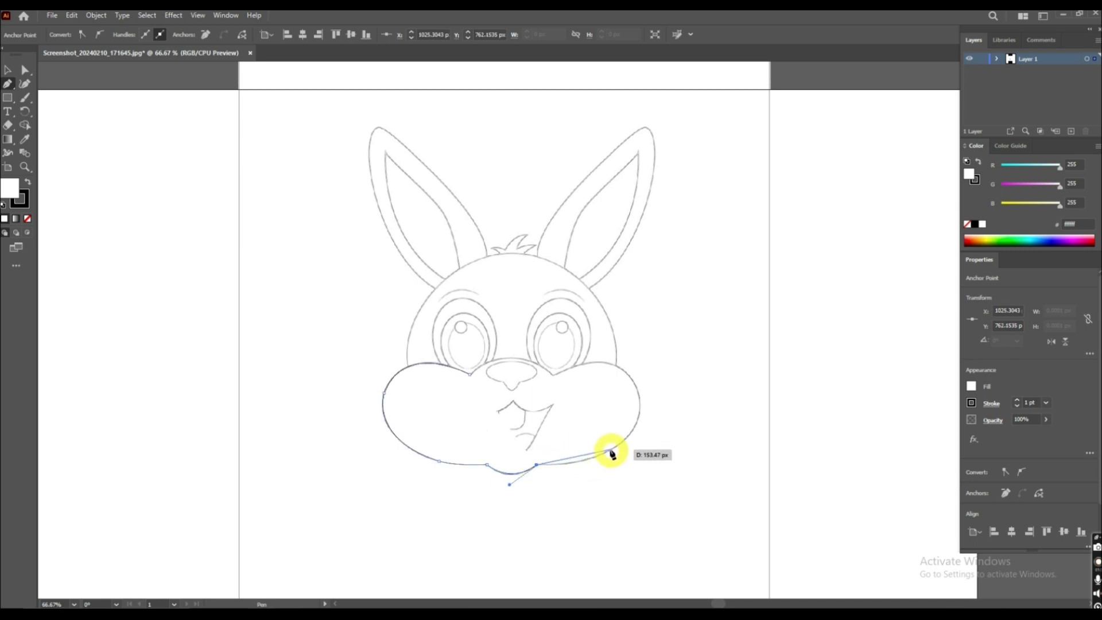
# Trace the right cheek from the chin around its outer curve to the top of the cheek
pyautogui.moveTo(621, 440); pyautogui.dragTo(648, 431)
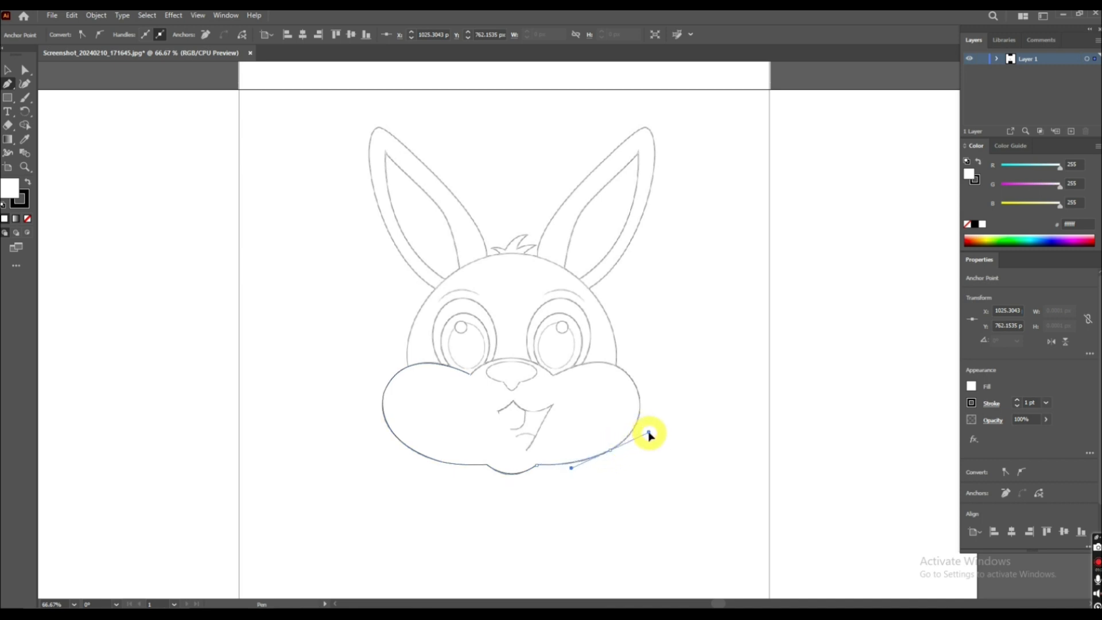
pyautogui.click(612, 454)
pyautogui.click(639, 394)
pyautogui.moveTo(639, 394); pyautogui.dragTo(632, 357)
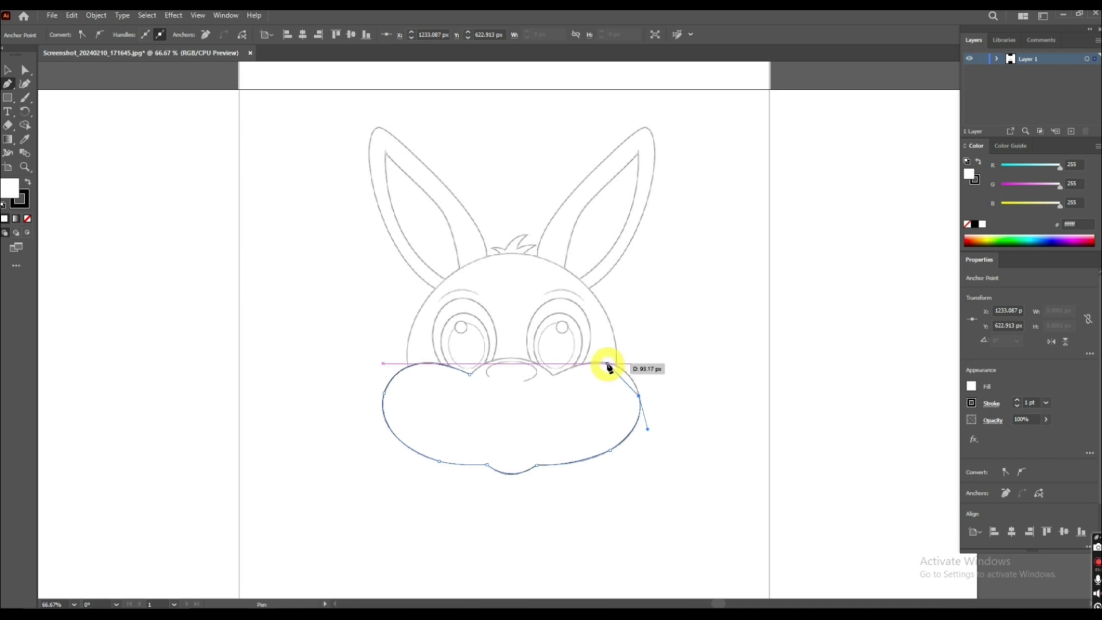
pyautogui.moveTo(608, 363); pyautogui.dragTo(581, 359)
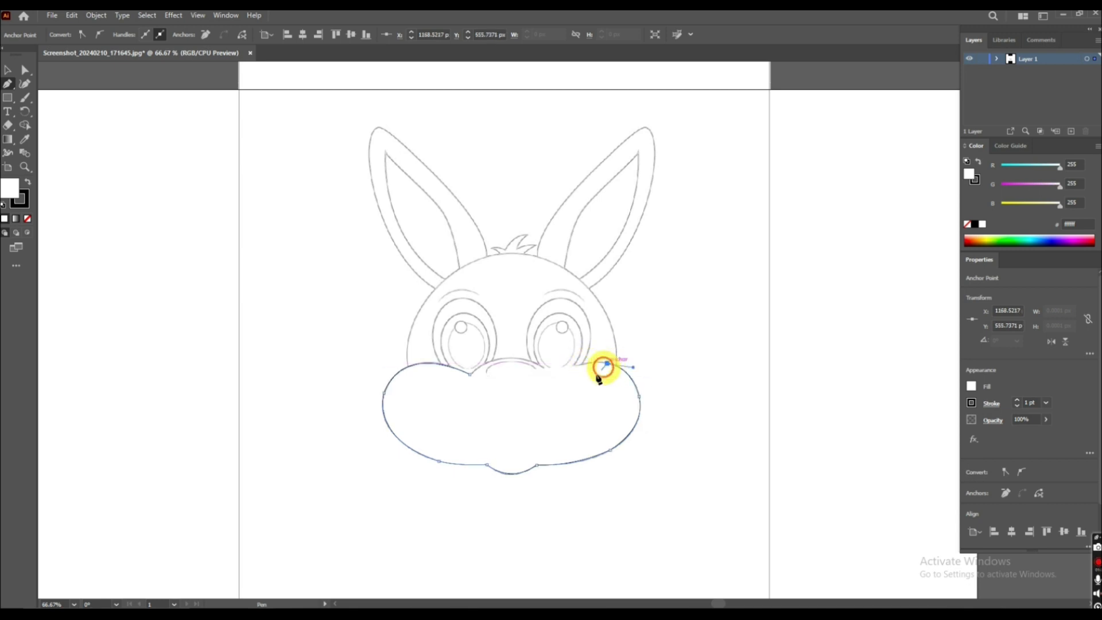
# Set the path's fill to none and close the muzzle outline with a curve arching over the nose
pyautogui.click(27, 219)
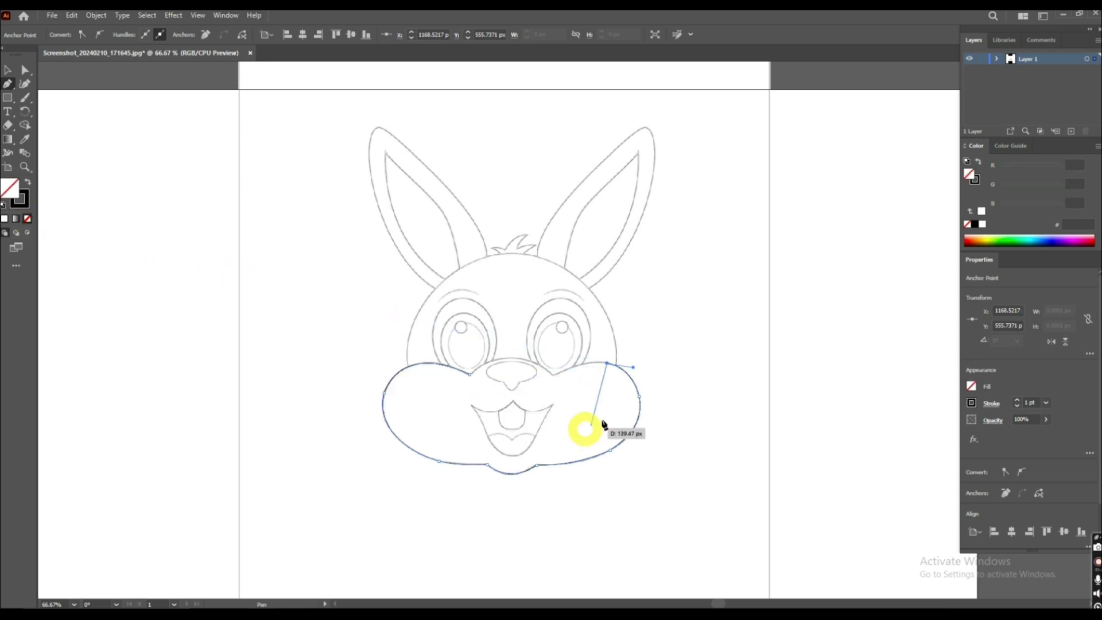
pyautogui.click(549, 383)
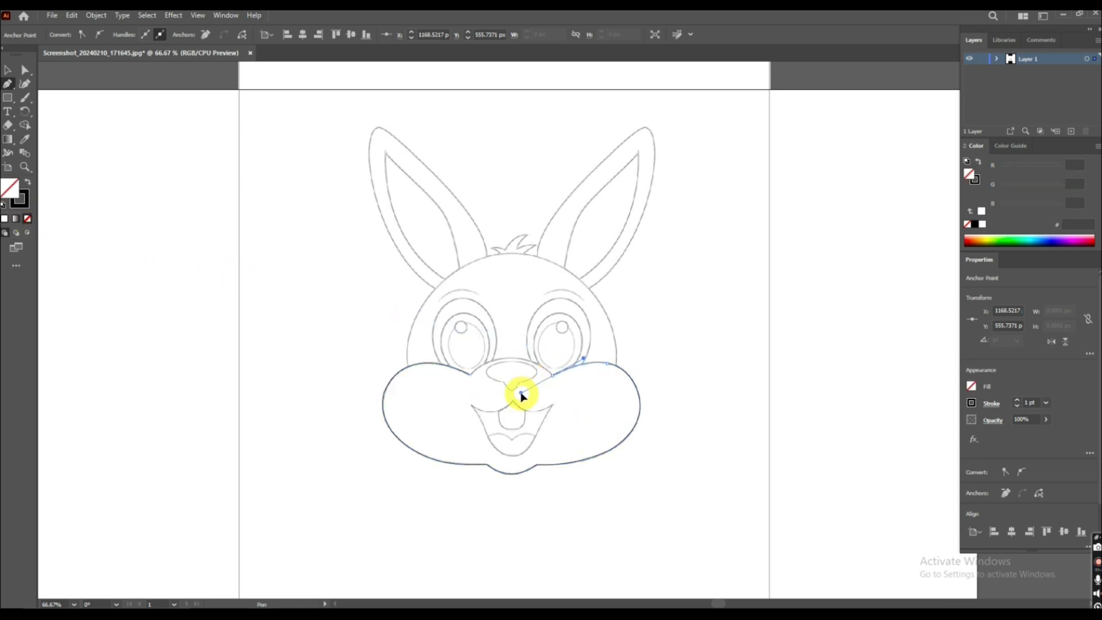
pyautogui.moveTo(518, 394); pyautogui.dragTo(518, 393)
pyautogui.click(553, 376)
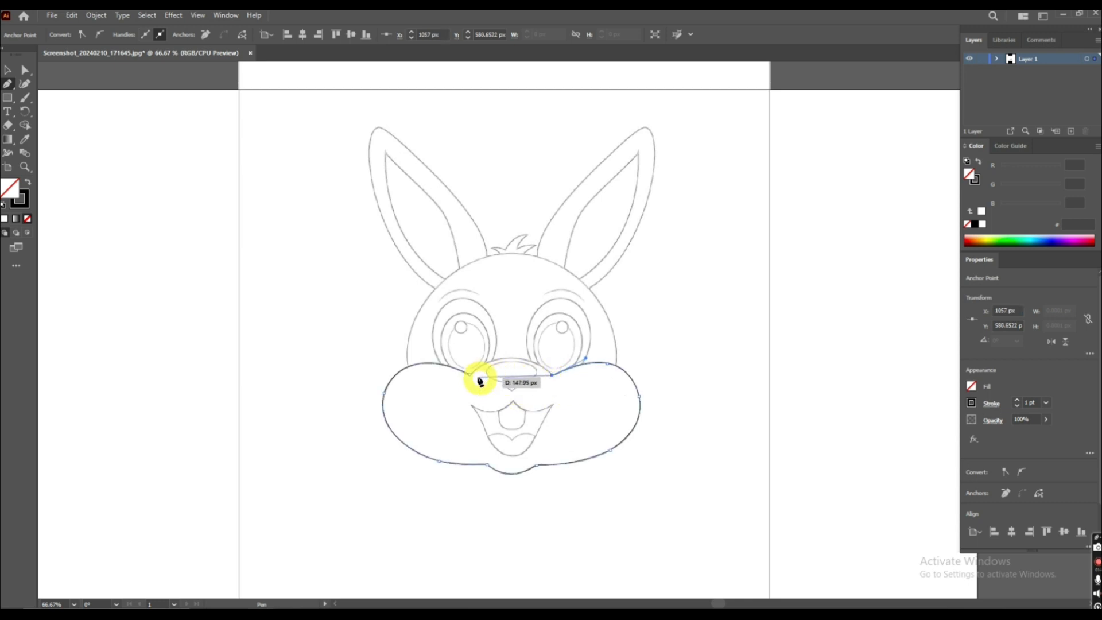
pyautogui.moveTo(470, 375); pyautogui.dragTo(423, 418)
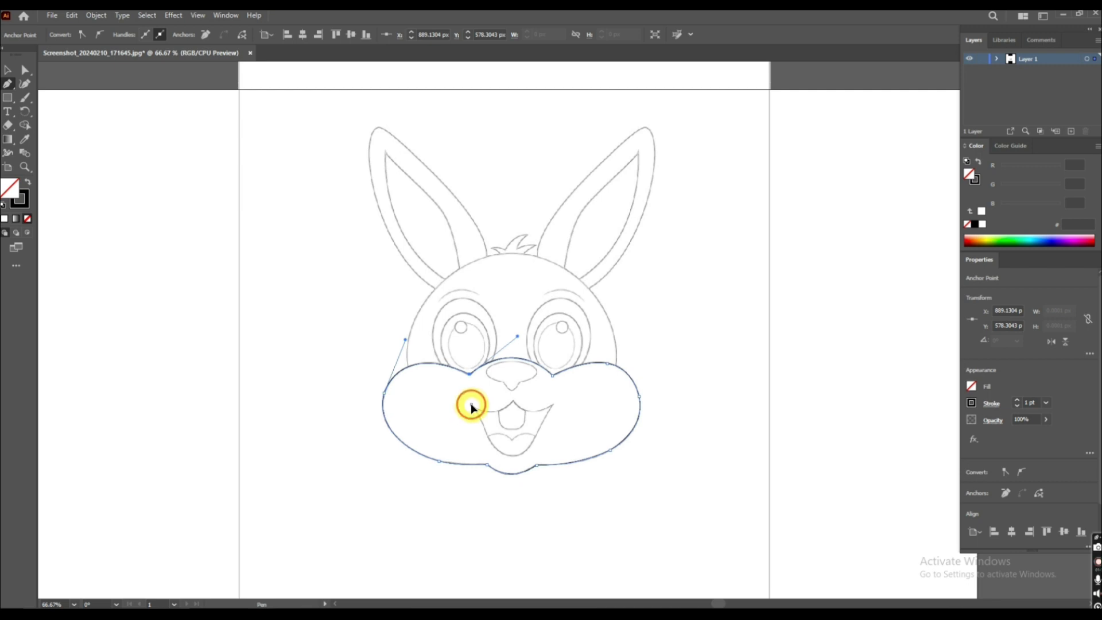
# Trace the mouth's upper edge with the Pen tool as two curves from the left corner through the centre peak to the right corner
pyautogui.click(471, 406)
pyautogui.scroll(2, 525, 425)
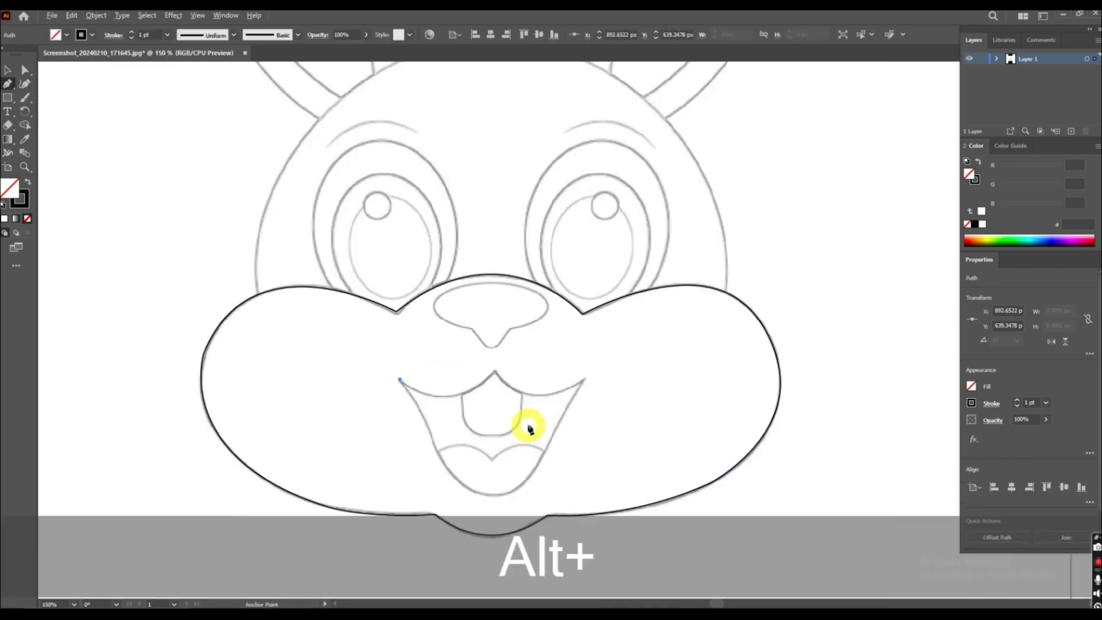
pyautogui.moveTo(496, 374); pyautogui.dragTo(538, 325)
pyautogui.click(495, 372)
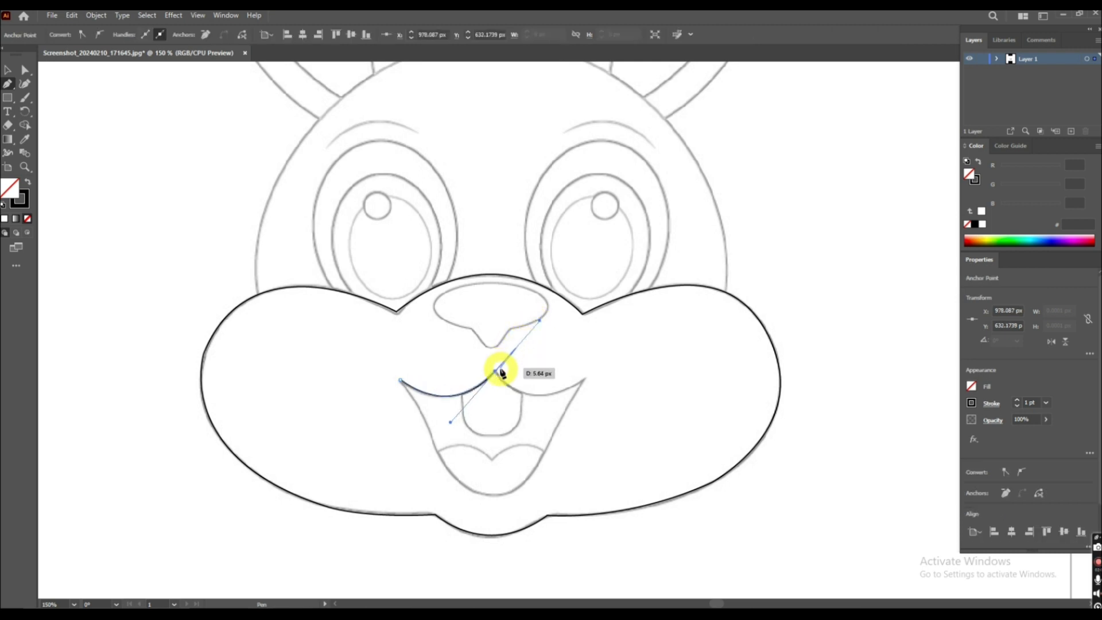
pyautogui.moveTo(584, 381); pyautogui.dragTo(645, 342)
pyautogui.click(584, 381)
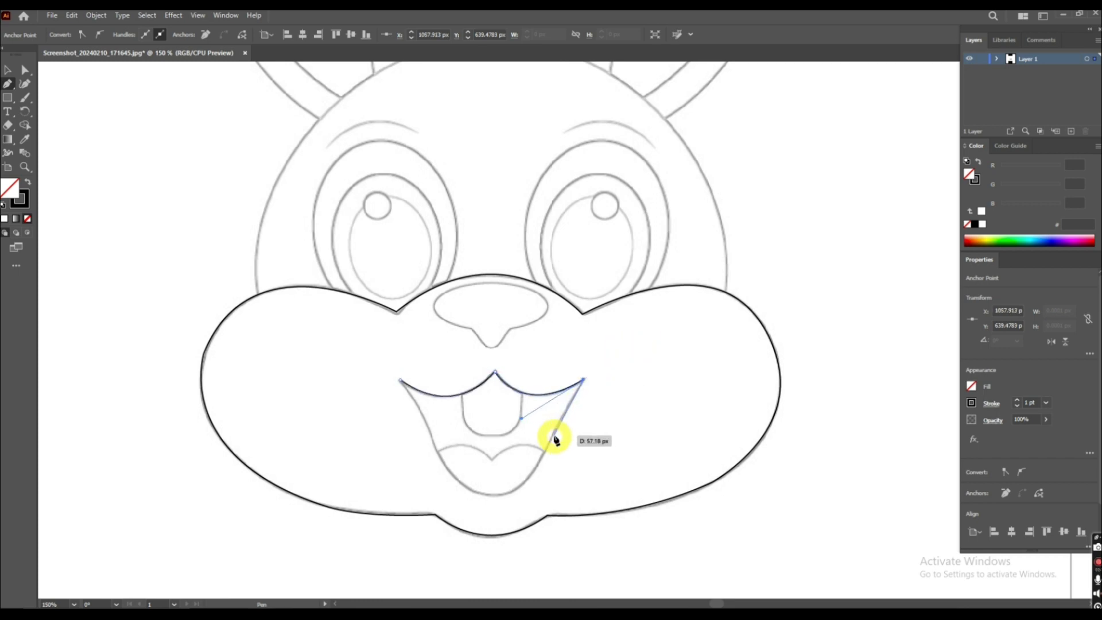
# Continue the mouth outline down its right side to the lowest point of the lower lip
pyautogui.click(548, 447)
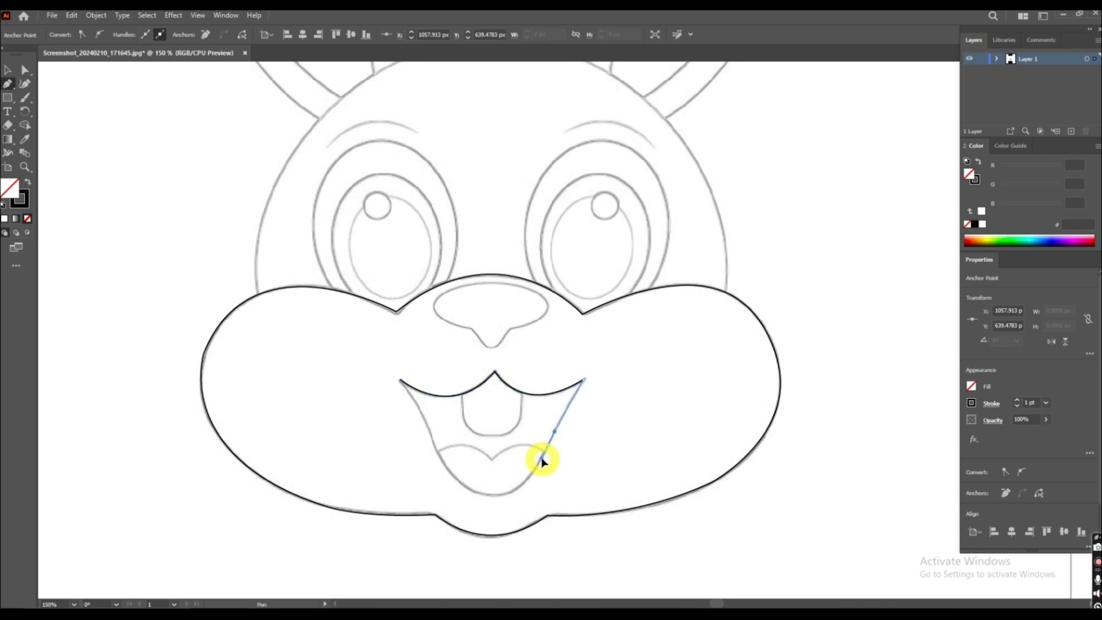
pyautogui.moveTo(543, 462); pyautogui.dragTo(543, 461)
pyautogui.click(549, 444)
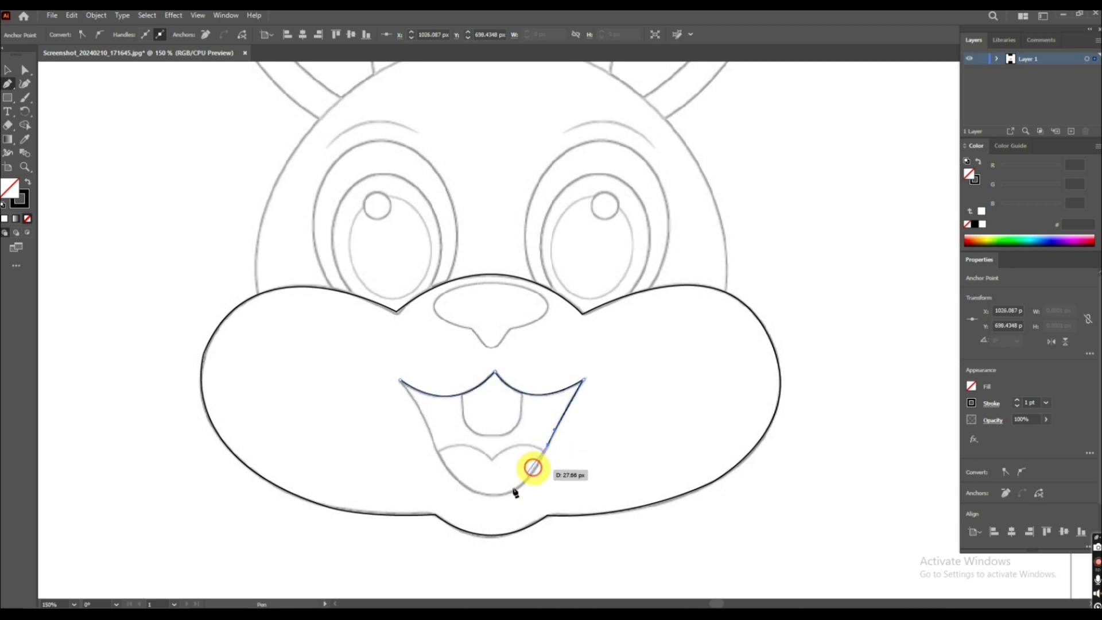
pyautogui.moveTo(496, 496); pyautogui.dragTo(468, 497)
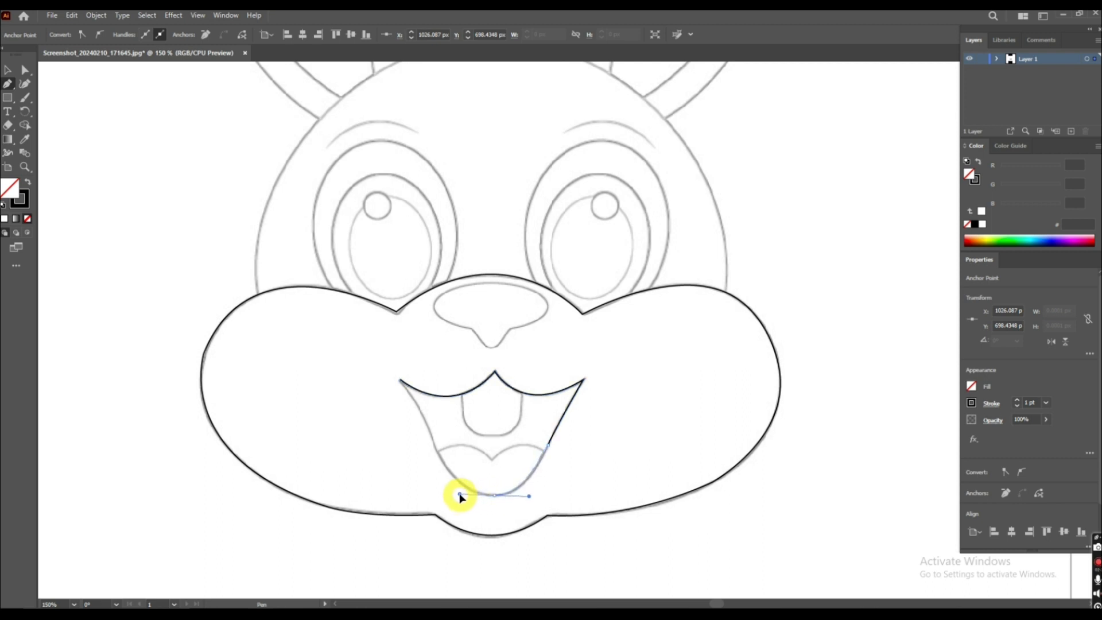
pyautogui.moveTo(464, 495); pyautogui.dragTo(465, 495)
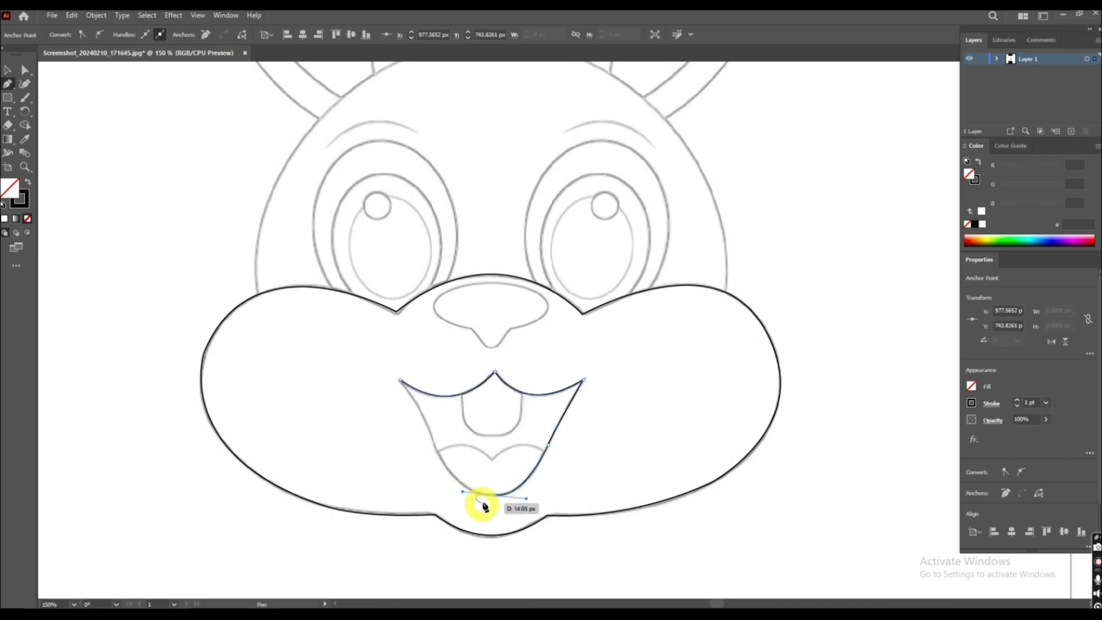
pyautogui.click(494, 495)
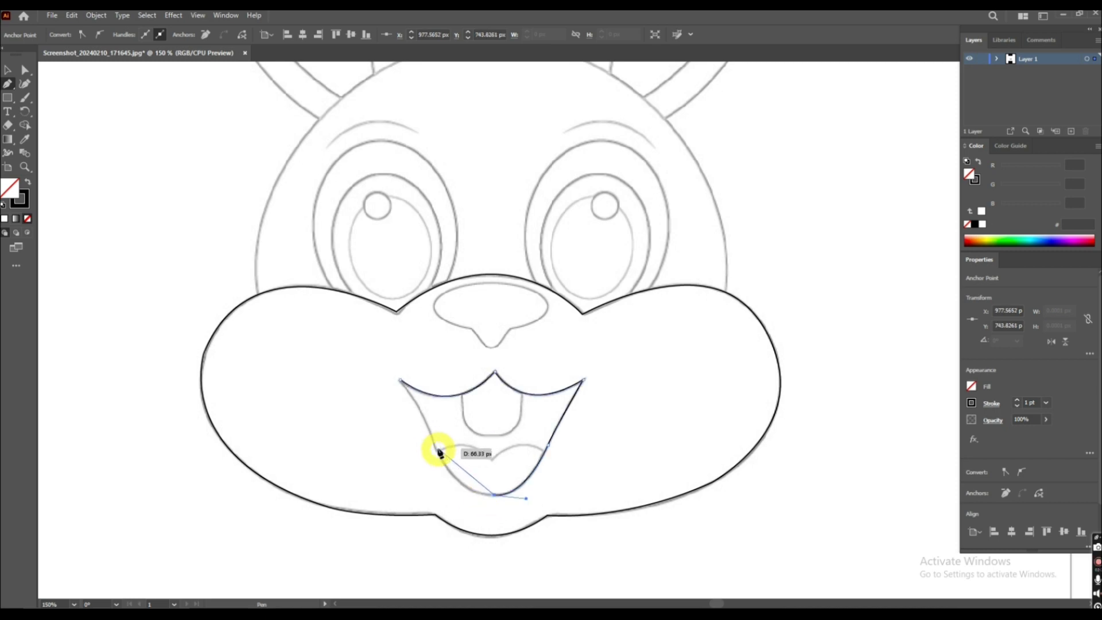
# Trace the mouth's left side upward and close the path at the left corner
pyautogui.moveTo(435, 448); pyautogui.dragTo(407, 392)
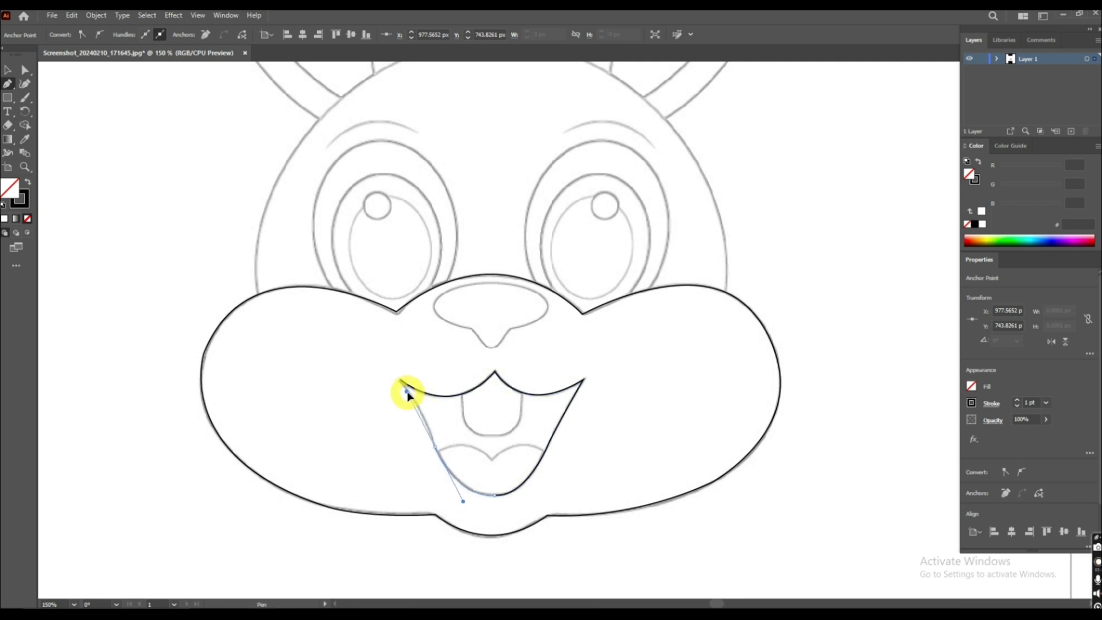
pyautogui.moveTo(414, 396); pyautogui.dragTo(414, 397)
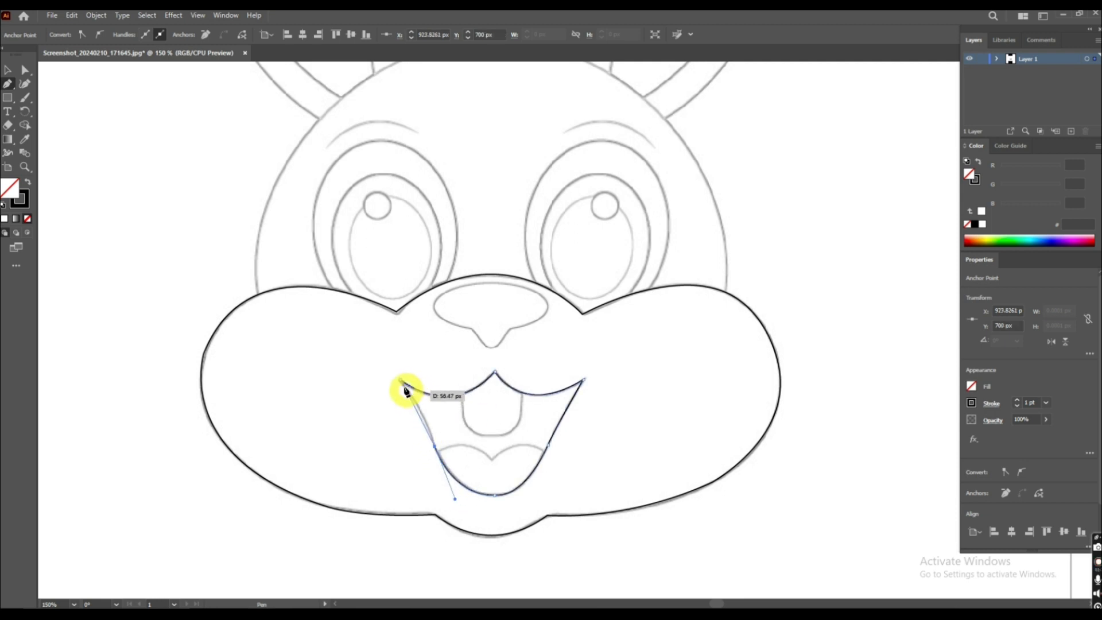
pyautogui.moveTo(401, 380); pyautogui.dragTo(389, 363)
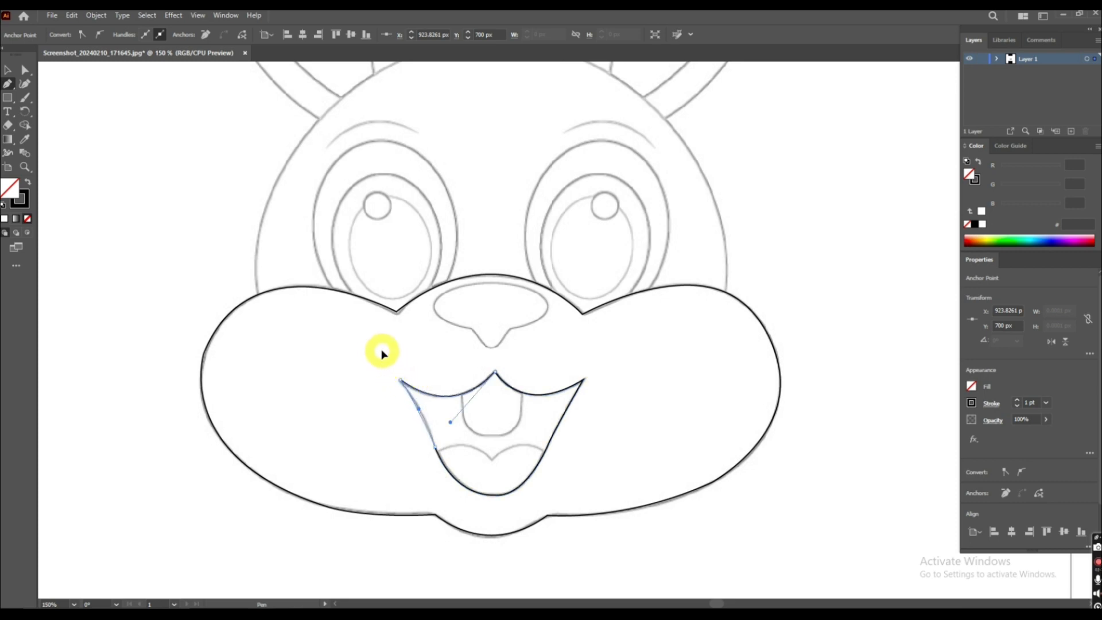
pyautogui.moveTo(383, 361); pyautogui.dragTo(382, 360)
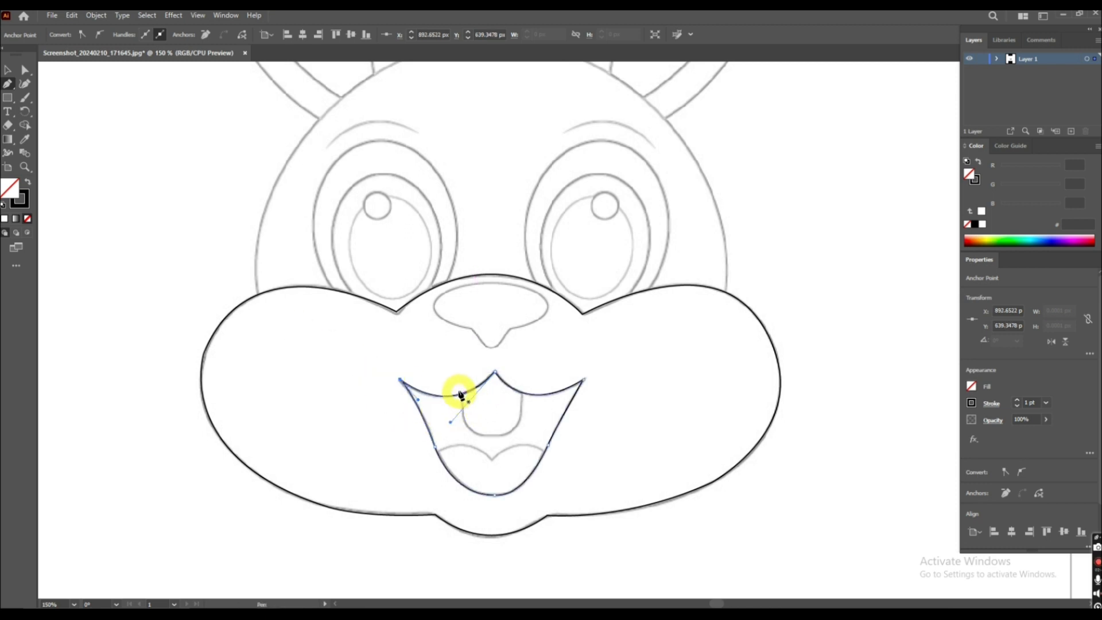
# Draw the tooth over the sketch as a rounded rectangle about 53 by 66 px with a corner radius of about 21 px
pyautogui.click(12, 102)
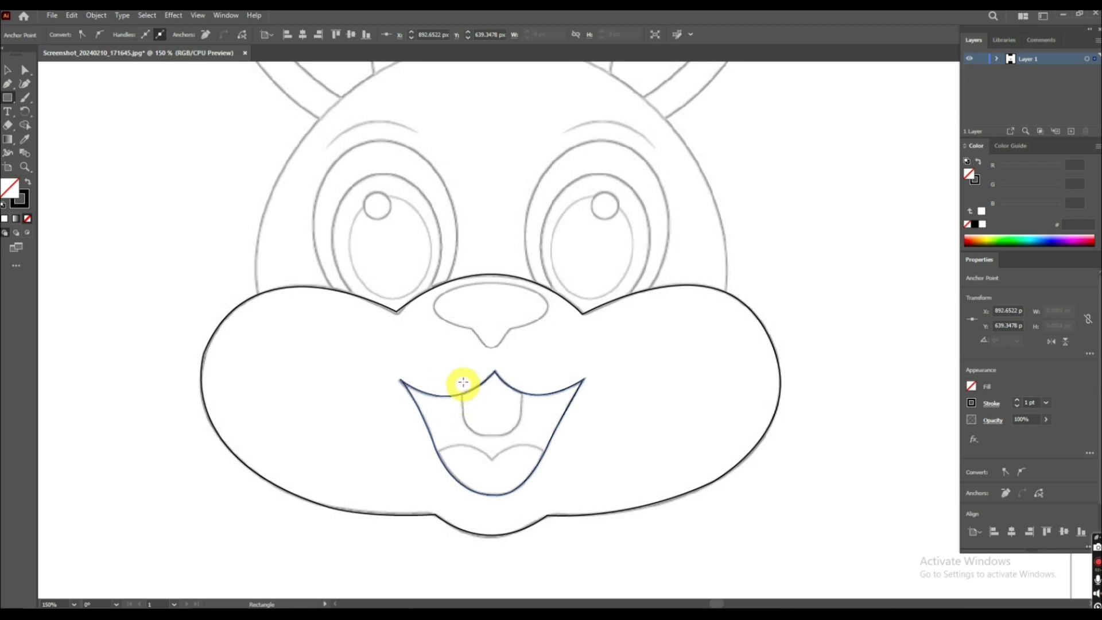
pyautogui.moveTo(461, 377); pyautogui.dragTo(521, 436)
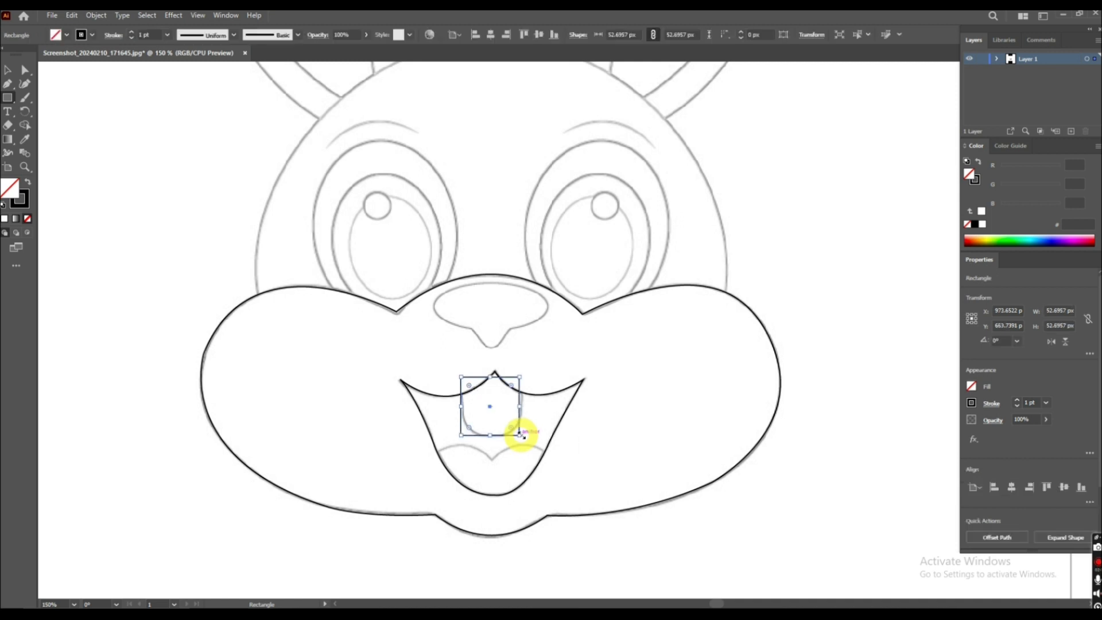
pyautogui.press('Right')
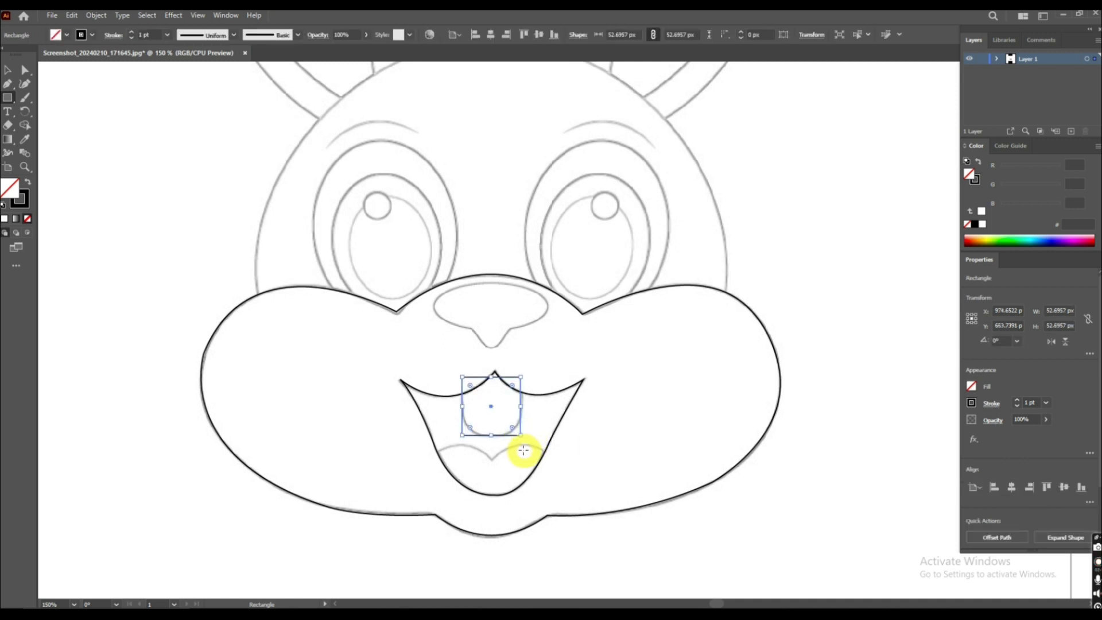
pyautogui.moveTo(513, 428); pyautogui.dragTo(494, 406)
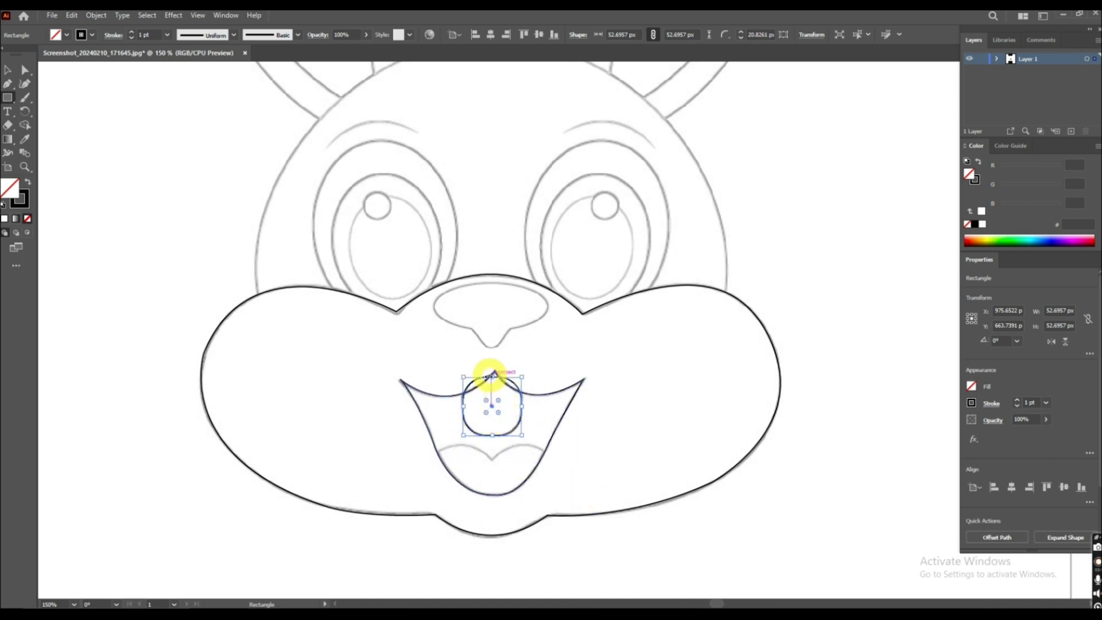
pyautogui.moveTo(492, 376); pyautogui.dragTo(492, 363)
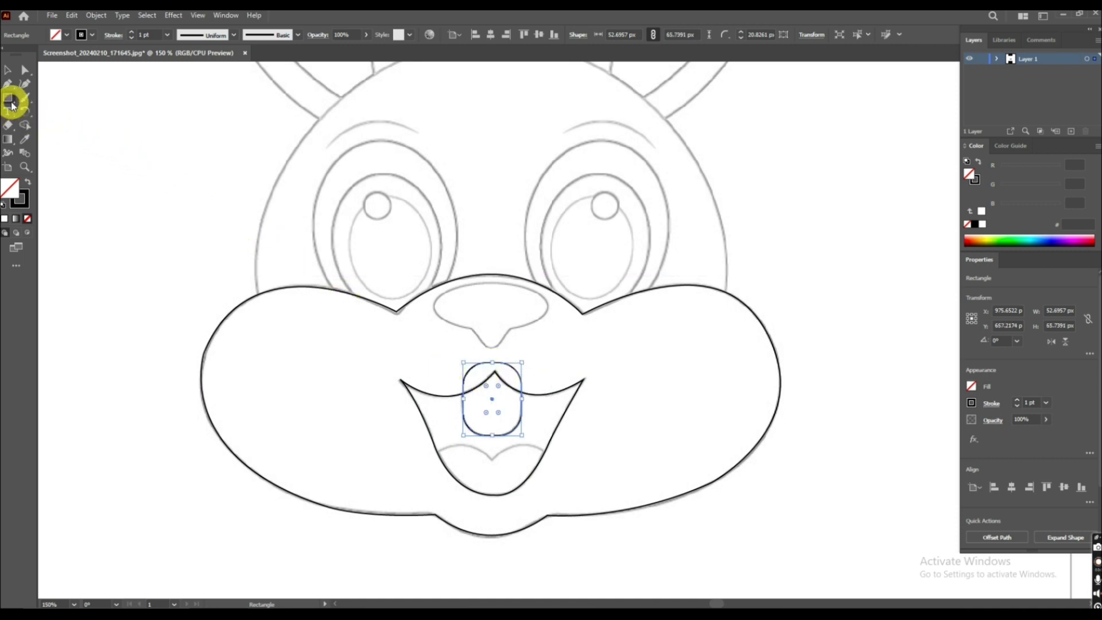
# Cut the tooth outline at its upper left and upper right anchor points with the Scissors tool
pyautogui.moveTo(10, 135); pyautogui.dragTo(50, 140)
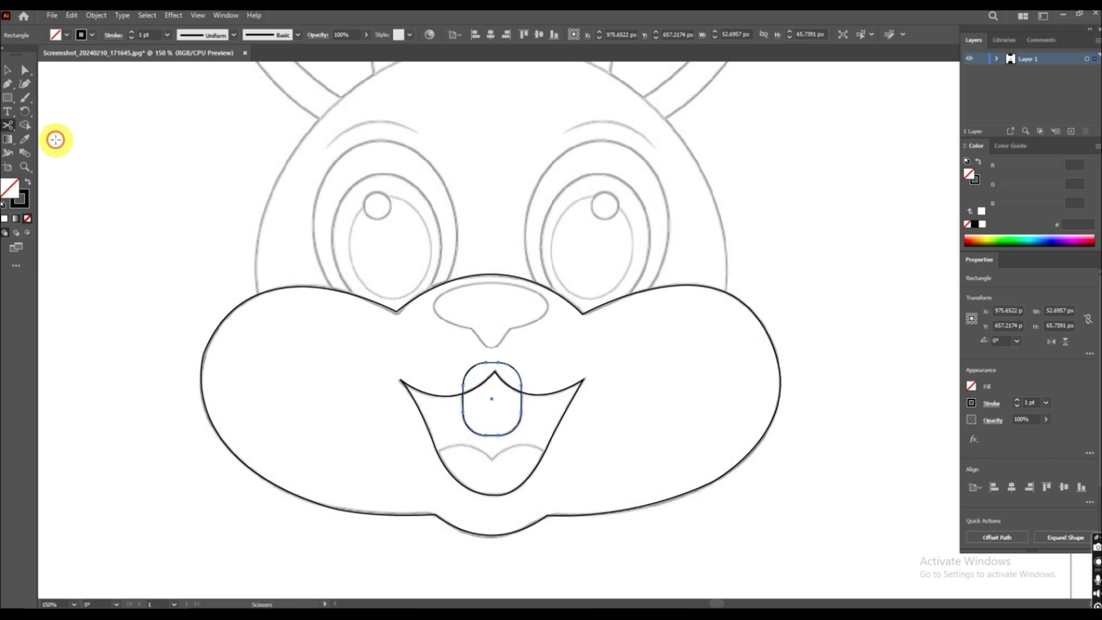
pyautogui.click(464, 386)
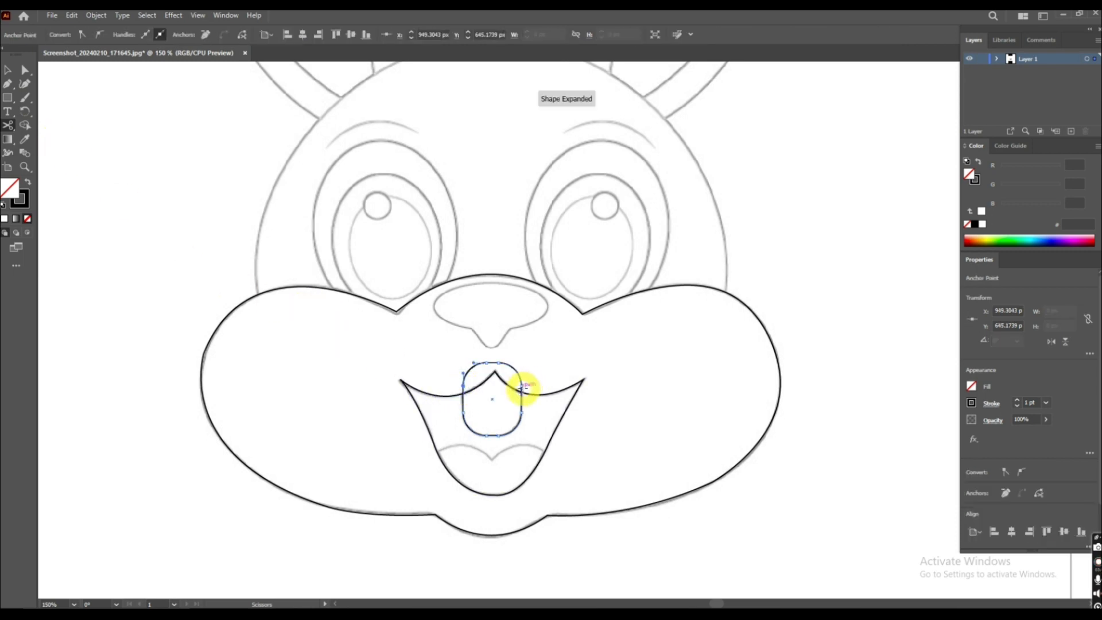
pyautogui.click(522, 388)
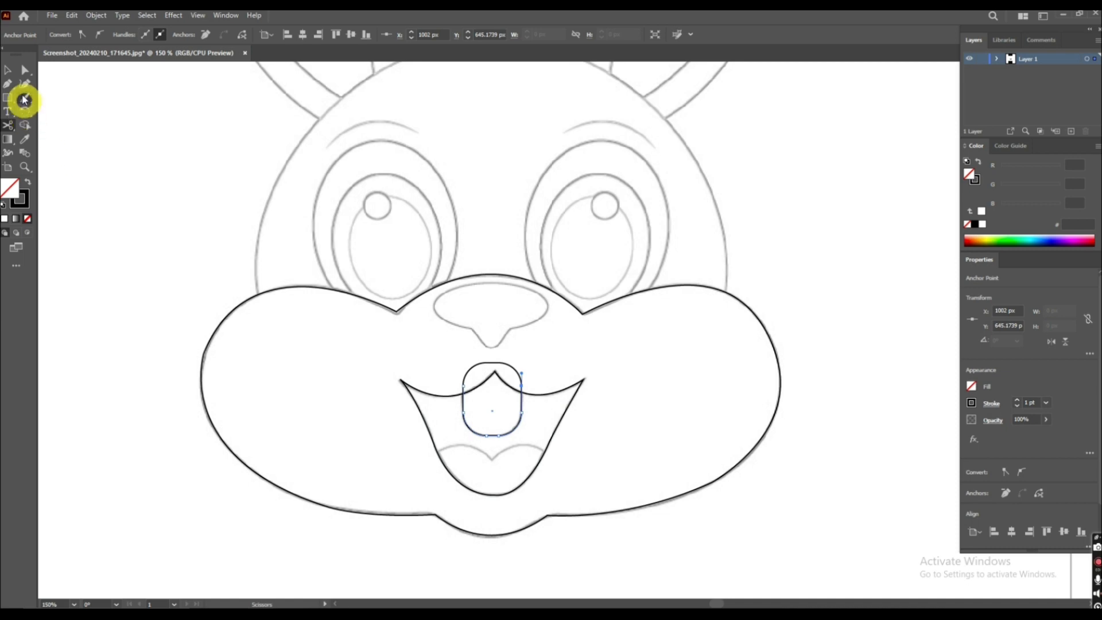
pyautogui.click(9, 74)
pyautogui.moveTo(434, 356)
pyautogui.mouseDown()
pyautogui.moveTo(474, 372)
pyautogui.moveTo(494, 405)
pyautogui.mouseUp()
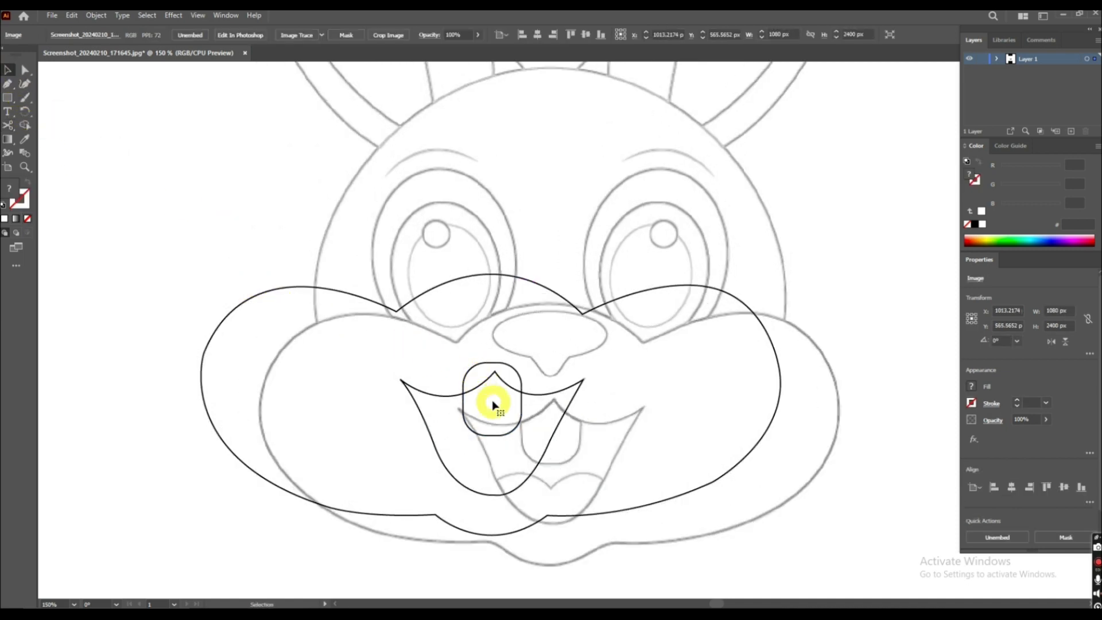
pyautogui.hotkey('ctrl', 'z')
pyautogui.hotkey('ctrl', 'z')
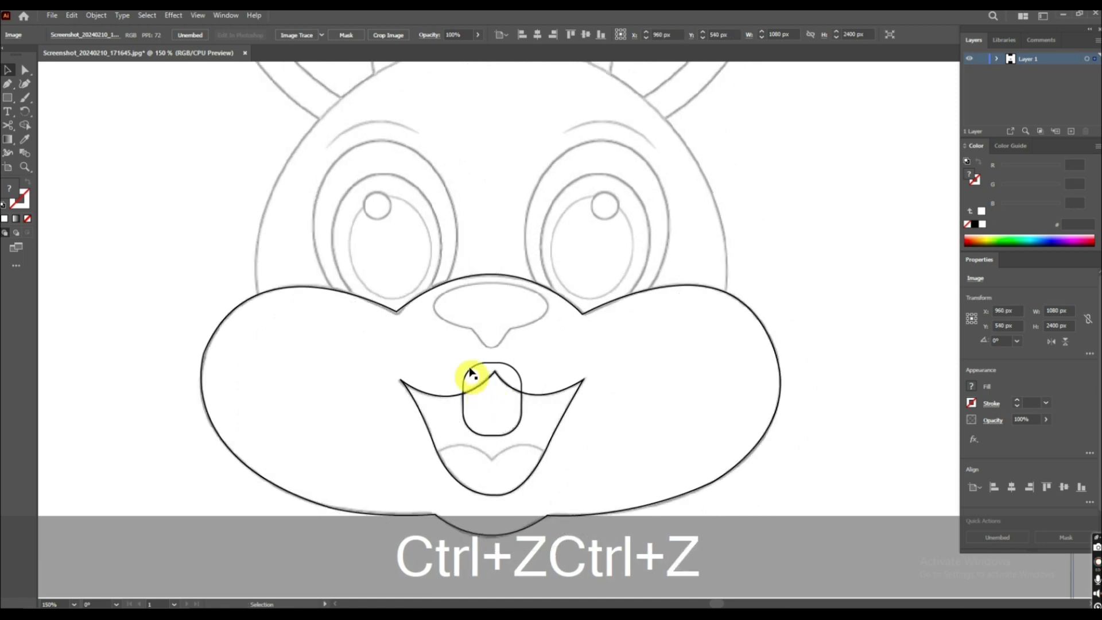
# Delete the cut-off top segment of the tooth outline and deselect everything
pyautogui.click(467, 370)
pyautogui.click(634, 431)
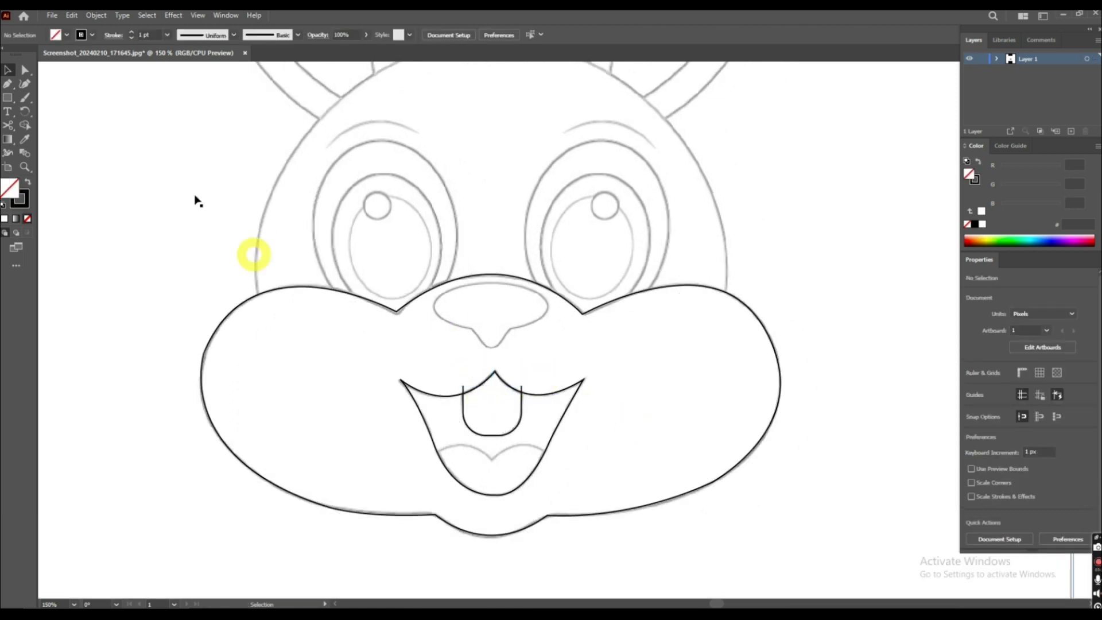
pyautogui.keyDown('alt'); pyautogui.scroll(-5, 366, 334); pyautogui.keyUp('alt')
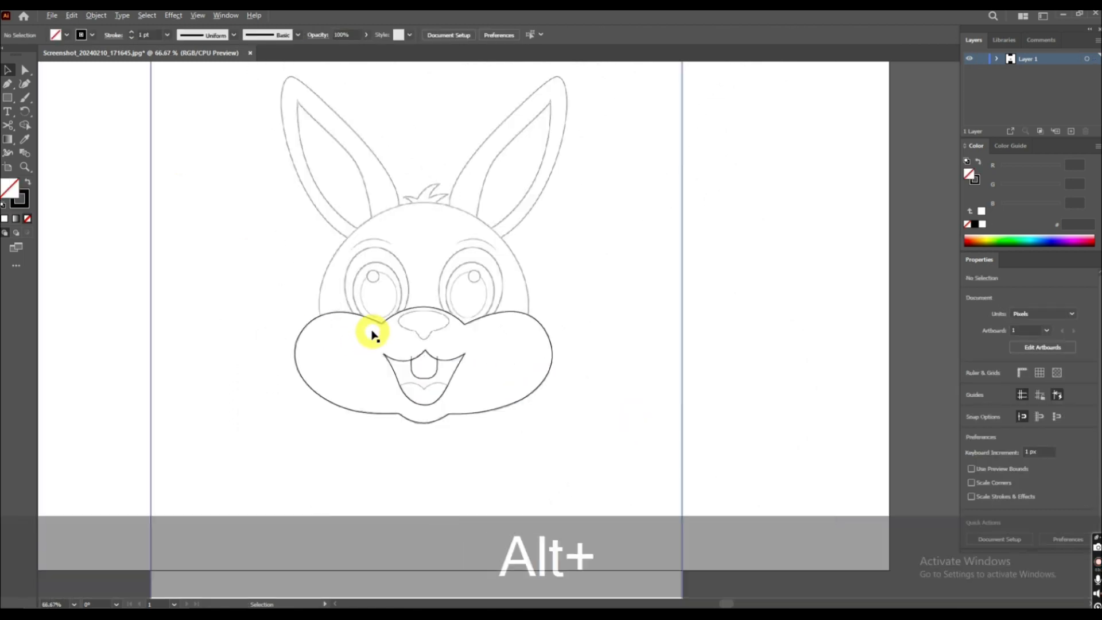
# Lock the rabbit sketch image so it cannot be selected while tracing
pyautogui.click(284, 254)
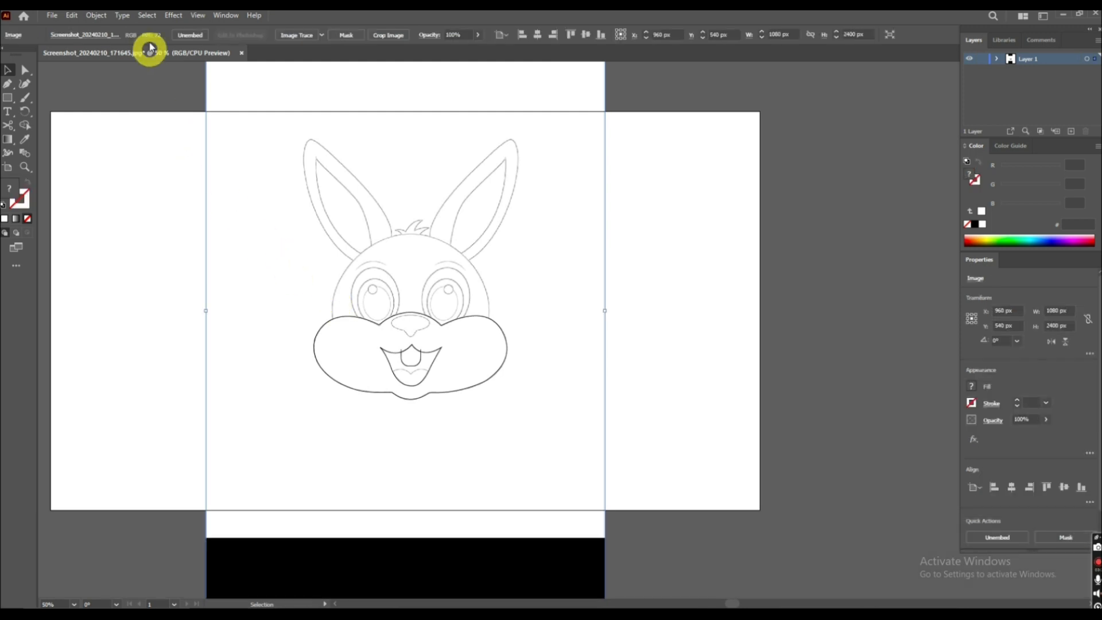
pyautogui.click(96, 15)
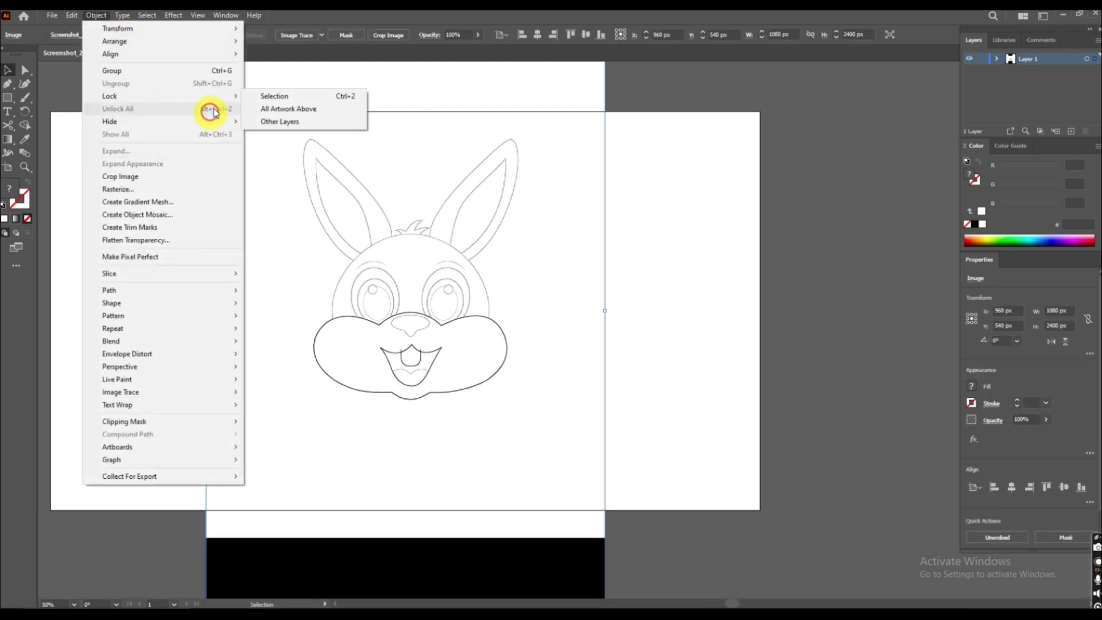
pyautogui.click(263, 96)
# Trace the head outline with the Pen tool from the left cheek up to the left ear's outer base, ending in a corner point
pyautogui.keyDown('alt'); pyautogui.scroll(3, 317, 297); pyautogui.keyUp('alt')
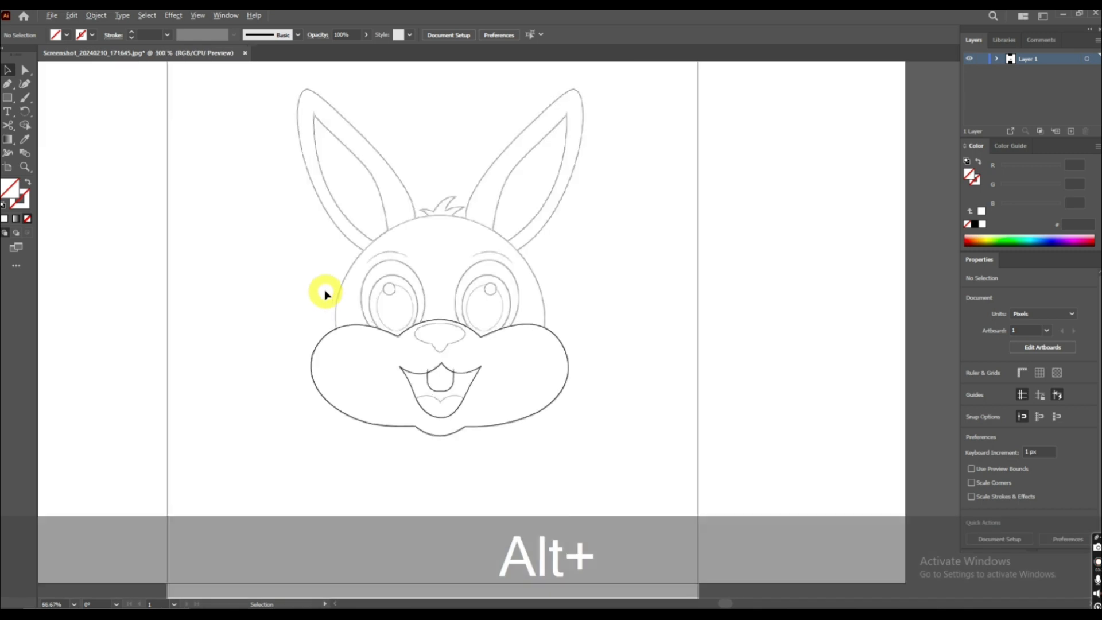
pyautogui.keyDown('ctrl'); pyautogui.hscroll(1, 417, 385); pyautogui.keyUp('ctrl')
pyautogui.keyDown('ctrl'); pyautogui.hscroll(3, 417, 386); pyautogui.keyUp('ctrl')
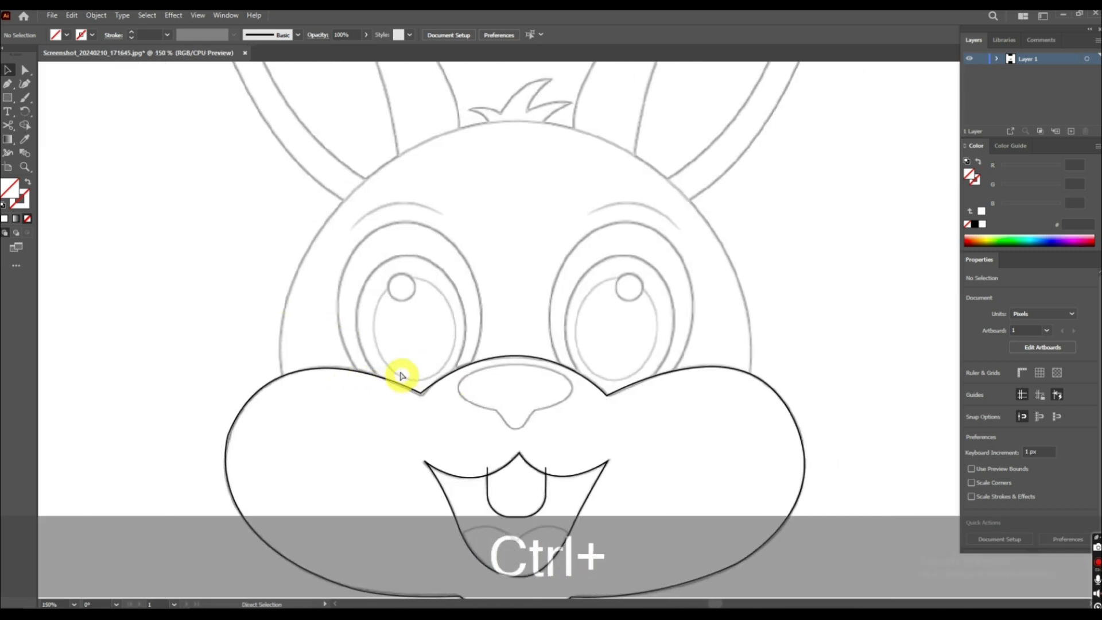
pyautogui.scroll(1, 475, 351)
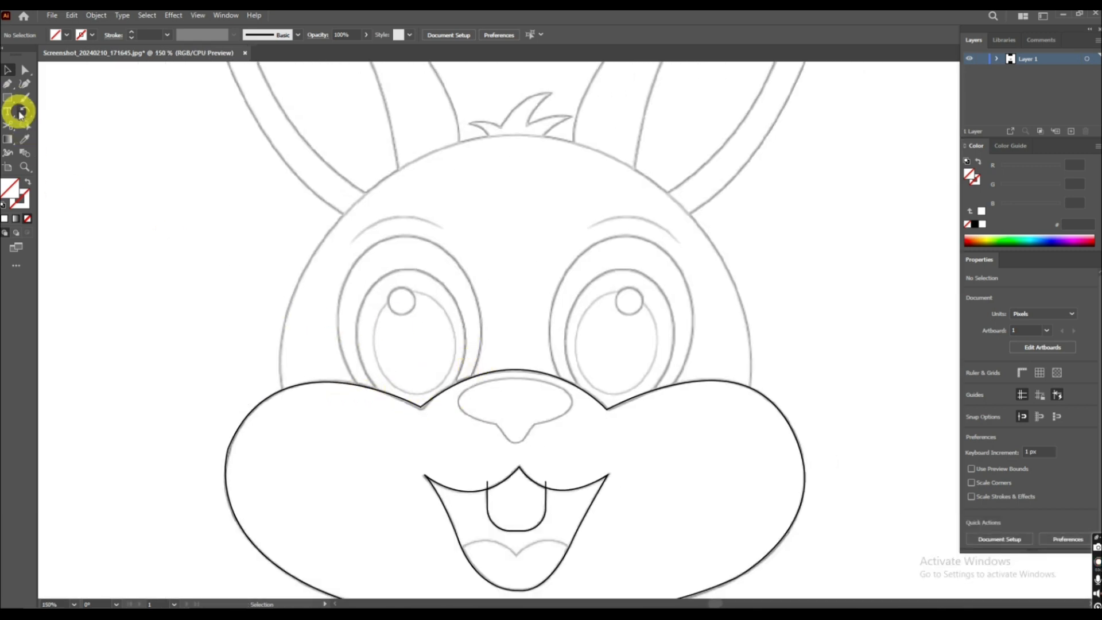
pyautogui.click(7, 83)
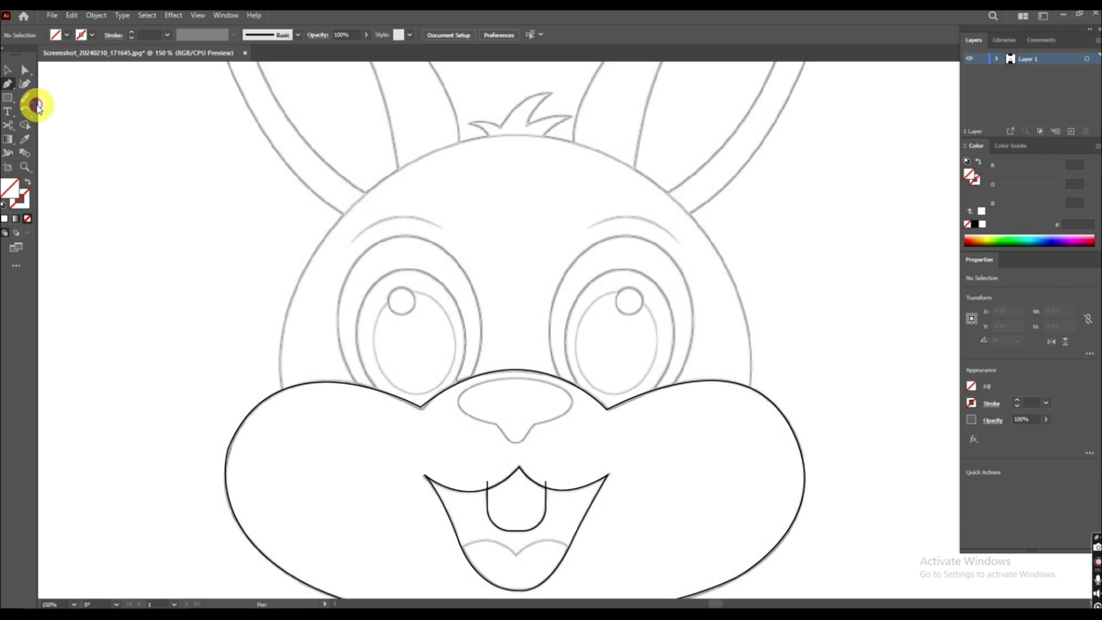
pyautogui.click(284, 393)
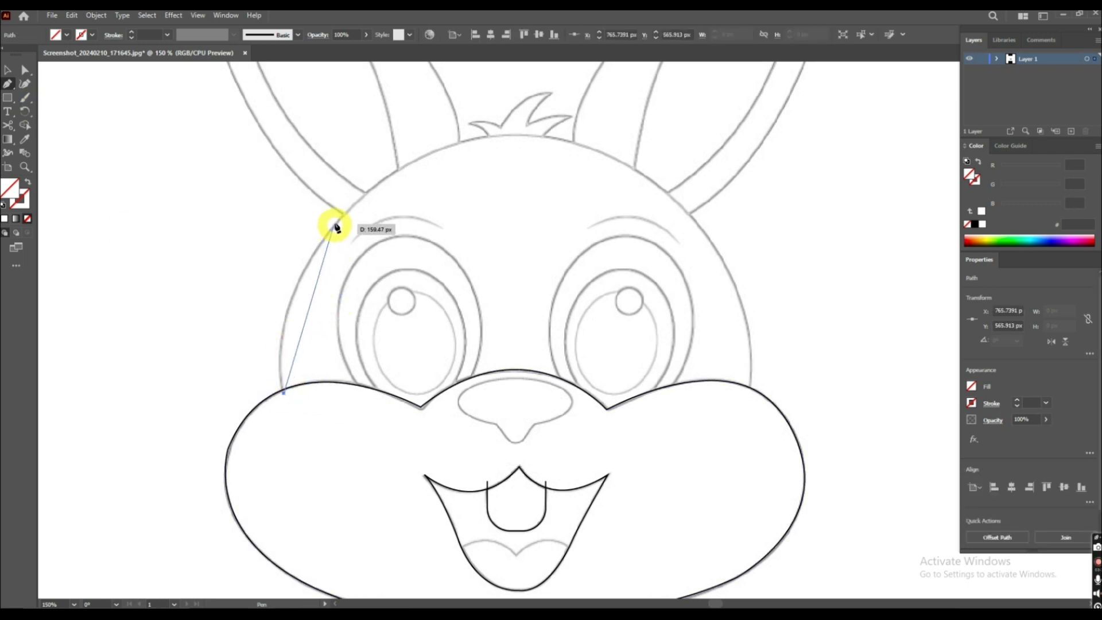
pyautogui.moveTo(343, 216); pyautogui.dragTo(431, 118)
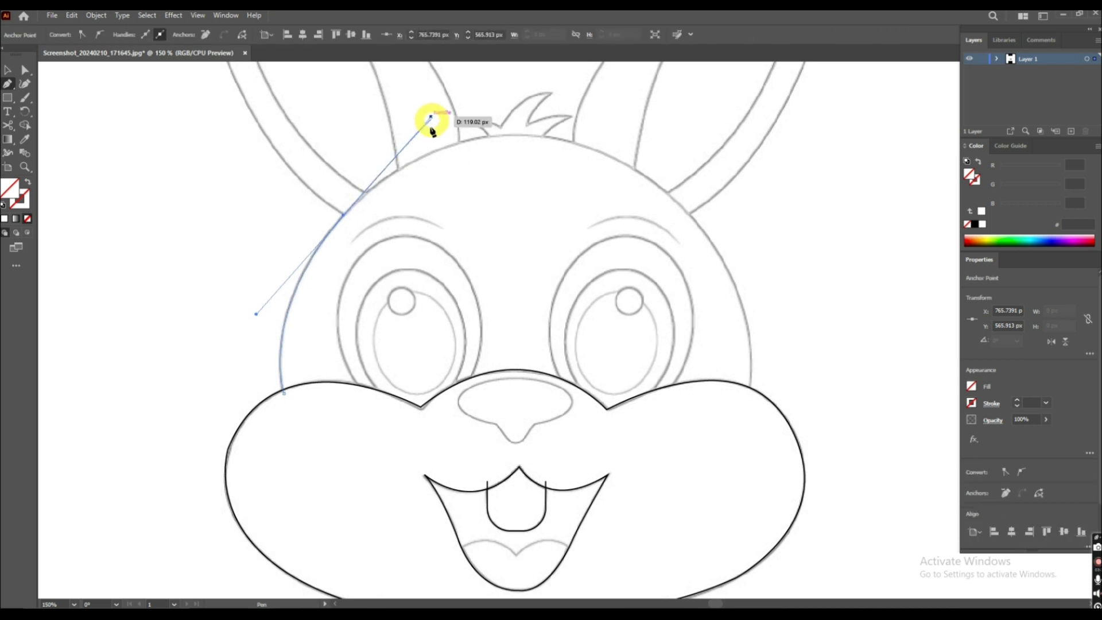
pyautogui.click(344, 216)
pyautogui.moveTo(344, 217); pyautogui.dragTo(384, 261)
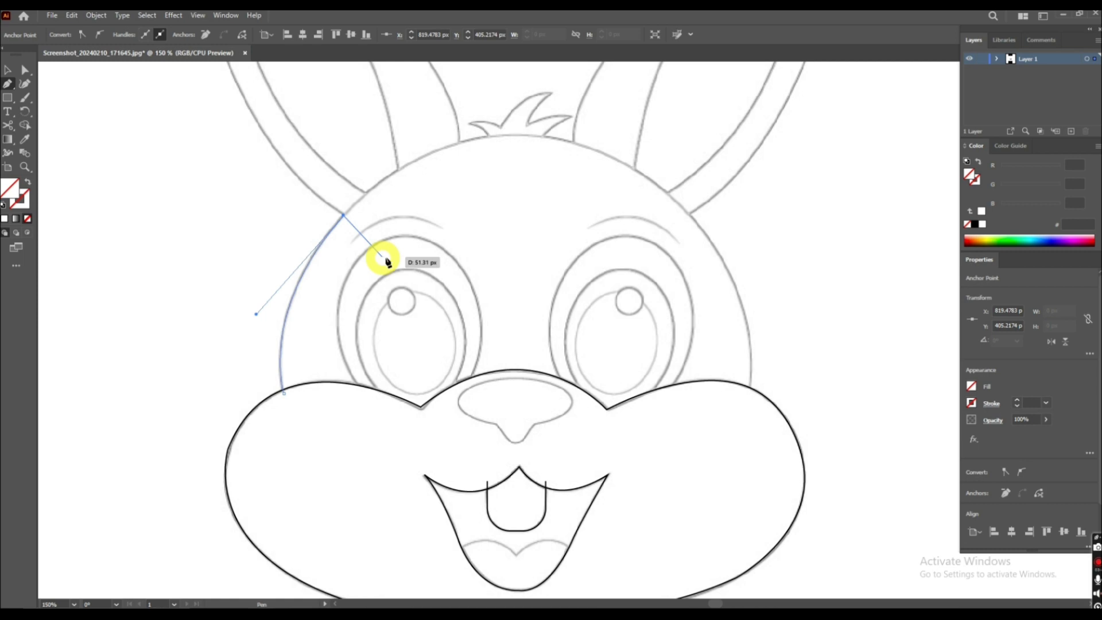
# Continue the head outline over the crown to the right ear's outer base and down to the right cheek
pyautogui.hscroll(5, 386, 258)
pyautogui.scroll(5, 381, 188)
pyautogui.scroll(2, 381, 190)
pyautogui.moveTo(381, 190); pyautogui.dragTo(802, 494)
pyautogui.moveTo(619, 312); pyautogui.dragTo(662, 581)
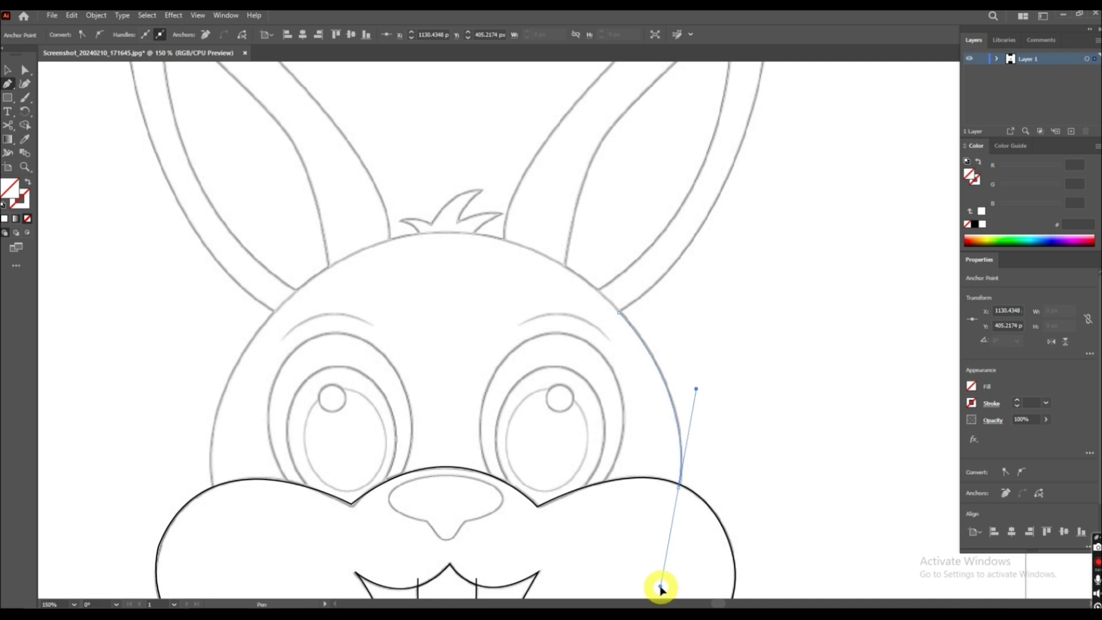
pyautogui.moveTo(661, 590); pyautogui.dragTo(661, 590)
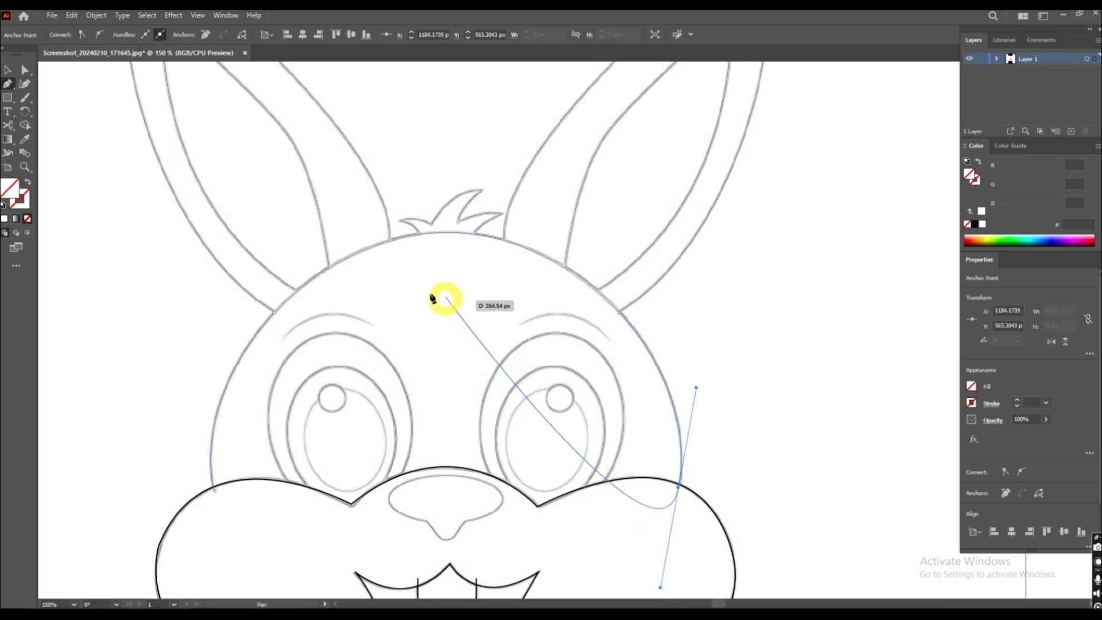
pyautogui.click(9, 72)
# Trace the left eyebrow as a single open curve about 78 px wide and 20 px high, and deselect it
pyautogui.click(9, 84)
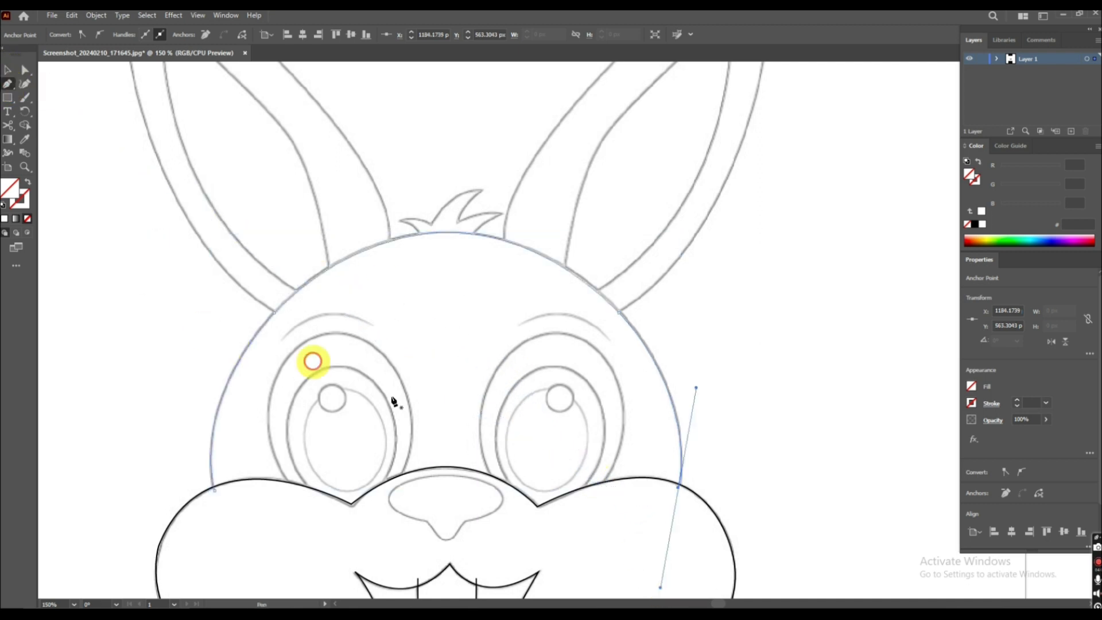
pyautogui.click(283, 337)
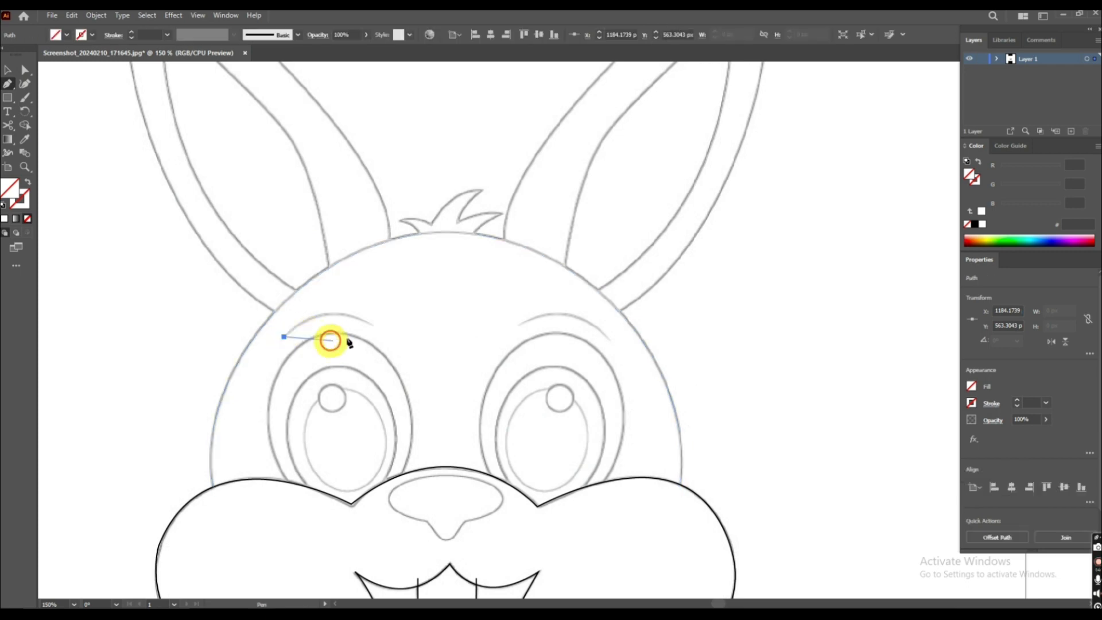
pyautogui.moveTo(370, 326); pyautogui.dragTo(418, 354)
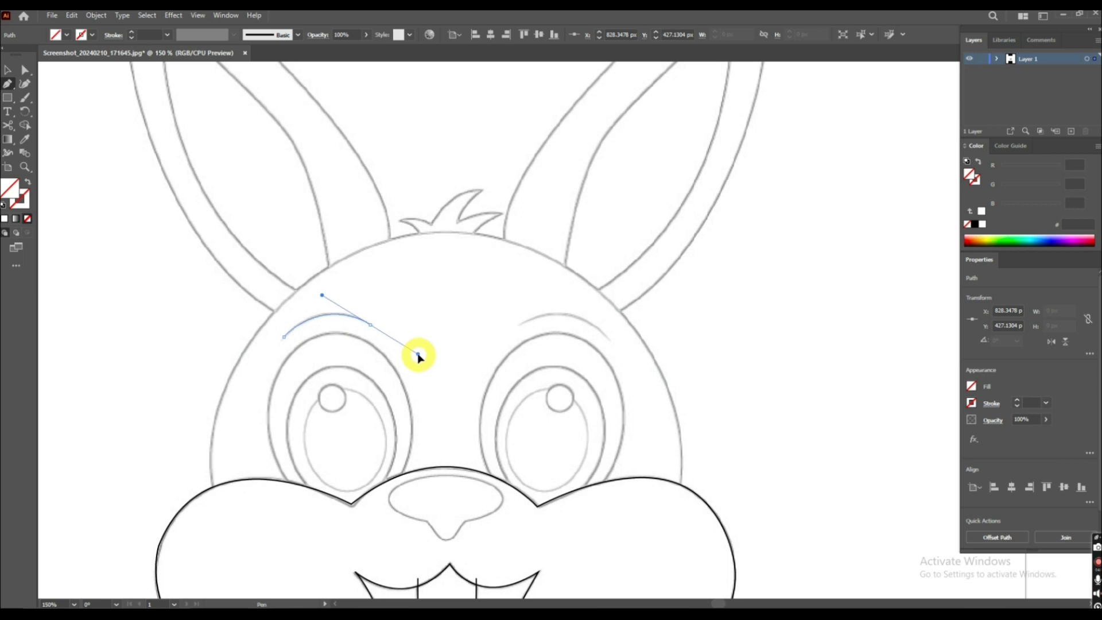
pyautogui.click(8, 69)
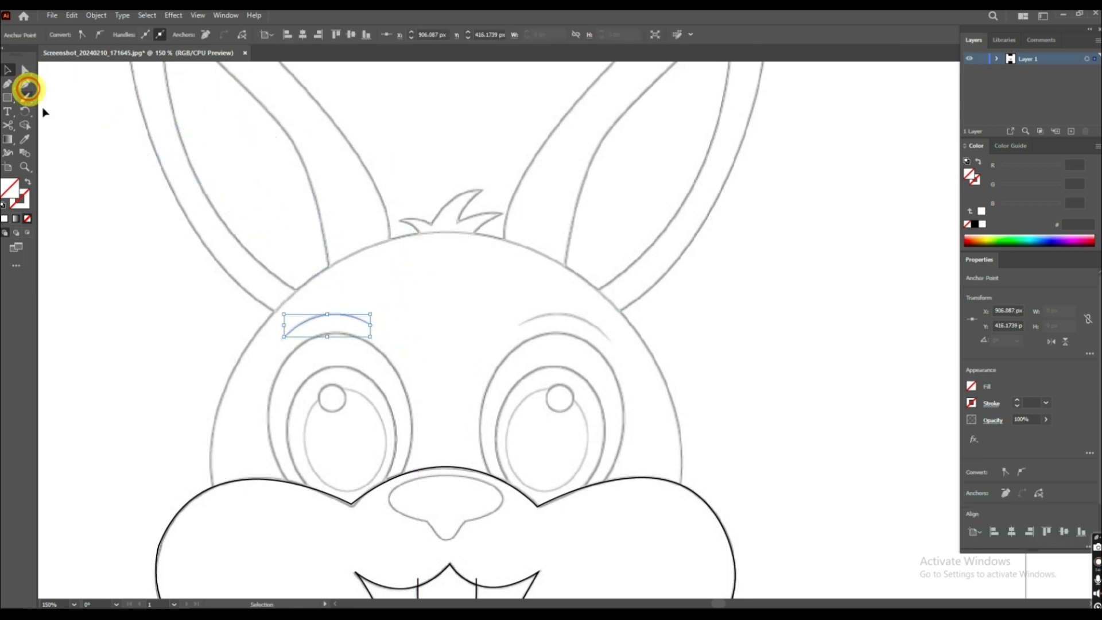
pyautogui.click(157, 109)
pyautogui.click(297, 283)
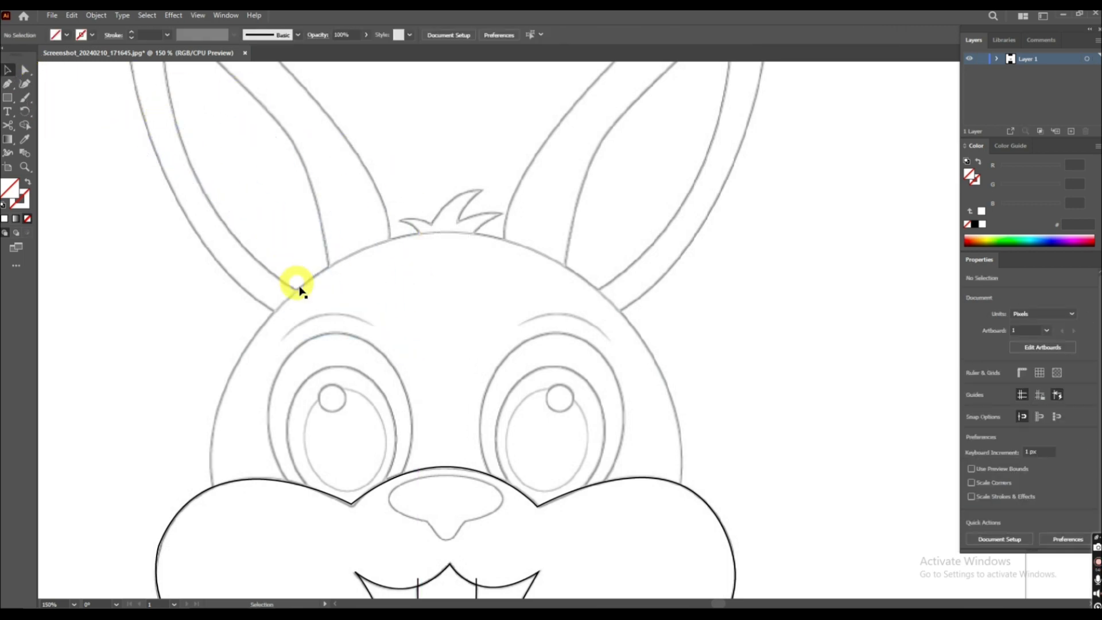
# Give the left eyebrow a 2 pt black stroke with the lens-shaped width profile that tapers at both ends
pyautogui.click(321, 319)
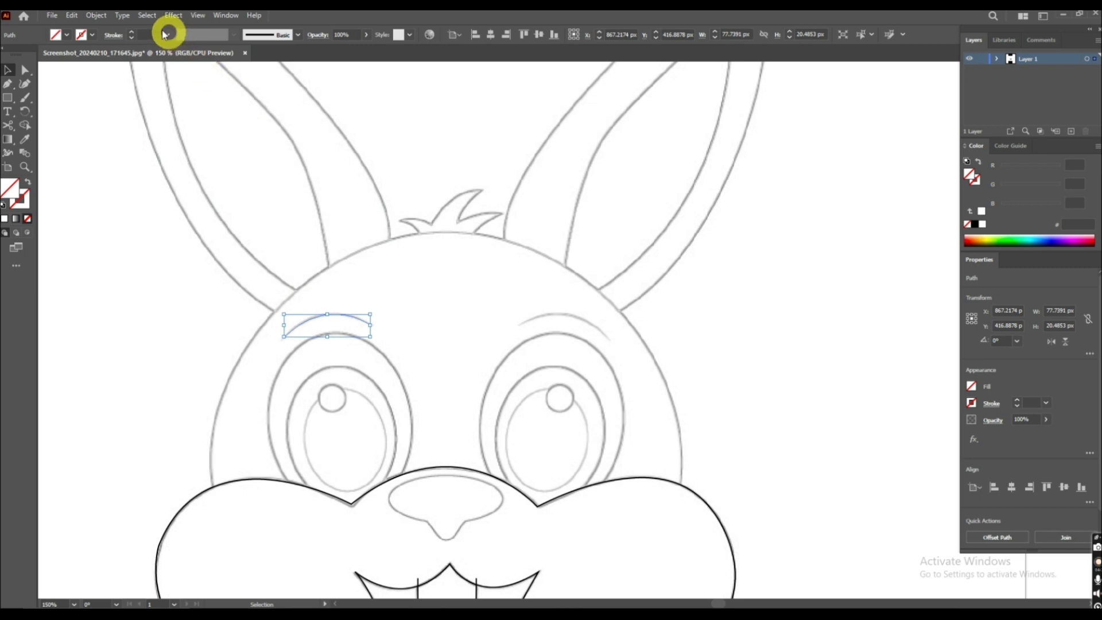
pyautogui.click(132, 31)
pyautogui.click(207, 39)
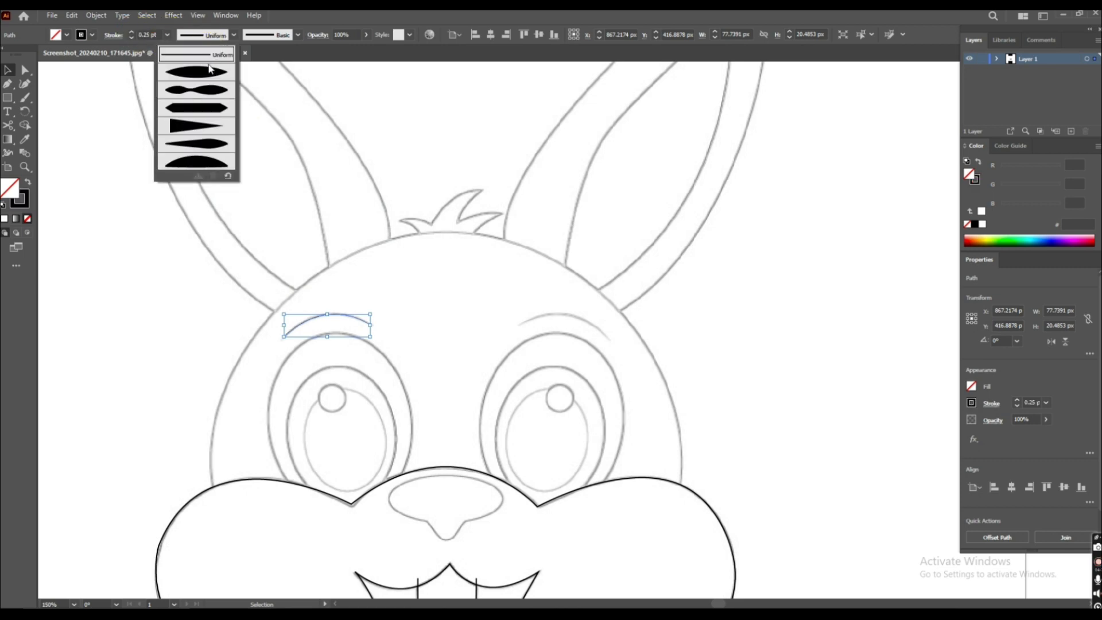
pyautogui.click(205, 66)
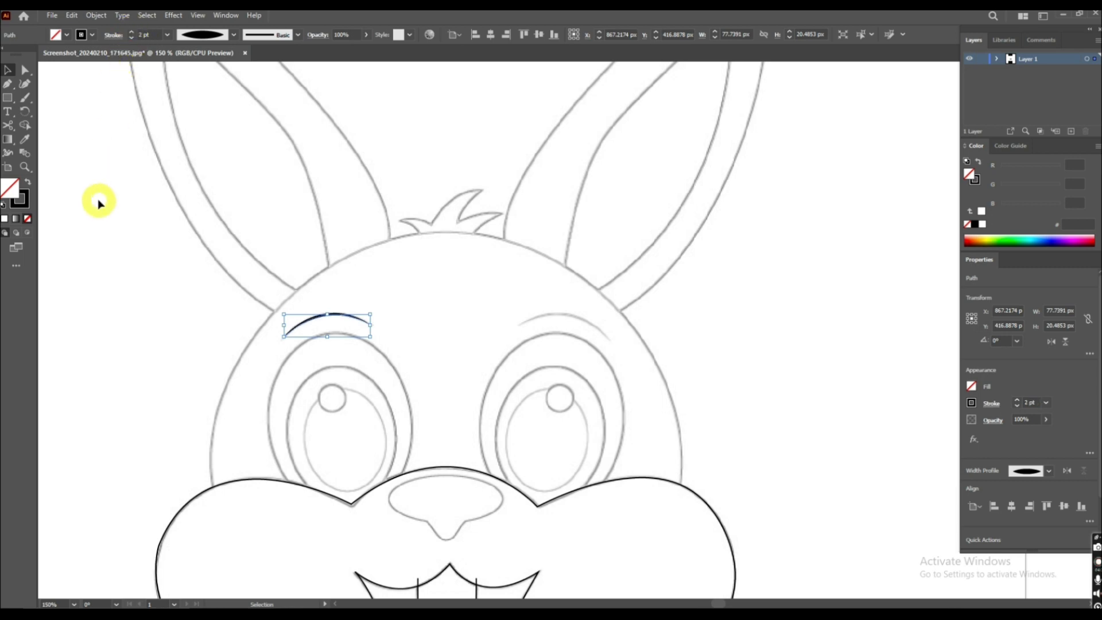
pyautogui.click(166, 223)
# Give the head outline a uniform 1 pt black stroke and deselect it
pyautogui.moveTo(264, 351); pyautogui.dragTo(261, 346)
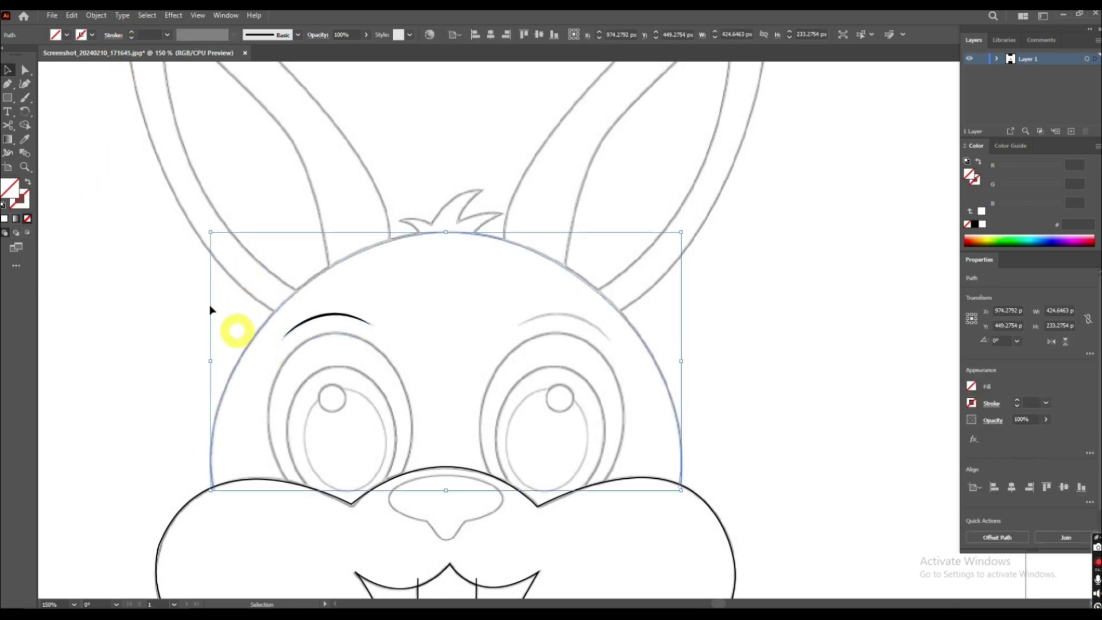
pyautogui.click(132, 34)
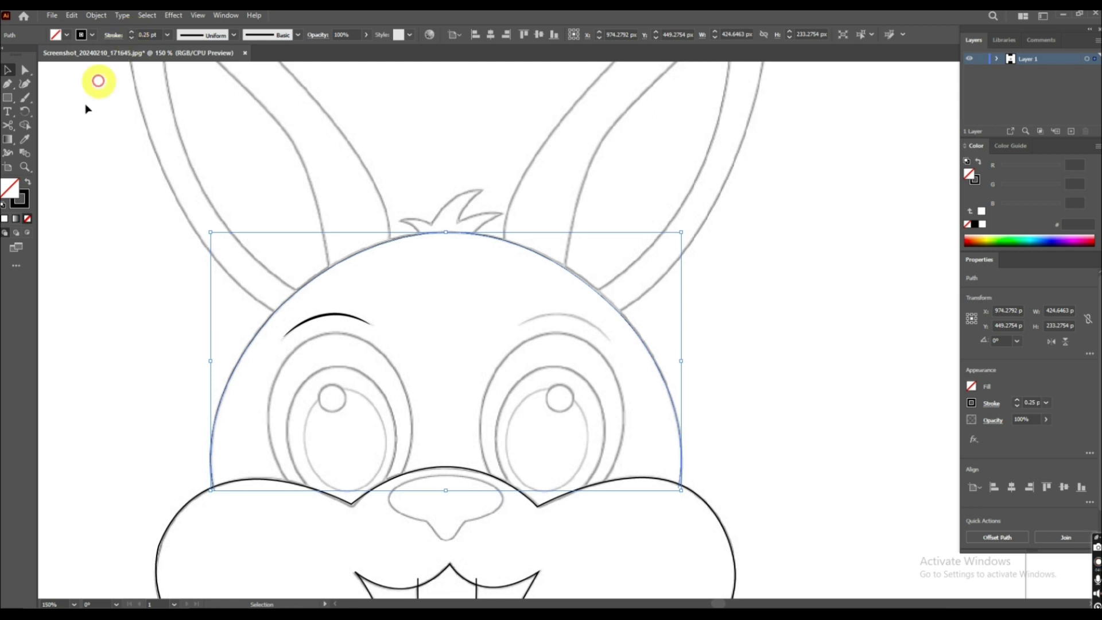
pyautogui.click(133, 33)
pyautogui.click(133, 32)
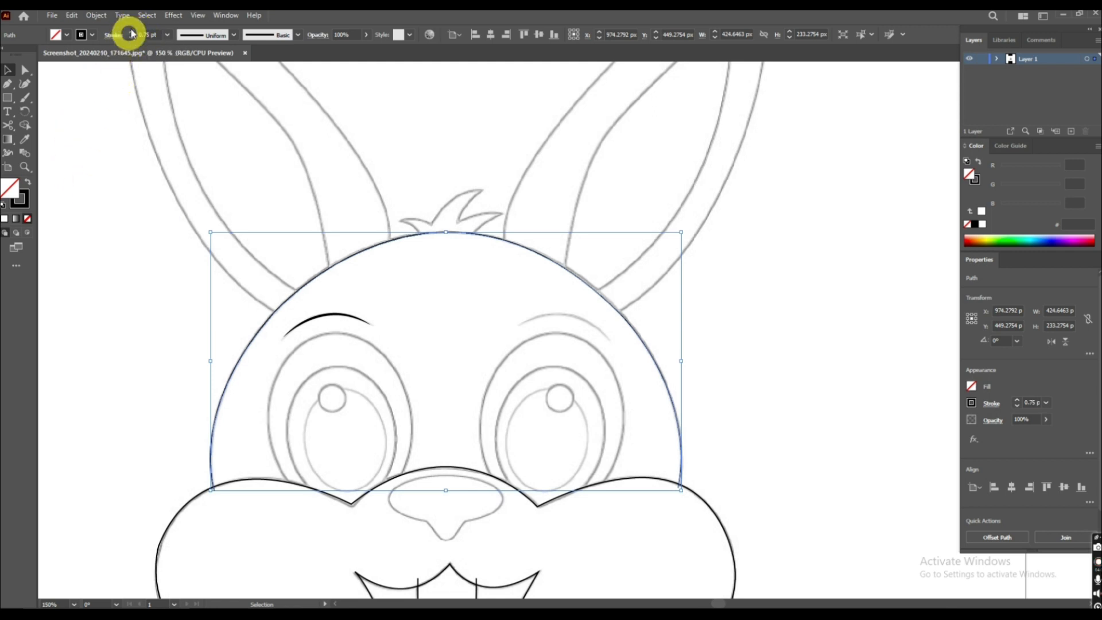
pyautogui.click(133, 33)
pyautogui.click(99, 106)
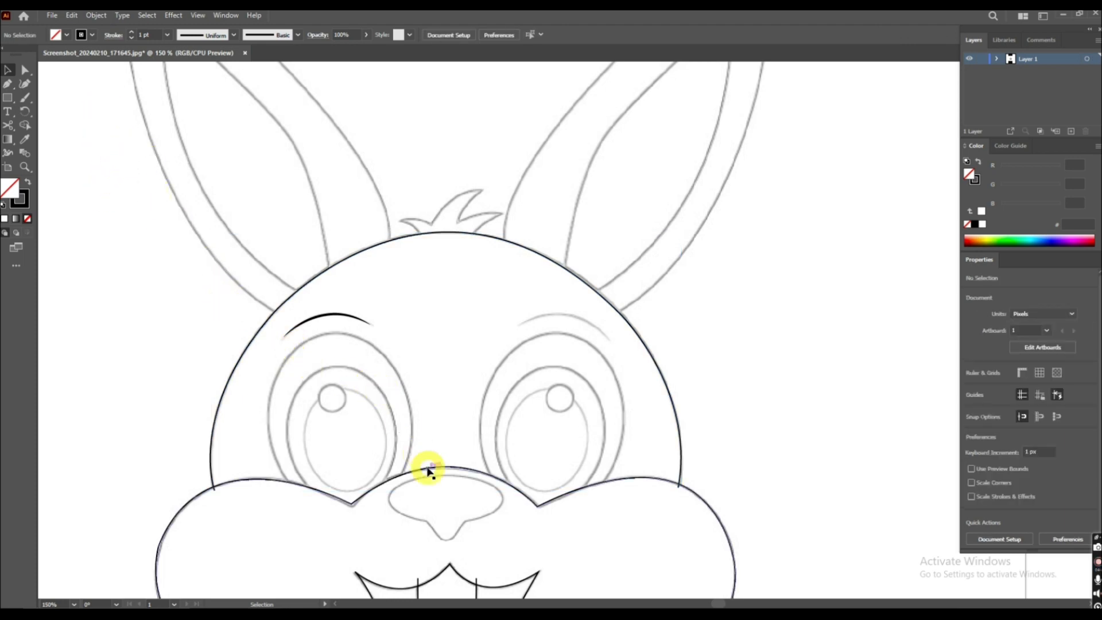
# Trace the tongue's upper edge inside the mouth as two arcs meeting at a central corner point
pyautogui.scroll(-1, 500, 473)
pyautogui.scroll(-2, 503, 468)
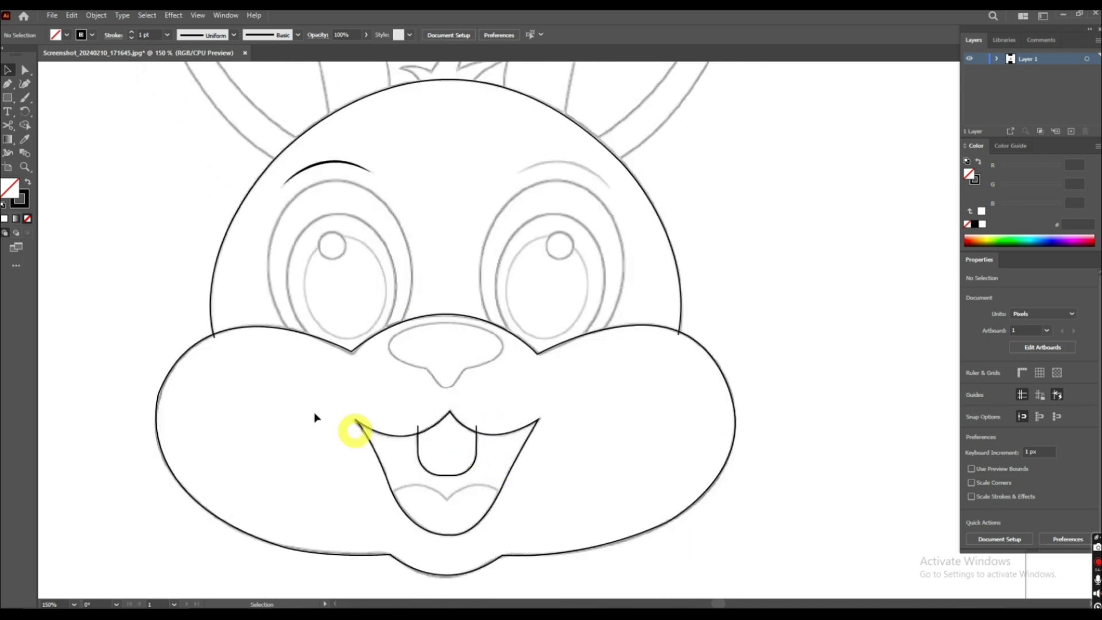
pyautogui.click(8, 84)
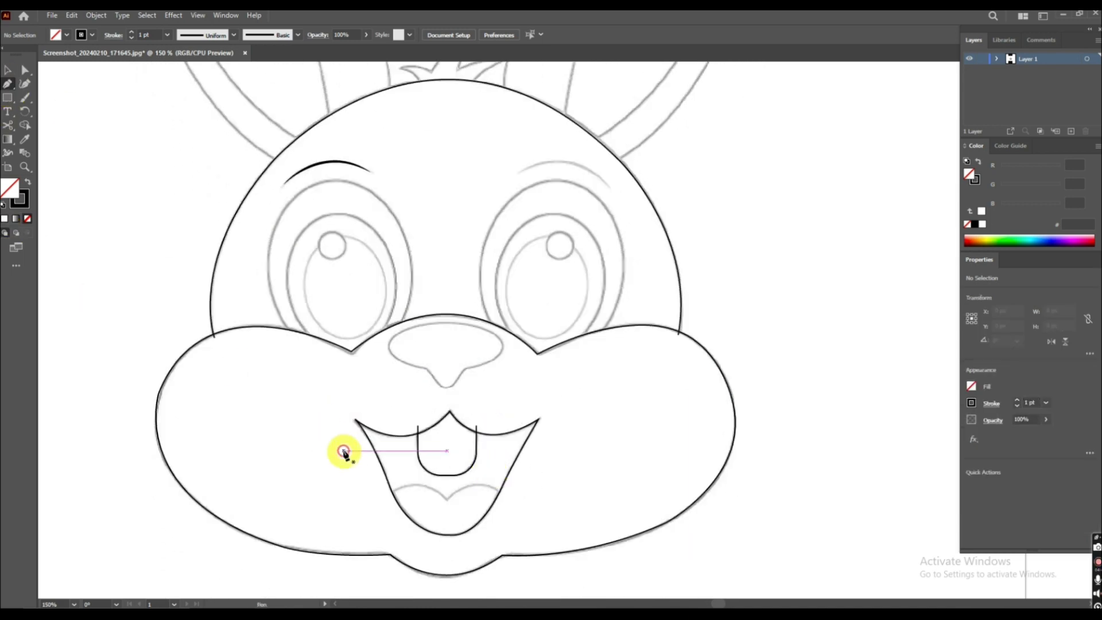
pyautogui.click(389, 494)
pyautogui.moveTo(448, 499); pyautogui.dragTo(477, 531)
pyautogui.click(448, 501)
pyautogui.moveTo(503, 496); pyautogui.dragTo(522, 525)
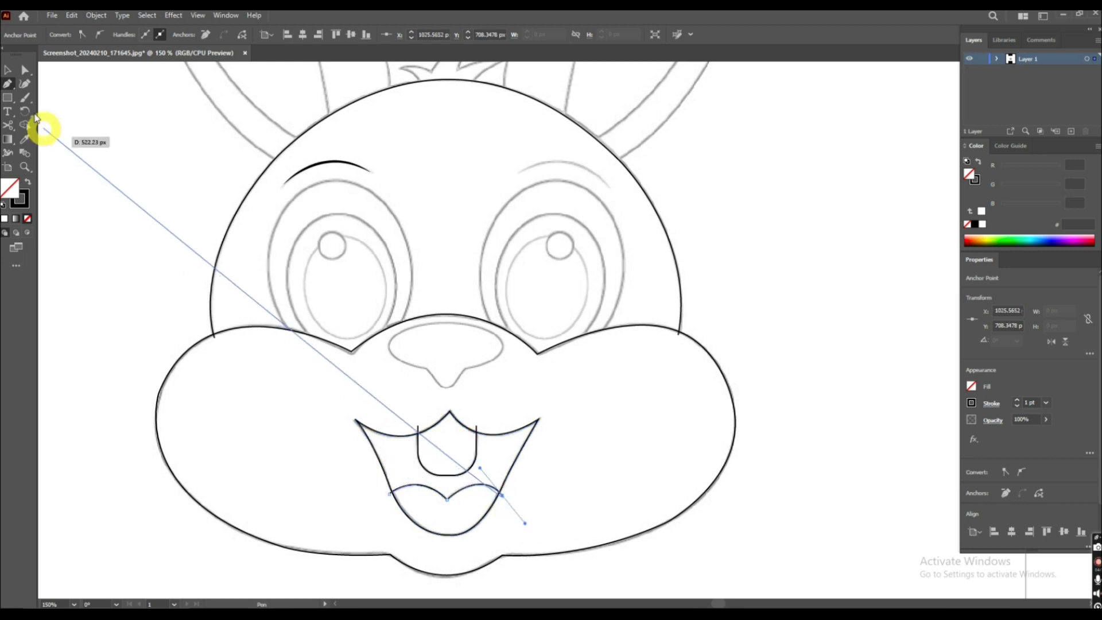
pyautogui.click(8, 69)
pyautogui.click(79, 114)
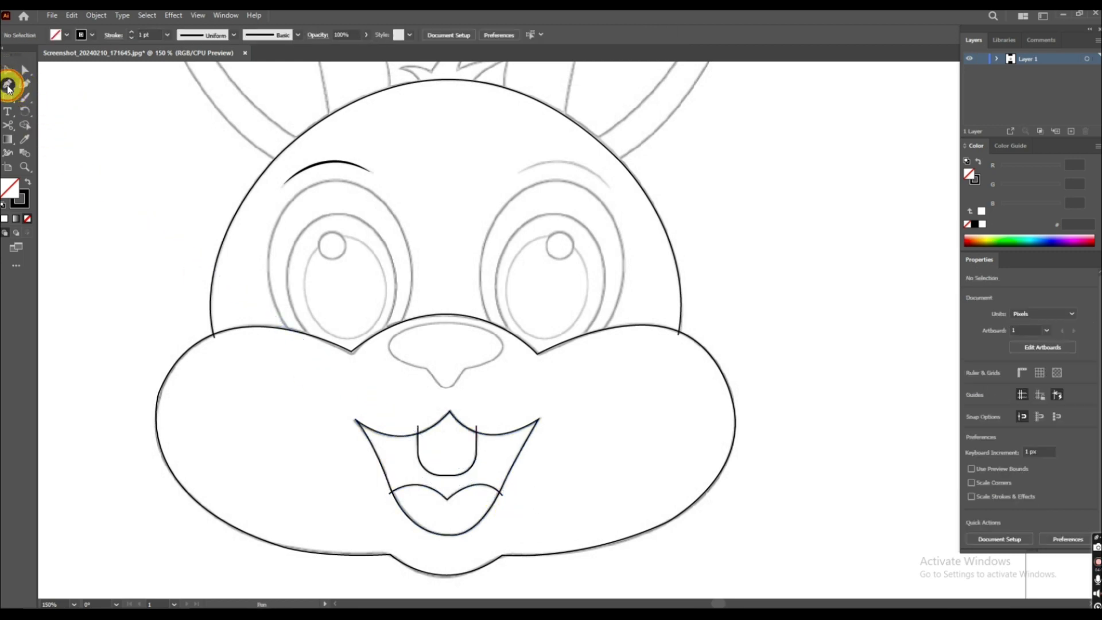
# Start the hair tuft outline at the top of the head and trace the small left lock to the notch beside it
pyautogui.click(8, 85)
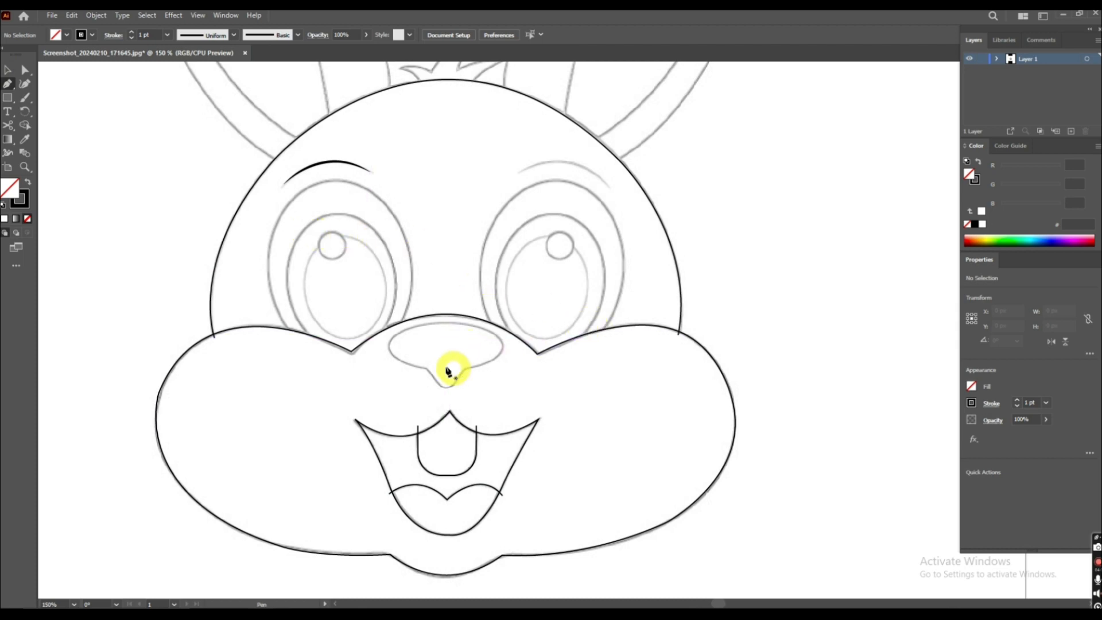
pyautogui.scroll(3, 574, 175)
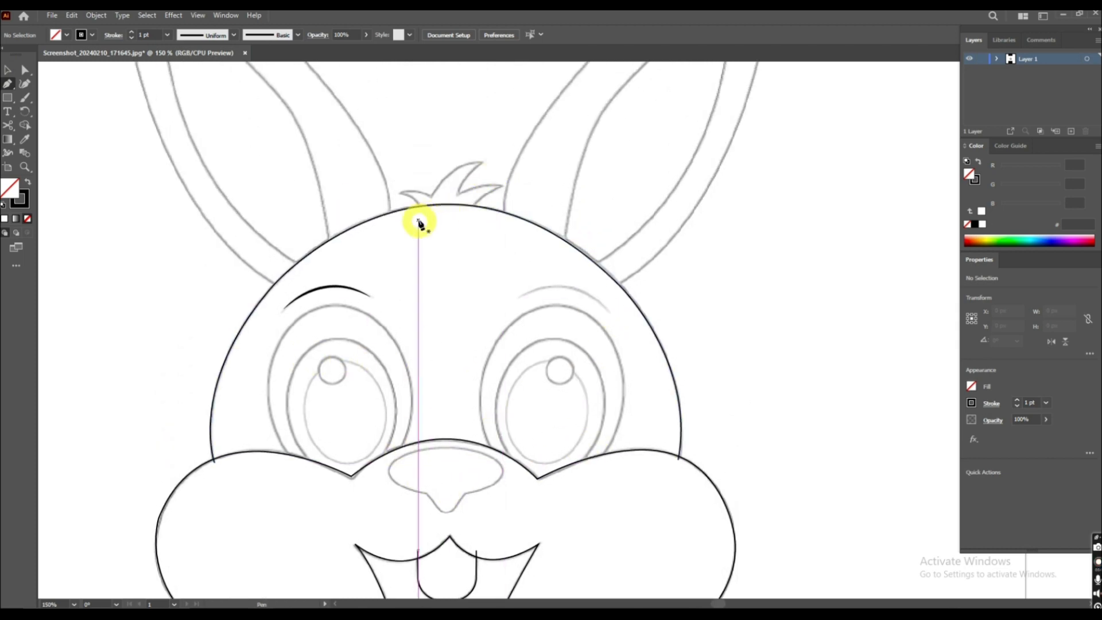
pyautogui.click(419, 211)
pyautogui.scroll(1, 429, 208)
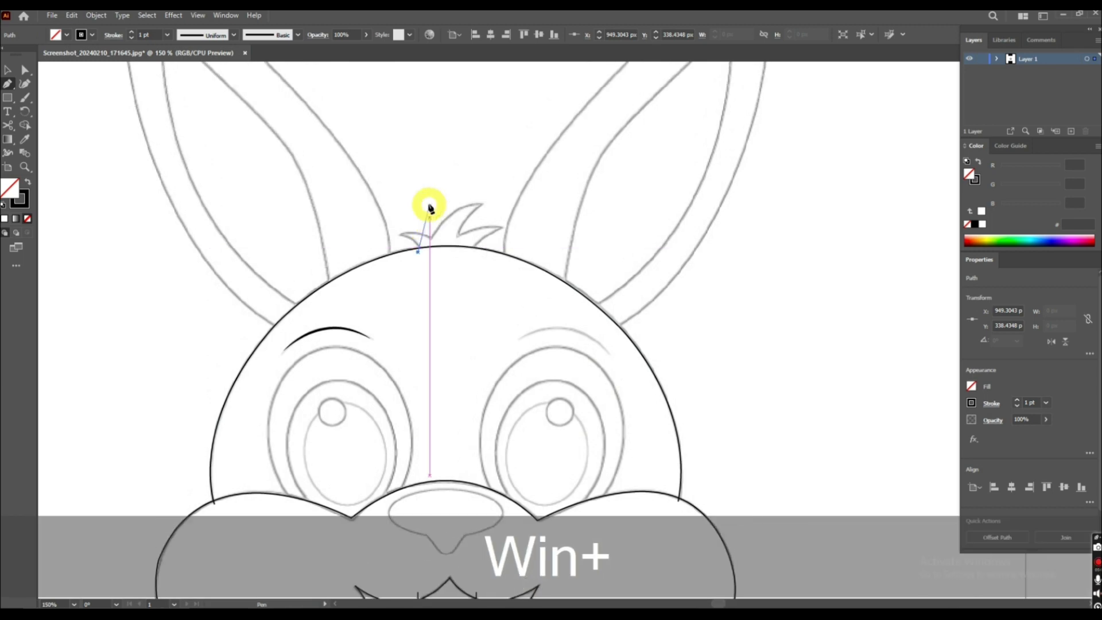
pyautogui.press('super')
pyautogui.press('alt')
pyautogui.scroll(6, 455, 244)
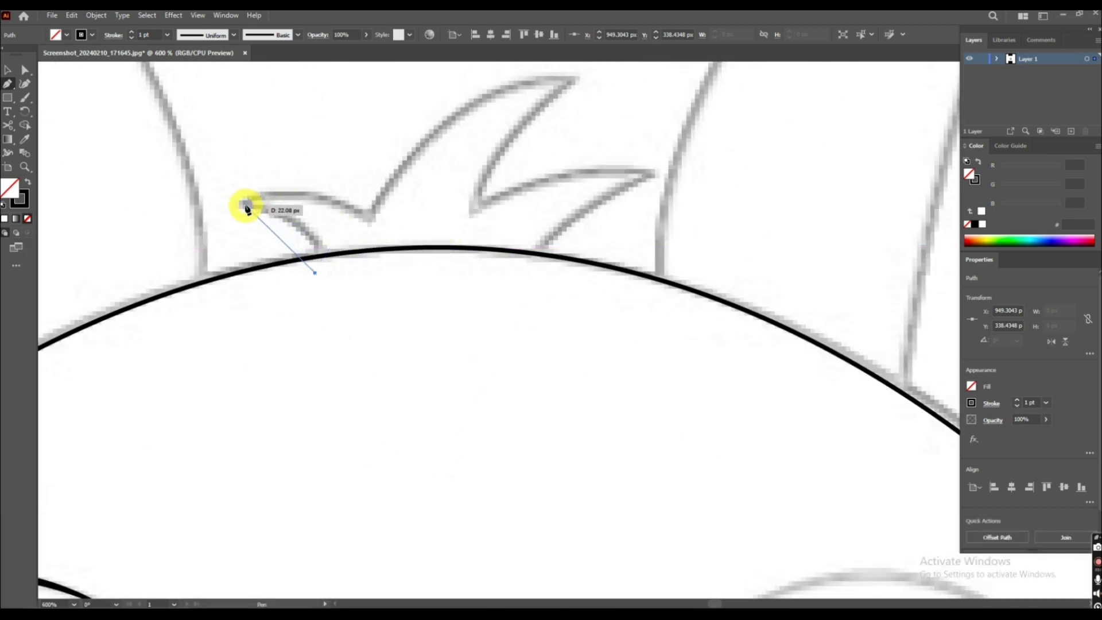
pyautogui.moveTo(242, 204); pyautogui.dragTo(155, 188)
pyautogui.click(243, 205)
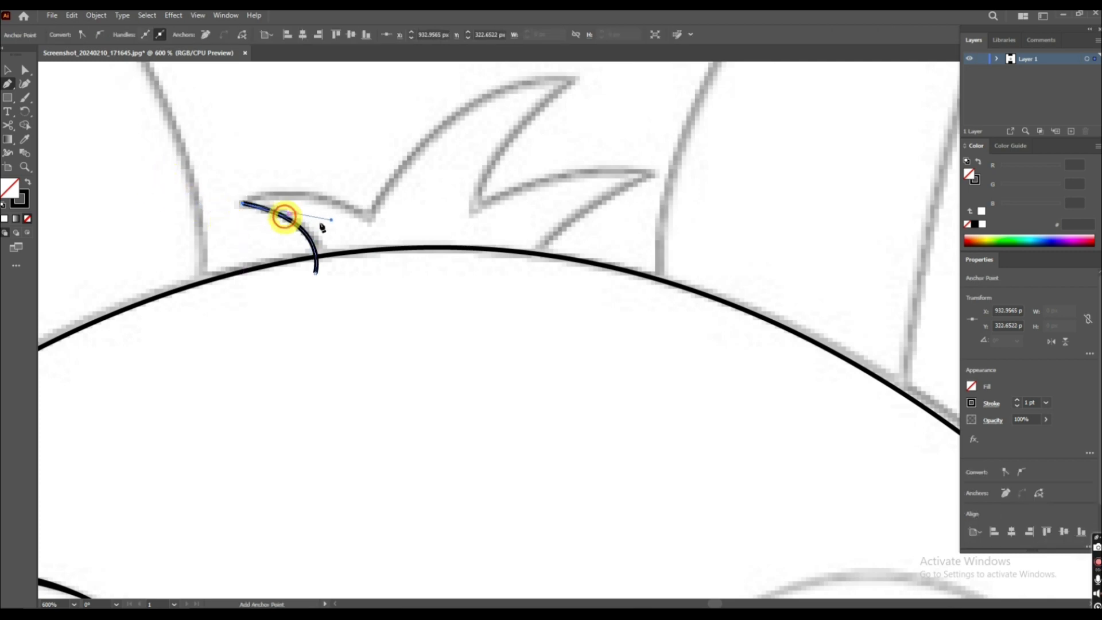
pyautogui.moveTo(367, 217); pyautogui.dragTo(406, 250)
pyautogui.click(370, 219)
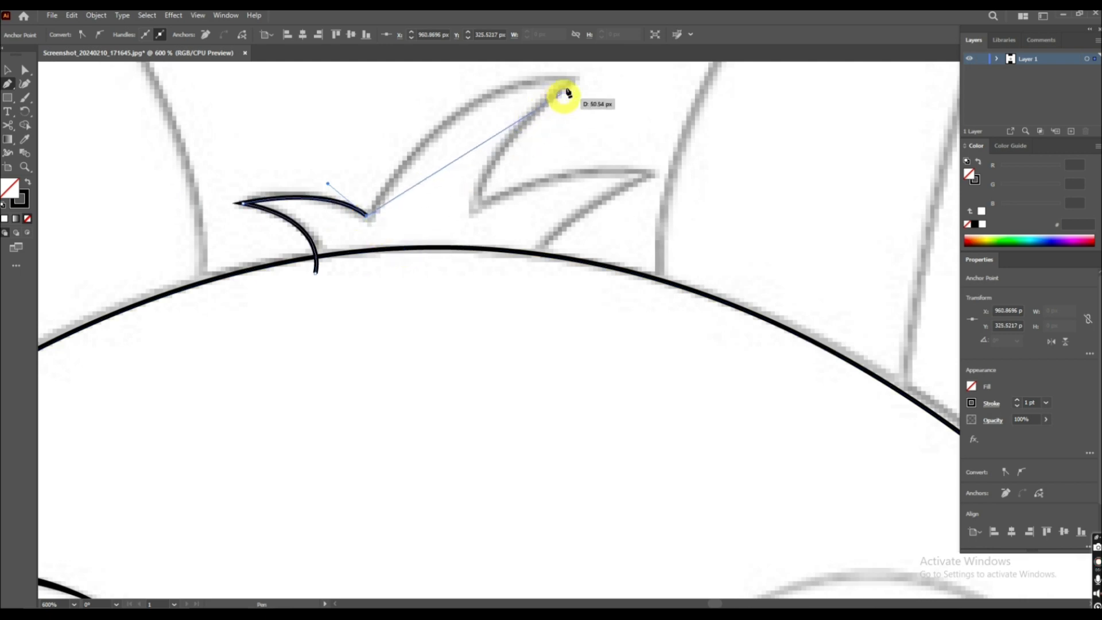
# Continue the hair tuft outline up to the tall middle lock's tip and down to the notch on its right
pyautogui.moveTo(571, 82); pyautogui.dragTo(705, 364)
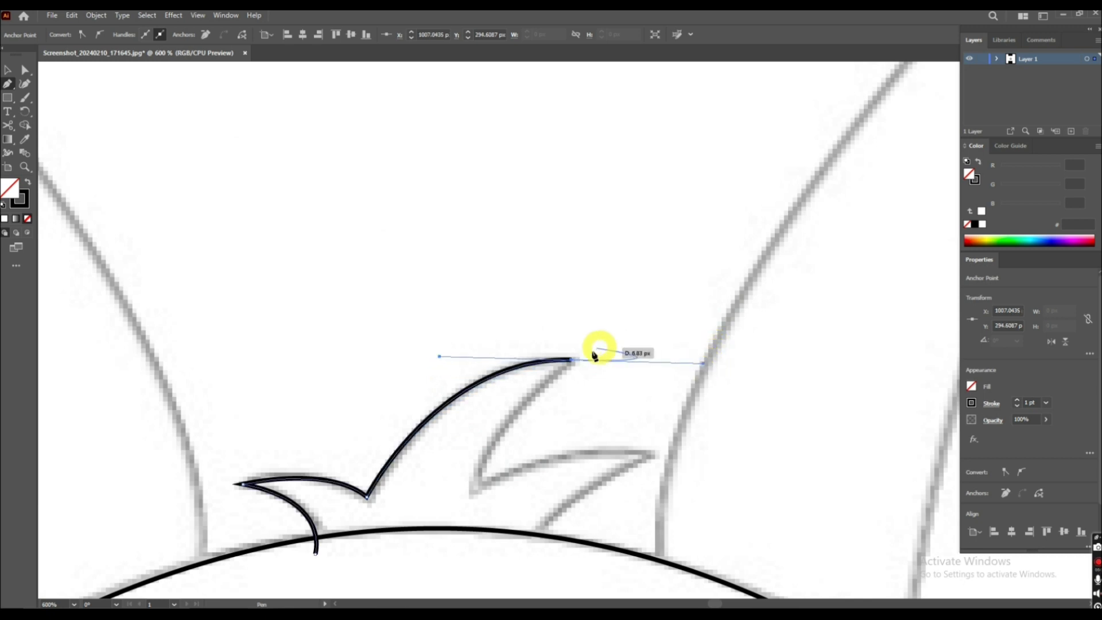
pyautogui.click(571, 360)
pyautogui.moveTo(475, 490); pyautogui.dragTo(465, 553)
pyautogui.click(474, 491)
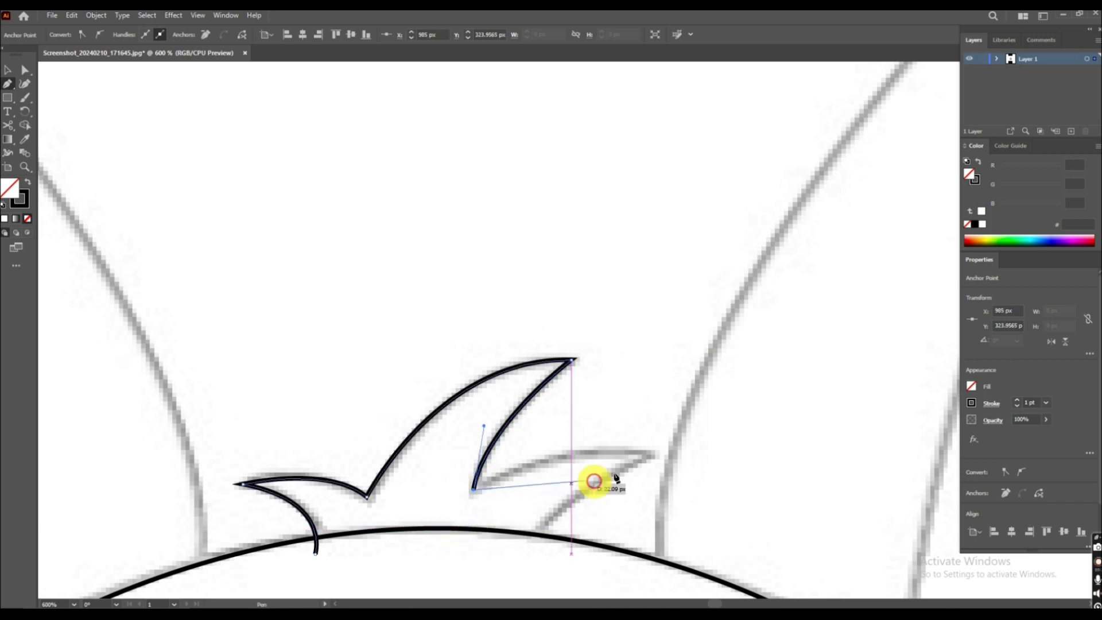
# Finish the hair tuft outline by tracing the right lock out to its tip and back down to the head, and deselect it
pyautogui.moveTo(644, 455)
pyautogui.mouseDown()
pyautogui.moveTo(702, 474)
pyautogui.moveTo(710, 465)
pyautogui.mouseUp()
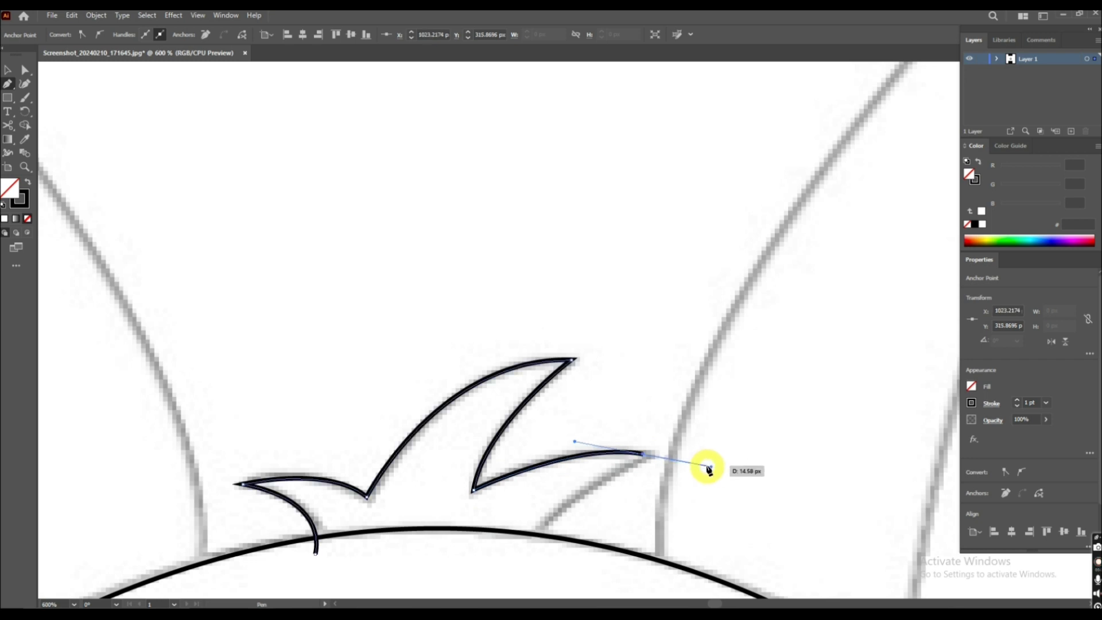
pyautogui.scroll(-3, 710, 466)
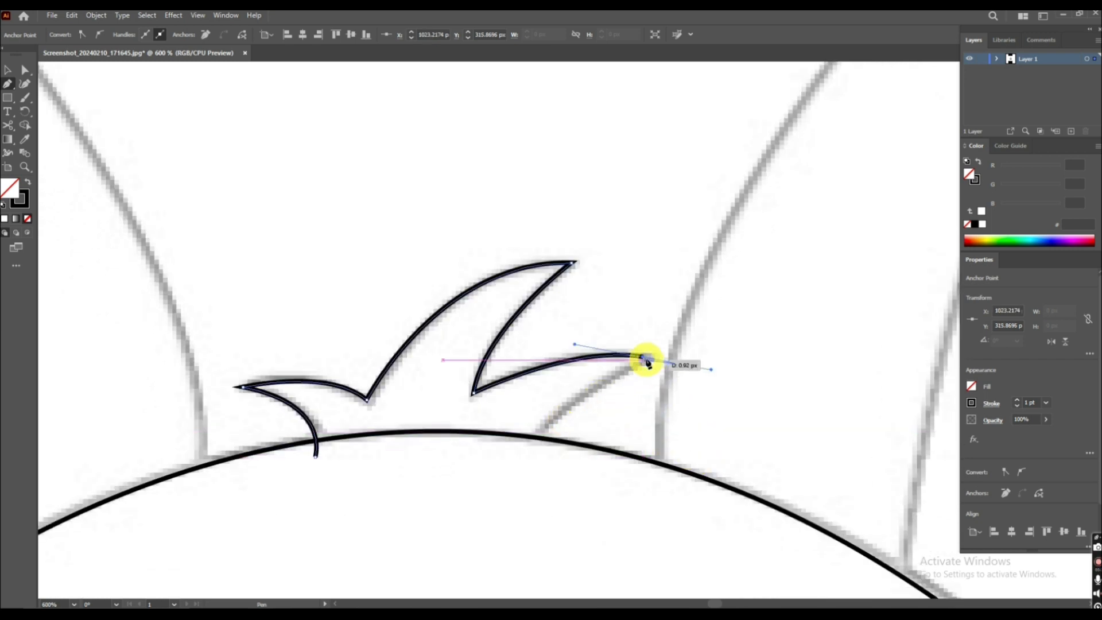
pyautogui.click(644, 360)
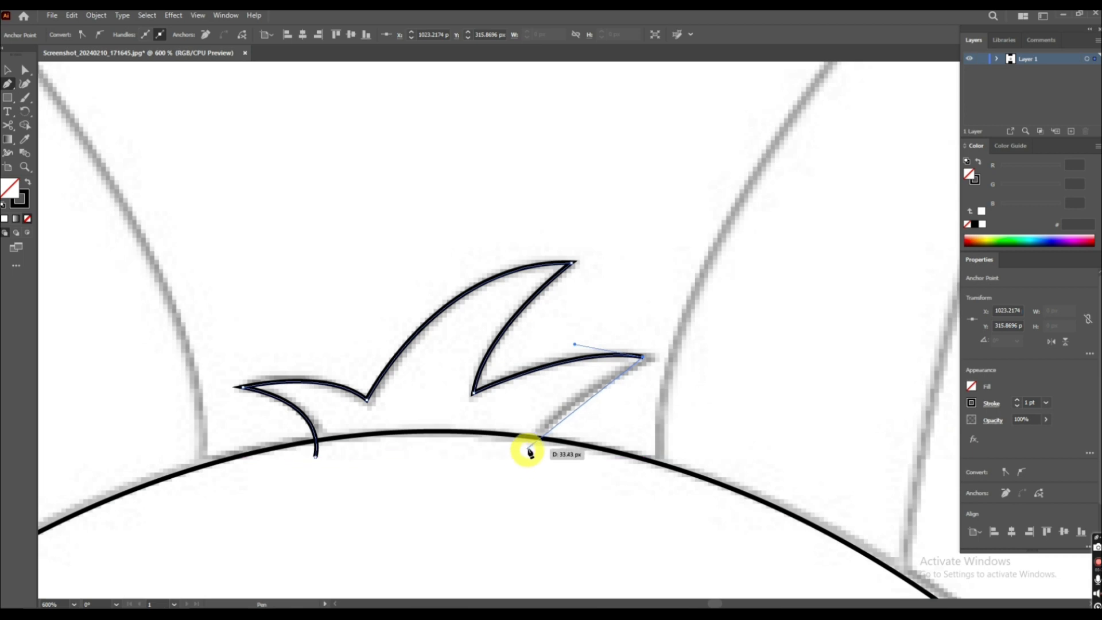
pyautogui.moveTo(507, 484); pyautogui.dragTo(508, 482)
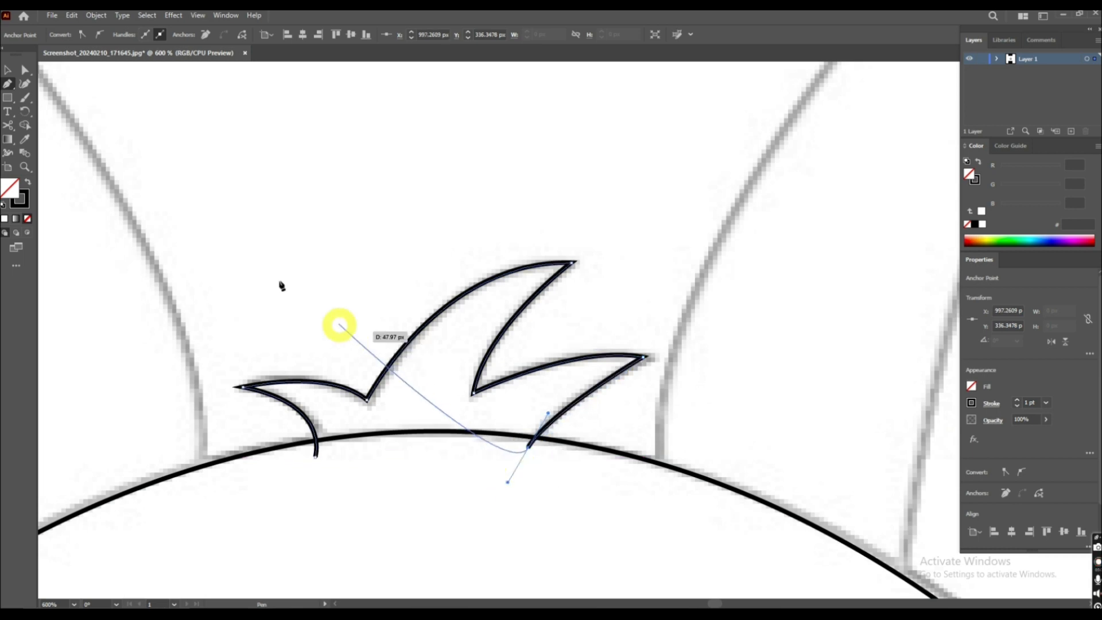
pyautogui.click(9, 74)
pyautogui.click(148, 111)
# Start the left ear's outer outline where it meets the head and trace a curve up its outer edge to a corner point about mid-height
pyautogui.click(8, 83)
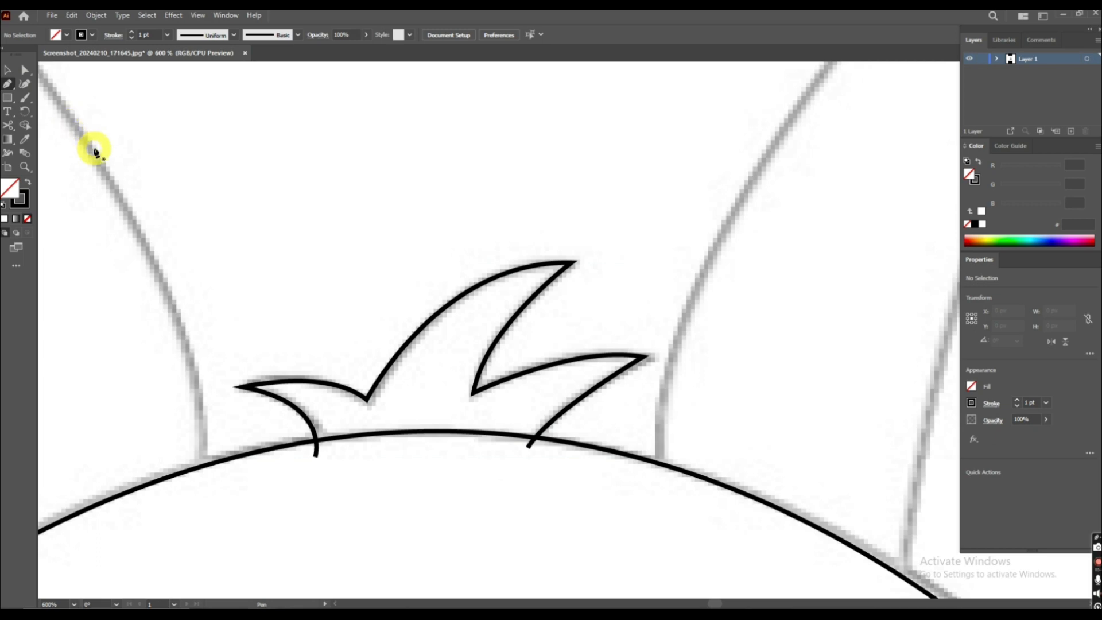
pyautogui.press('alt')
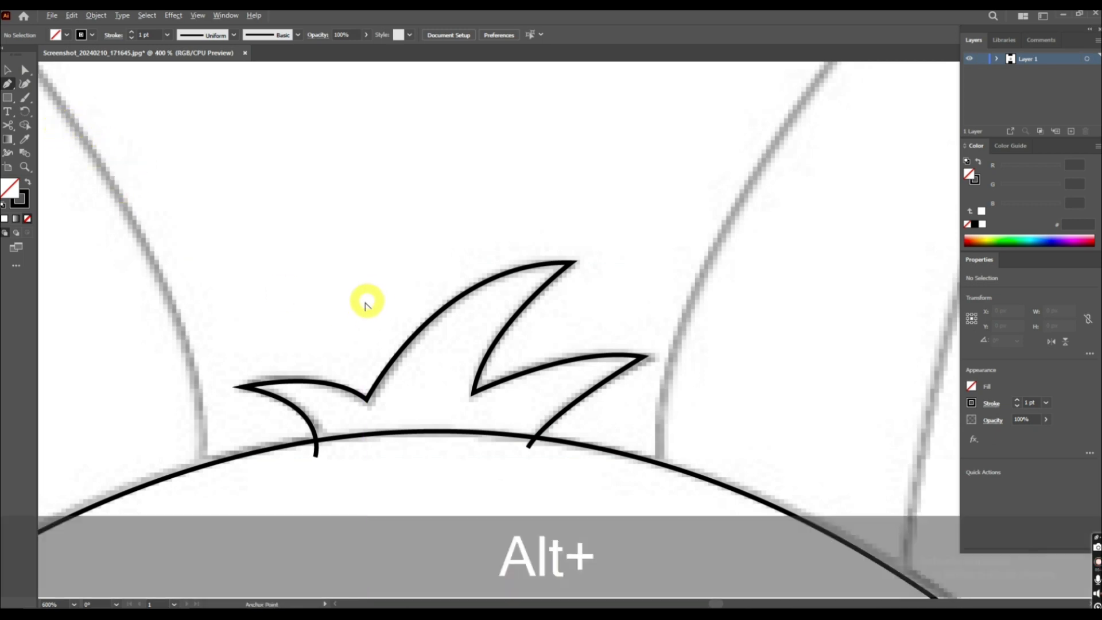
pyautogui.scroll(-10, 366, 303)
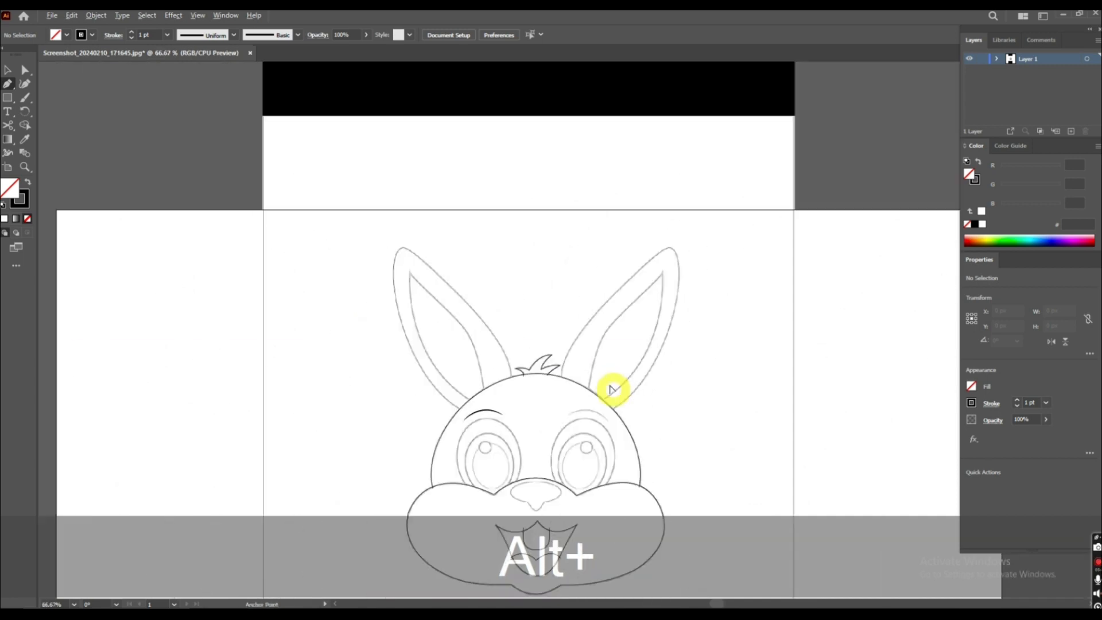
pyautogui.scroll(1, 633, 369)
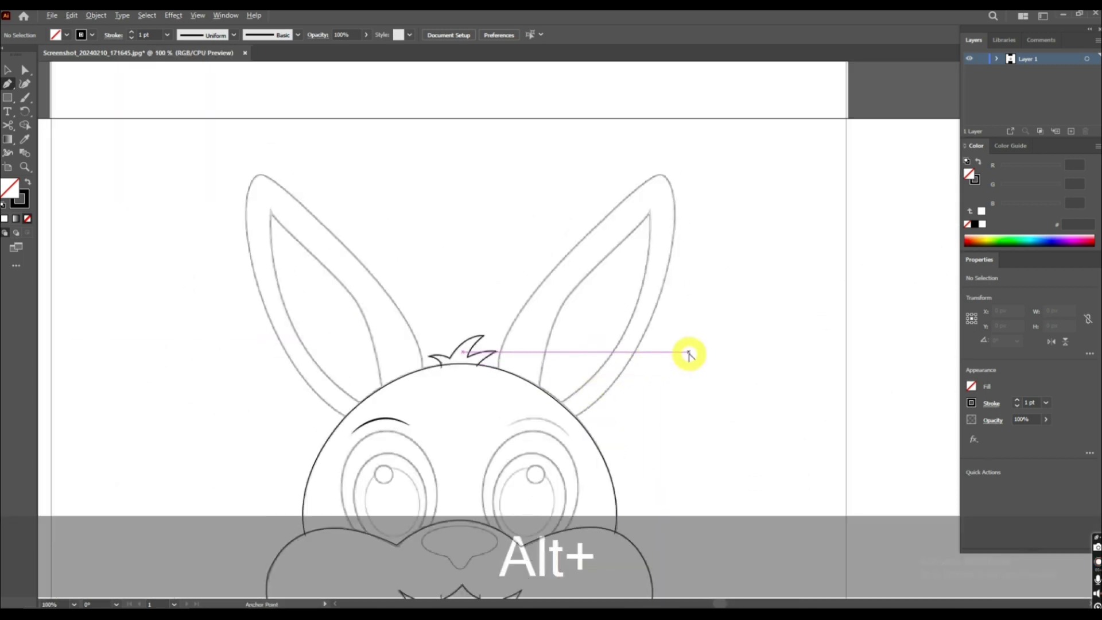
pyautogui.scroll(-1, 471, 359)
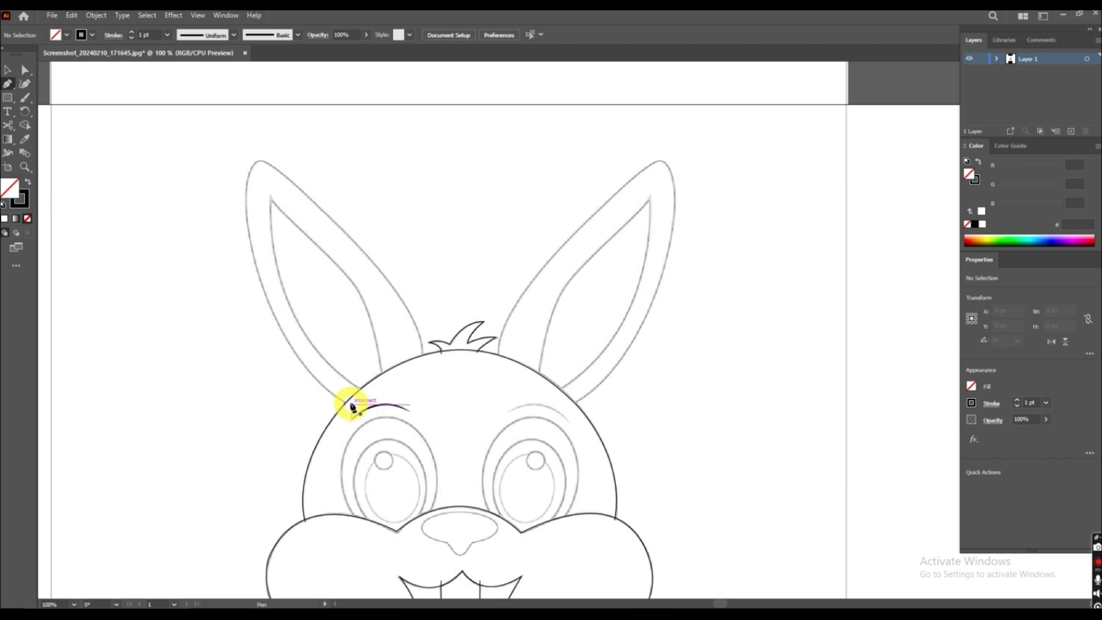
pyautogui.moveTo(347, 404); pyautogui.dragTo(374, 407)
pyautogui.hotkey('ctrl', 'z')
pyautogui.click(348, 405)
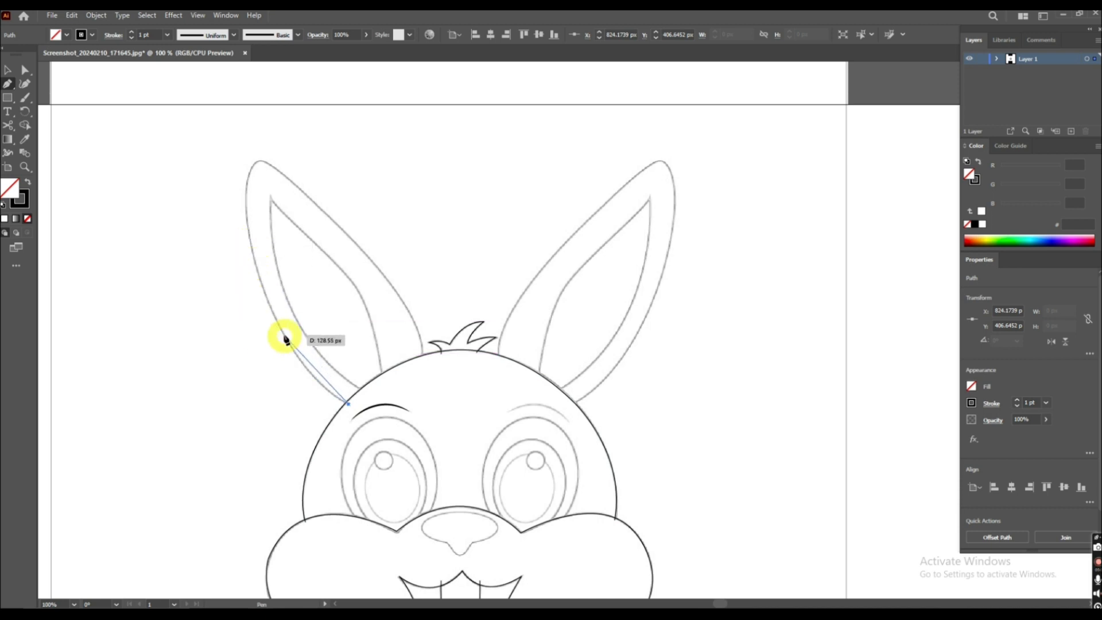
pyautogui.moveTo(267, 300); pyautogui.dragTo(239, 231)
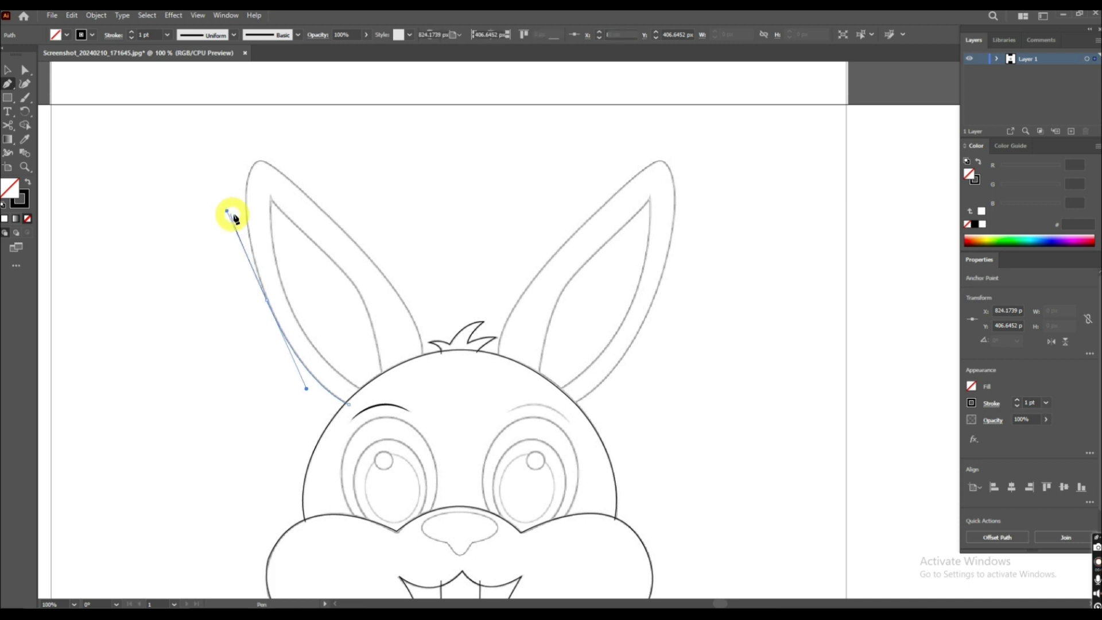
pyautogui.click(267, 300)
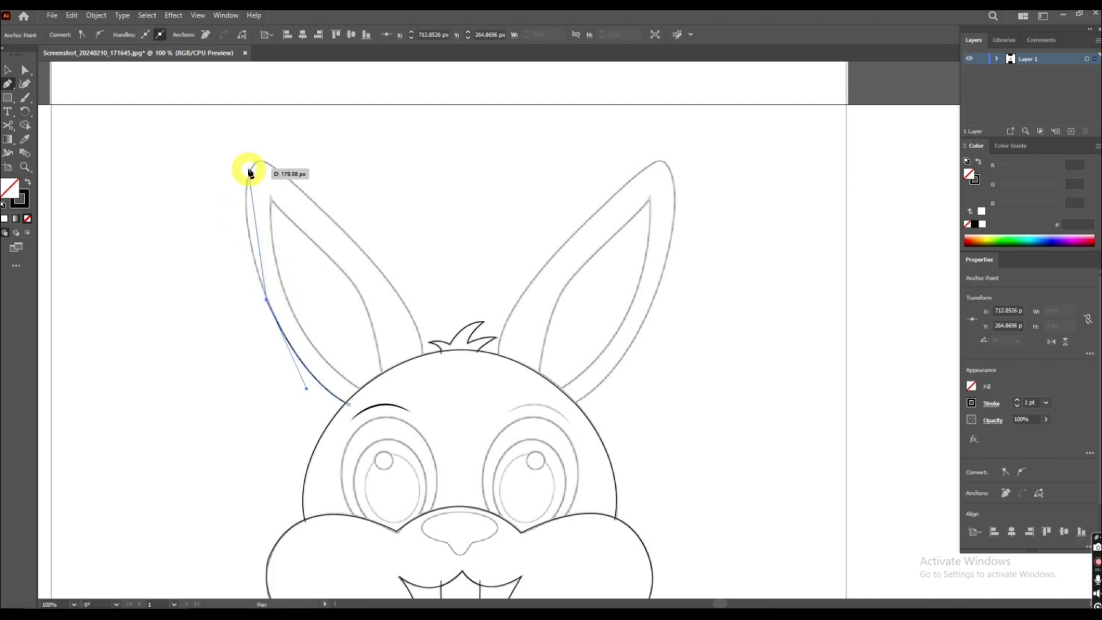
# Continue the left ear outline up around the rounded tip and down the edge facing the hair tuft to about mid-height
pyautogui.moveTo(251, 150); pyautogui.dragTo(263, 116)
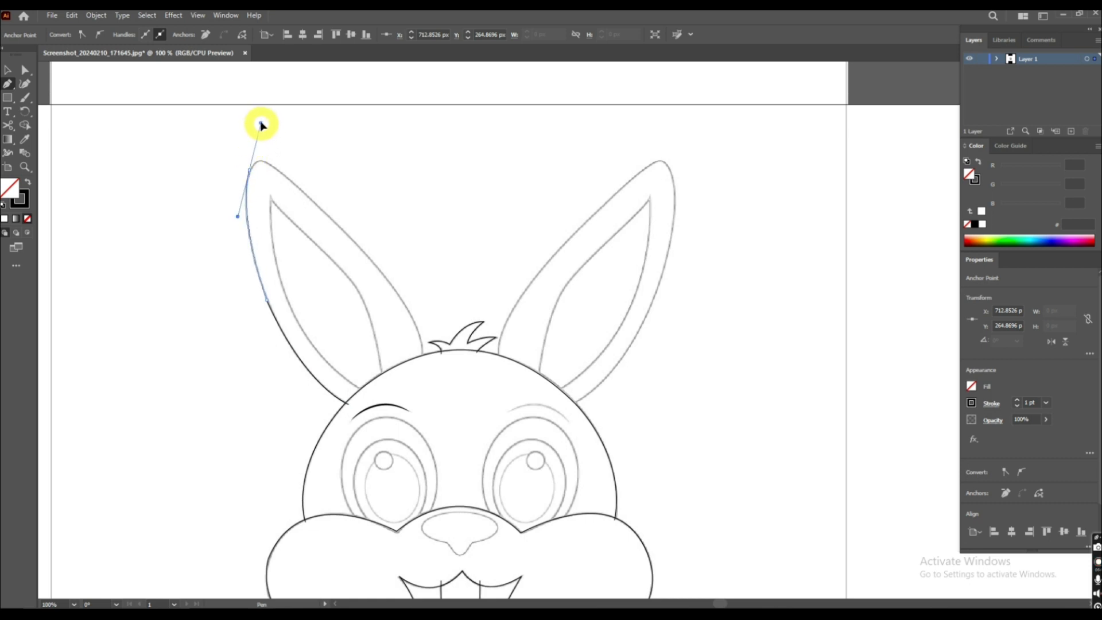
pyautogui.moveTo(250, 169); pyautogui.dragTo(270, 167)
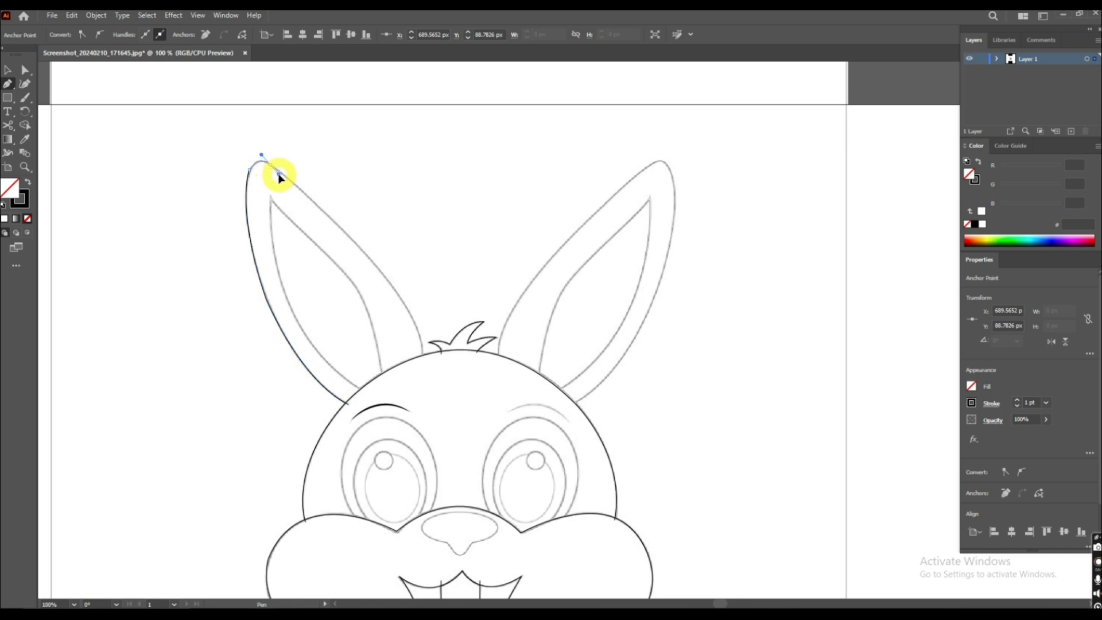
pyautogui.click(272, 165)
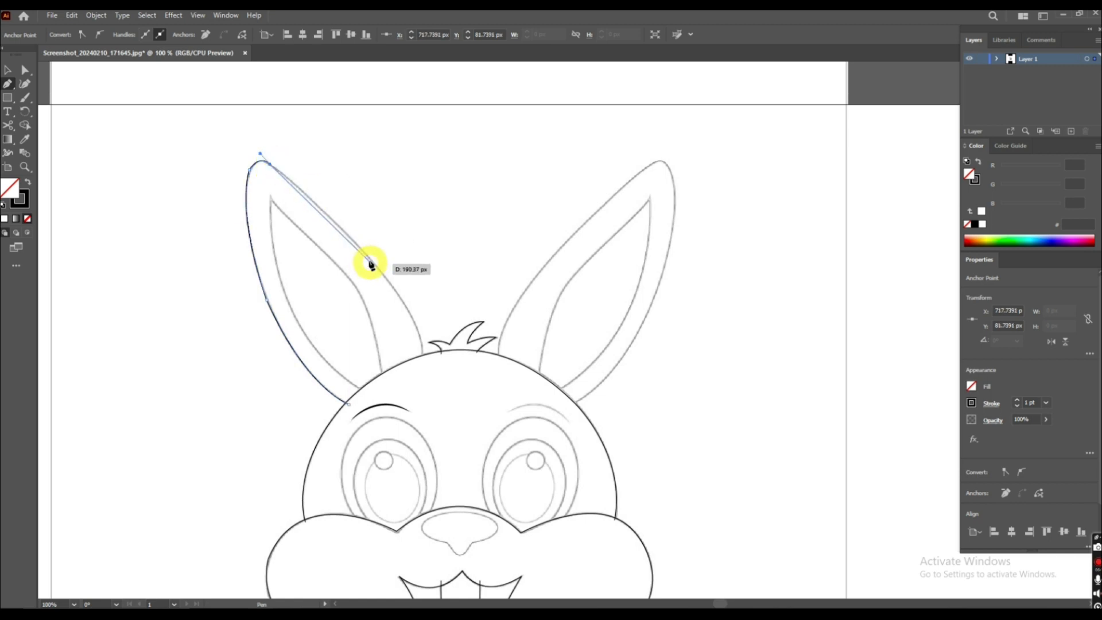
pyautogui.moveTo(369, 258); pyautogui.dragTo(382, 281)
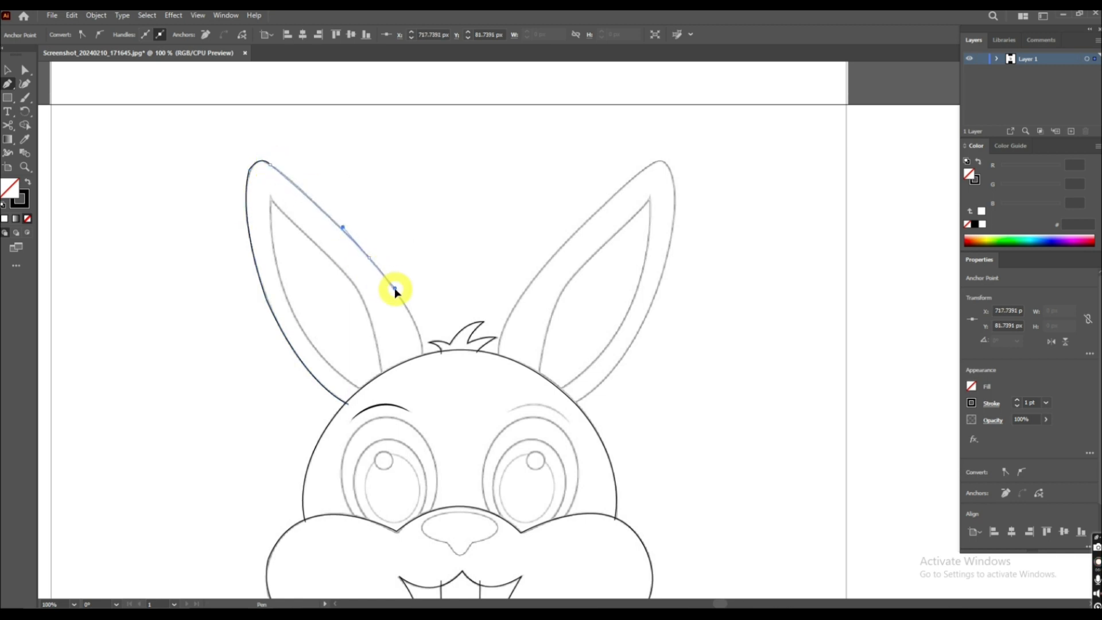
pyautogui.moveTo(396, 292); pyautogui.dragTo(396, 294)
pyautogui.click(369, 258)
pyautogui.click(422, 360)
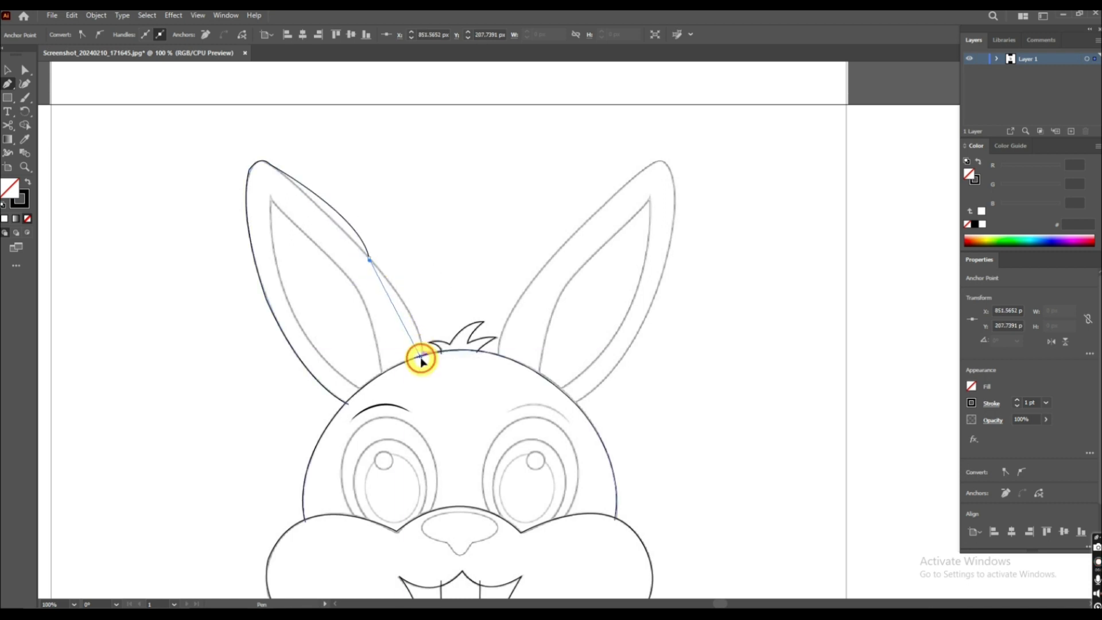
pyautogui.moveTo(422, 359); pyautogui.dragTo(448, 369)
pyautogui.hotkey('ctrl', 'z')
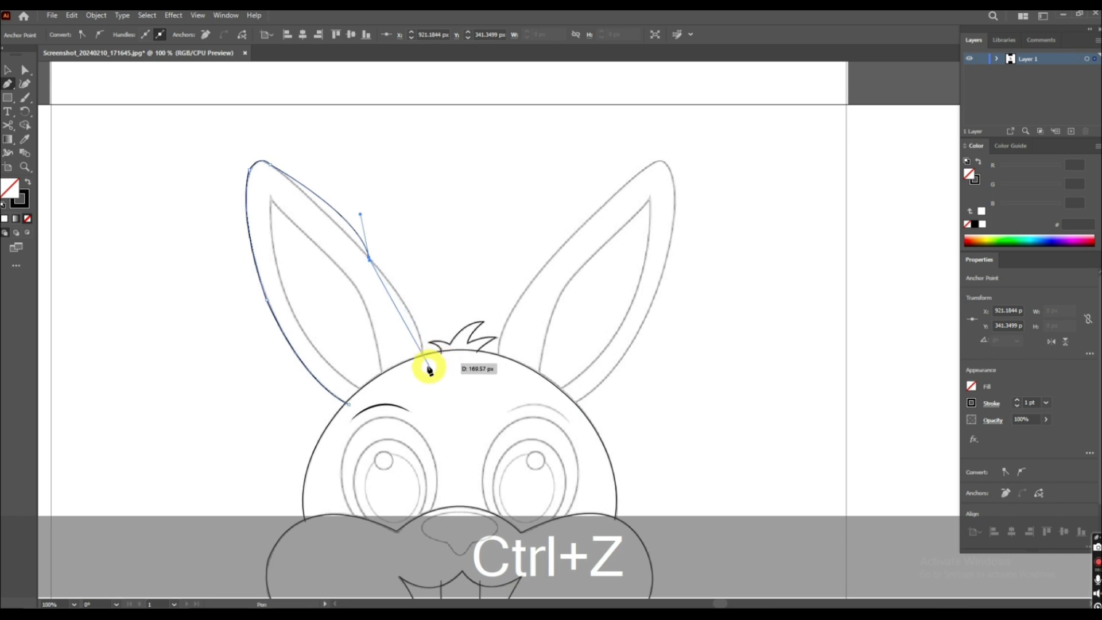
pyautogui.moveTo(421, 361); pyautogui.dragTo(416, 378)
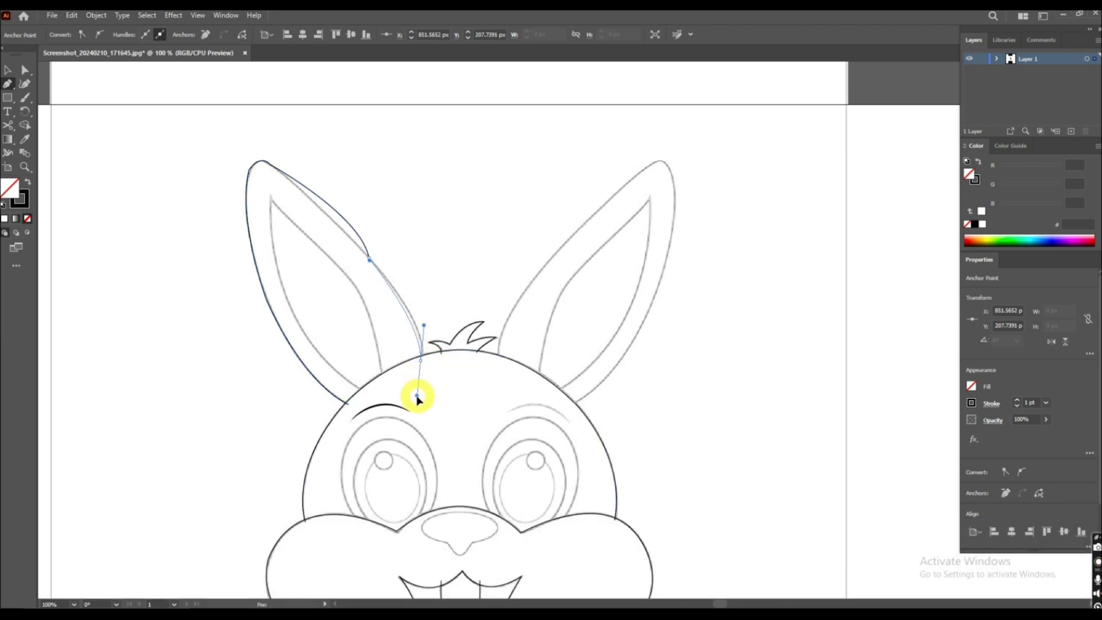
pyautogui.moveTo(417, 408); pyautogui.dragTo(419, 401)
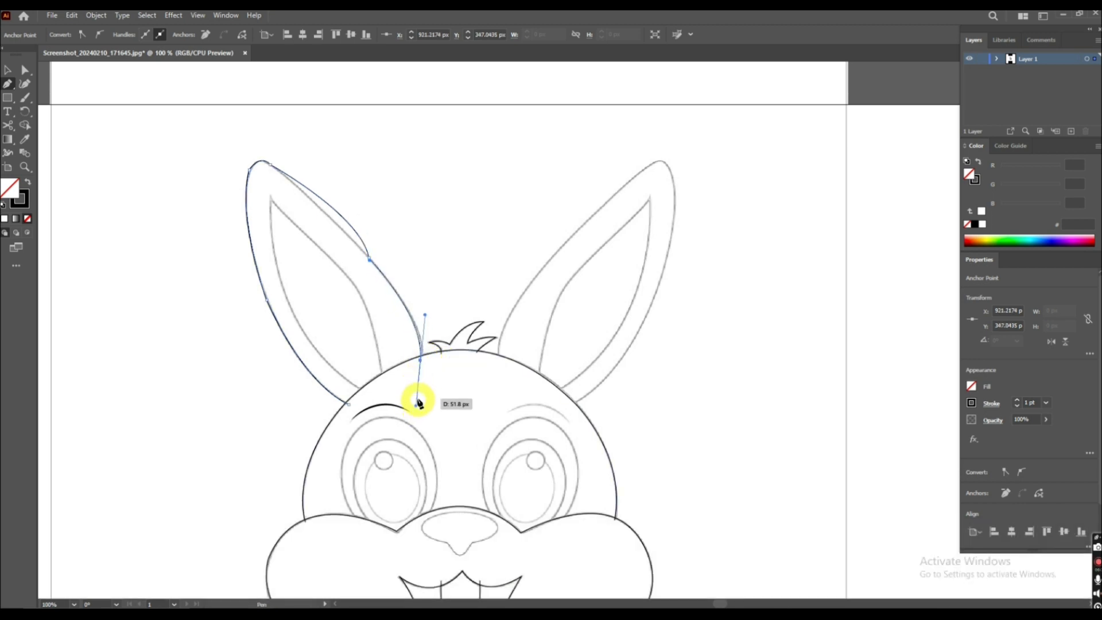
pyautogui.hotkey('ctrl', 'z')
pyautogui.hotkey('ctrl', 'z')
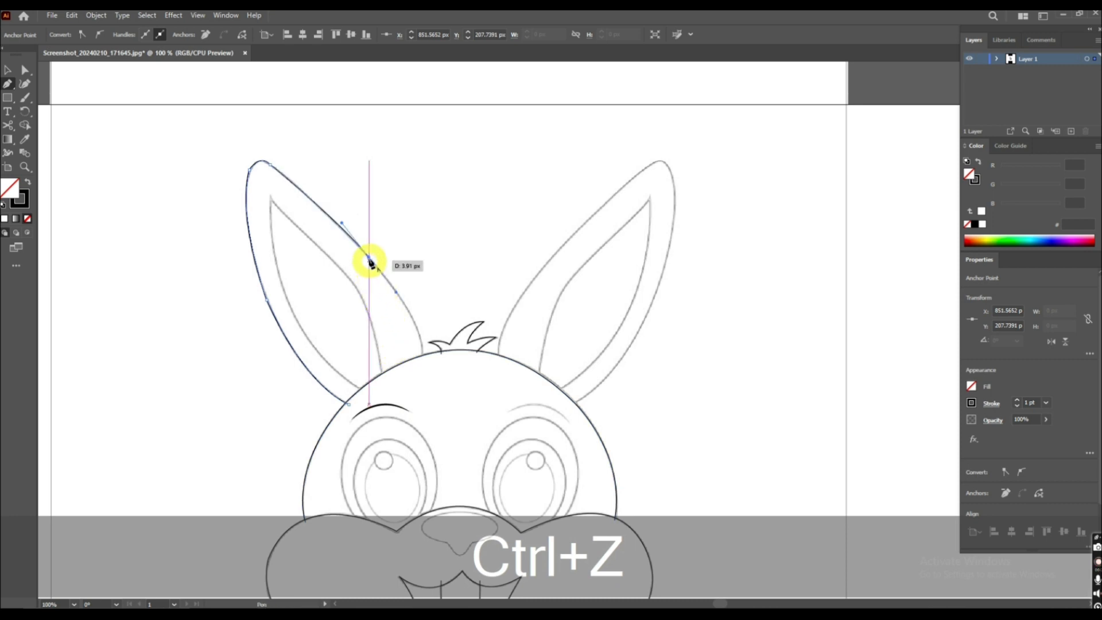
# Finish the left ear's outer outline with a curve ending just inside the head outline and deselect it
pyautogui.moveTo(421, 362); pyautogui.dragTo(417, 396)
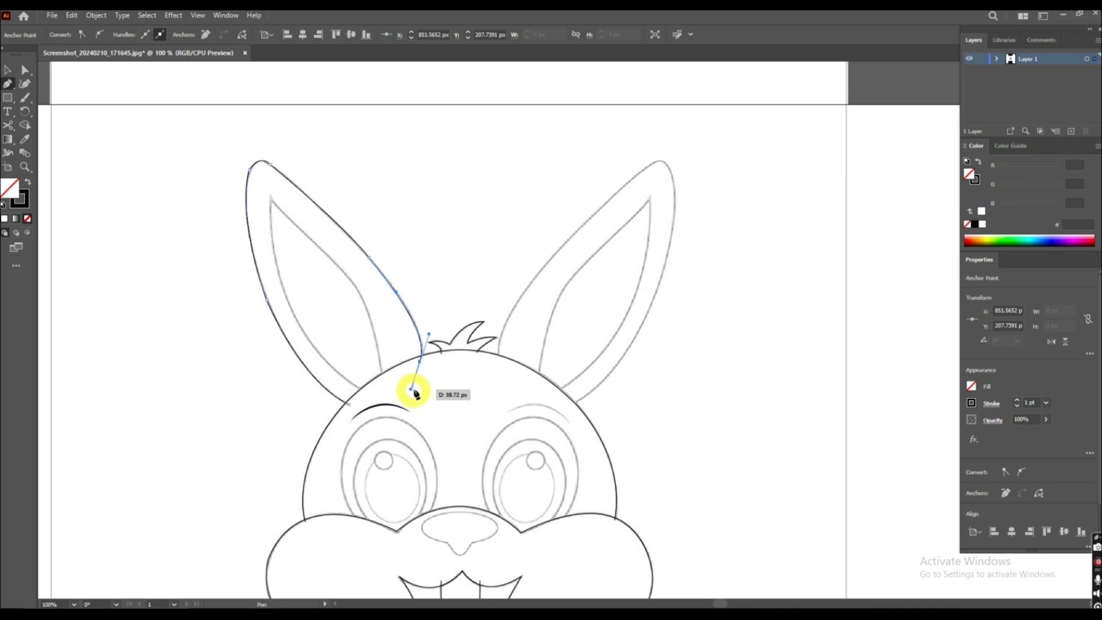
pyautogui.moveTo(417, 393); pyautogui.dragTo(416, 394)
pyautogui.click(8, 70)
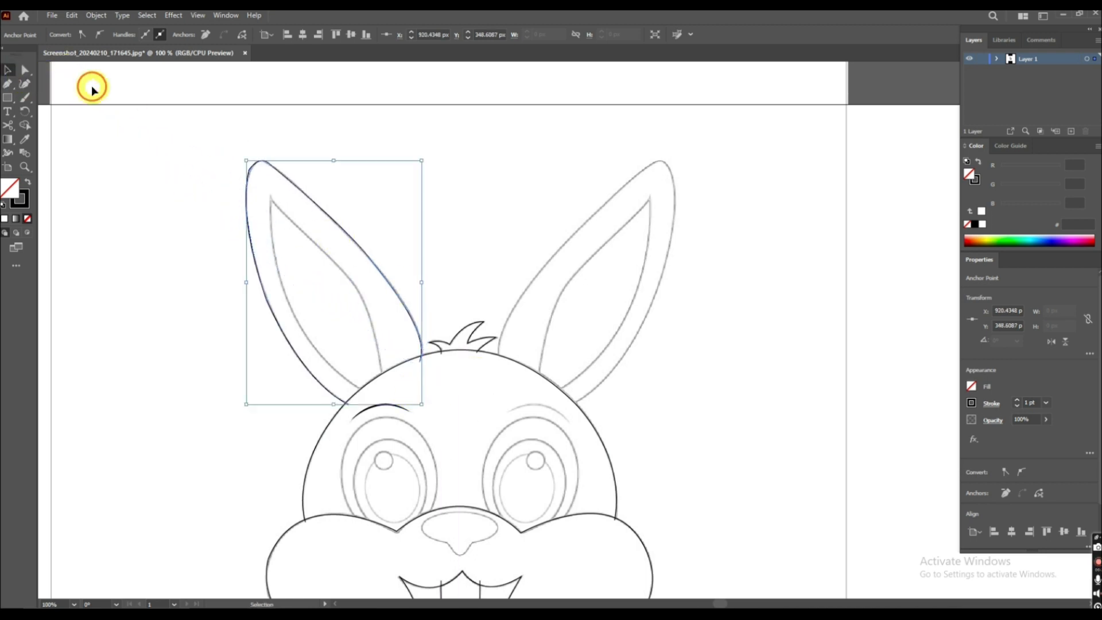
pyautogui.click(92, 90)
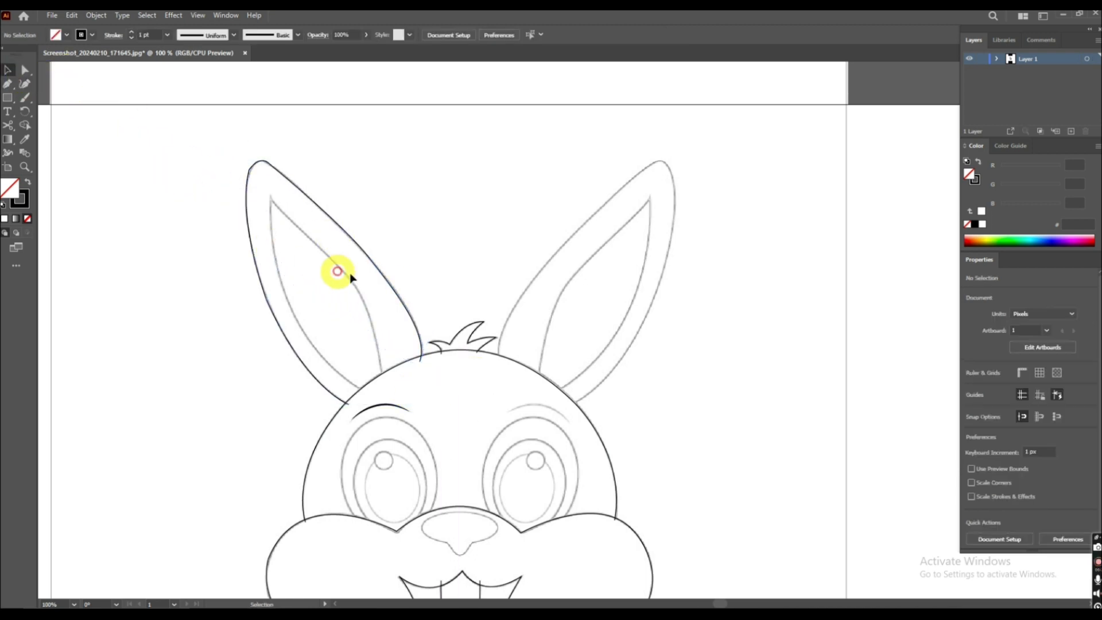
# Start the left ear's inner outline at the head and trace its outer side up to the pointed tip, ending in a corner point
pyautogui.click(8, 84)
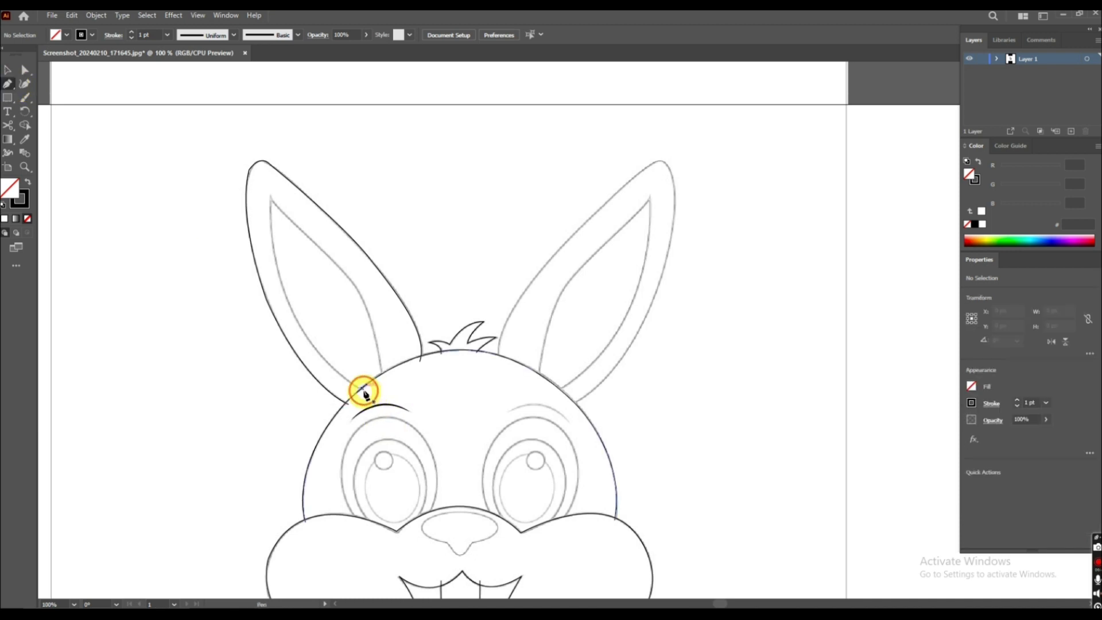
pyautogui.click(362, 390)
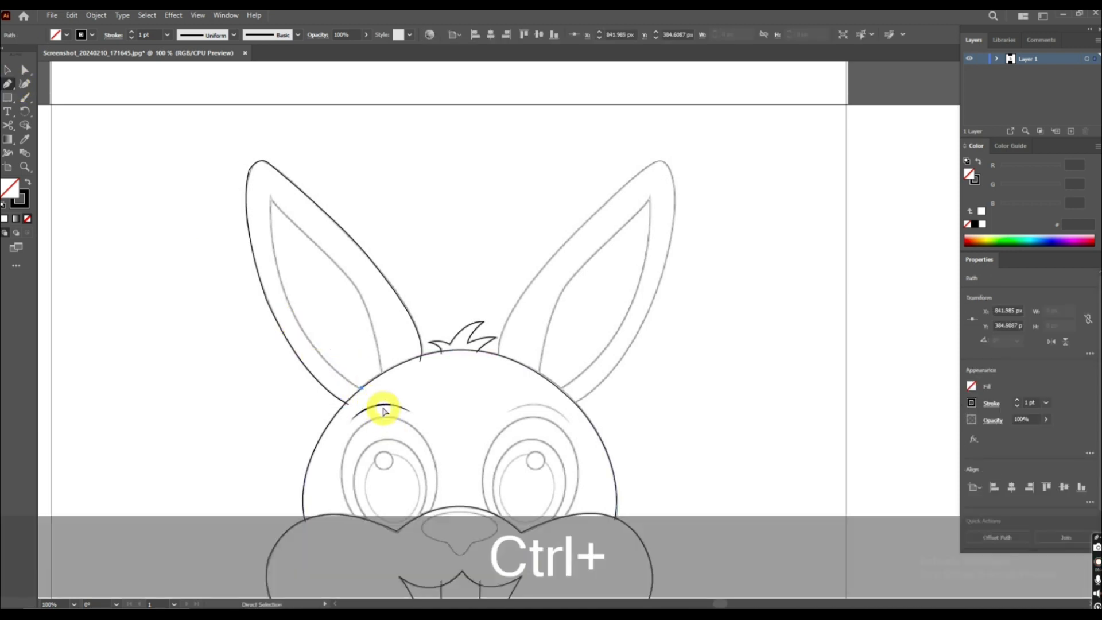
pyautogui.hotkey('ctrl', 'z')
pyautogui.click(363, 390)
pyautogui.moveTo(296, 319); pyautogui.dragTo(269, 267)
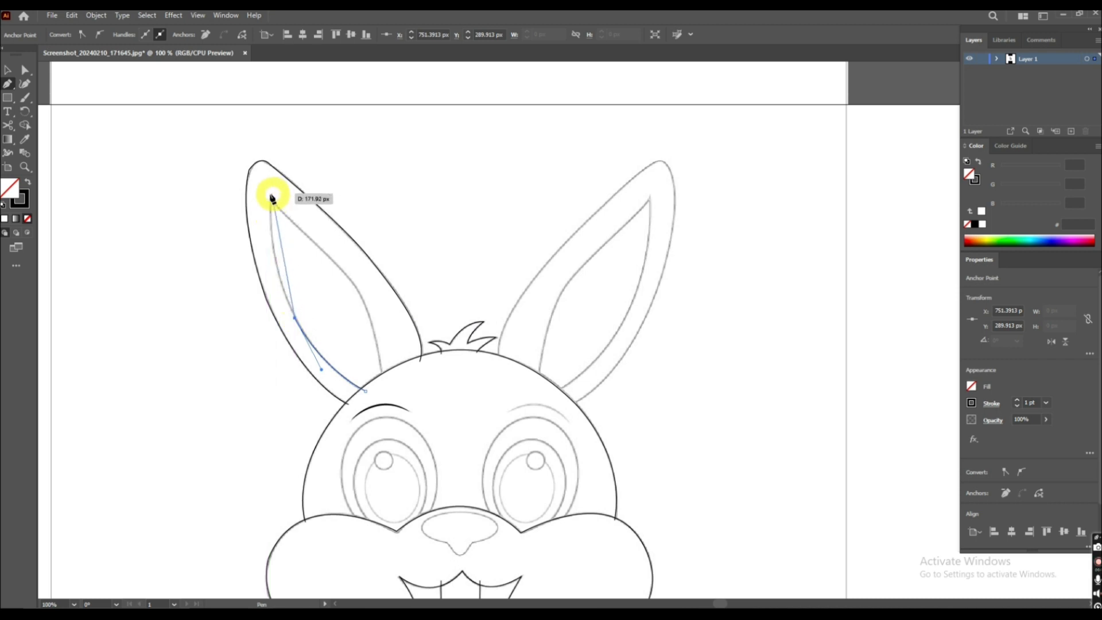
pyautogui.moveTo(271, 200); pyautogui.dragTo(271, 152)
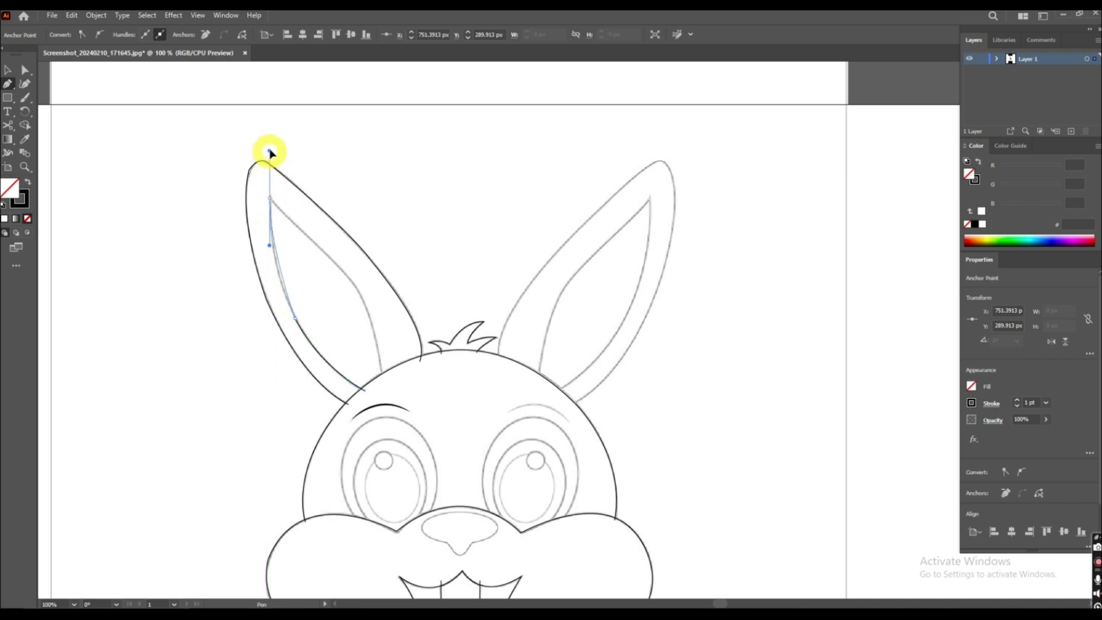
pyautogui.moveTo(269, 129); pyautogui.dragTo(269, 129)
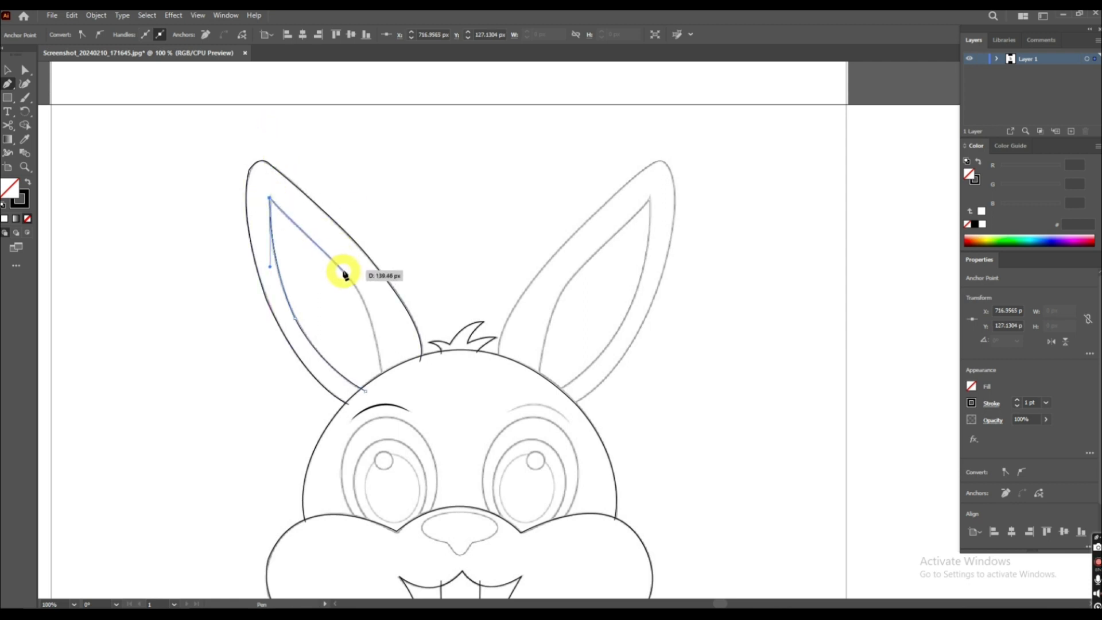
pyautogui.hotkey('ctrl', 'z')
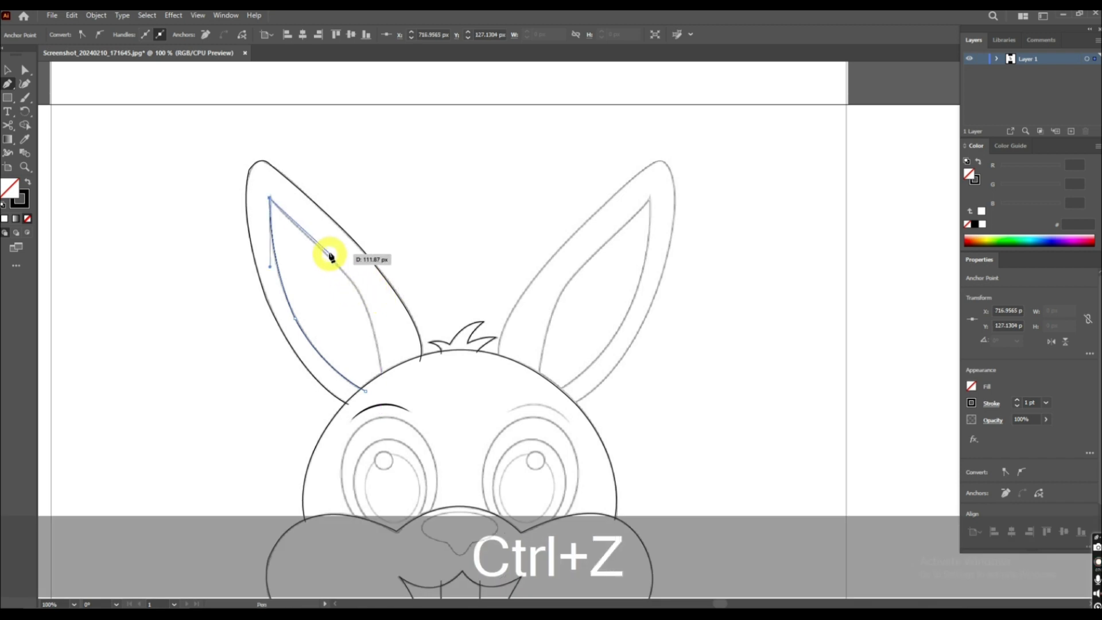
# Trace the other side of the left ear's inner outline from the pointed tip through the bend down to the head
pyautogui.click(322, 251)
pyautogui.moveTo(367, 305); pyautogui.dragTo(382, 384)
pyautogui.click(369, 317)
pyautogui.click(383, 371)
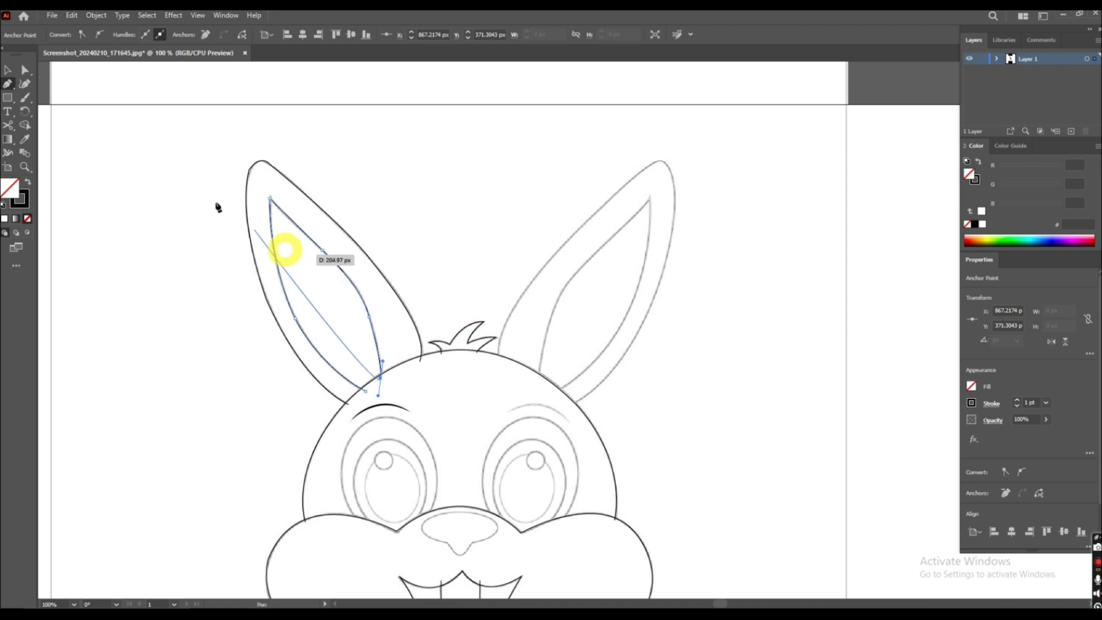
pyautogui.click(8, 72)
pyautogui.click(7, 84)
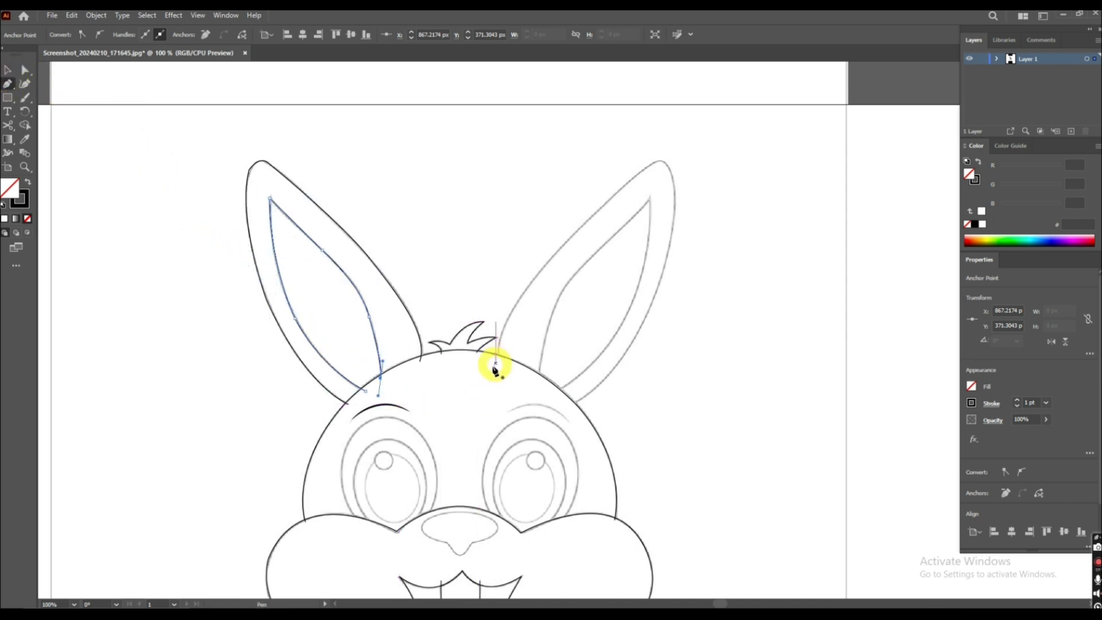
# Select both left ear outlines and make a reflected copy of them mirrored left to right
pyautogui.click(8, 71)
pyautogui.moveTo(229, 188); pyautogui.dragTo(416, 297)
pyautogui.rightClick(410, 306)
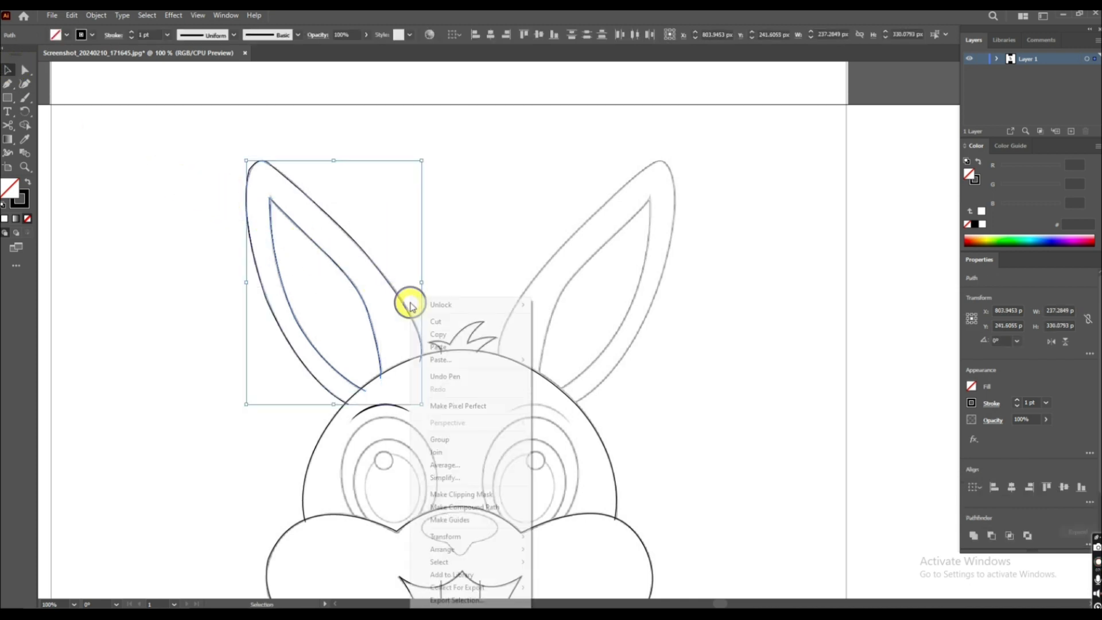
pyautogui.moveTo(471, 538)
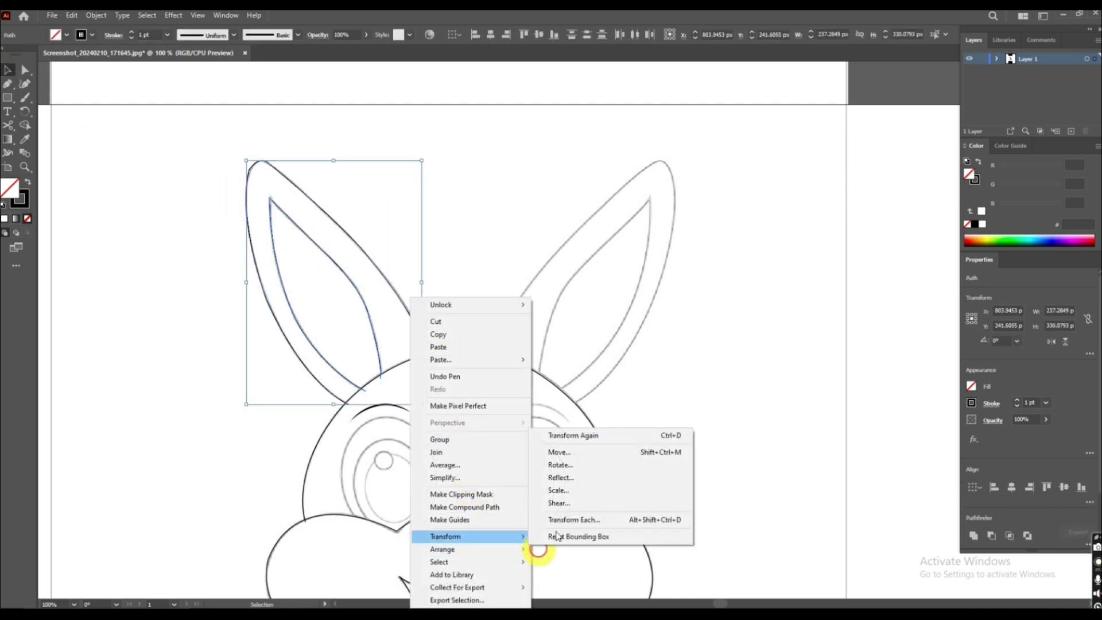
pyautogui.click(579, 480)
pyautogui.click(482, 388)
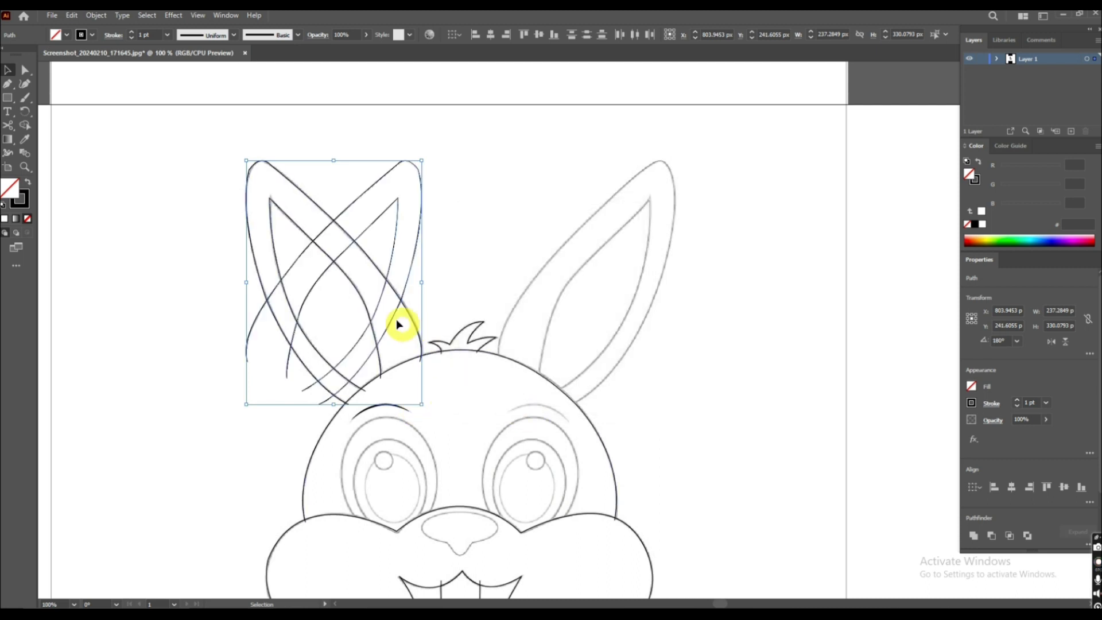
# Move the reflected ear outlines onto the sketched right ear and deselect them
pyautogui.moveTo(388, 276); pyautogui.dragTo(642, 274)
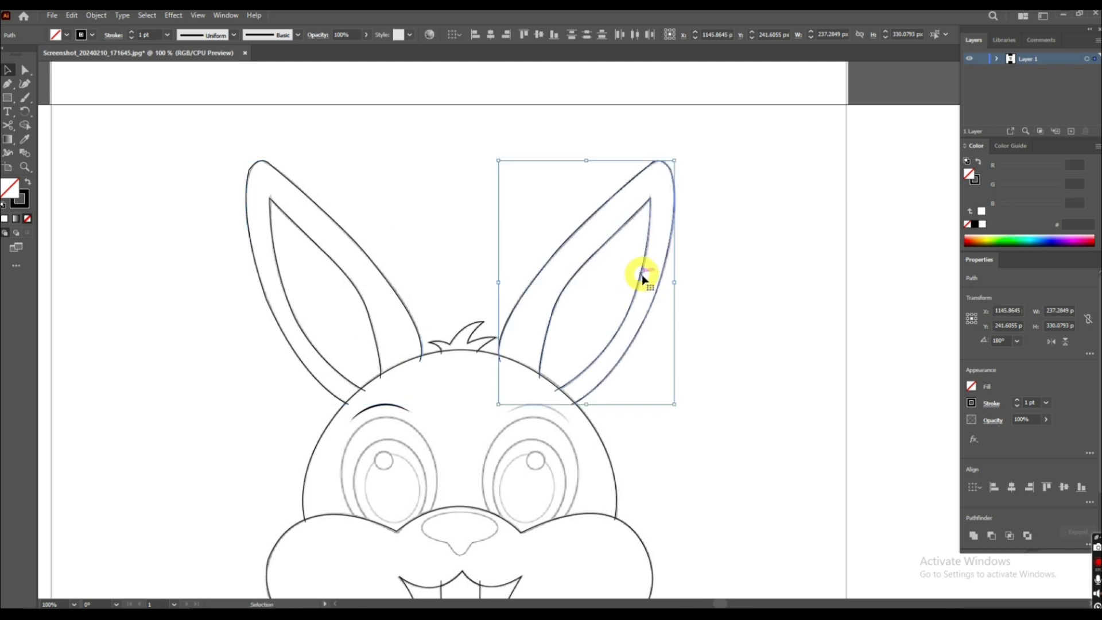
pyautogui.click(493, 242)
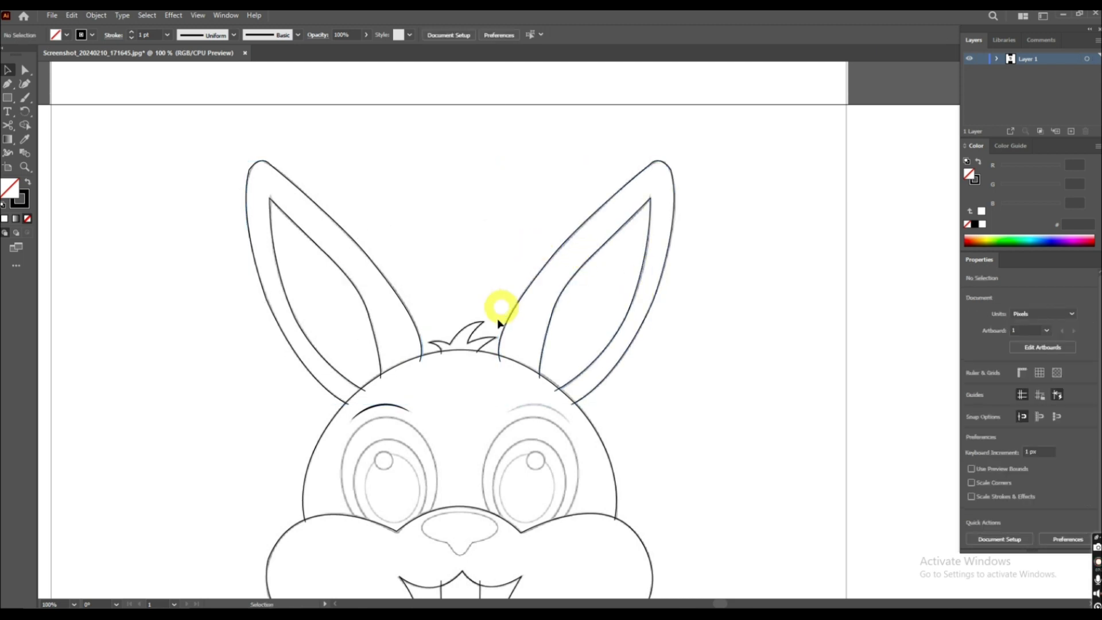
# Draw an ellipse about 129 by 181 px over the outermost oval of the left eye
pyautogui.scroll(-2, 513, 425)
pyautogui.scroll(-1, 513, 426)
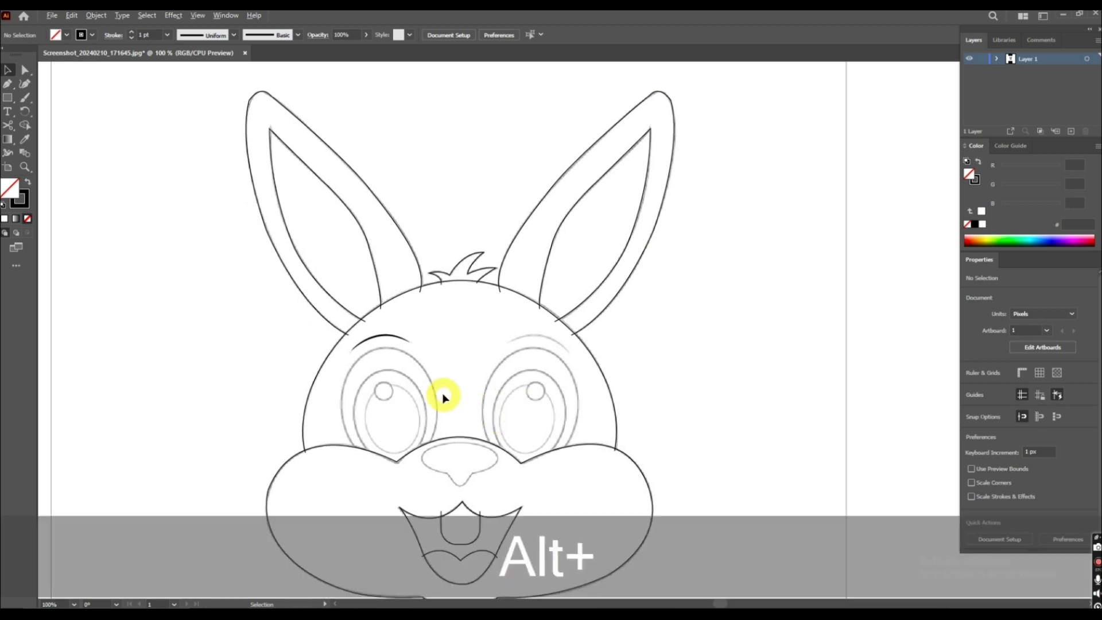
pyautogui.scroll(1, 443, 397)
pyautogui.scroll(-2, 446, 393)
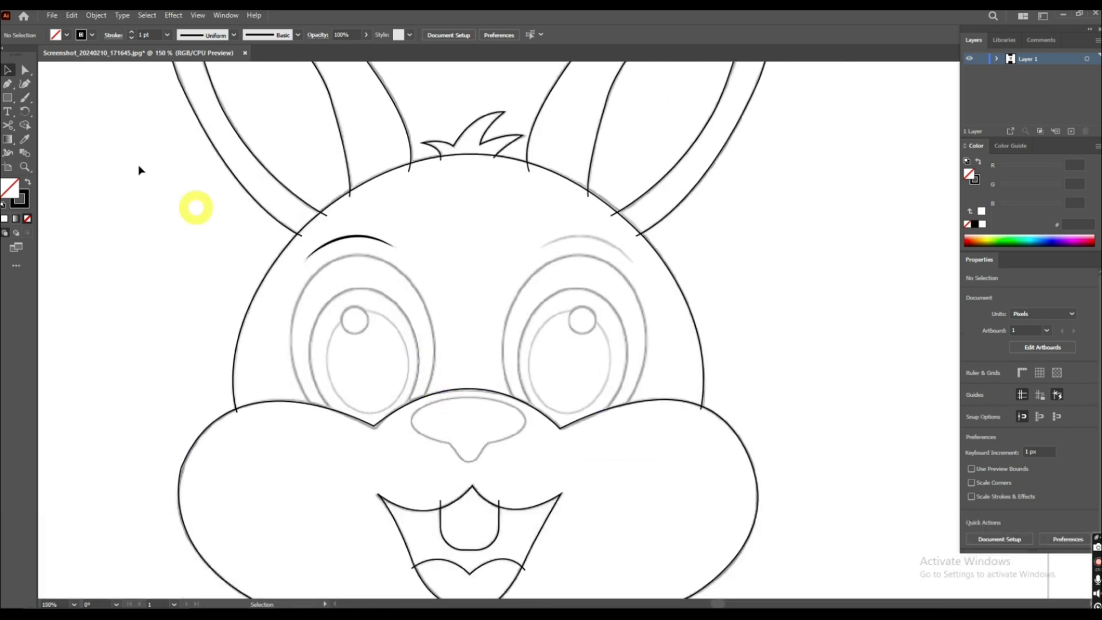
pyautogui.moveTo(8, 95); pyautogui.dragTo(37, 107)
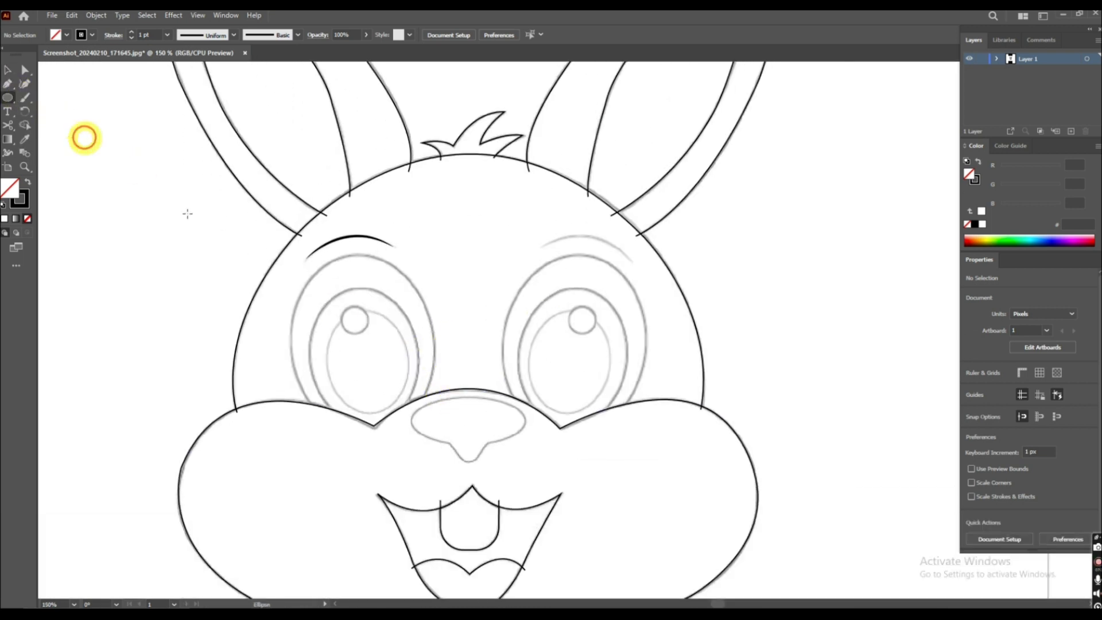
pyautogui.moveTo(289, 263); pyautogui.dragTo(433, 463)
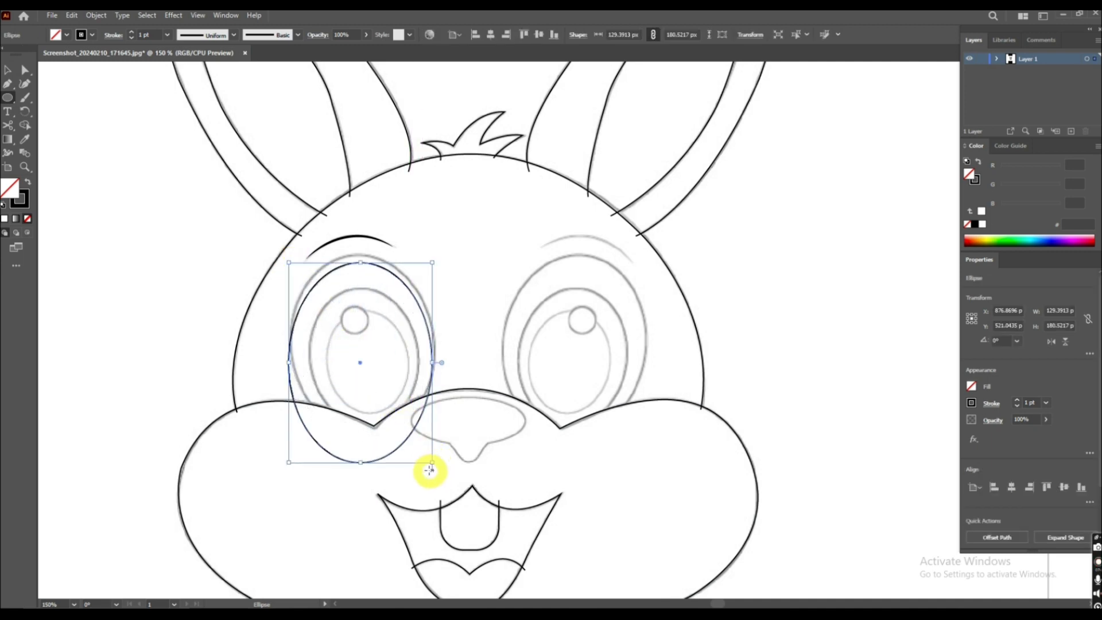
# Rotate the outer eye ellipse about 2.5° and nudge it up 7 px to meet the top of the sketched oval
pyautogui.moveTo(441, 466); pyautogui.dragTo(440, 461)
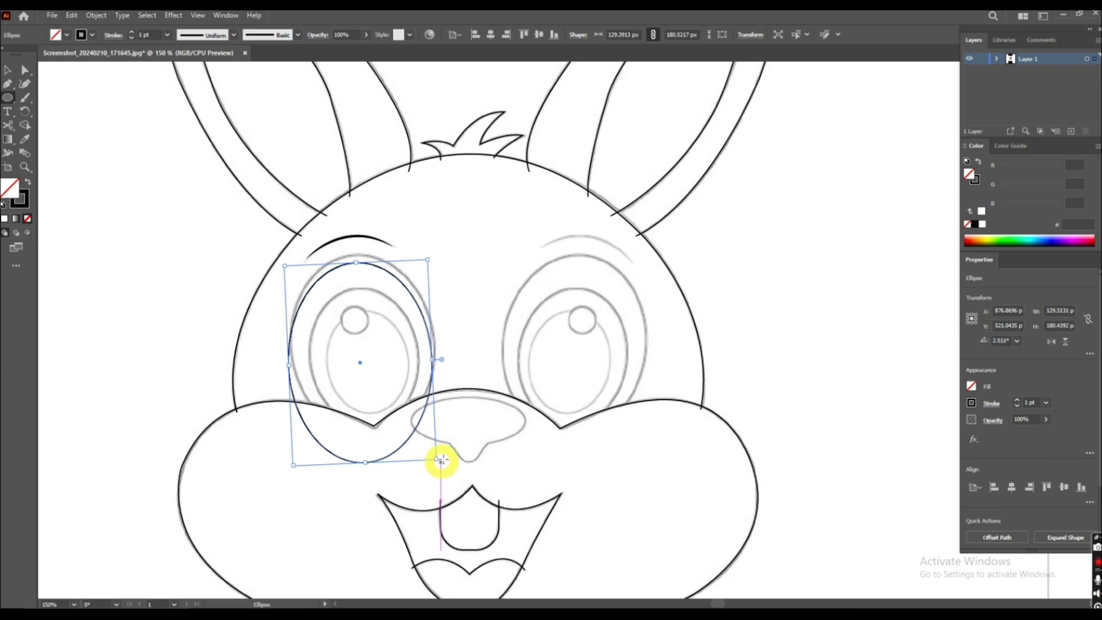
pyautogui.press('Up')
pyautogui.press('Up')
pyautogui.press('Up')
pyautogui.press('Up')
pyautogui.press('Up')
pyautogui.press('Up')
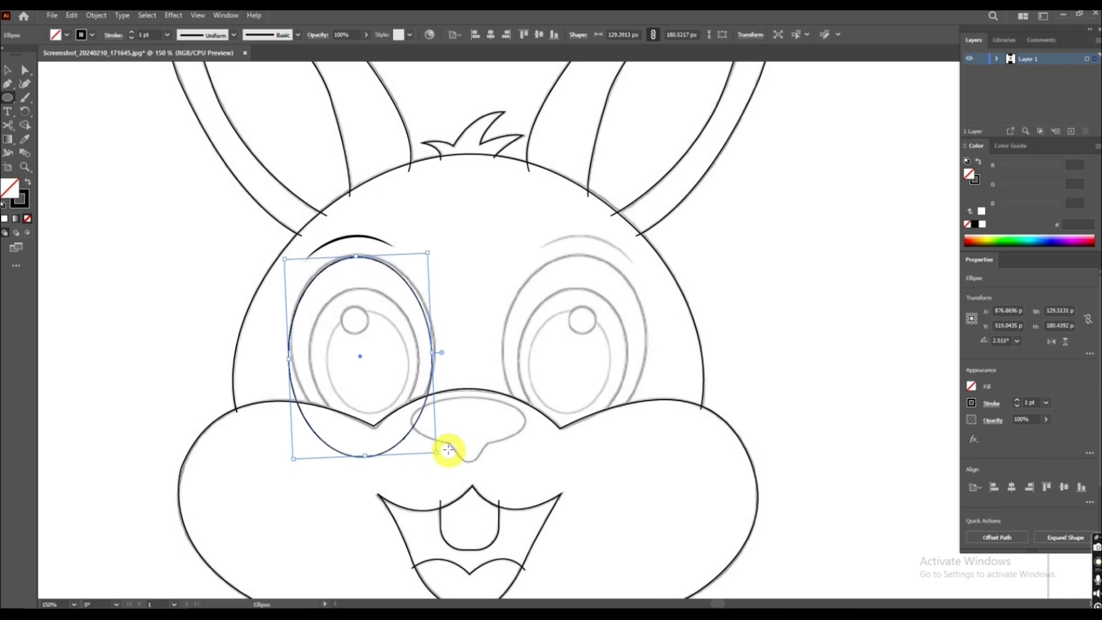
pyautogui.press('Up')
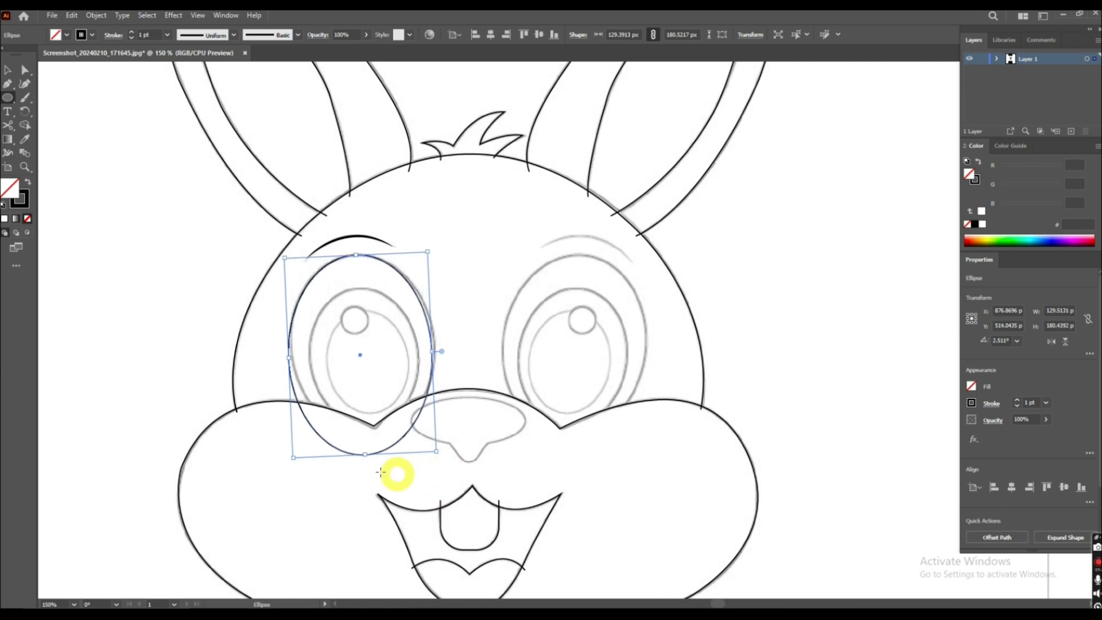
# Shorten the outer eye ellipse to about 162 px, tilt it to about 4.3° and nudge it right 2 px
pyautogui.moveTo(365, 457)
pyautogui.mouseDown()
pyautogui.moveTo(374, 428)
pyautogui.moveTo(366, 447)
pyautogui.mouseUp()
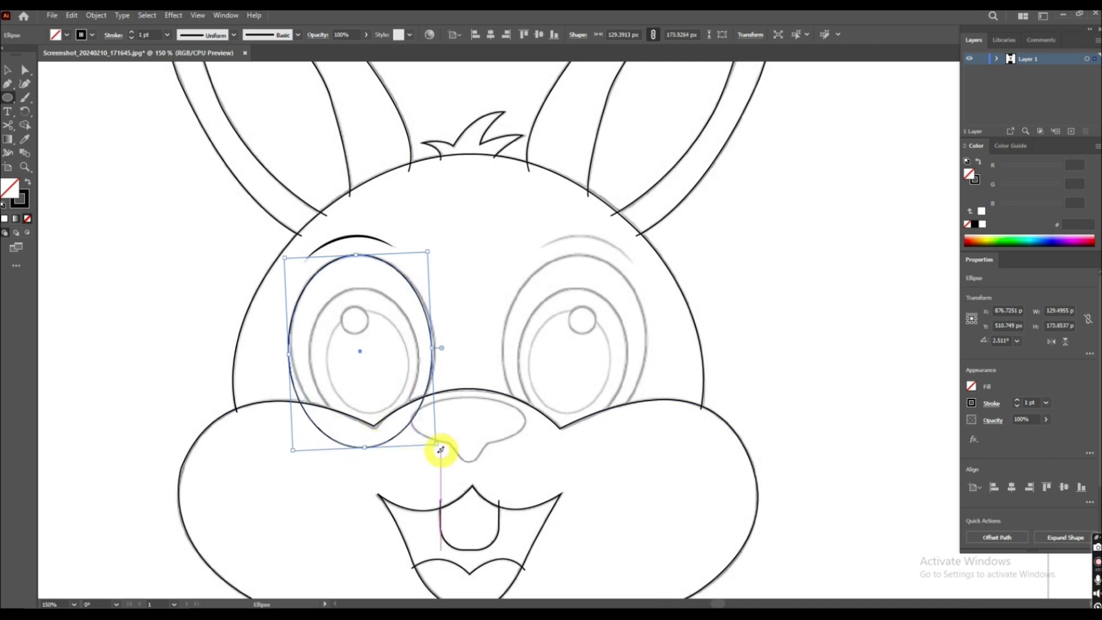
pyautogui.moveTo(440, 450); pyautogui.dragTo(461, 452)
pyautogui.press('Right')
pyautogui.press('Right')
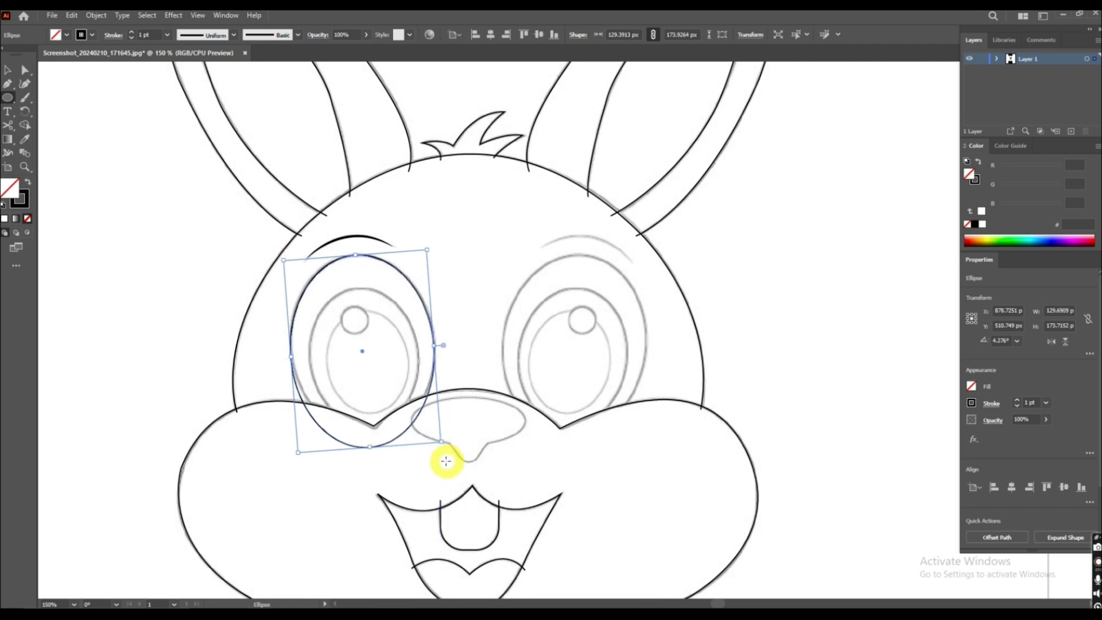
pyautogui.moveTo(369, 448); pyautogui.dragTo(370, 435)
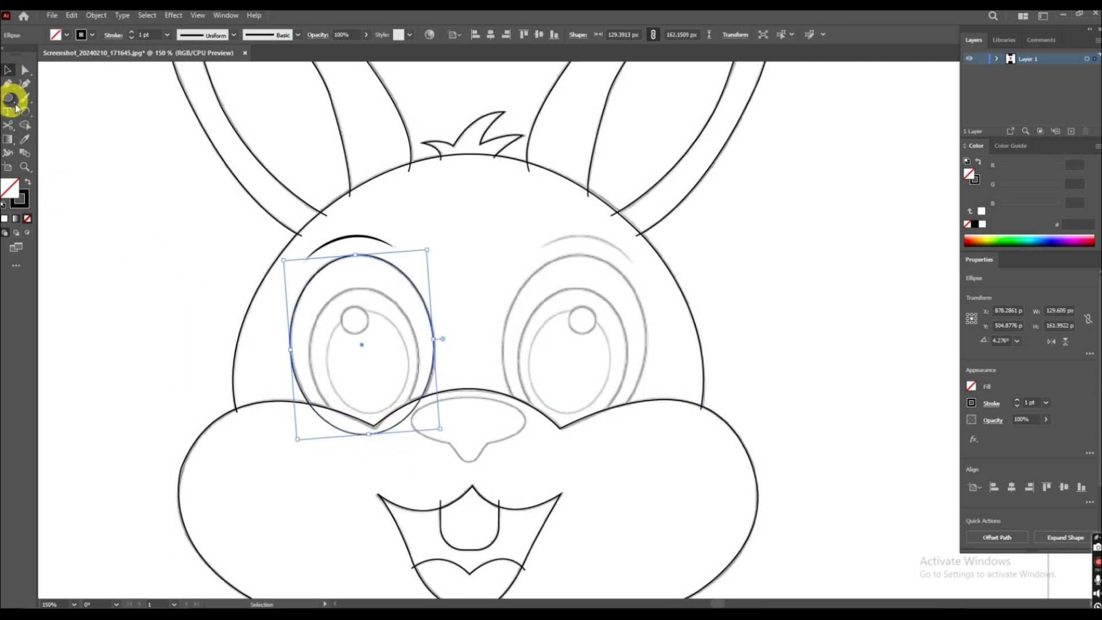
# Draw an ellipse about 98 by 136 px for the left eye's middle oval, tilted about 7.2°, and align it with the sketch
pyautogui.click(11, 102)
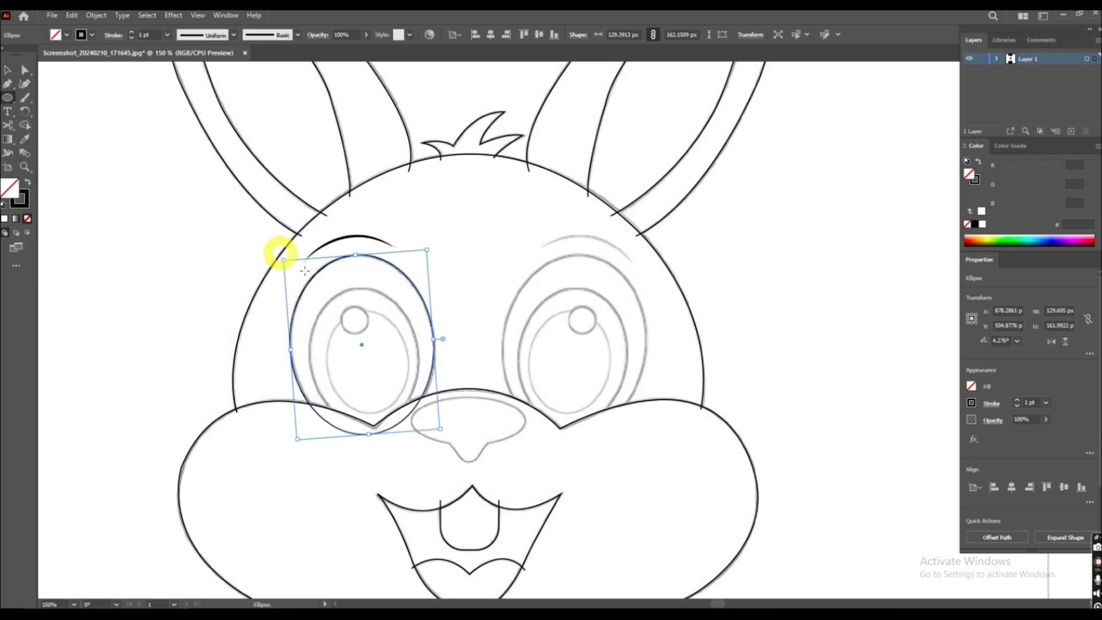
pyautogui.moveTo(320, 292); pyautogui.dragTo(438, 439)
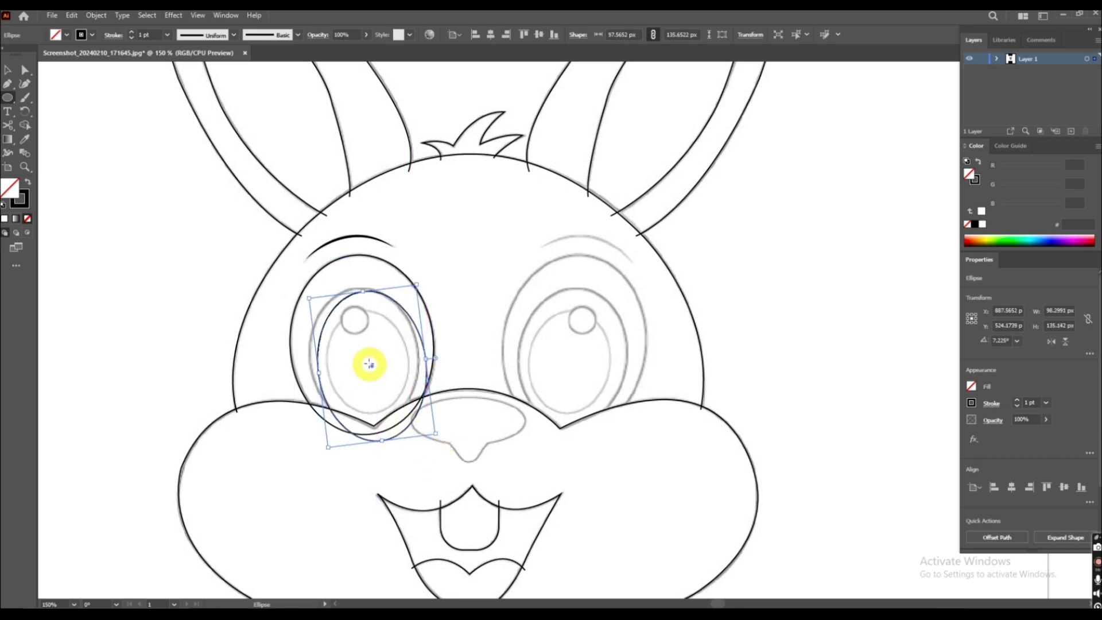
pyautogui.moveTo(372, 368); pyautogui.dragTo(364, 362)
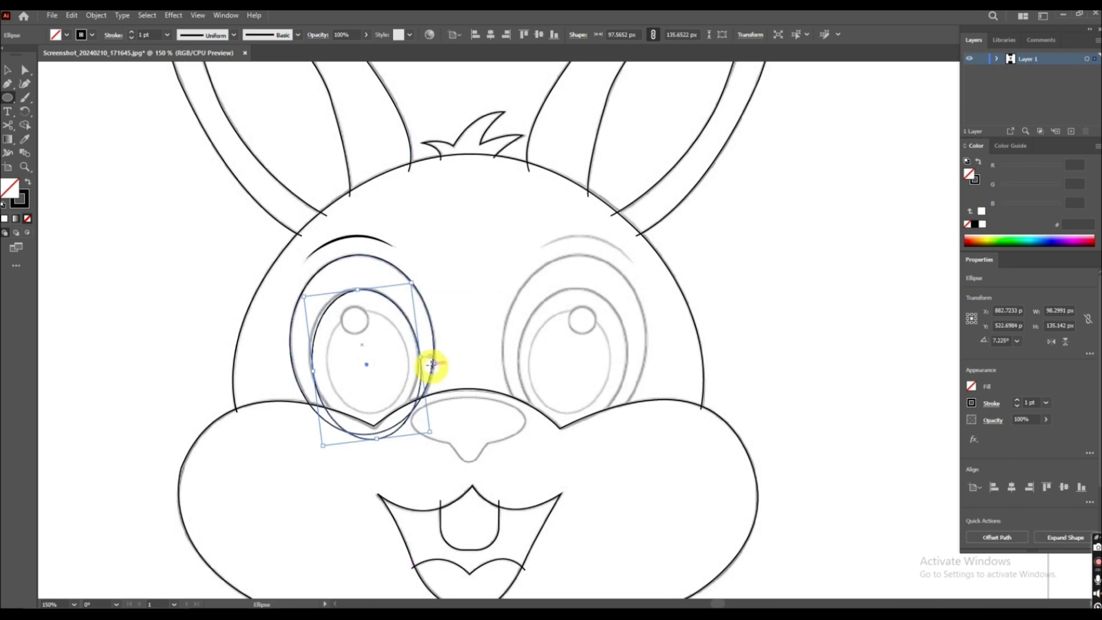
pyautogui.press('Left')
pyautogui.press('Left')
pyautogui.press('Up')
pyautogui.press('Up')
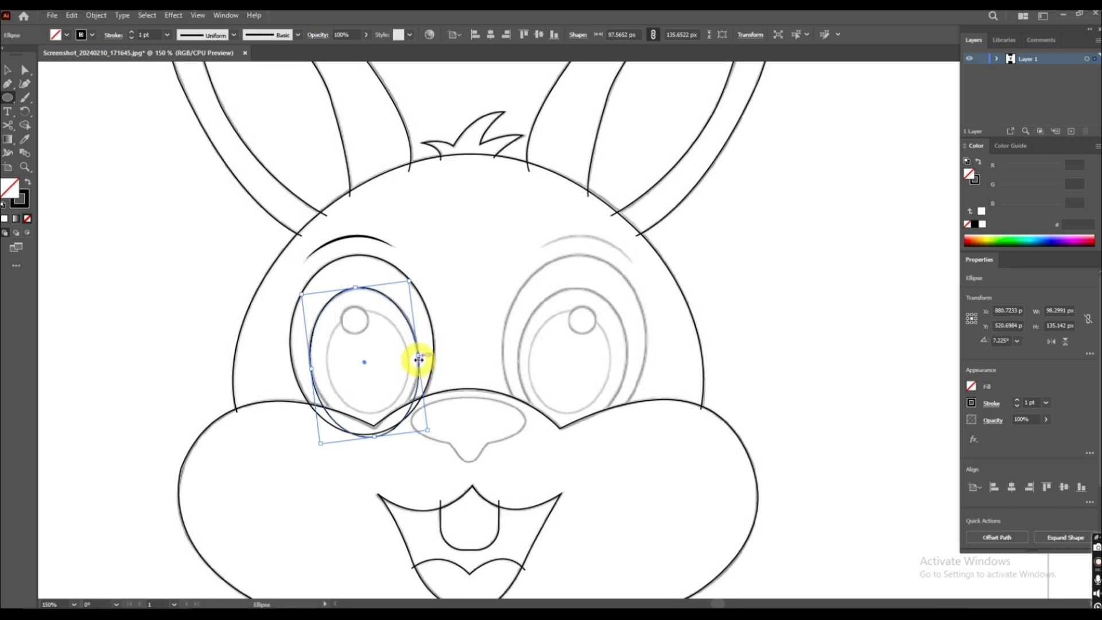
# Narrow the middle eye ellipse slightly and shorten it to about 126 px to fit the sketched oval
pyautogui.moveTo(419, 358); pyautogui.dragTo(418, 359)
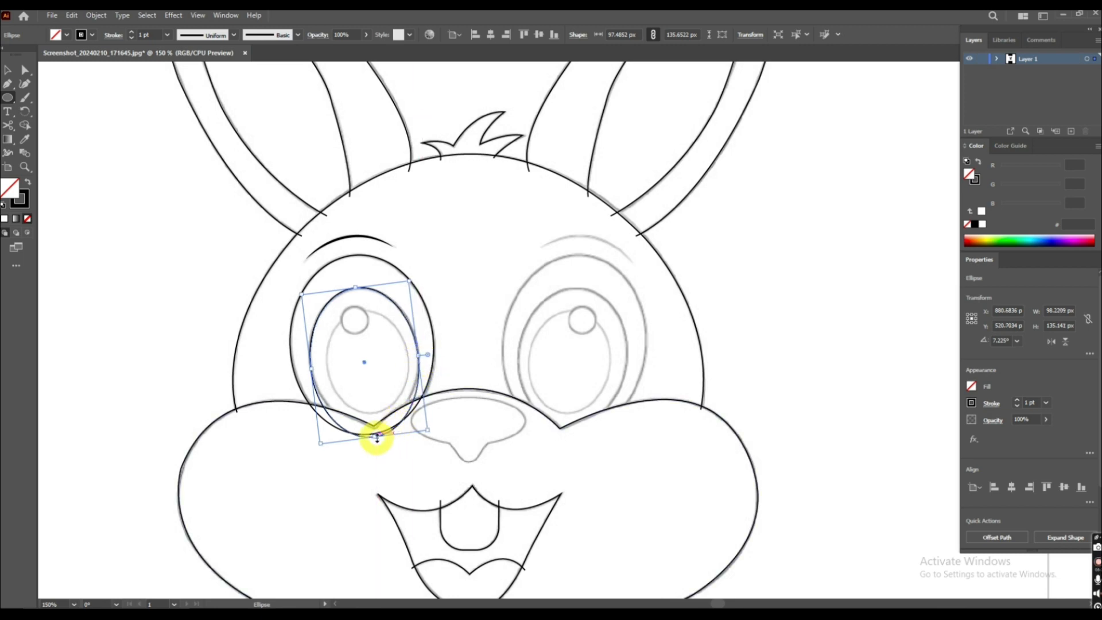
pyautogui.moveTo(376, 438); pyautogui.dragTo(374, 427)
pyautogui.click(9, 70)
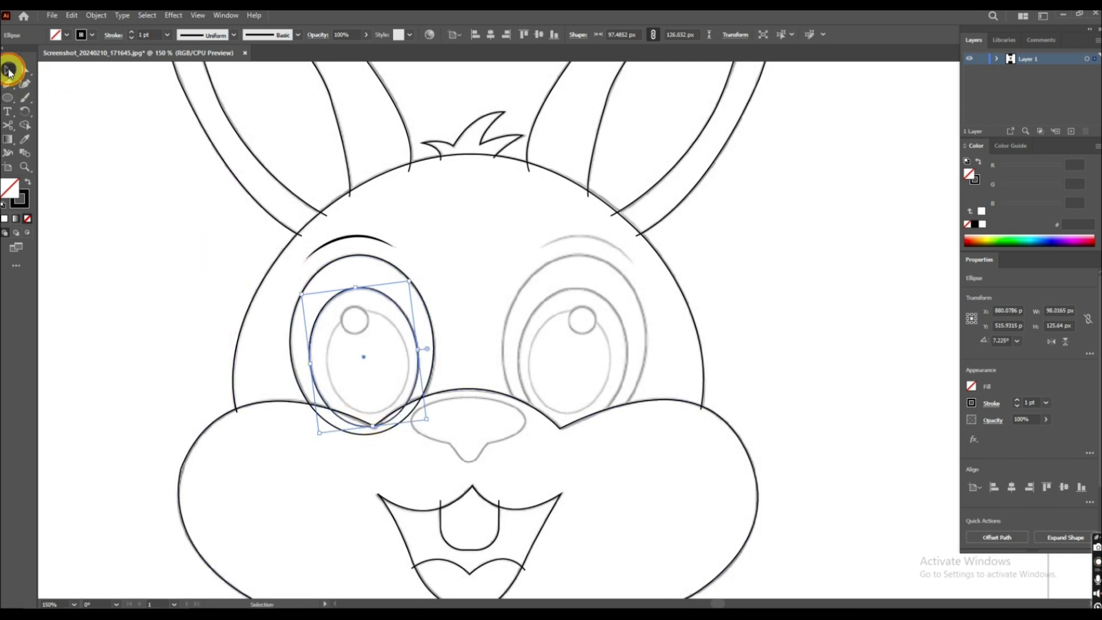
# Fit an ellipse about 75 by 92 px, tilted about 7.2°, to the innermost oval of the left eye
pyautogui.click(8, 97)
pyautogui.moveTo(335, 317)
pyautogui.mouseDown()
pyautogui.moveTo(382, 352)
pyautogui.moveTo(395, 399)
pyautogui.moveTo(417, 422)
pyautogui.mouseUp()
pyautogui.press('Up')
pyautogui.press('Up')
pyautogui.press('Up')
pyautogui.press('Up')
pyautogui.press('Left')
pyautogui.press('Left')
pyautogui.press('Left')
pyautogui.press('Left')
pyautogui.press('Left')
pyautogui.press('Left')
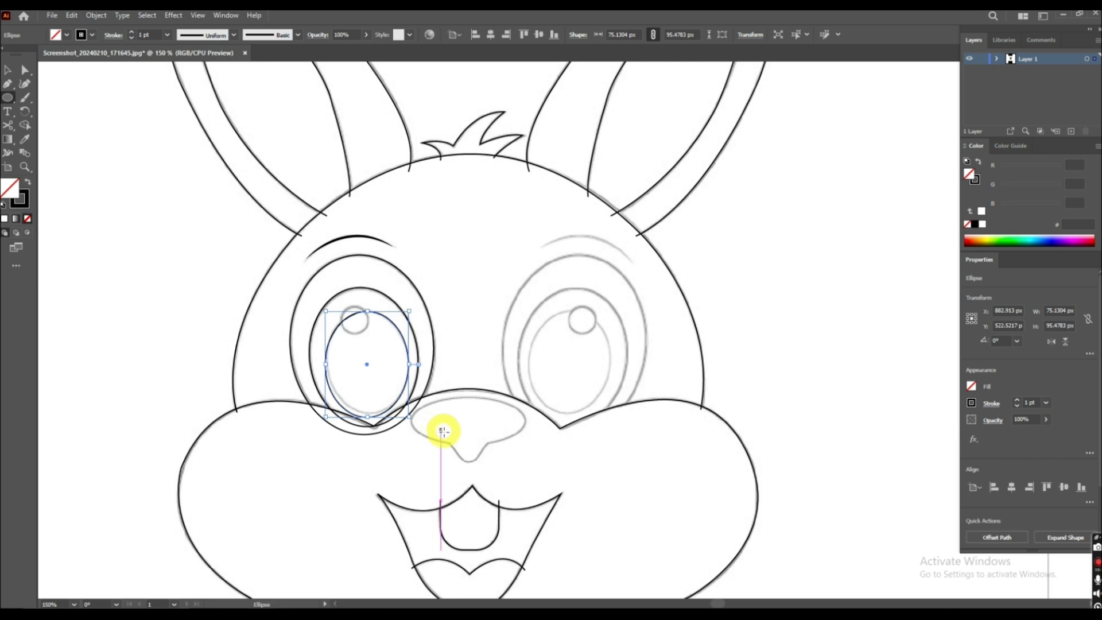
pyautogui.moveTo(414, 422); pyautogui.dragTo(421, 420)
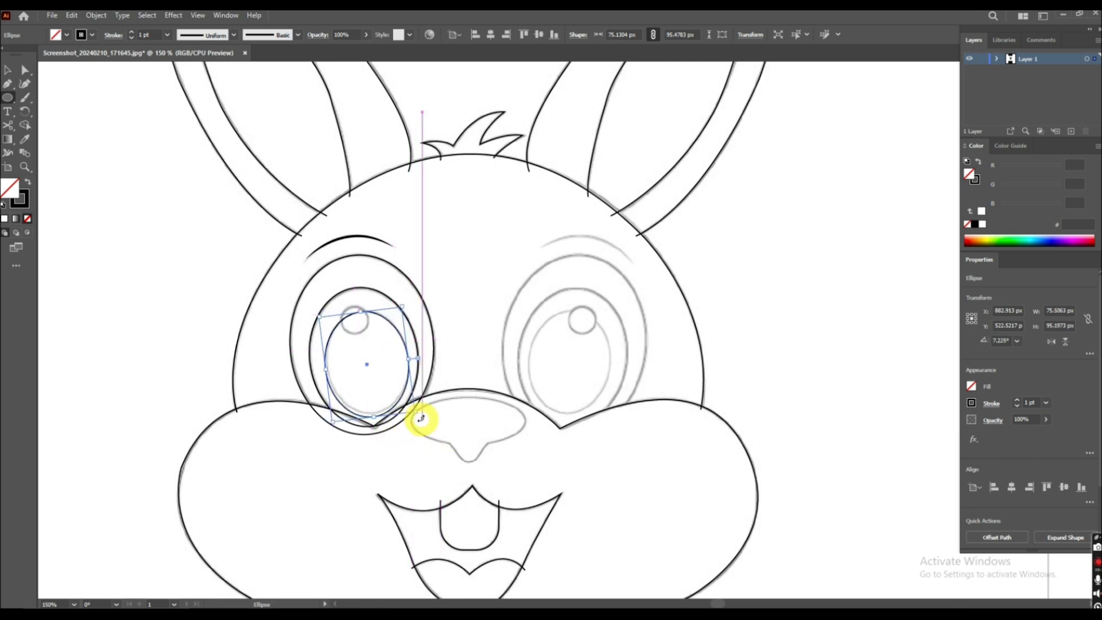
pyautogui.moveTo(375, 417); pyautogui.dragTo(374, 413)
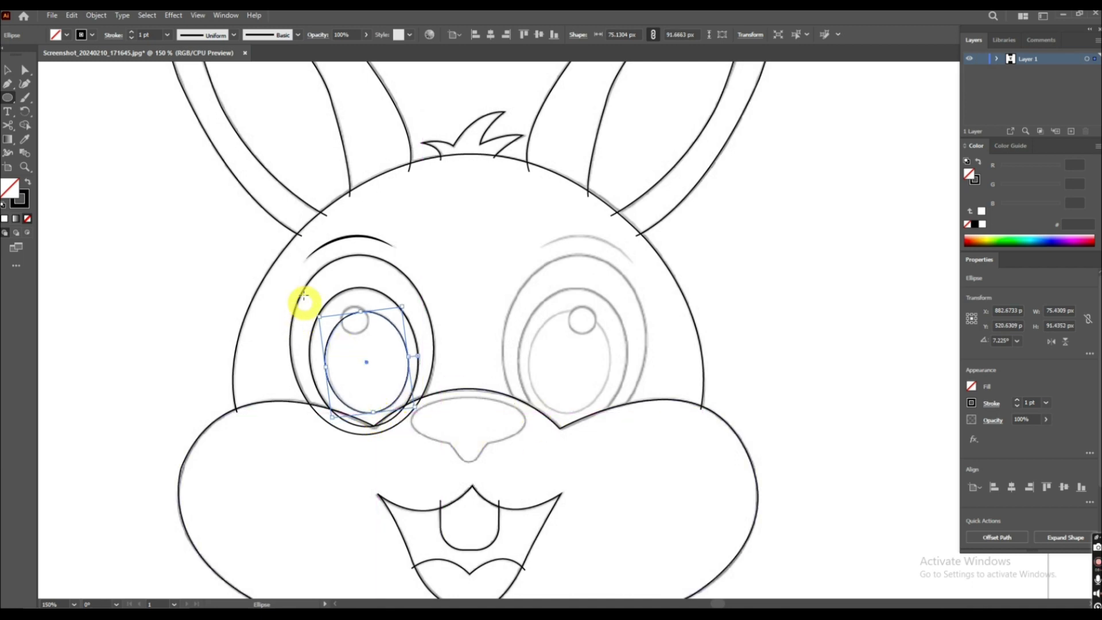
# Draw a small circle over the left eye's highlight and stretch it to about 24 by 25 px to match the sketch
pyautogui.moveTo(354, 323)
pyautogui.mouseDown()
pyautogui.moveTo(369, 371)
pyautogui.moveTo(355, 321)
pyautogui.mouseUp()
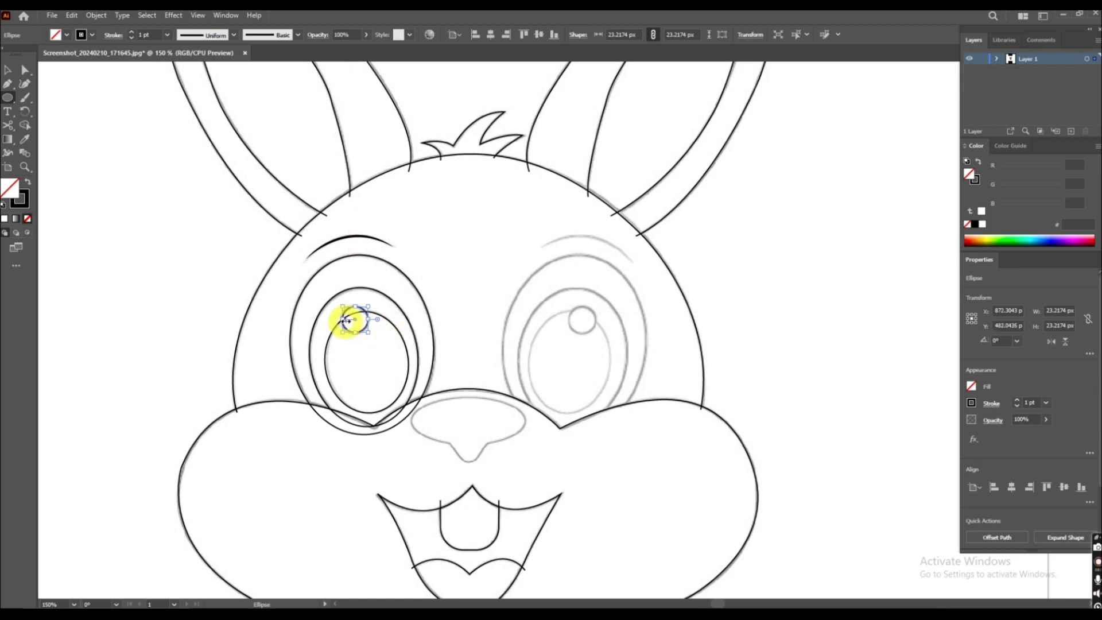
pyautogui.keyDown('alt'); pyautogui.scroll(5, 348, 320); pyautogui.keyUp('alt')
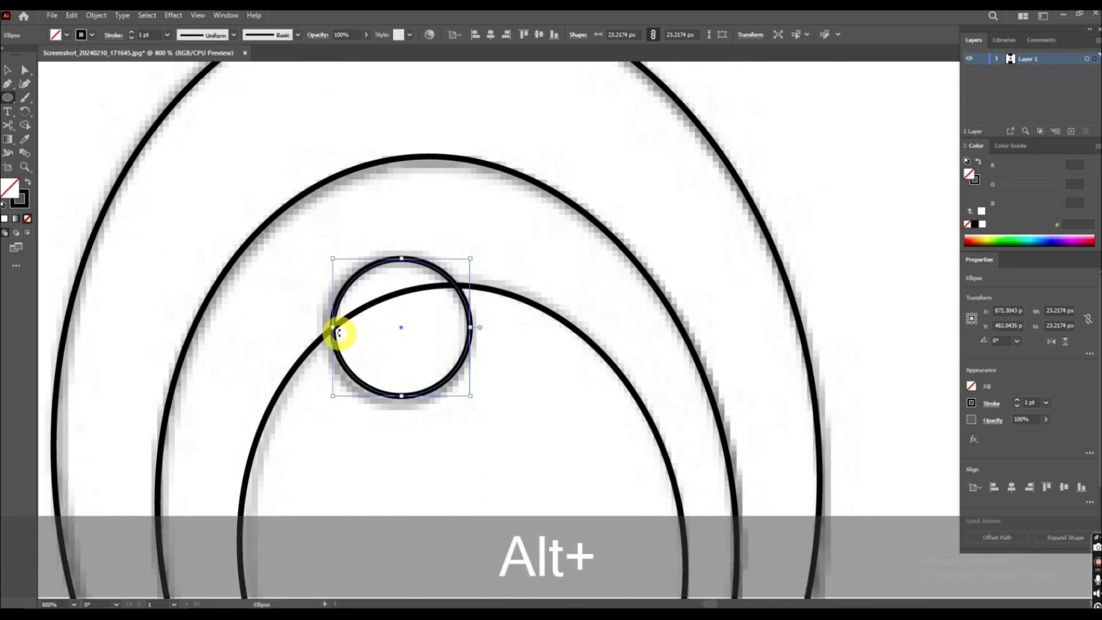
pyautogui.moveTo(333, 329); pyautogui.dragTo(330, 331)
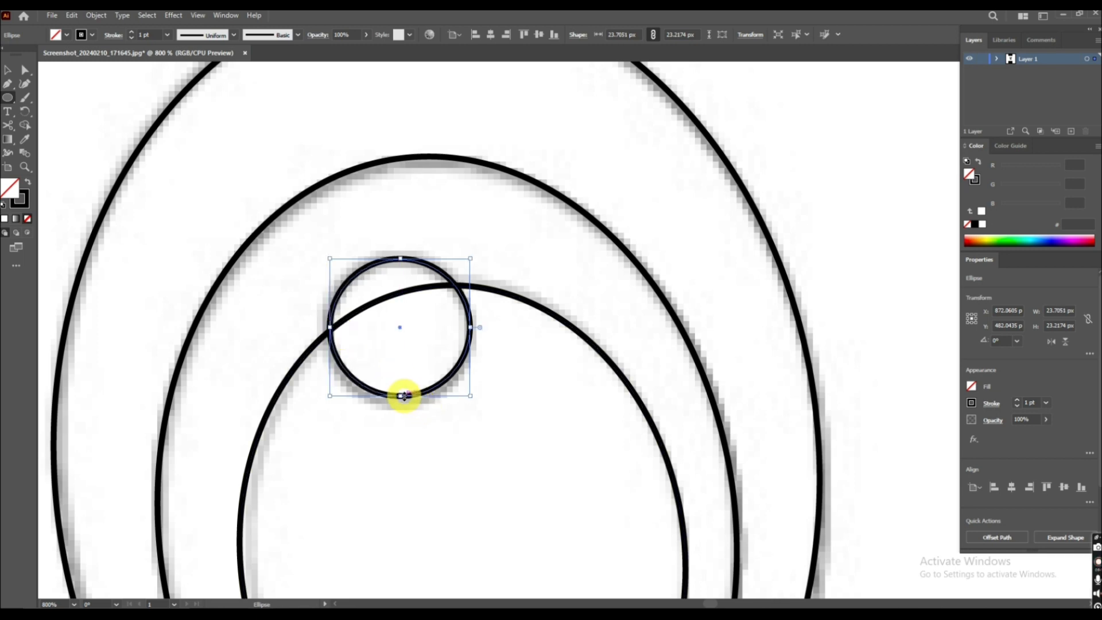
pyautogui.moveTo(401, 396); pyautogui.dragTo(401, 404)
# Select all the left eye's ellipses and make a reflected copy of them mirrored left to right
pyautogui.scroll(-5, 491, 421)
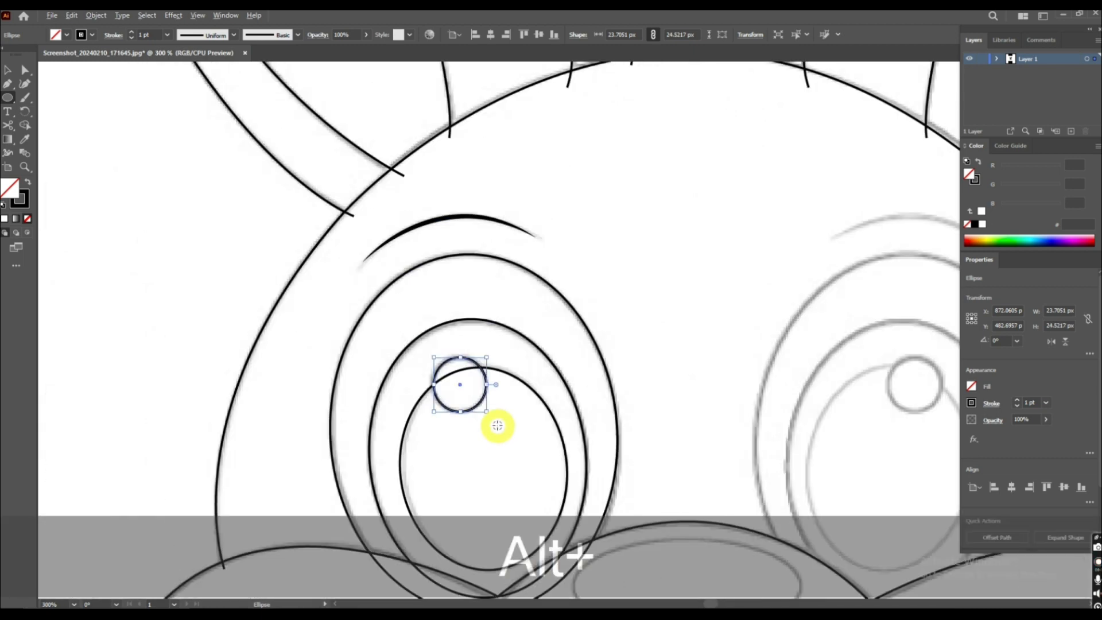
pyautogui.click(10, 74)
pyautogui.moveTo(388, 267); pyautogui.dragTo(571, 393)
pyautogui.rightClick(520, 353)
pyautogui.moveTo(557, 290)
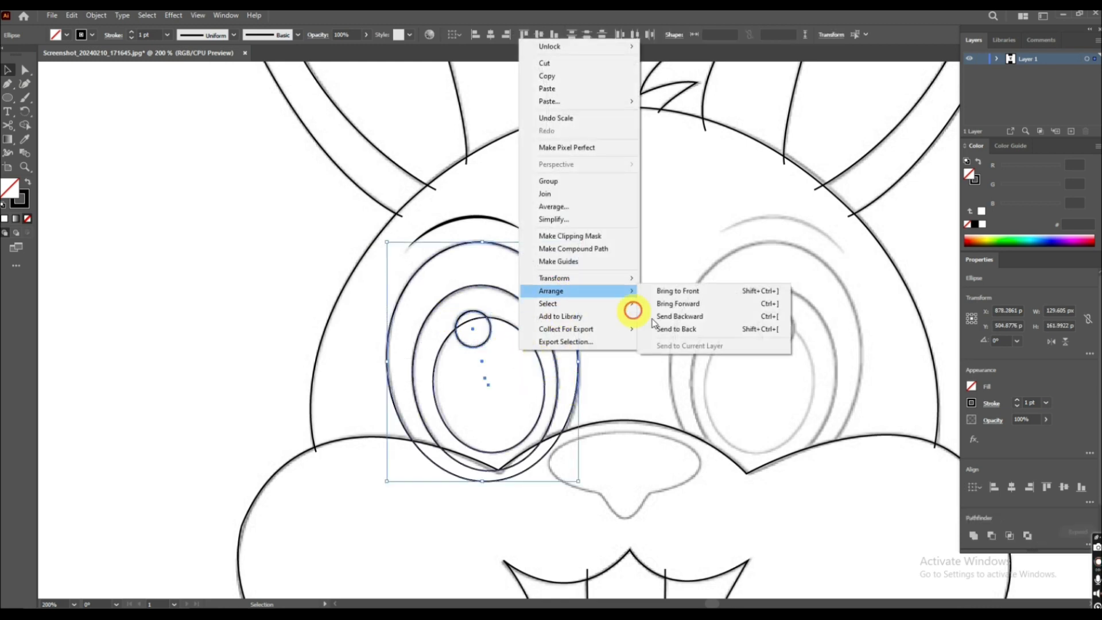
pyautogui.moveTo(609, 278)
pyautogui.click(686, 320)
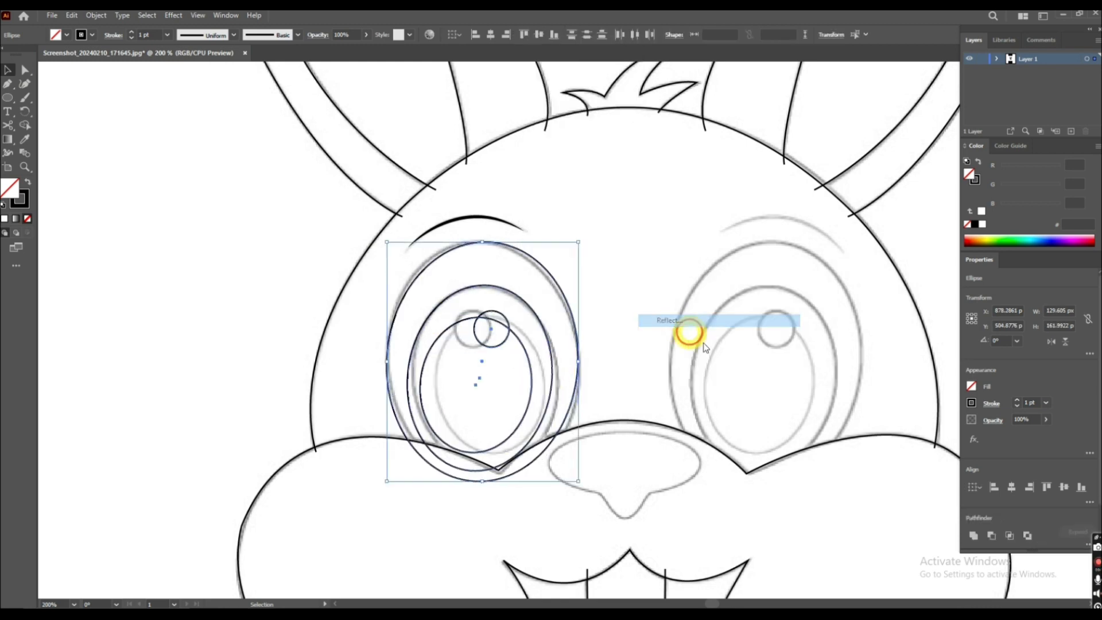
pyautogui.click(500, 389)
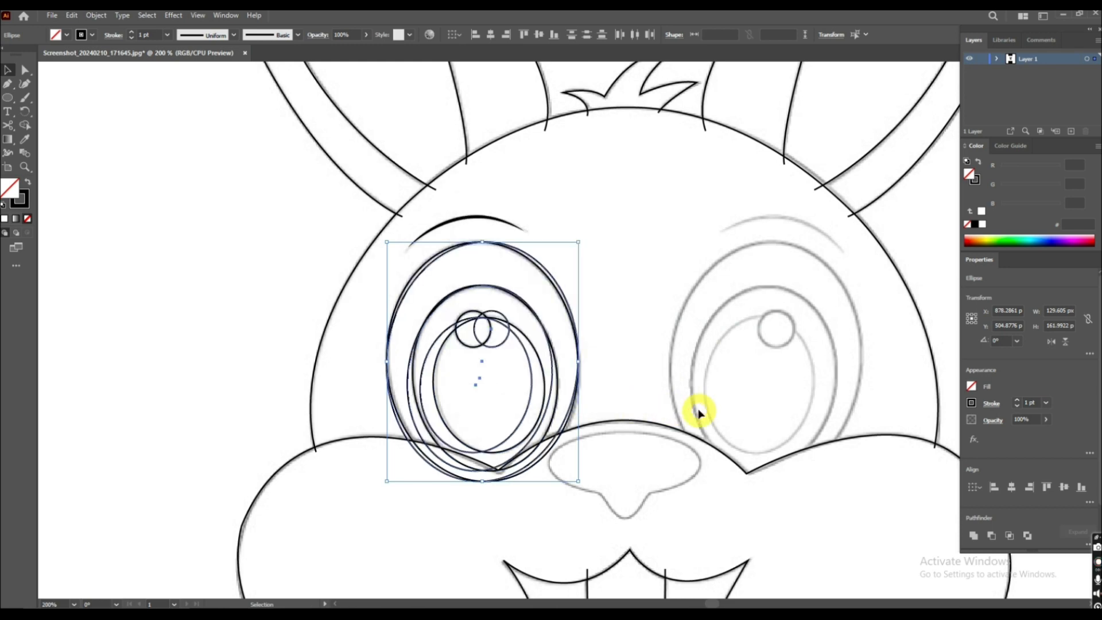
# Move the reflected eye ellipses onto the sketched right eye and deselect them
pyautogui.press('Right')
pyautogui.press('Right')
pyautogui.press('Right')
pyautogui.press('Right')
pyautogui.press('Right')
pyautogui.press('Right')
pyautogui.press('Right')
pyautogui.press('Right')
pyautogui.press('Right')
pyautogui.press('Right')
pyautogui.press('Right')
pyautogui.press('Right')
pyautogui.press('Right')
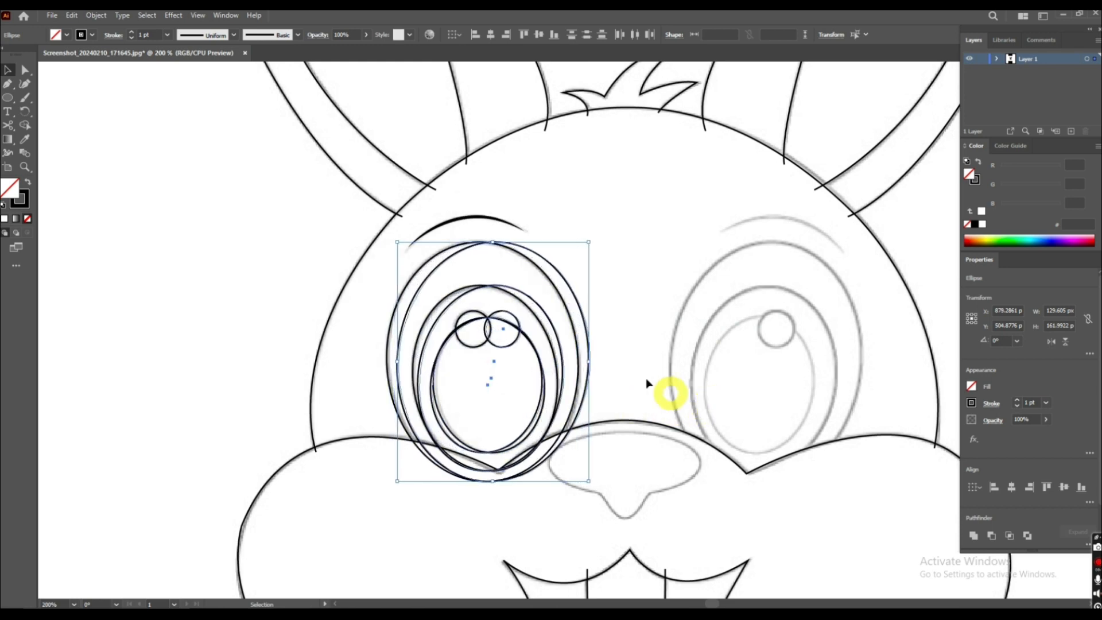
pyautogui.moveTo(508, 372); pyautogui.dragTo(769, 368)
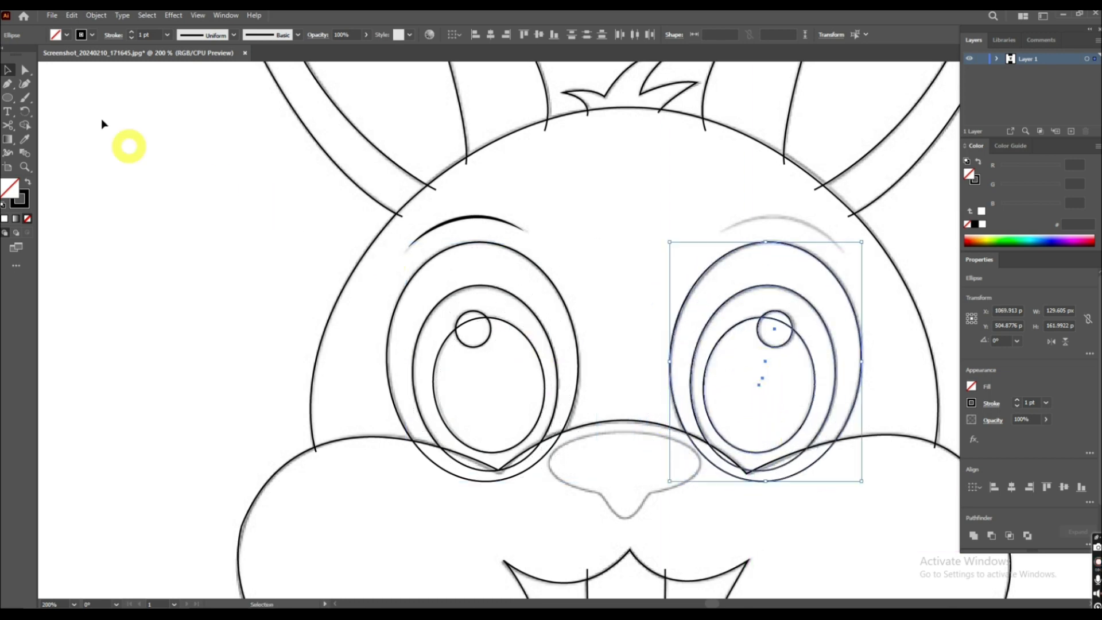
pyautogui.click(146, 159)
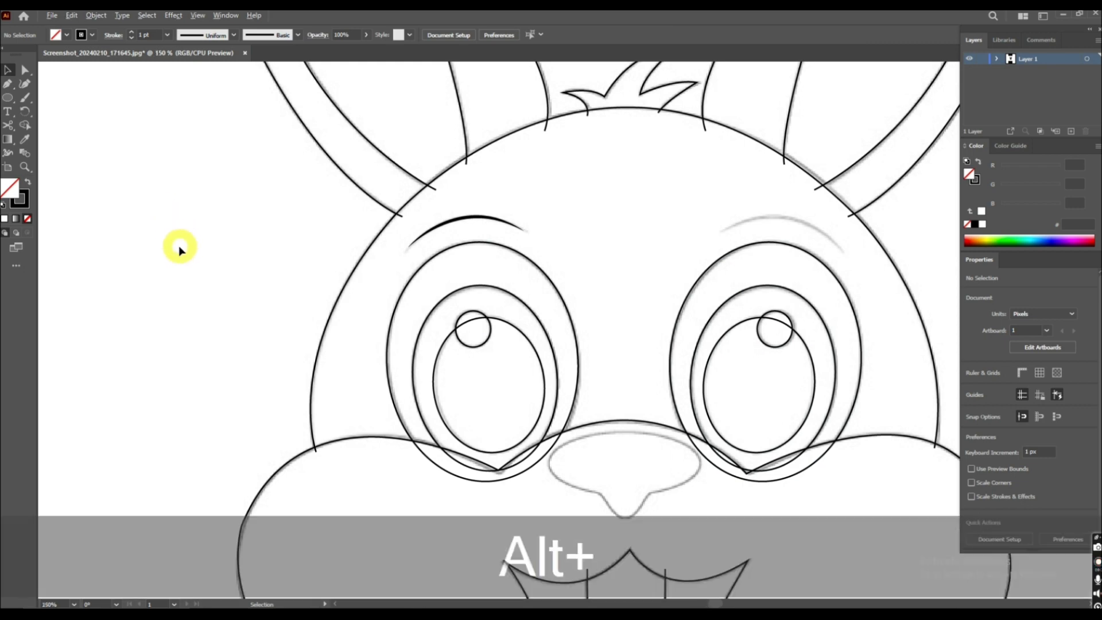
# Select the left eyebrow stroke and make a reflected copy of it mirrored left to right
pyautogui.keyDown('alt'); pyautogui.scroll(-2, 181, 246); pyautogui.keyUp('alt')
pyautogui.click(321, 237)
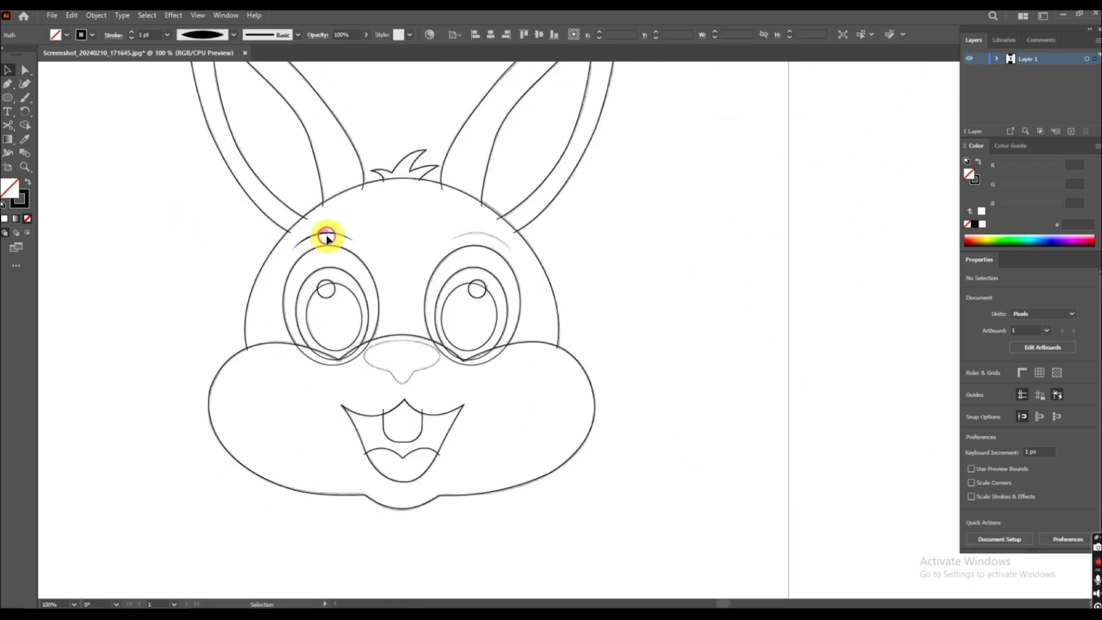
pyautogui.rightClick(327, 235)
pyautogui.moveTo(404, 506)
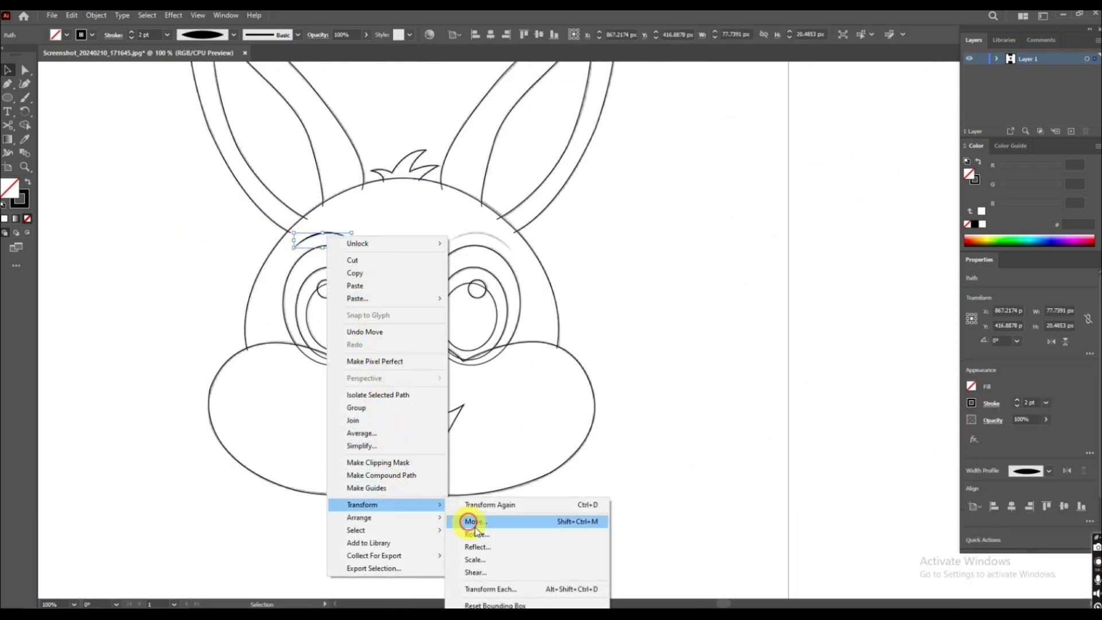
pyautogui.click(495, 545)
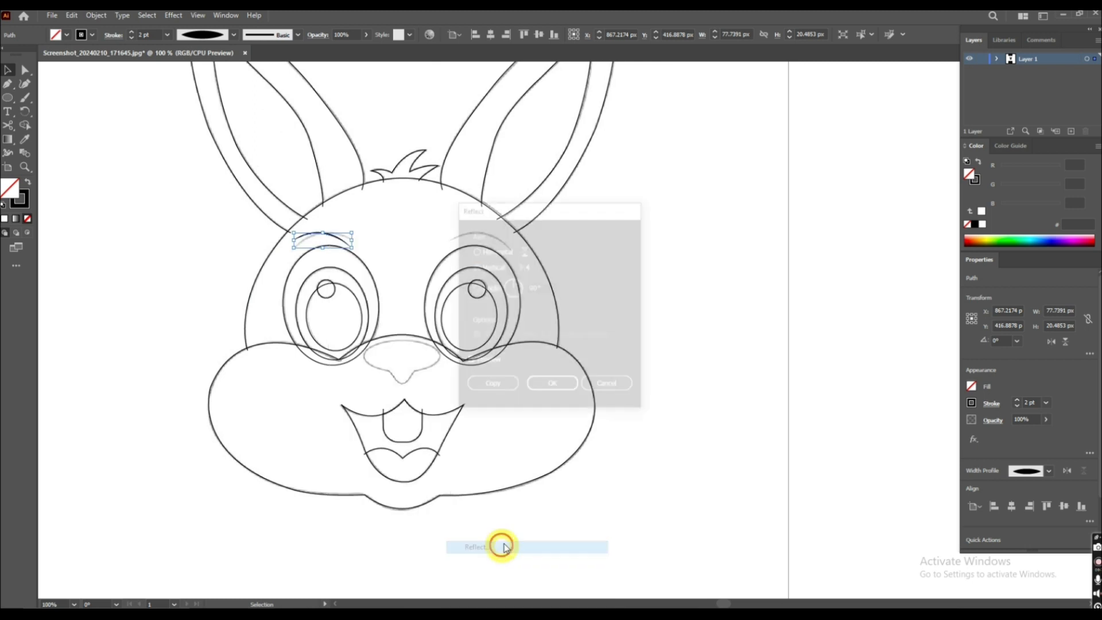
pyautogui.click(492, 384)
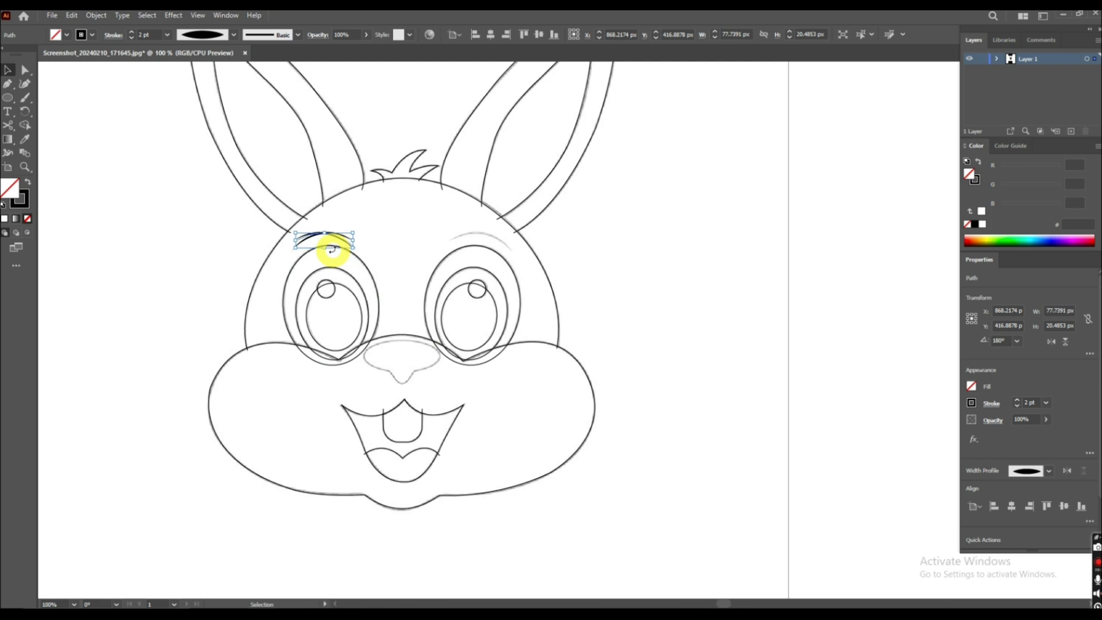
# Move the reflected eyebrow horizontally onto the sketched right eyebrow and deselect it
pyautogui.moveTo(356, 240); pyautogui.dragTo(495, 241)
pyautogui.click(663, 294)
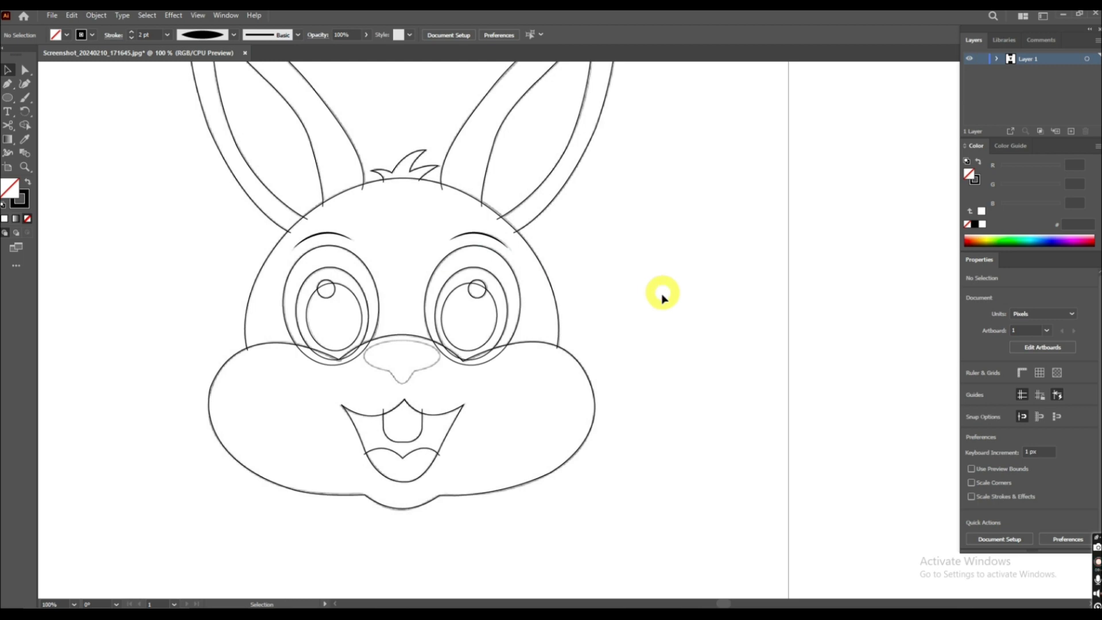
# Draw an ellipse about 103 by 42 px over the sketched nose and nudge it to line up with the sketch
pyautogui.scroll(2, 411, 362)
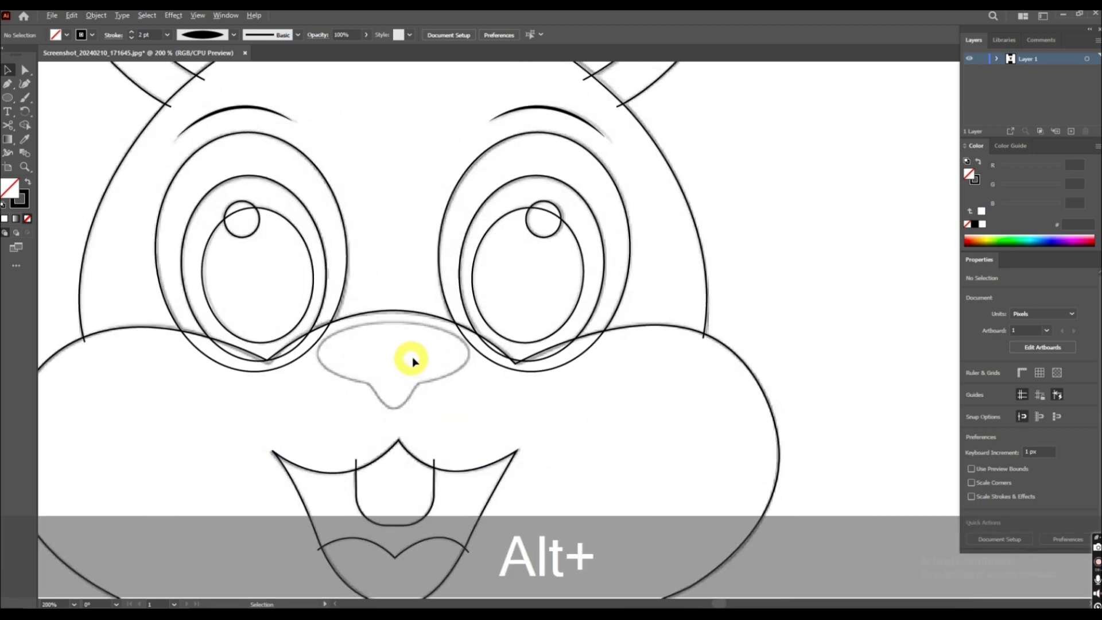
pyautogui.click(8, 97)
pyautogui.moveTo(323, 322); pyautogui.dragTo(472, 382)
pyautogui.press('Left')
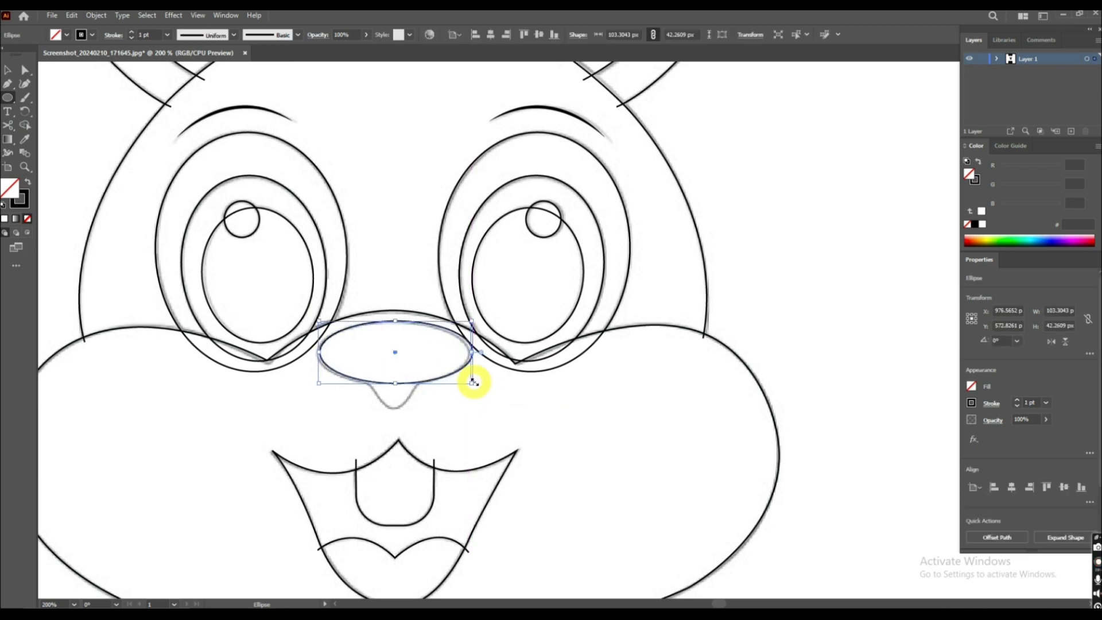
pyautogui.press('Down')
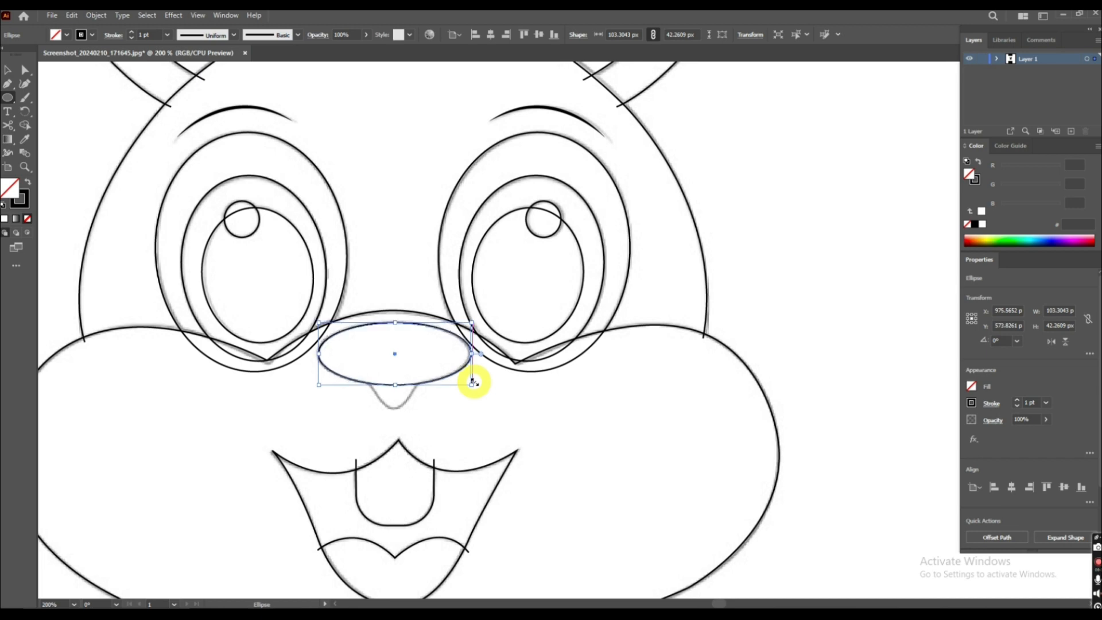
pyautogui.press('Left')
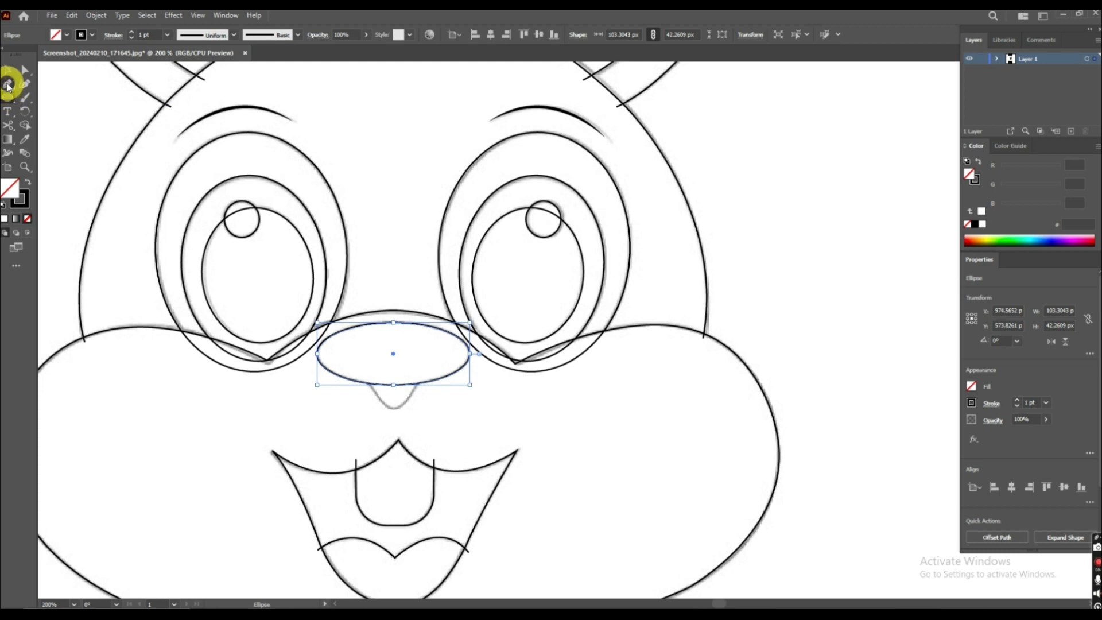
# Add two curvature points on the nose ellipse's lower edge, one on each side where the sketched tip begins
pyautogui.click(8, 85)
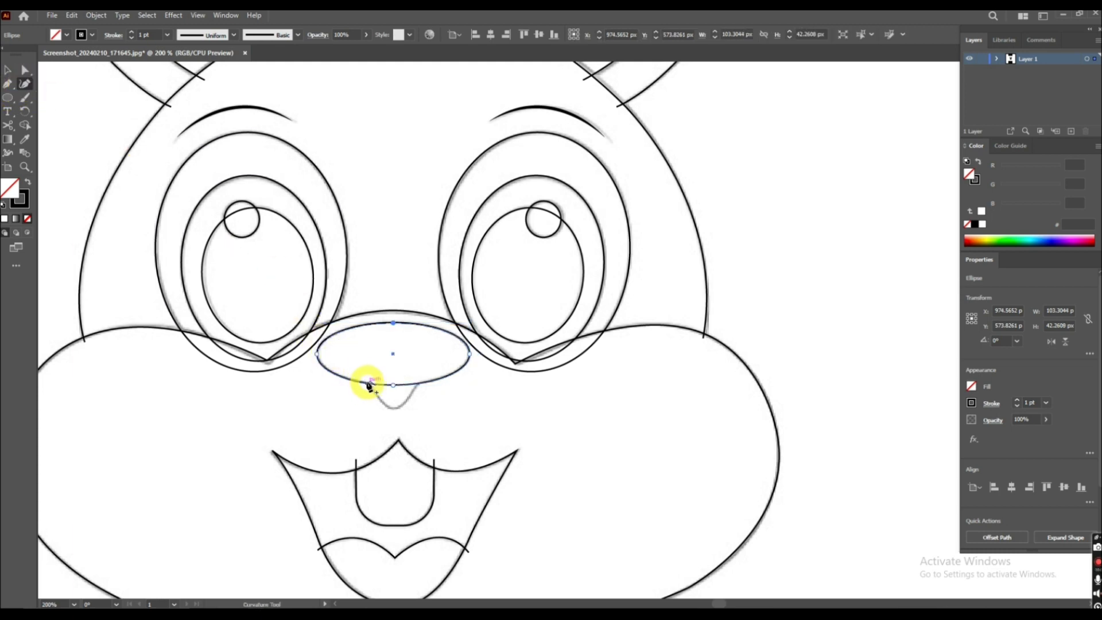
pyautogui.click(366, 383)
pyautogui.click(421, 384)
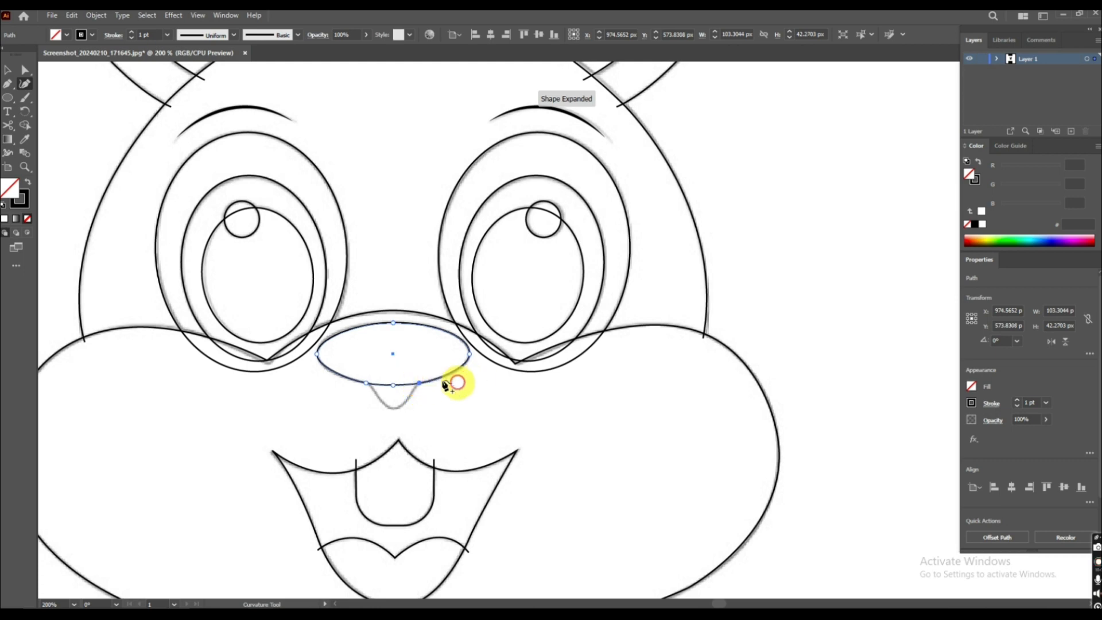
# Convert the nose's bottom middle anchor point to a corner and move it down 16 px to the sketched tip
pyautogui.click(27, 72)
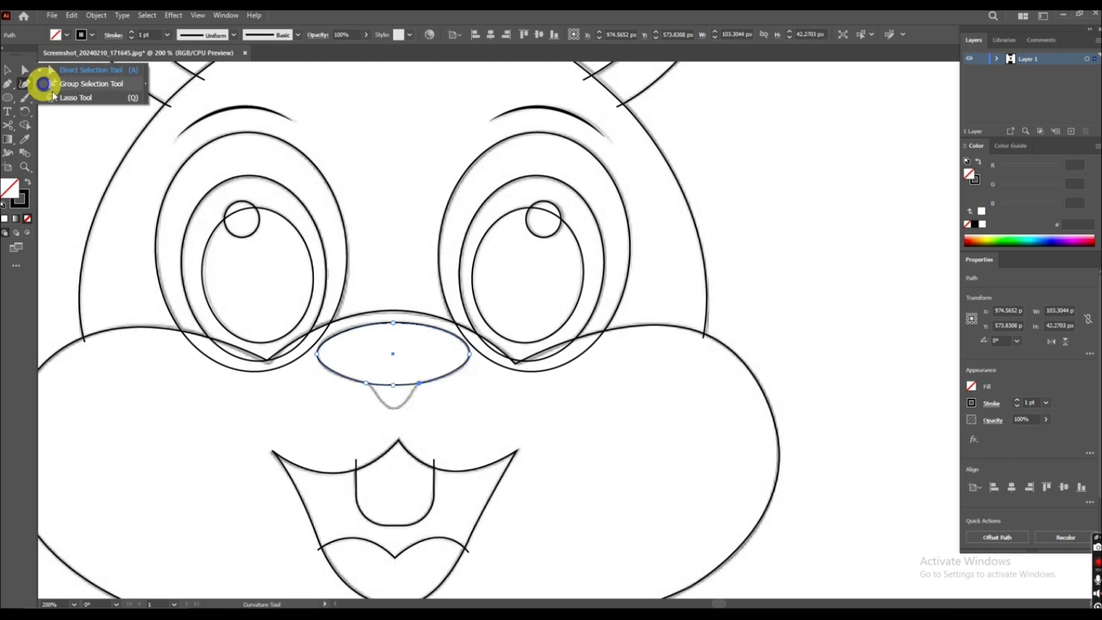
pyautogui.click(12, 74)
pyautogui.rightClick(10, 87)
pyautogui.click(47, 99)
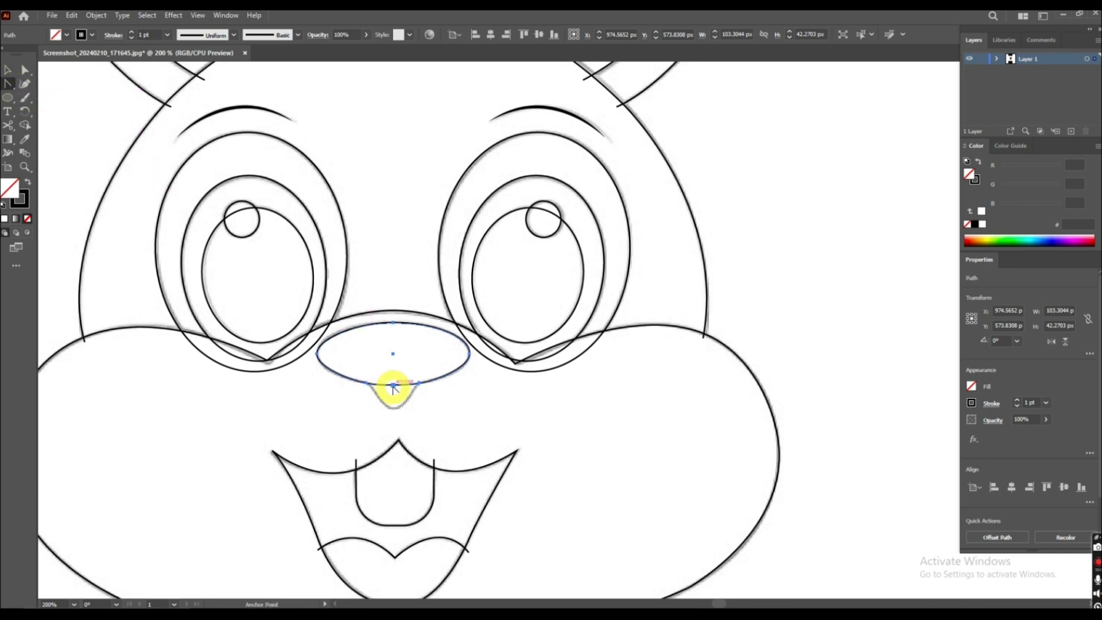
pyautogui.click(394, 386)
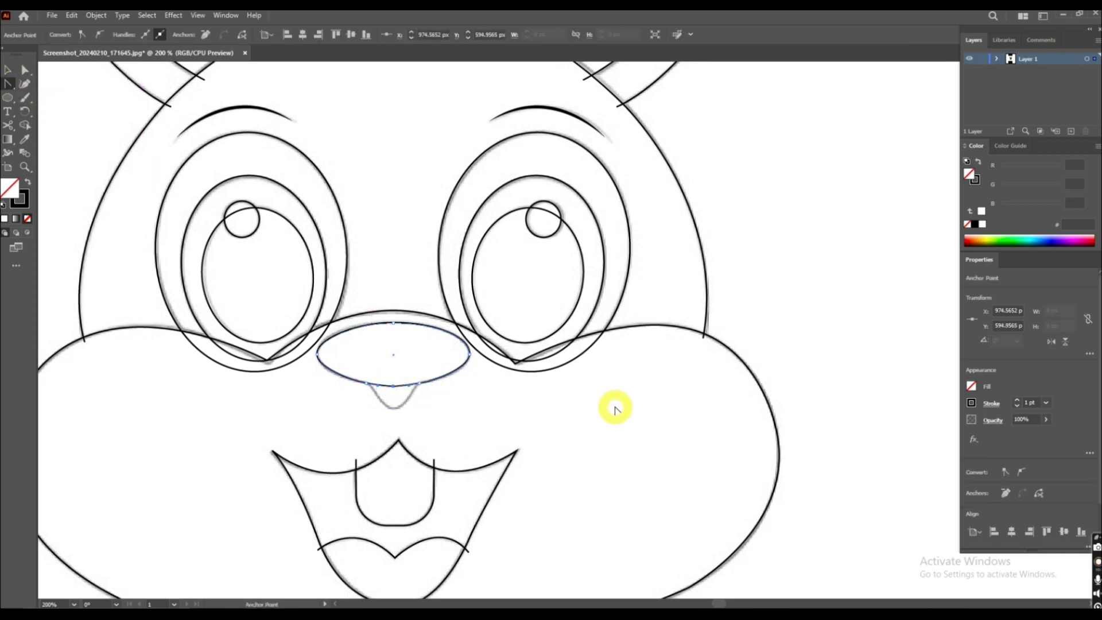
pyautogui.press('Down')
pyautogui.press('Down')
pyautogui.press('Down')
pyautogui.press('Down')
pyautogui.press('Down')
pyautogui.press('Down')
pyautogui.press('Down')
pyautogui.press('Down')
pyautogui.press('Down')
pyautogui.press('Down')
pyautogui.press('Down')
pyautogui.press('Down')
pyautogui.press('Down')
pyautogui.press('Down')
pyautogui.press('Down')
pyautogui.press('Down')
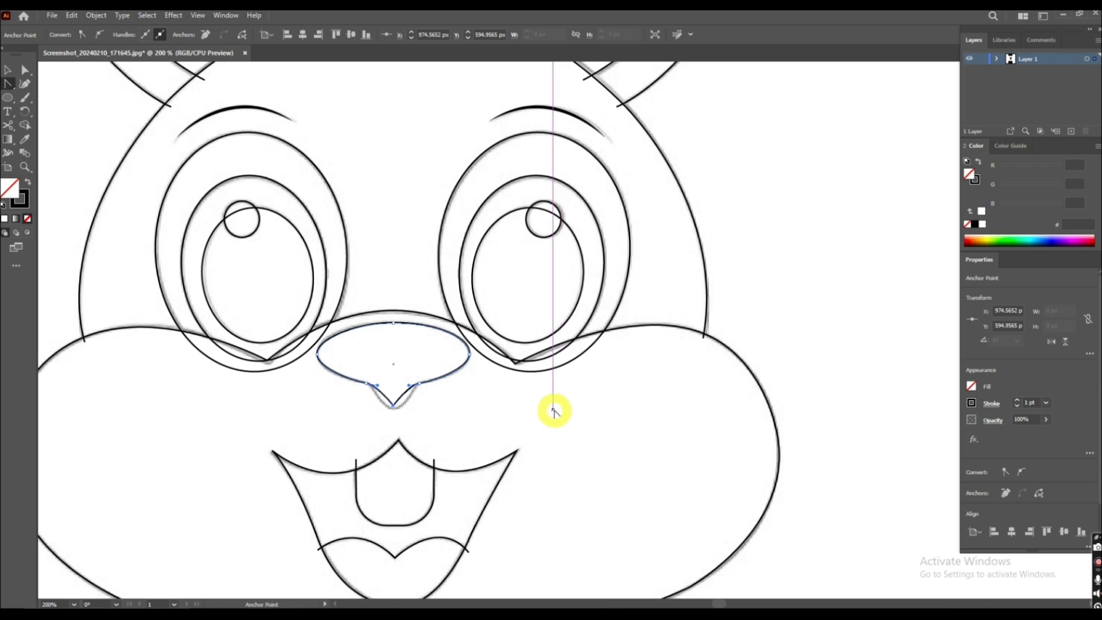
# Round the nose tip by pulling horizontal handles out of its anchor point to match the sketch, and deselect the nose
pyautogui.moveTo(394, 409); pyautogui.dragTo(380, 410)
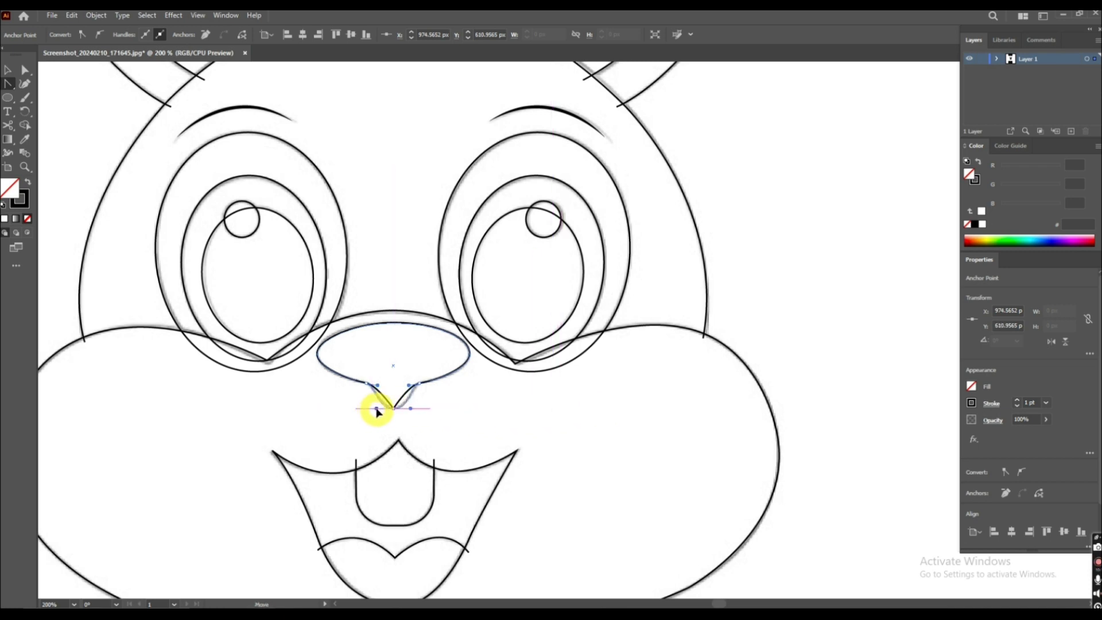
pyautogui.click(8, 70)
pyautogui.click(343, 300)
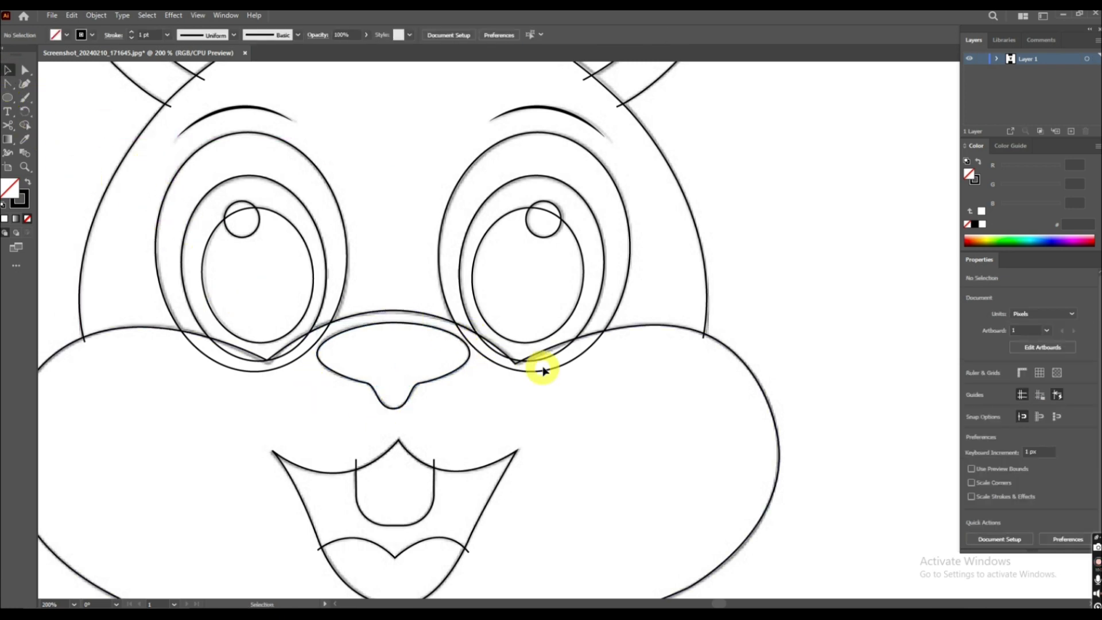
# Unlock all objects and delete the sketch image beneath the rabbit outlines
pyautogui.scroll(-3, 566, 370)
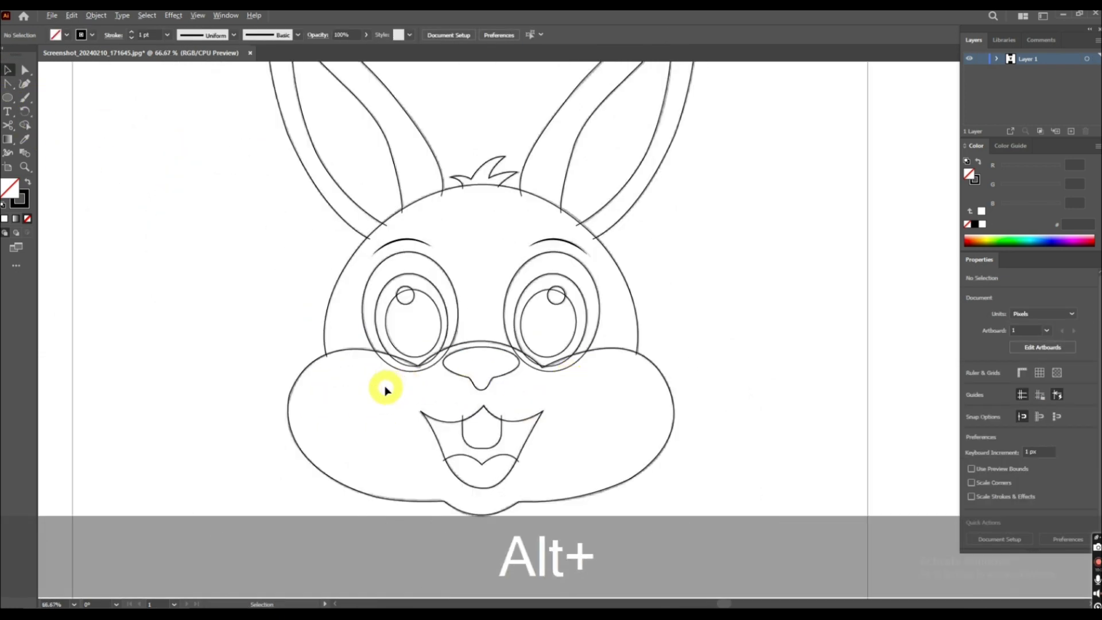
pyautogui.click(108, 17)
pyautogui.click(140, 107)
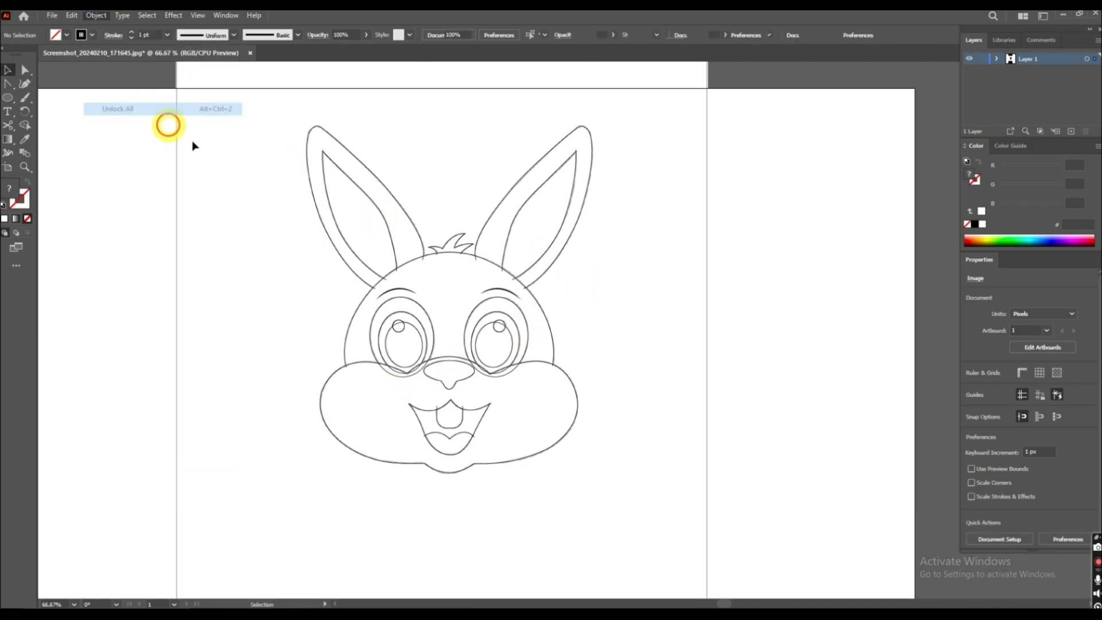
pyautogui.moveTo(254, 220); pyautogui.dragTo(230, 217)
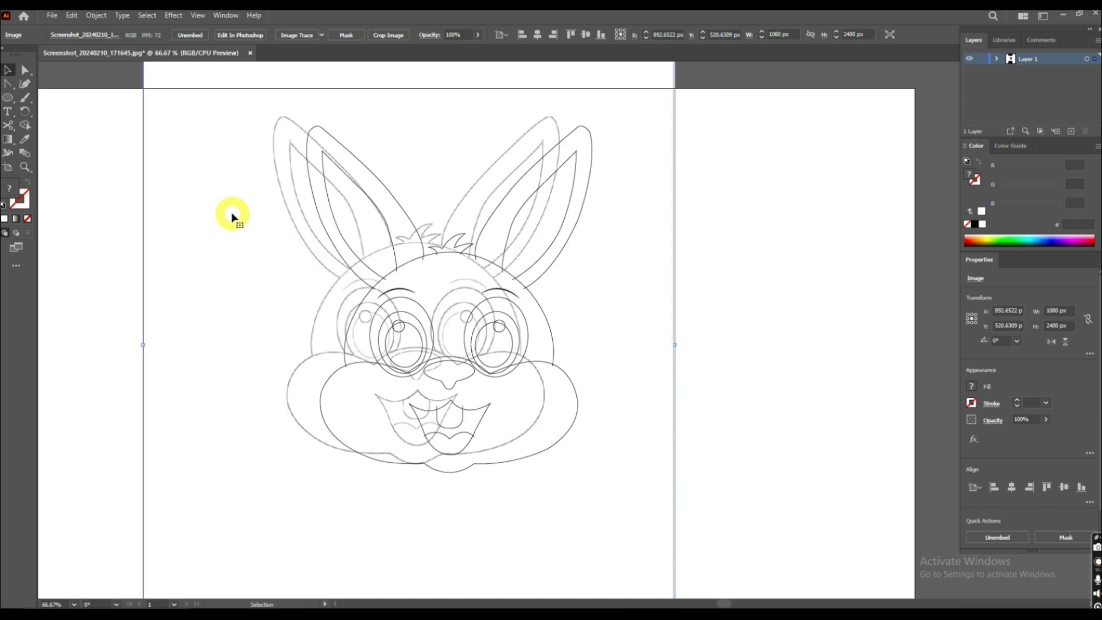
pyautogui.press('Delete')
# Select all the rabbit outlines for the Shape Builder and swap fill and stroke for a black fill without stroke
pyautogui.scroll(2, 455, 305)
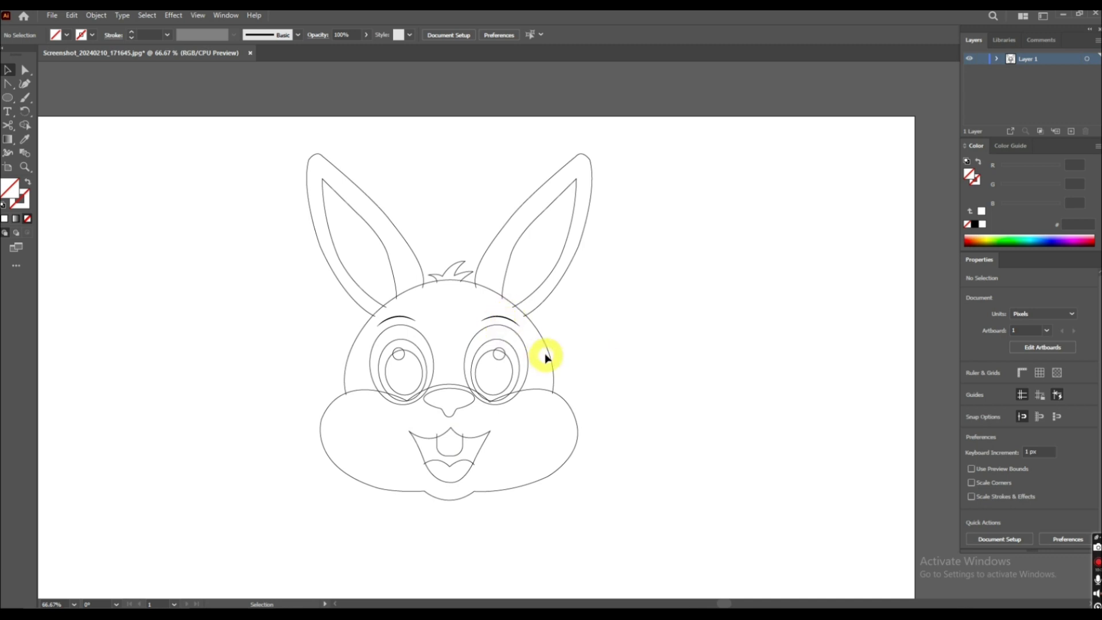
pyautogui.scroll(1, 542, 356)
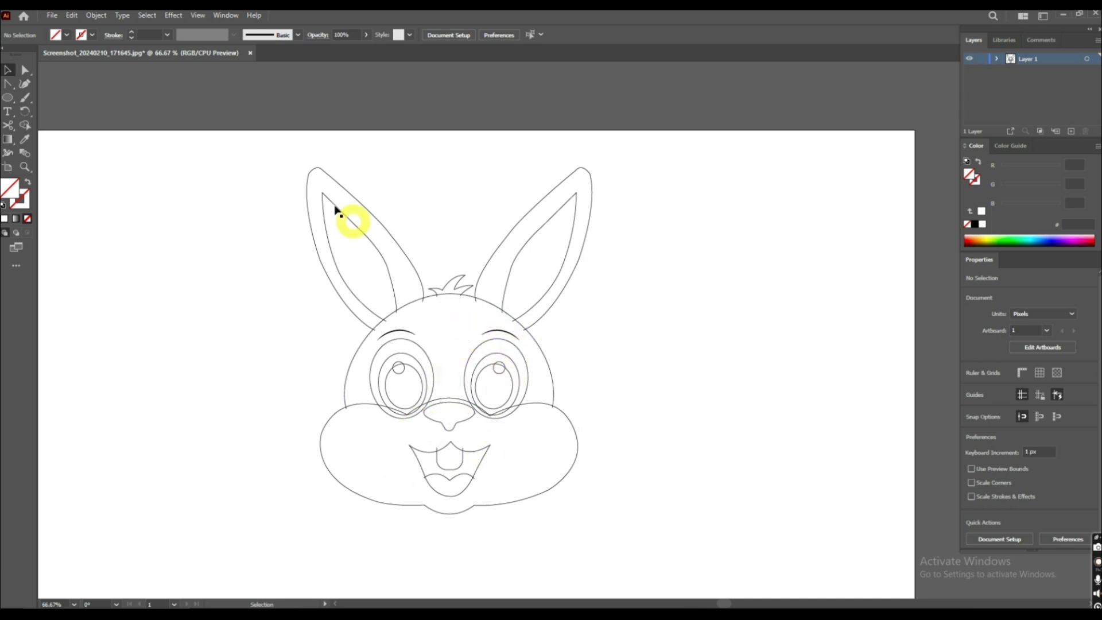
pyautogui.moveTo(271, 155); pyautogui.dragTo(654, 534)
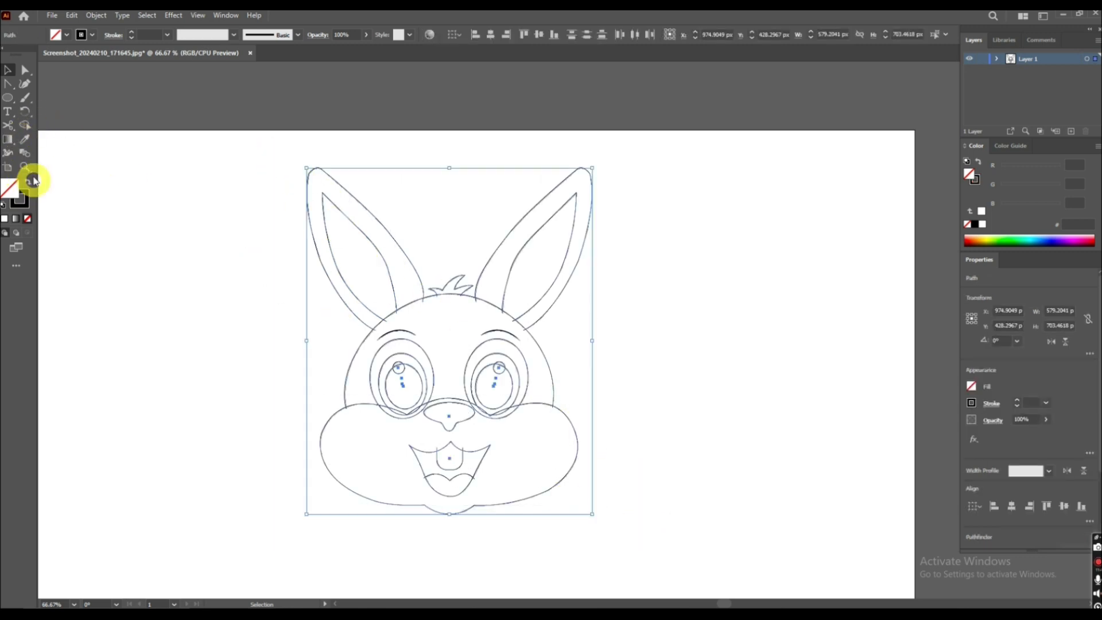
pyautogui.click(25, 124)
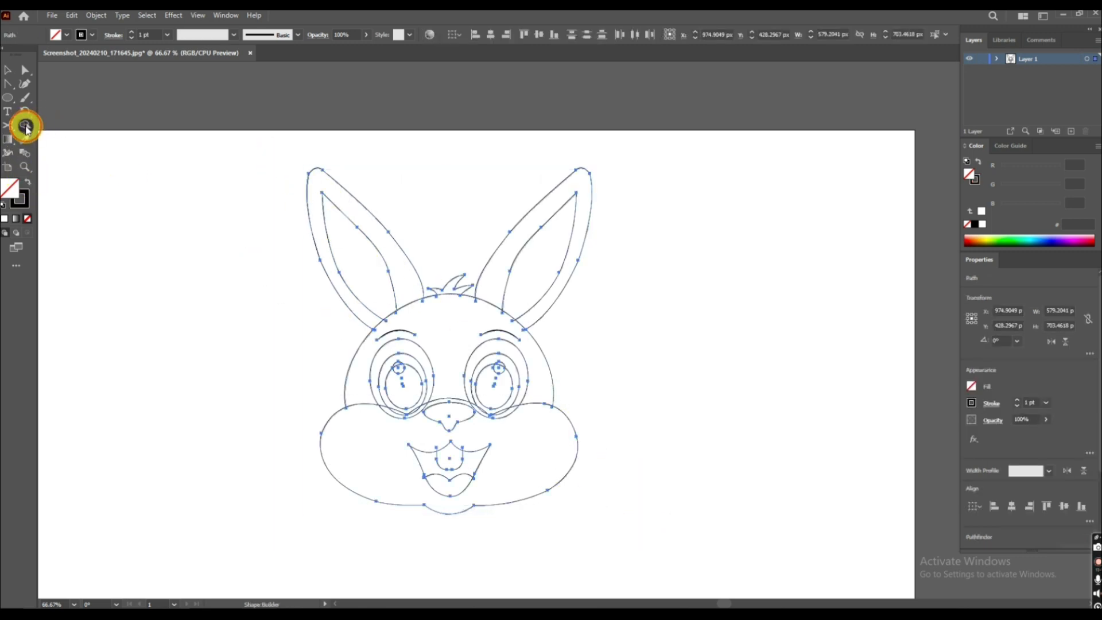
pyautogui.click(338, 238)
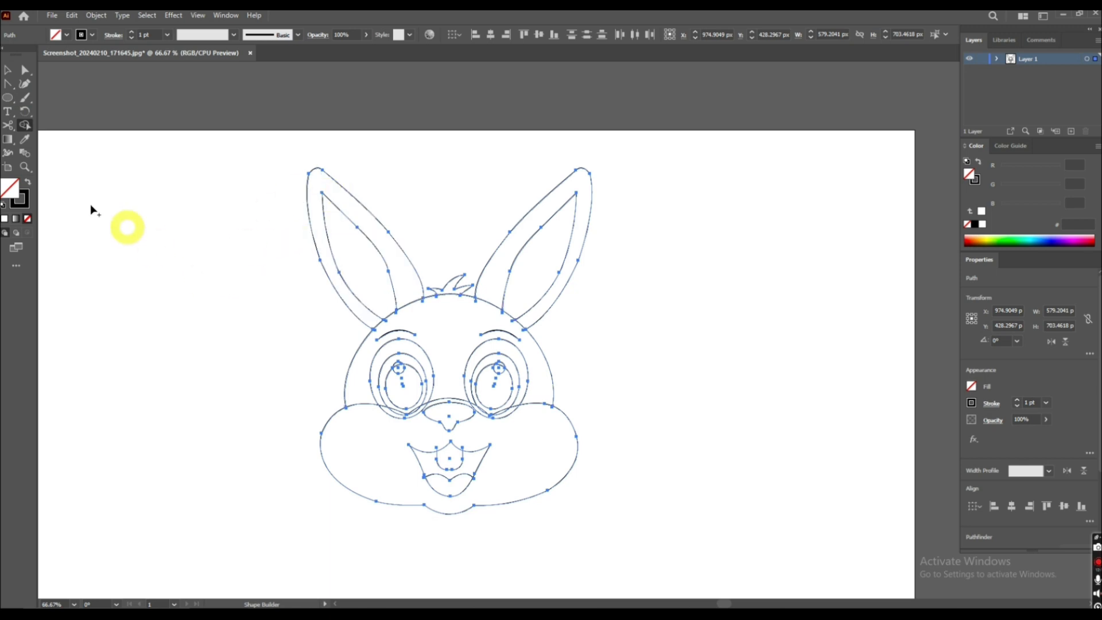
pyautogui.click(28, 182)
# Build the inner and outer areas of both ears and the hair tuft as black-filled shapes with the Shape Builder
pyautogui.click(344, 241)
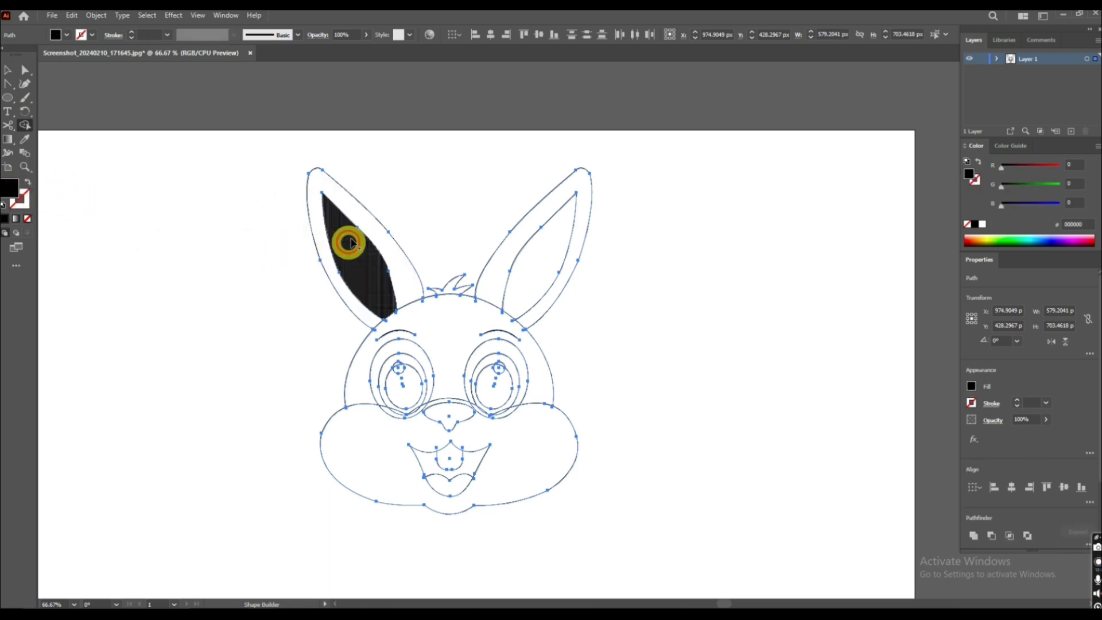
pyautogui.click(362, 216)
pyautogui.click(526, 274)
pyautogui.click(499, 261)
pyautogui.click(452, 285)
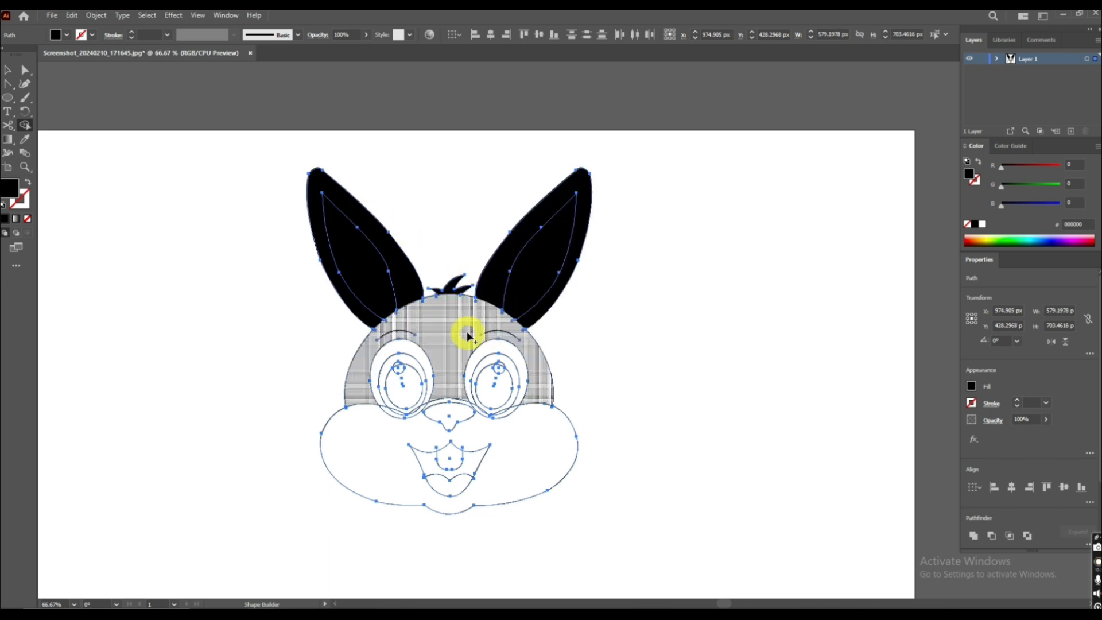
# Build the head and muzzle as black shapes and merge the left eye's overlap into the muzzle
pyautogui.click(468, 321)
pyautogui.click(383, 447)
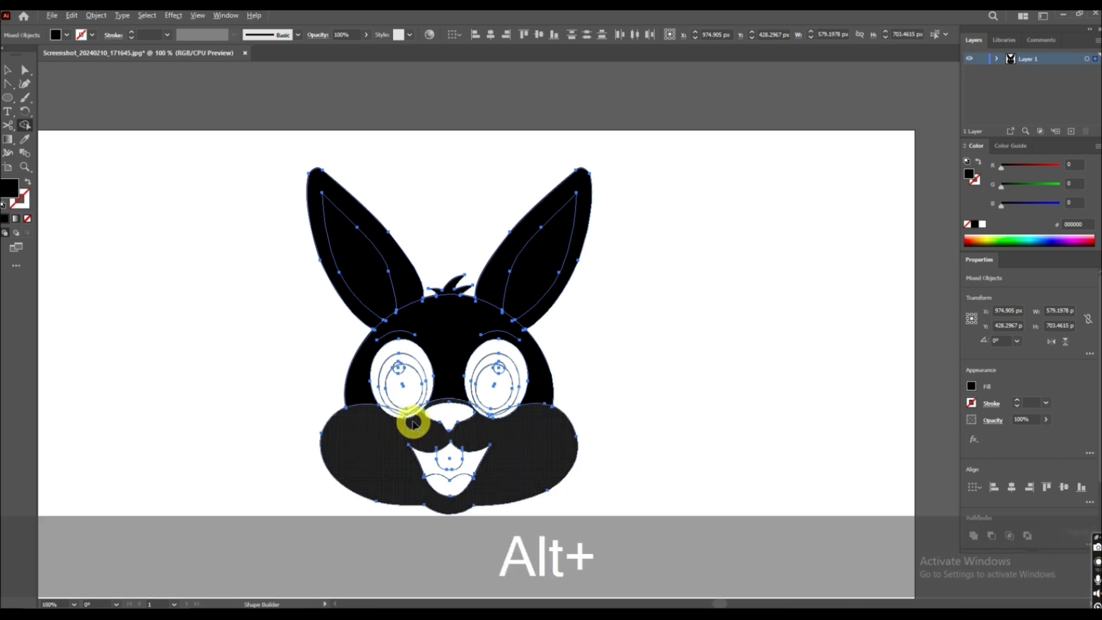
pyautogui.scroll(2, 412, 421)
pyautogui.moveTo(364, 418)
pyautogui.mouseDown()
pyautogui.moveTo(381, 403)
pyautogui.moveTo(406, 419)
pyautogui.mouseUp()
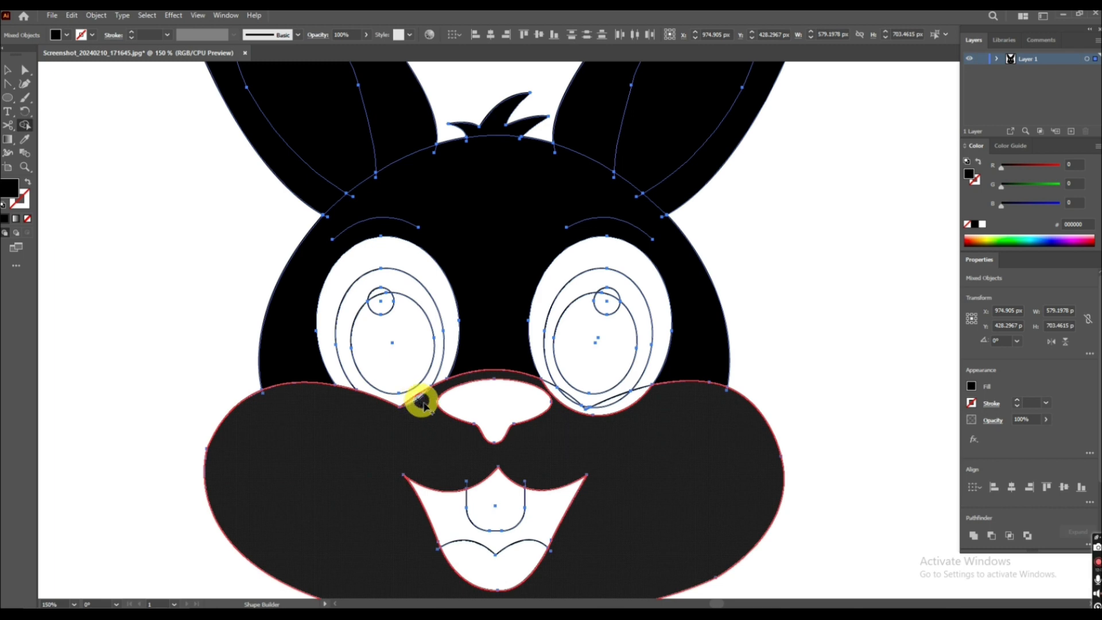
# Build the nose, mouth interior, tooth and tongue as separate black-filled shapes
pyautogui.click(491, 401)
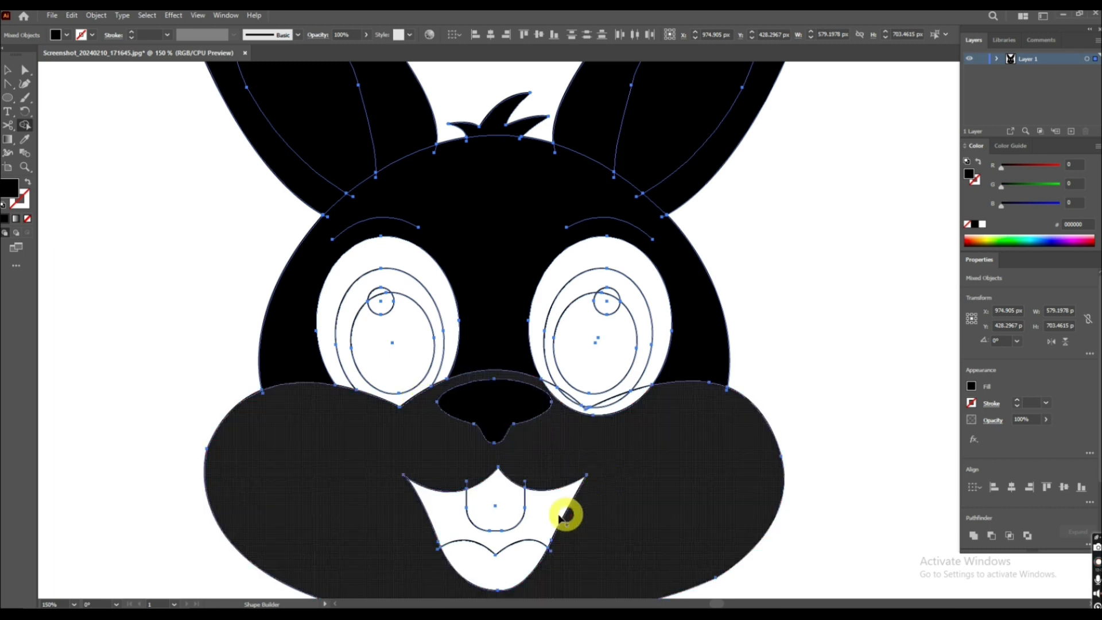
pyautogui.click(542, 517)
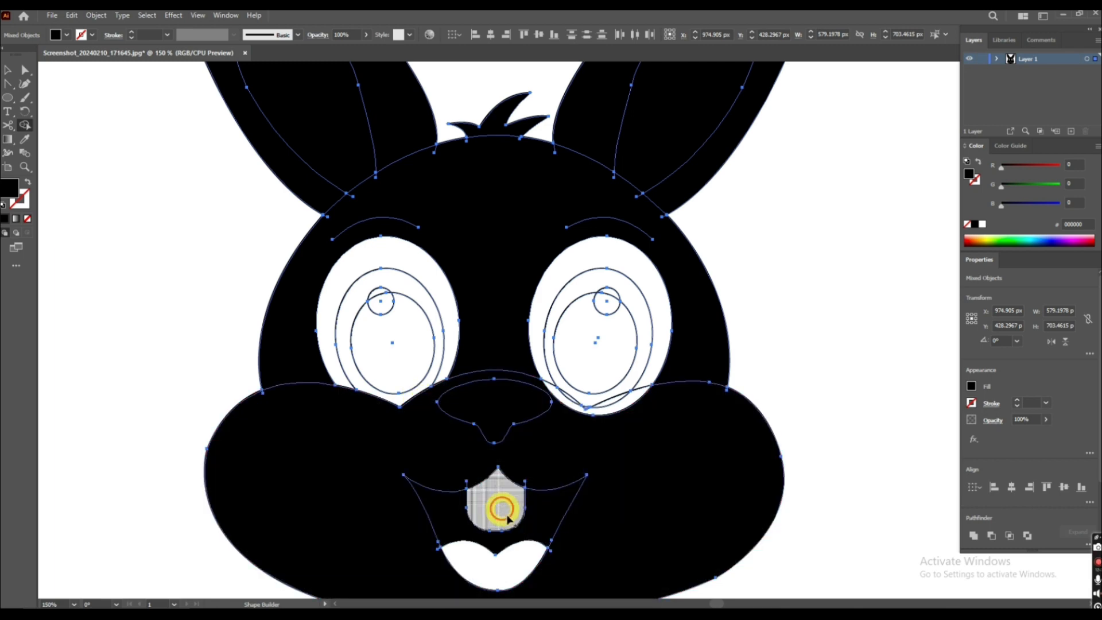
pyautogui.click(501, 511)
pyautogui.click(507, 565)
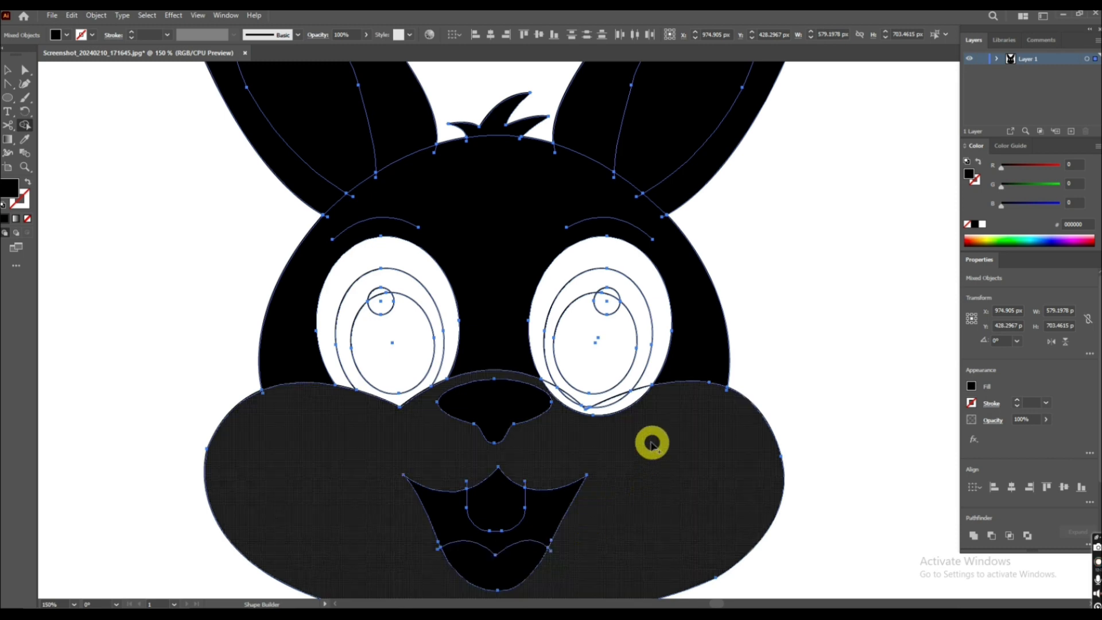
# Merge the right eye's overlap into the muzzle and build that eye's pupil, iris, highlight and outer area as black shapes
pyautogui.moveTo(617, 415)
pyautogui.mouseDown()
pyautogui.moveTo(610, 402)
pyautogui.moveTo(631, 419)
pyautogui.mouseUp()
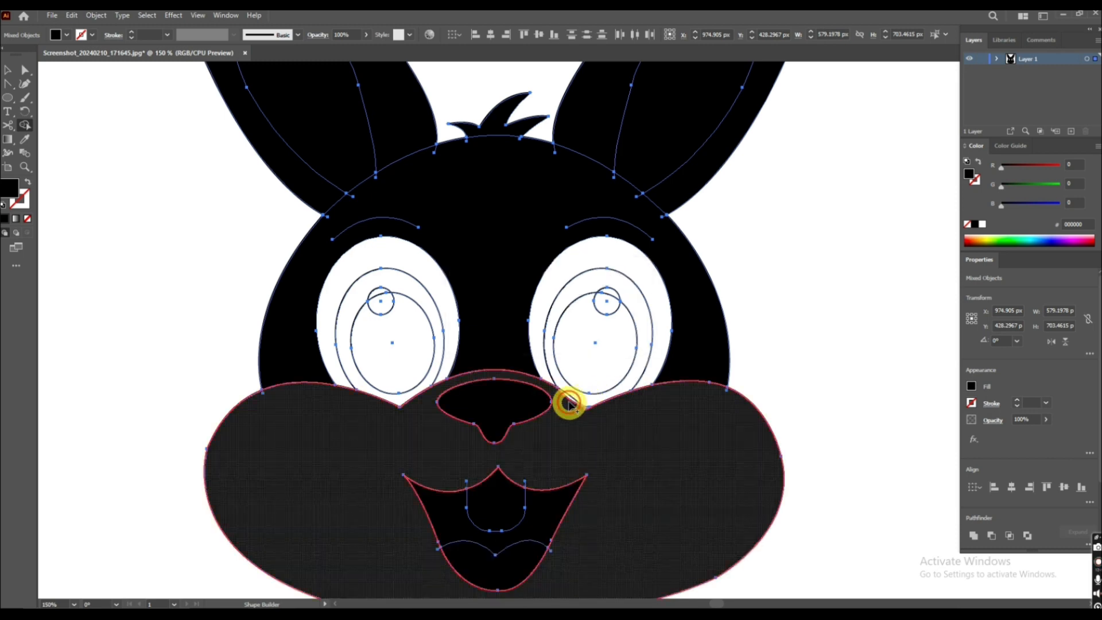
pyautogui.click(692, 430)
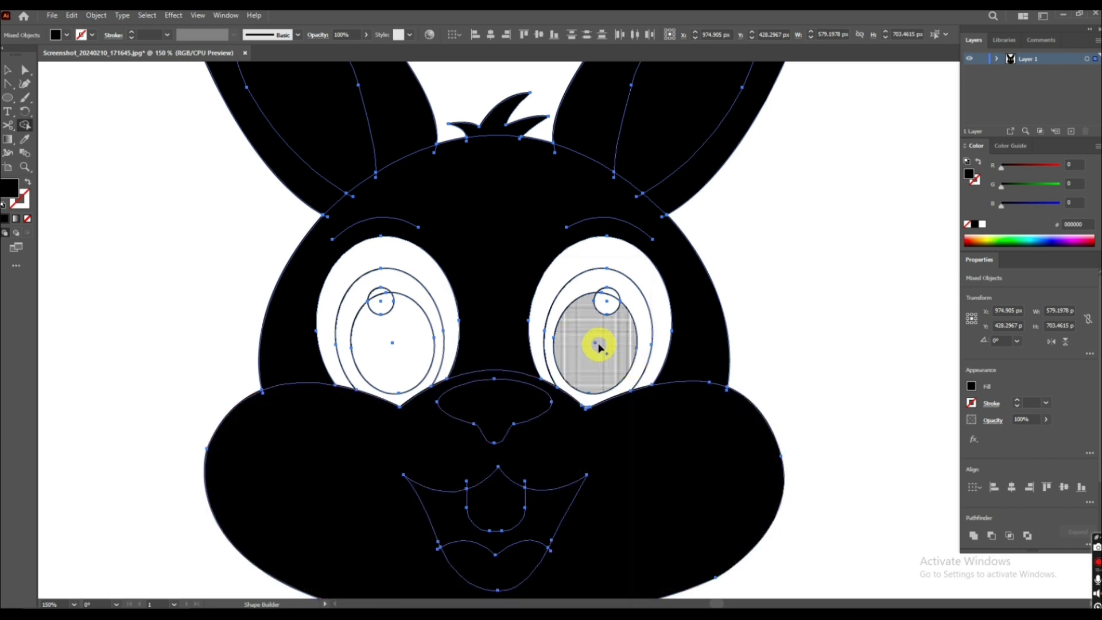
pyautogui.click(598, 346)
pyautogui.click(581, 291)
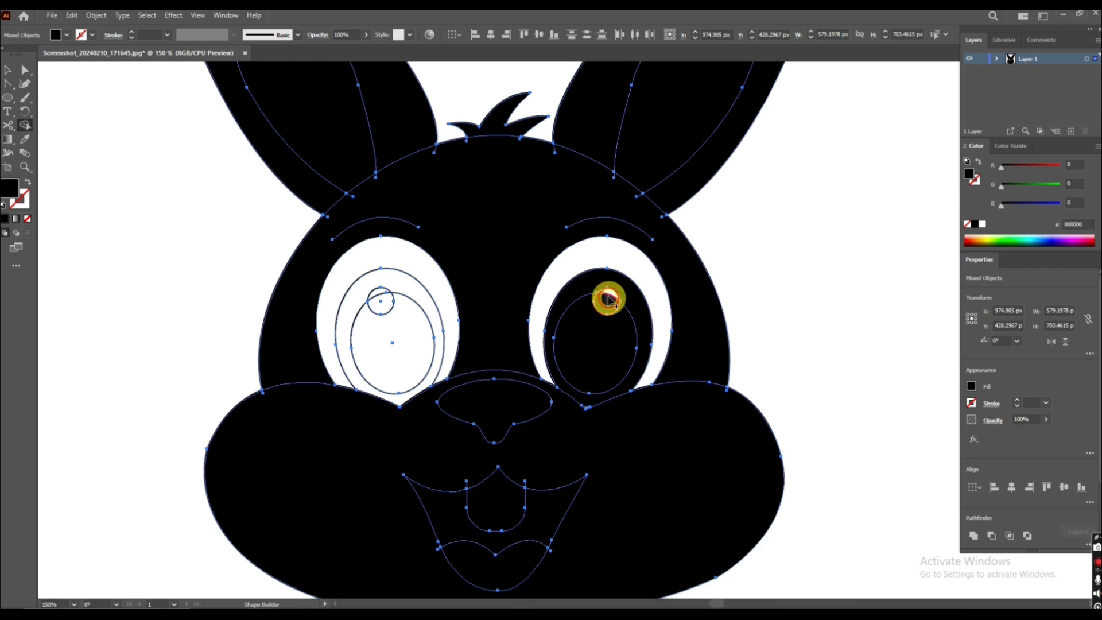
pyautogui.click(612, 294)
pyautogui.click(608, 253)
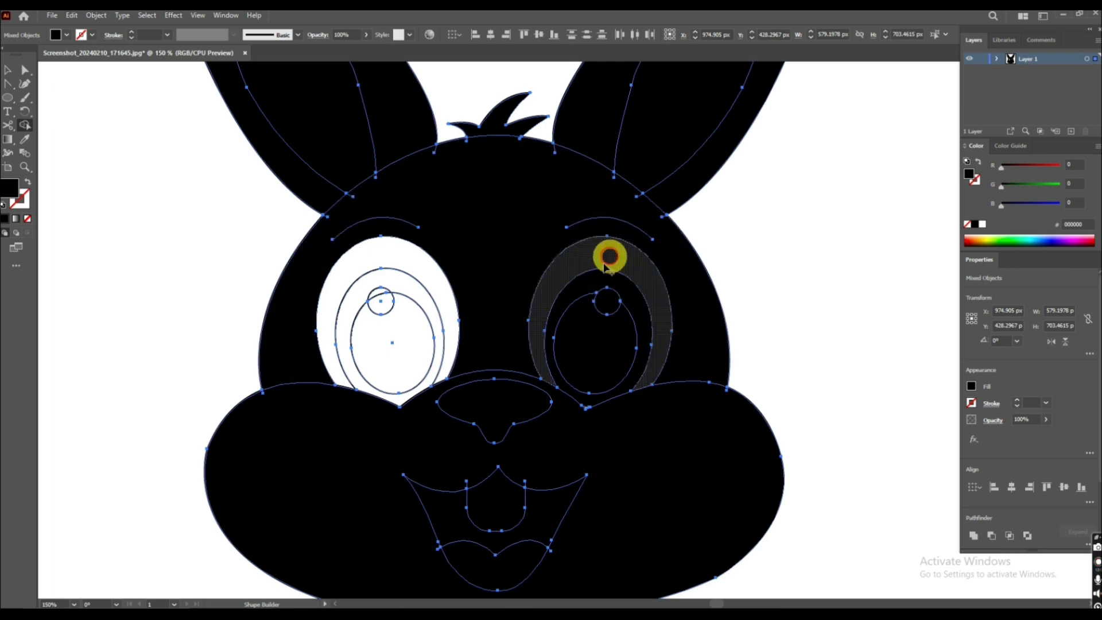
# Build the left eye's pupil, highlight, iris and outer area as black-filled shapes
pyautogui.click(399, 327)
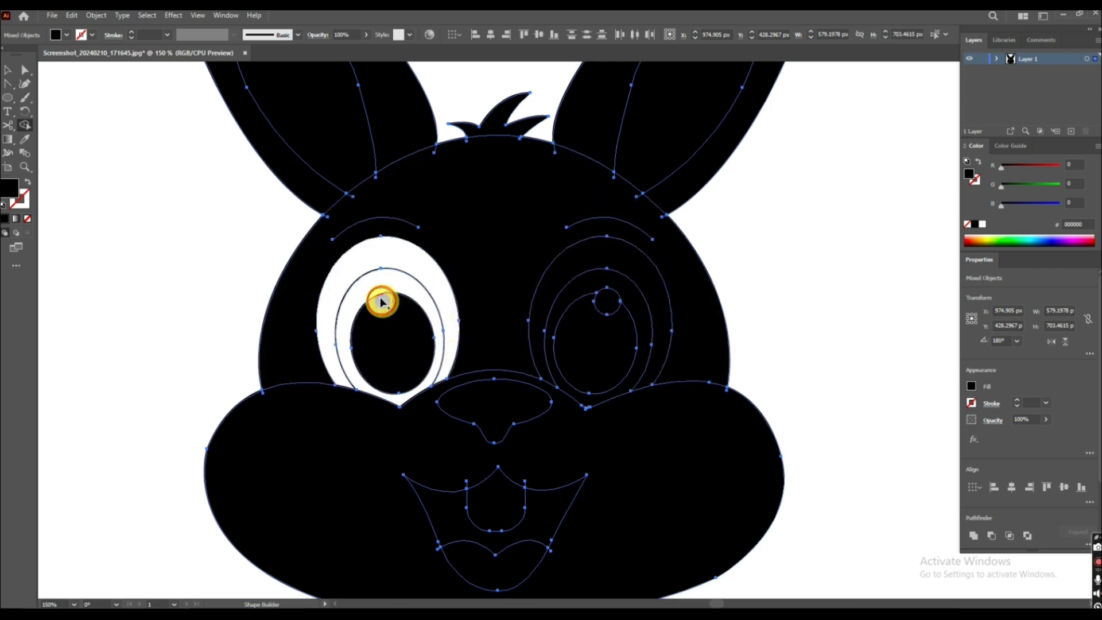
pyautogui.click(377, 293)
pyautogui.click(395, 274)
pyautogui.click(399, 254)
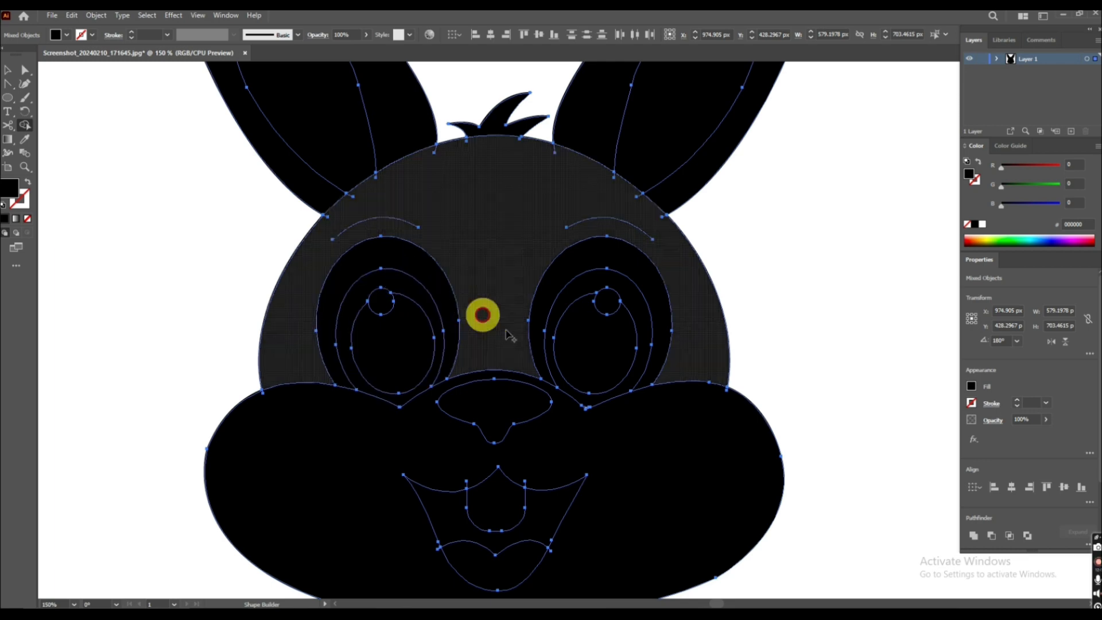
pyautogui.scroll(-2, 577, 451)
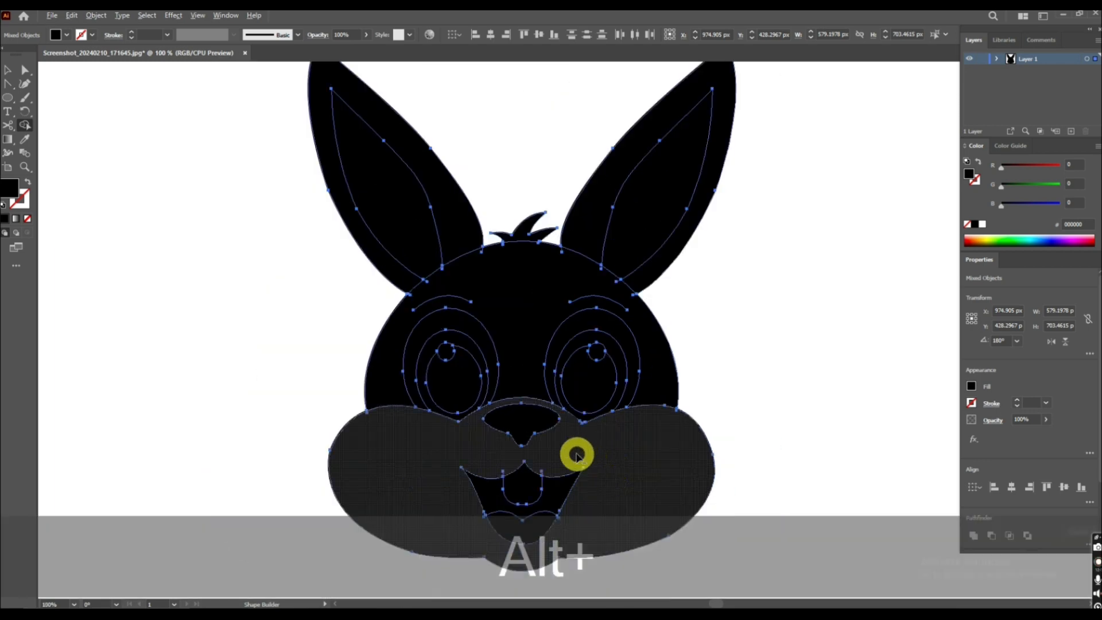
# Fill the left inner ear with pink f9b2d6
pyautogui.click(8, 69)
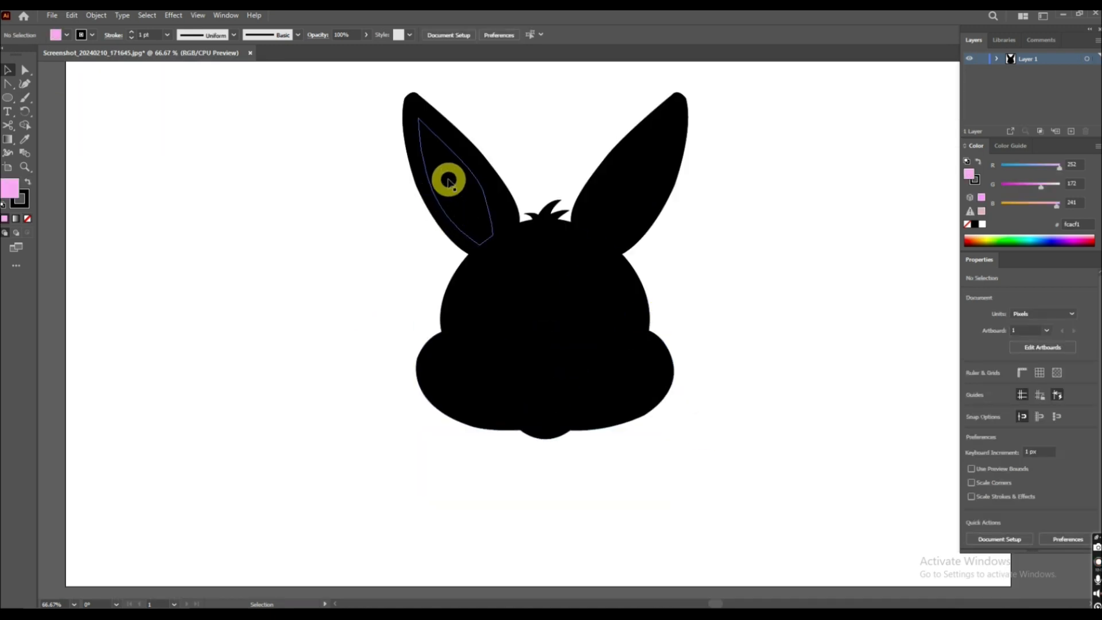
pyautogui.click(448, 181)
pyautogui.doubleClick(4, 186)
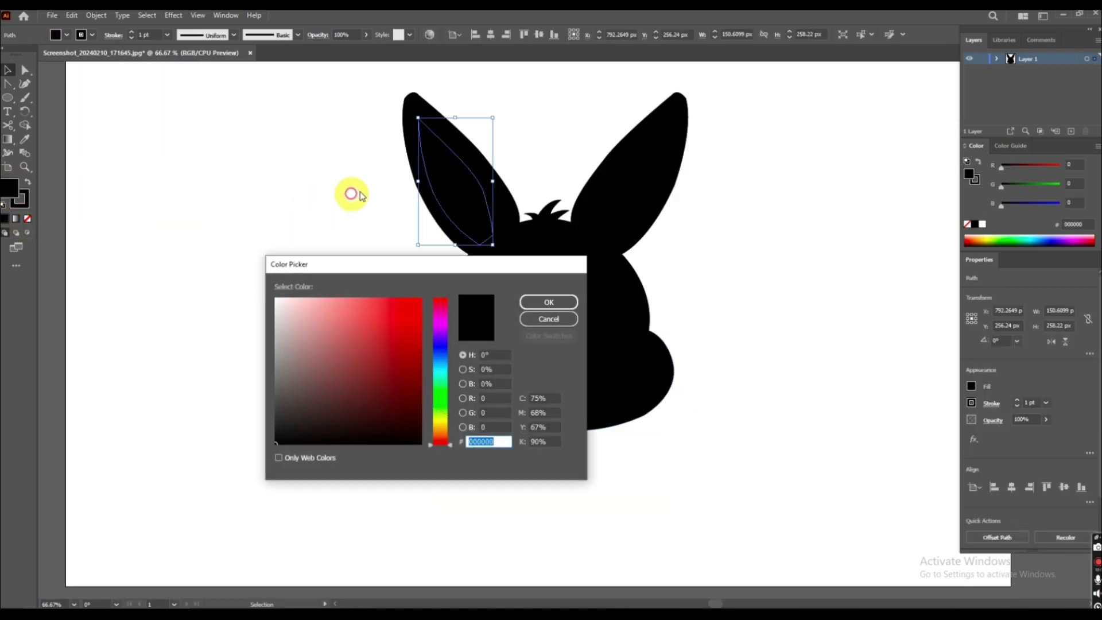
pyautogui.click(440, 320)
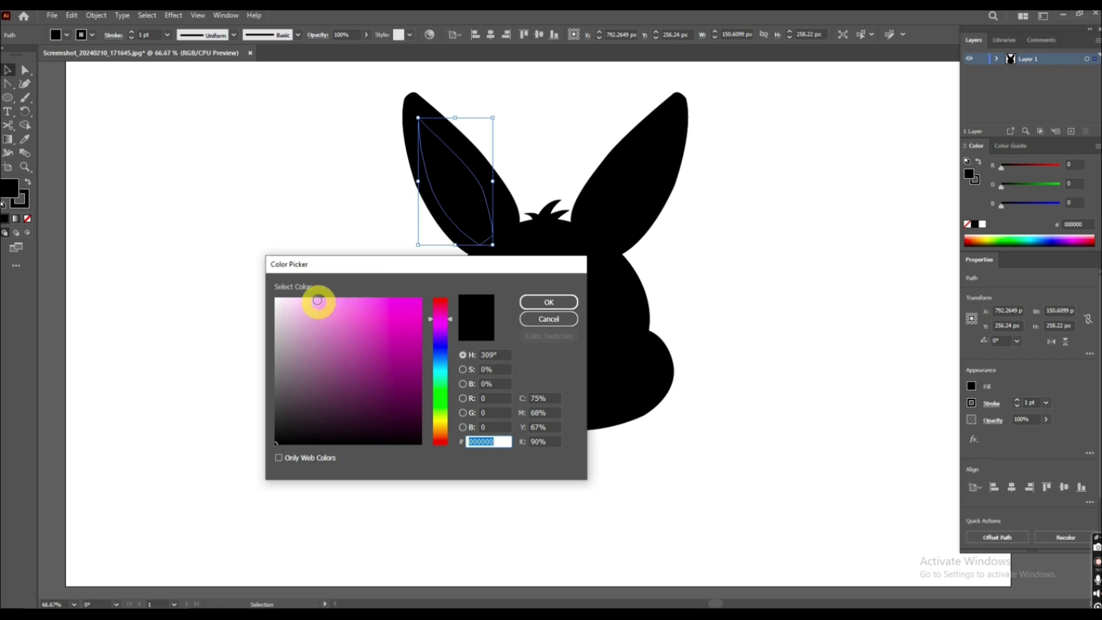
pyautogui.click(312, 300)
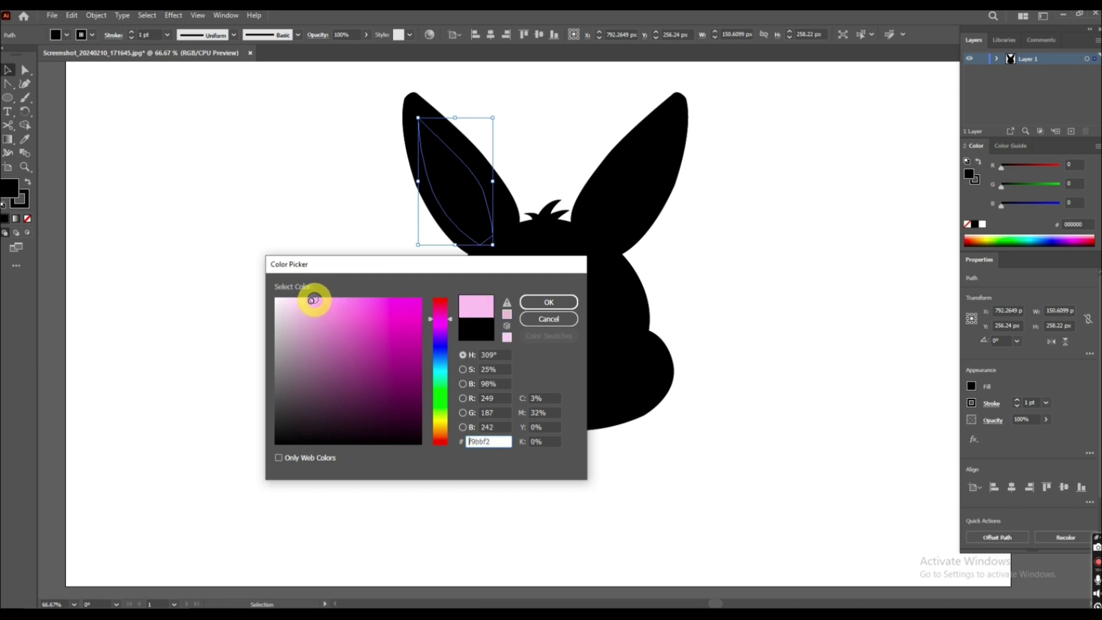
pyautogui.click(305, 301)
pyautogui.moveTo(440, 327); pyautogui.dragTo(451, 354)
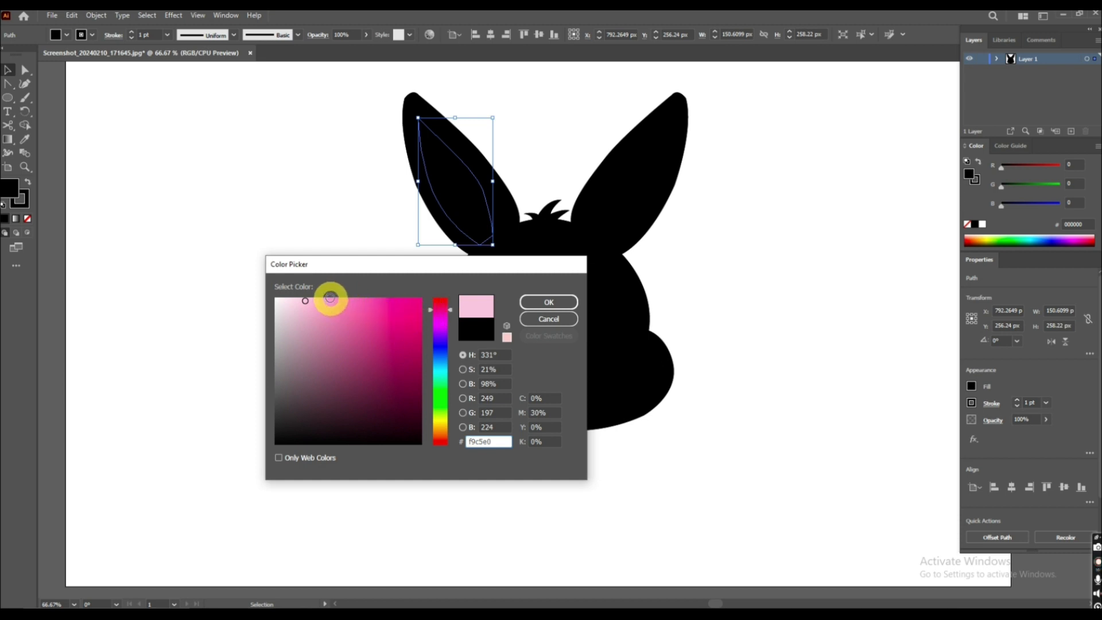
pyautogui.click(326, 300)
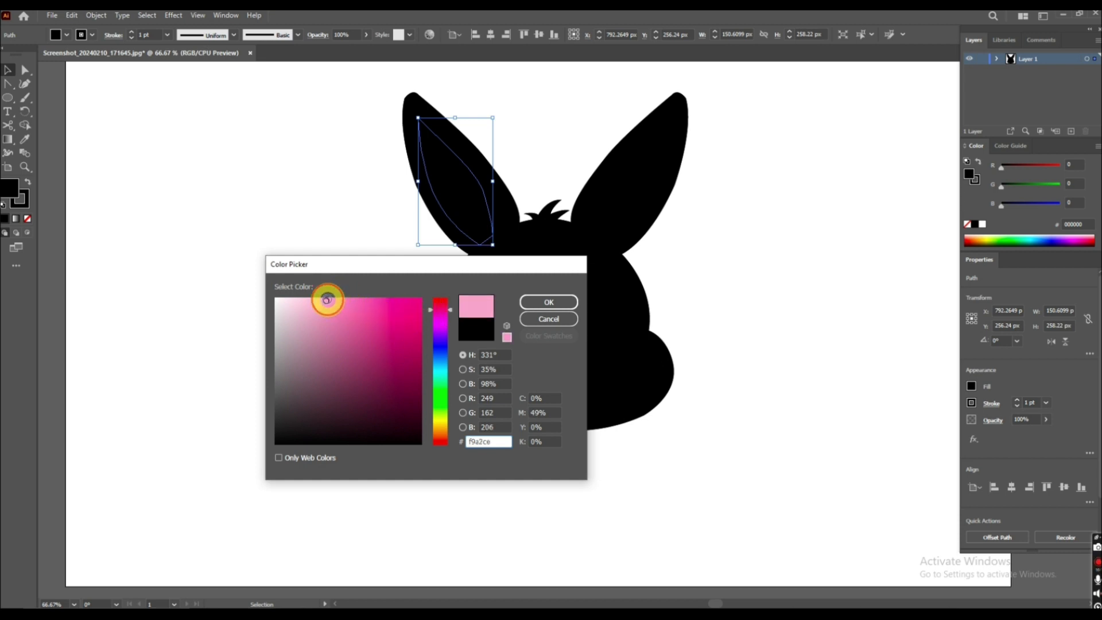
pyautogui.click(550, 301)
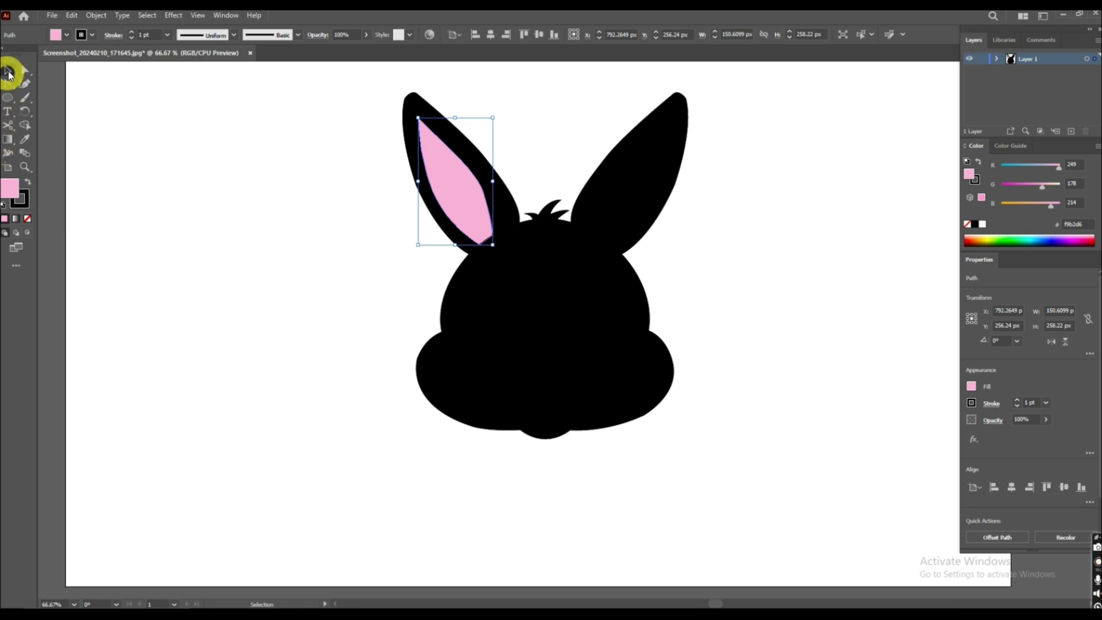
pyautogui.click(85, 127)
# Copy the left inner ear's pink fill to the right inner ear with the Eyedropper
pyautogui.click(627, 194)
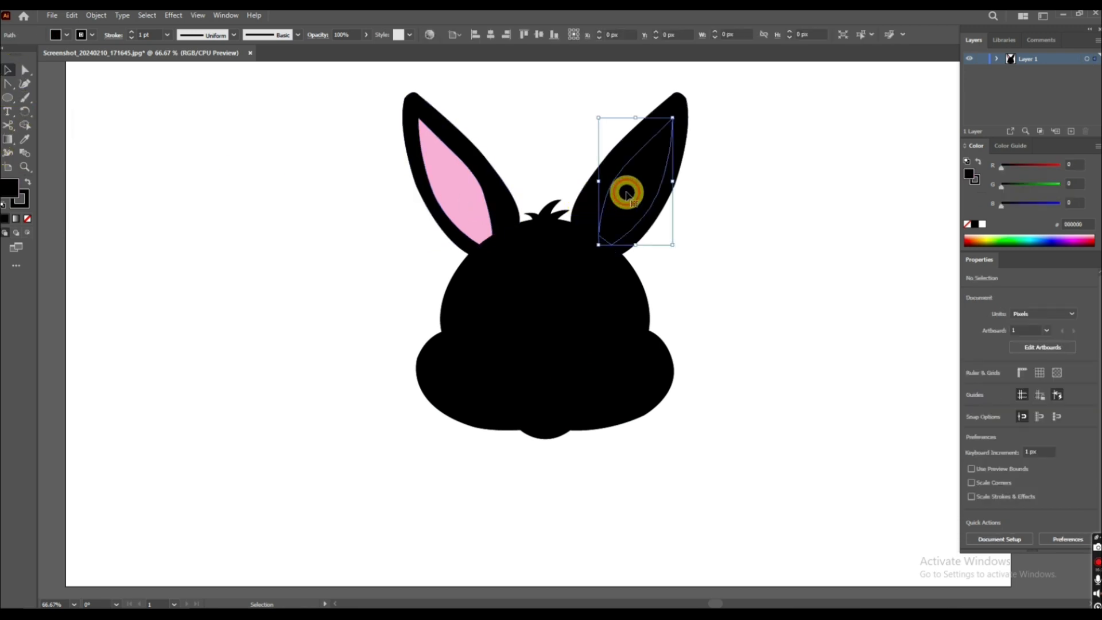
pyautogui.click(24, 139)
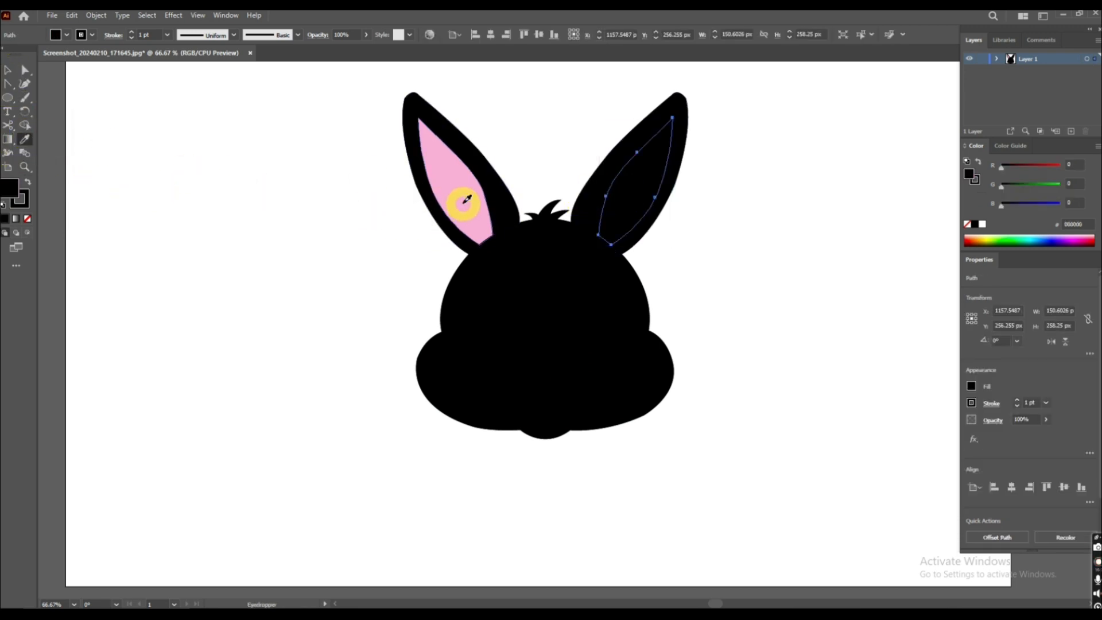
pyautogui.click(466, 200)
pyautogui.click(7, 69)
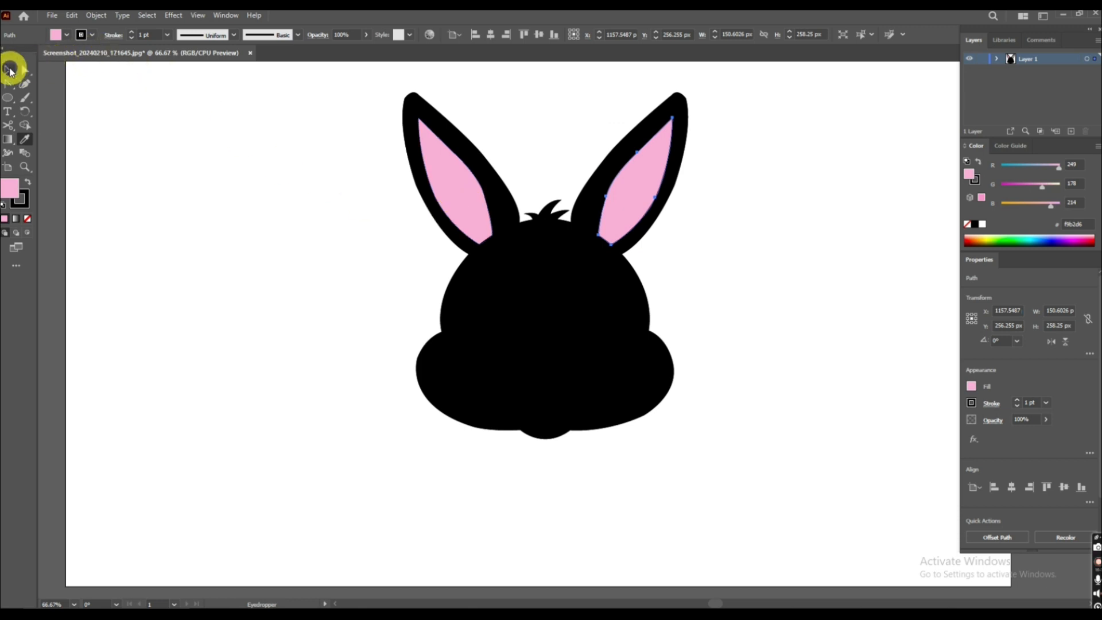
pyautogui.click(175, 139)
# Fill the left outer ear with gray a09f9f
pyautogui.click(452, 238)
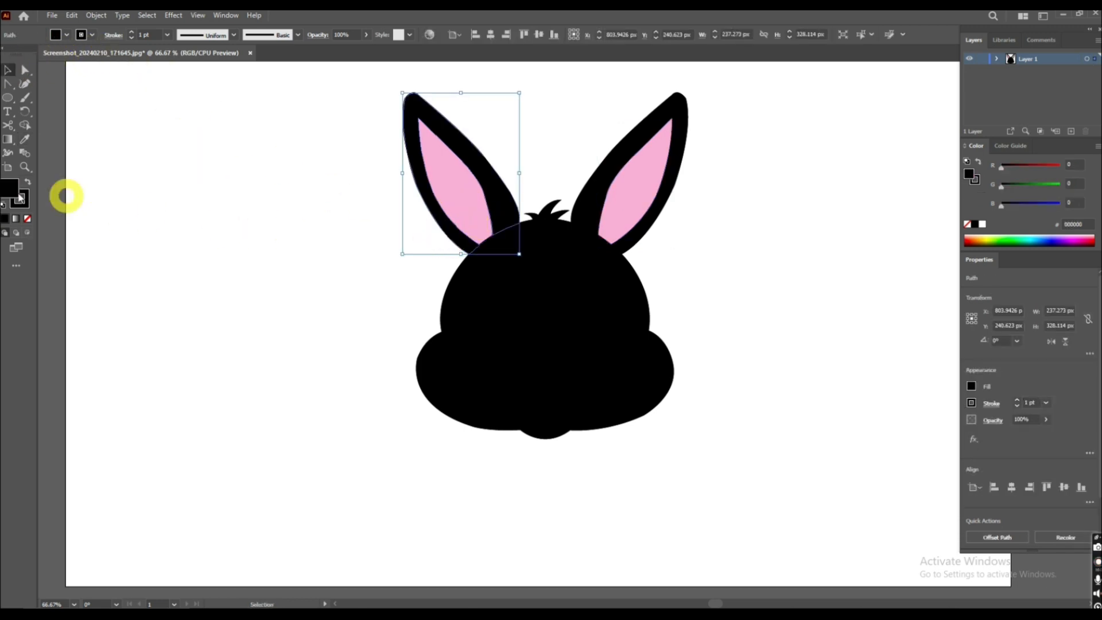
pyautogui.doubleClick(10, 185)
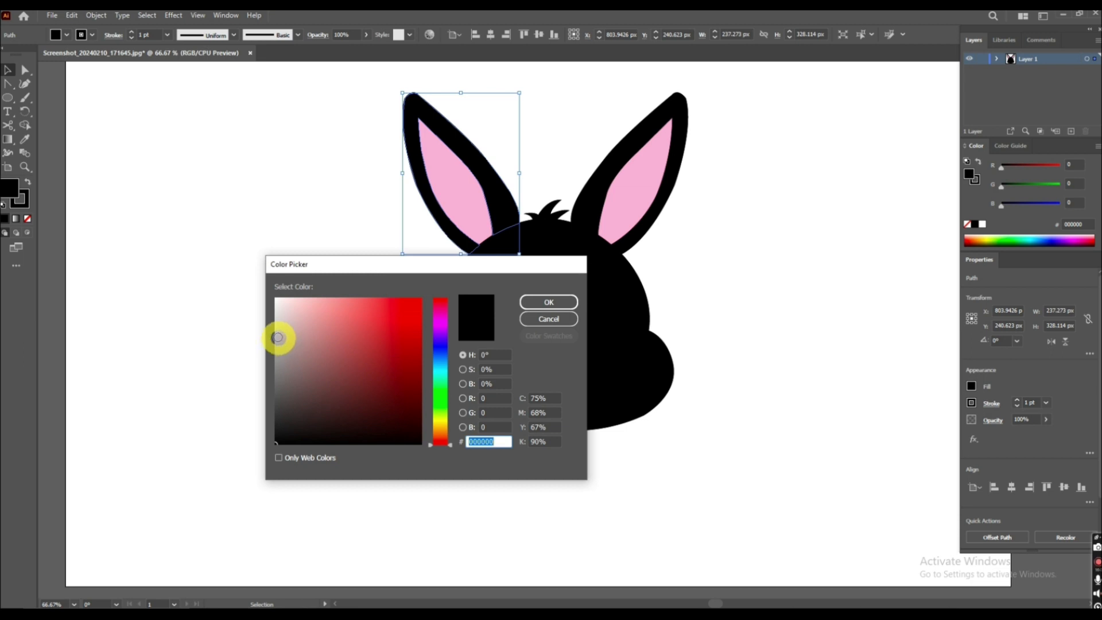
pyautogui.moveTo(278, 338); pyautogui.dragTo(277, 344)
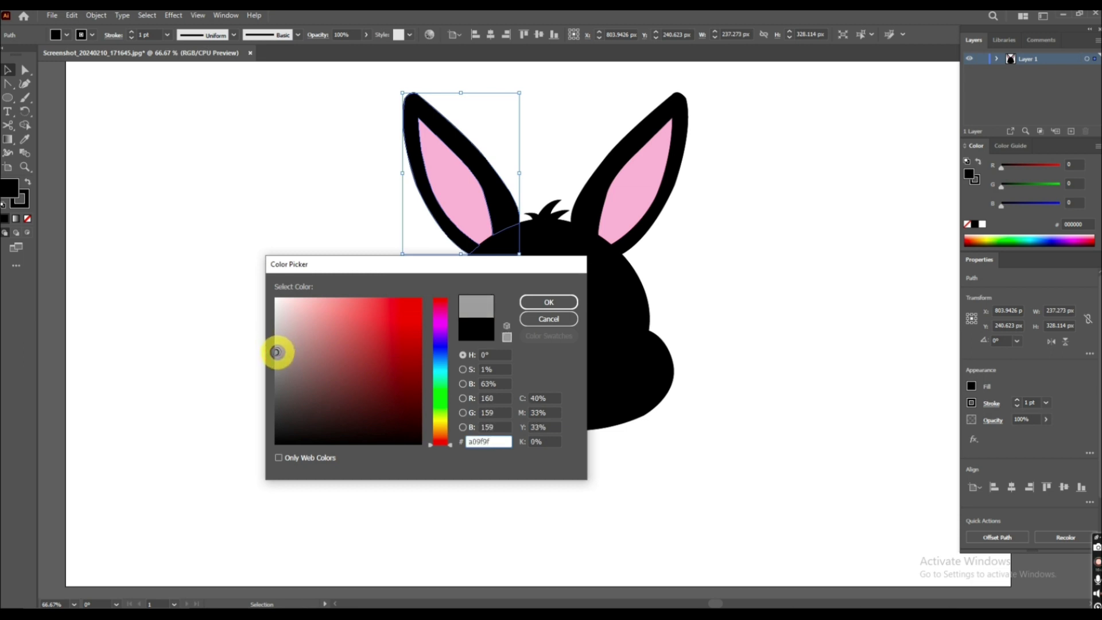
pyautogui.click(560, 303)
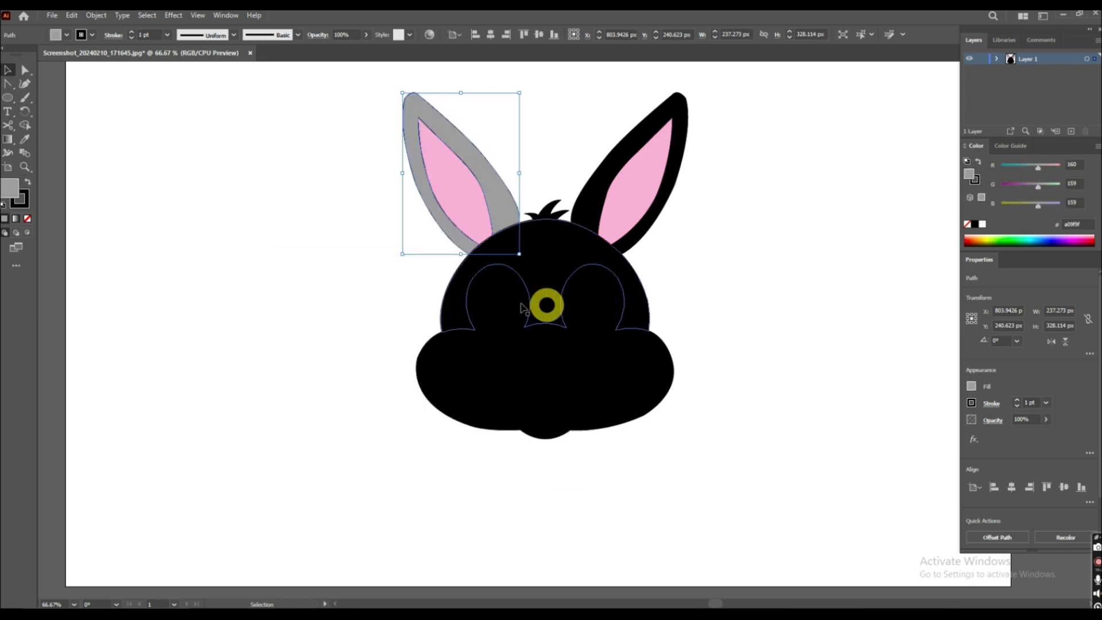
# Apply the left outer ear's gray fill to the head shape with the Eyedropper
pyautogui.click(25, 97)
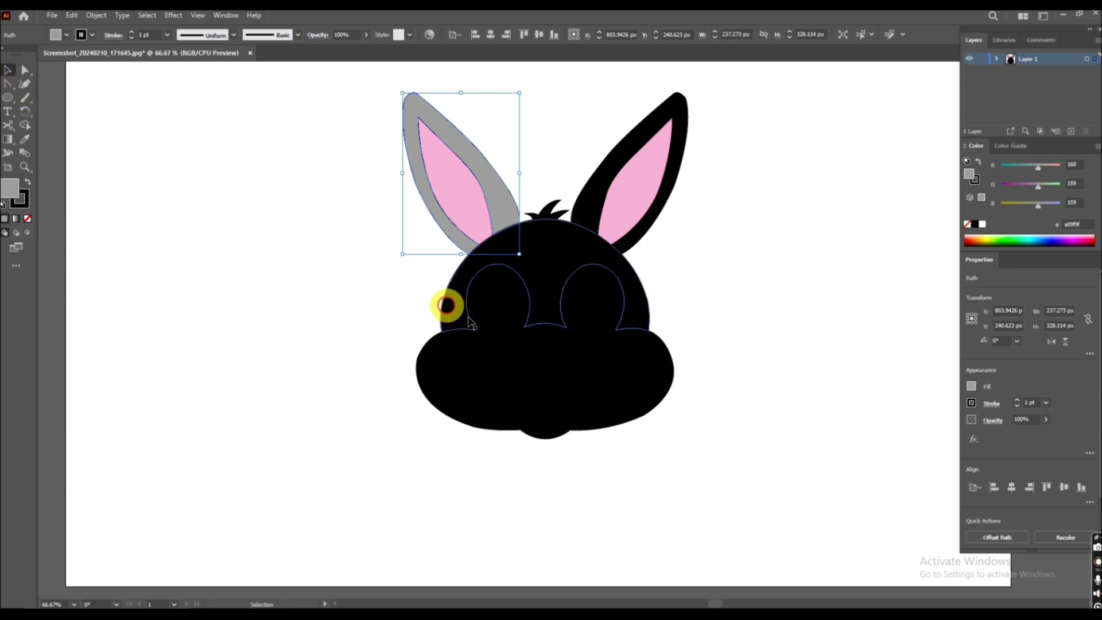
pyautogui.click(457, 293)
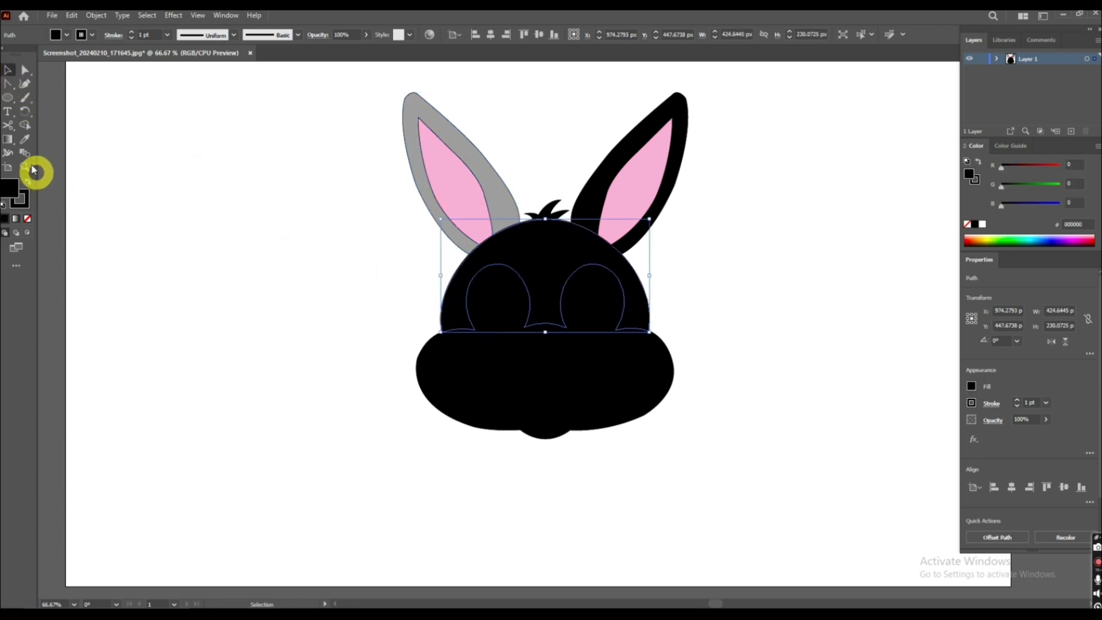
pyautogui.click(25, 149)
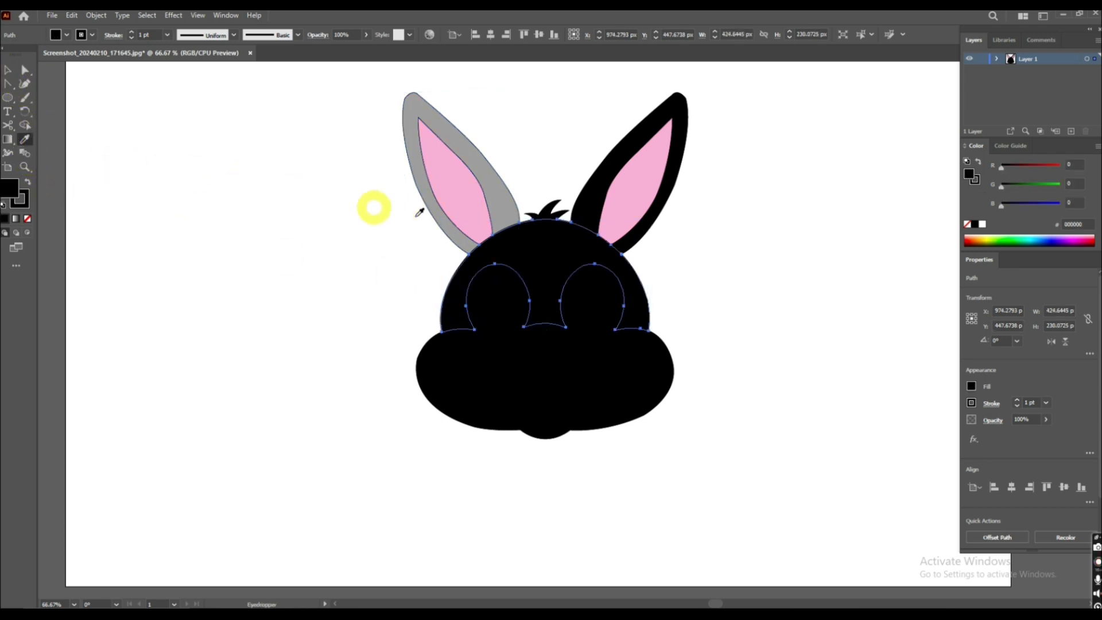
pyautogui.click(454, 228)
pyautogui.click(10, 68)
pyautogui.click(431, 185)
# Sample the head's gray fill onto the right outer ear with the Eyedropper
pyautogui.click(594, 192)
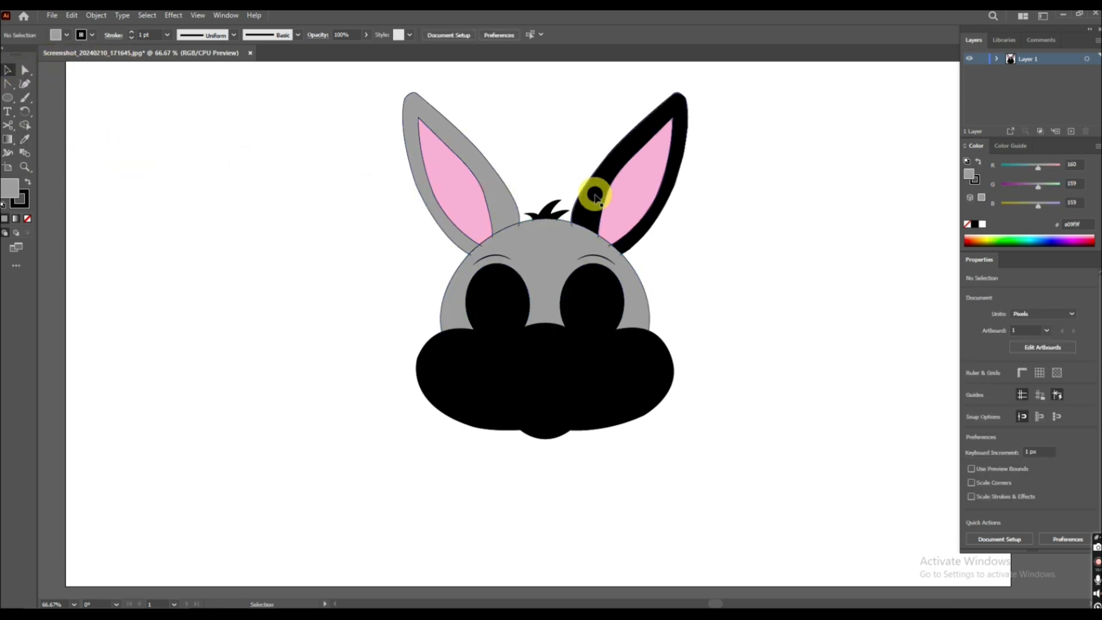
pyautogui.click(19, 136)
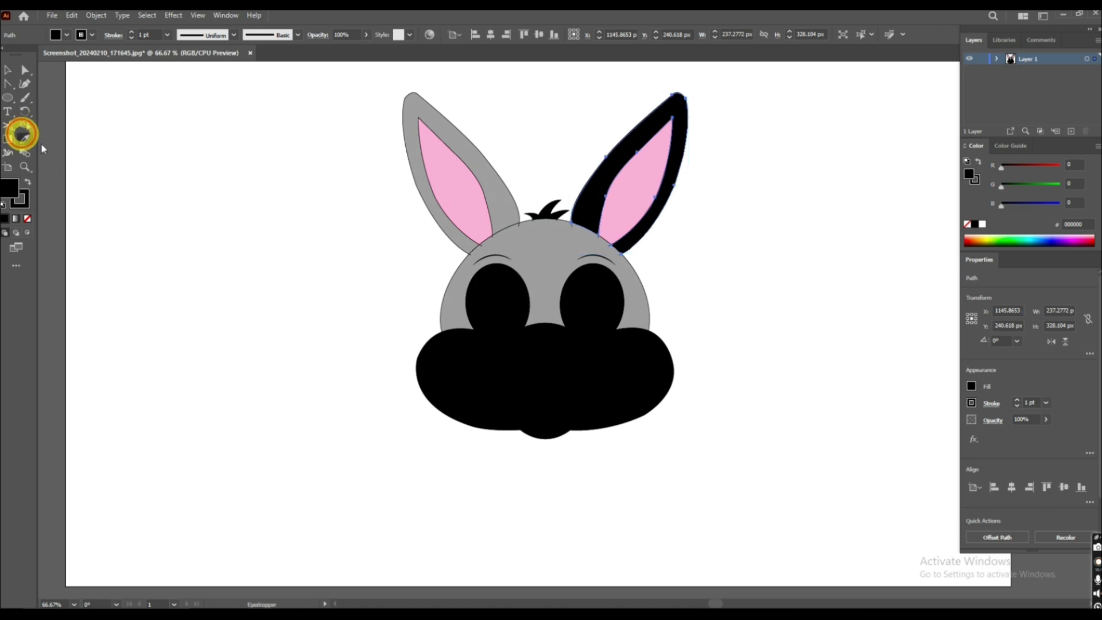
pyautogui.click(466, 269)
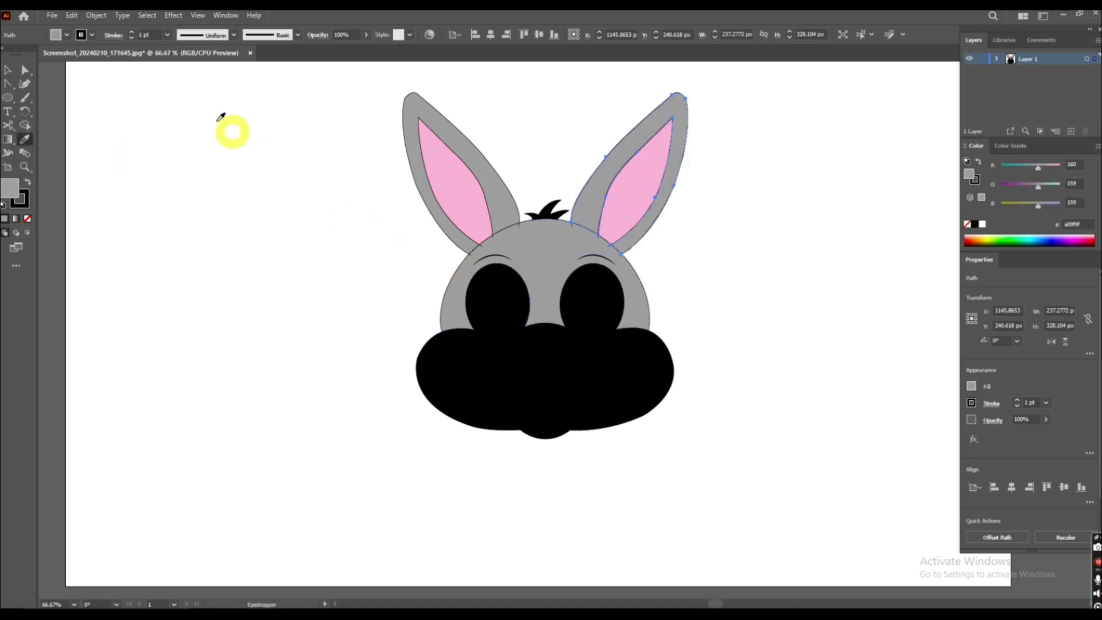
pyautogui.click(12, 73)
# Remove the stroke from all shapes of the rabbit face
pyautogui.moveTo(370, 99); pyautogui.dragTo(652, 439)
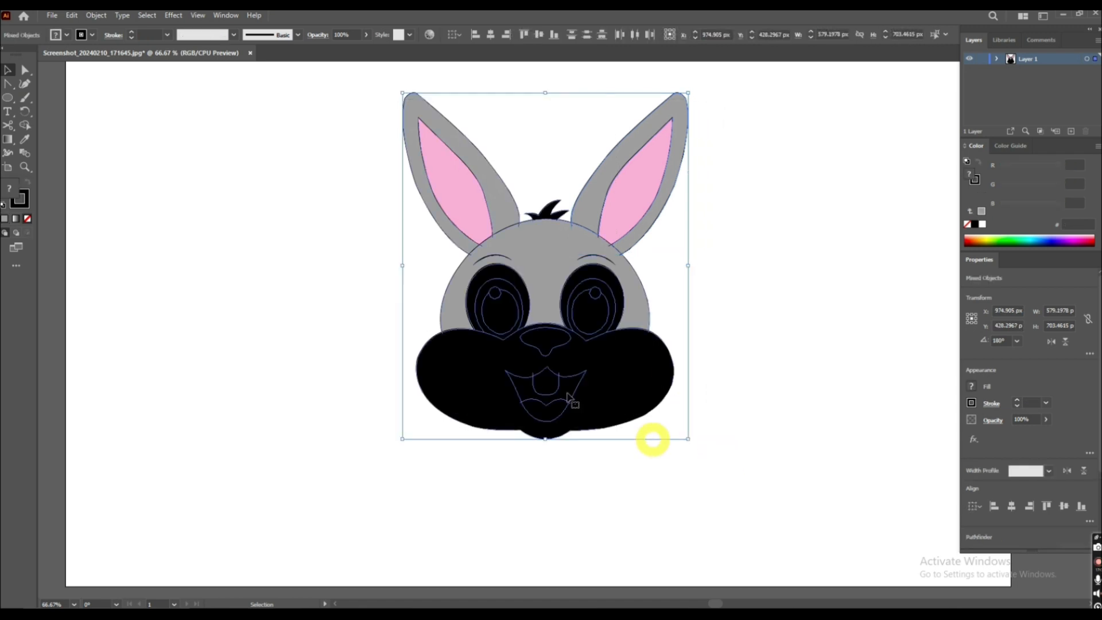
pyautogui.click(19, 209)
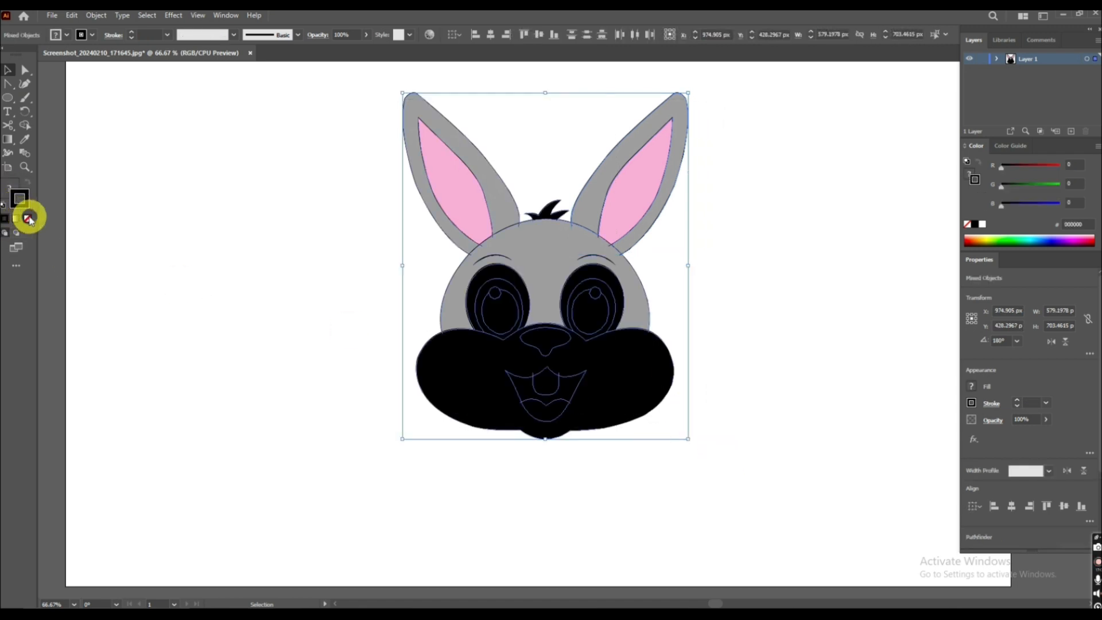
pyautogui.click(29, 219)
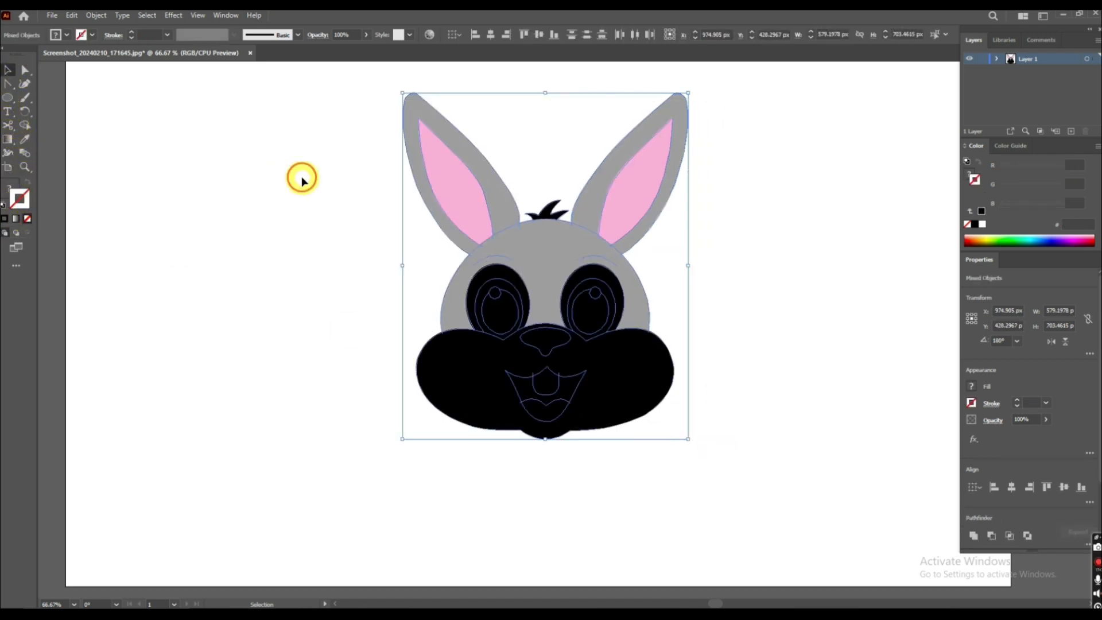
pyautogui.click(304, 280)
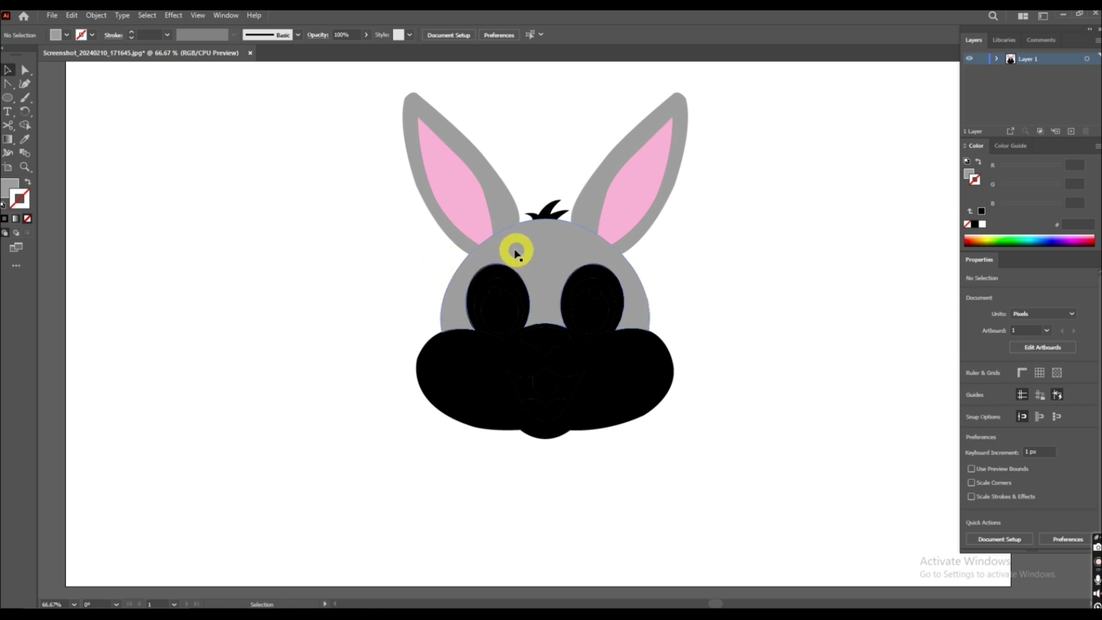
# Give the left eyebrow line a black stroke and no fill
pyautogui.moveTo(504, 258); pyautogui.dragTo(399, 253)
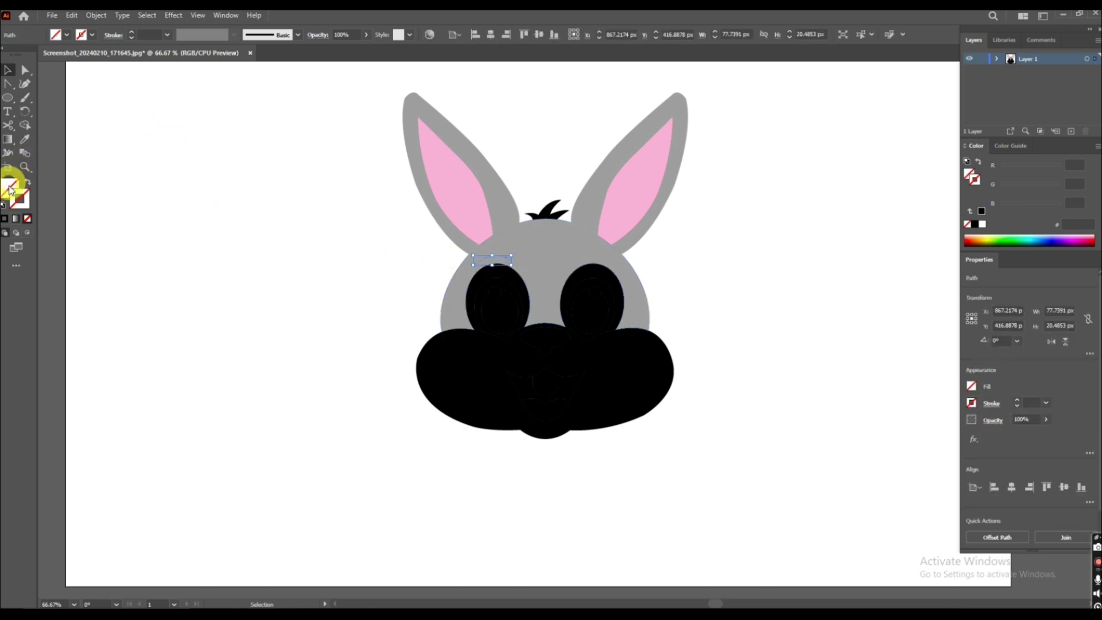
pyautogui.doubleClick(20, 196)
pyautogui.moveTo(307, 333); pyautogui.dragTo(312, 458)
pyautogui.click(549, 302)
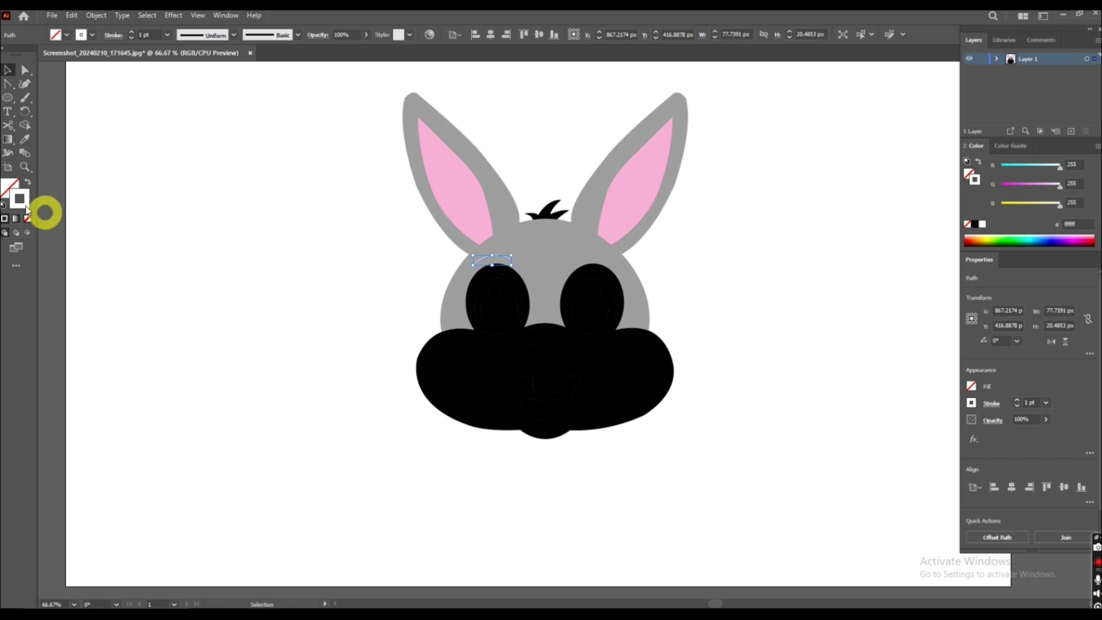
pyautogui.click(25, 182)
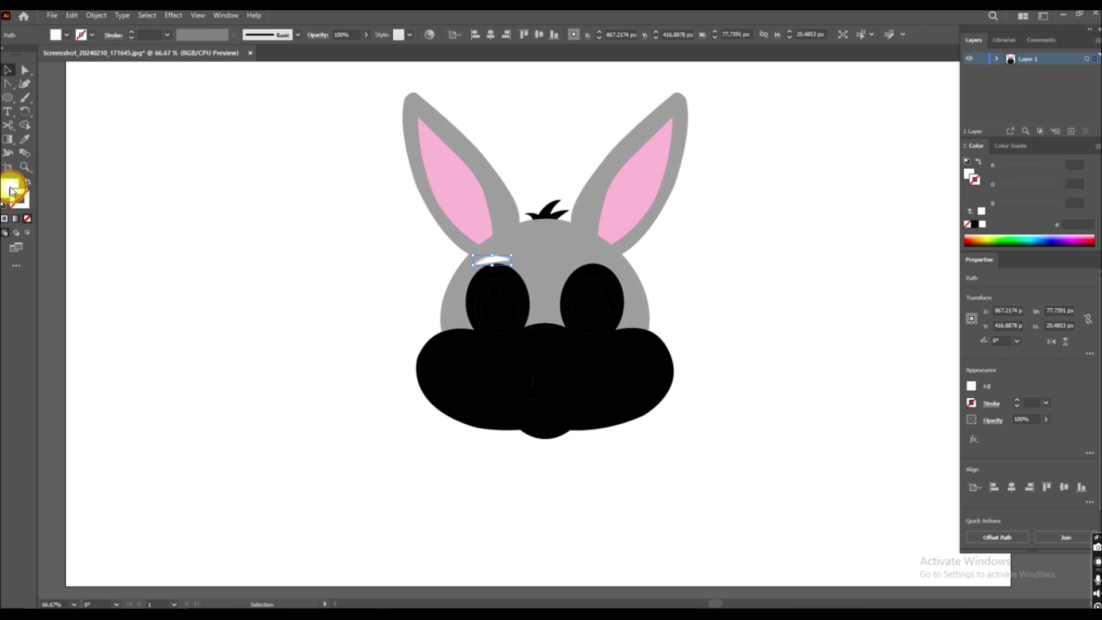
pyautogui.doubleClick(10, 189)
pyautogui.click(349, 366)
pyautogui.click(388, 444)
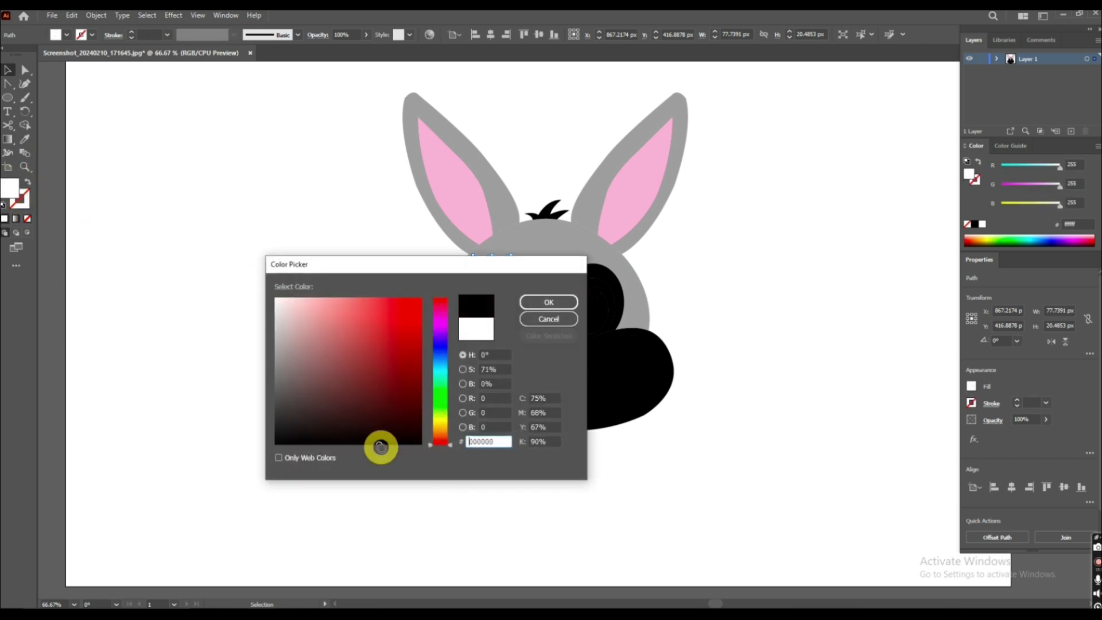
pyautogui.click(534, 309)
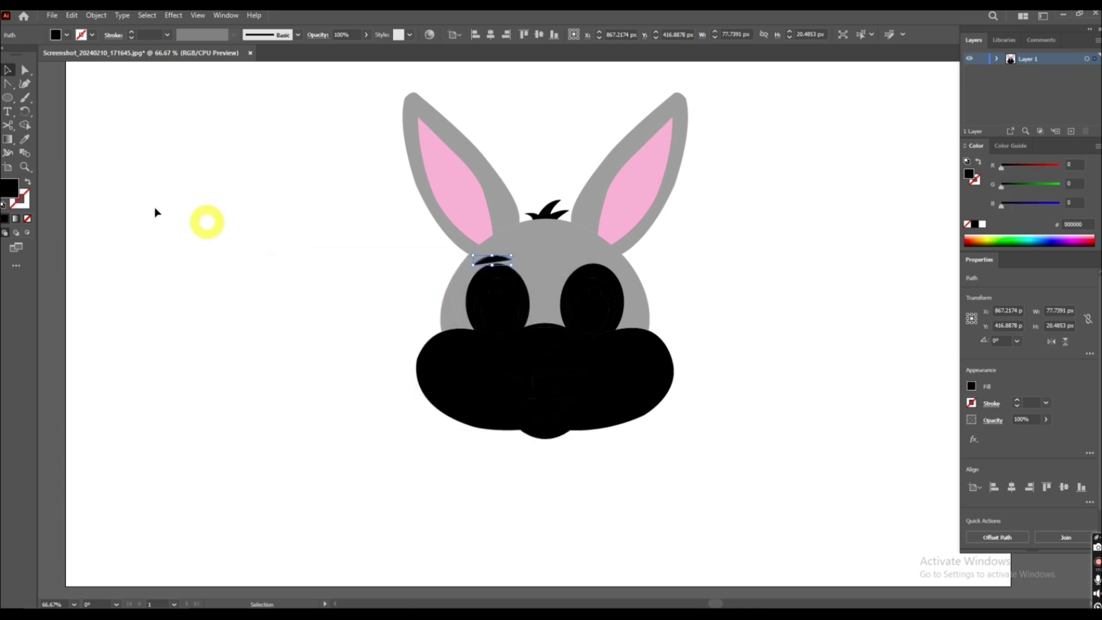
pyautogui.click(27, 183)
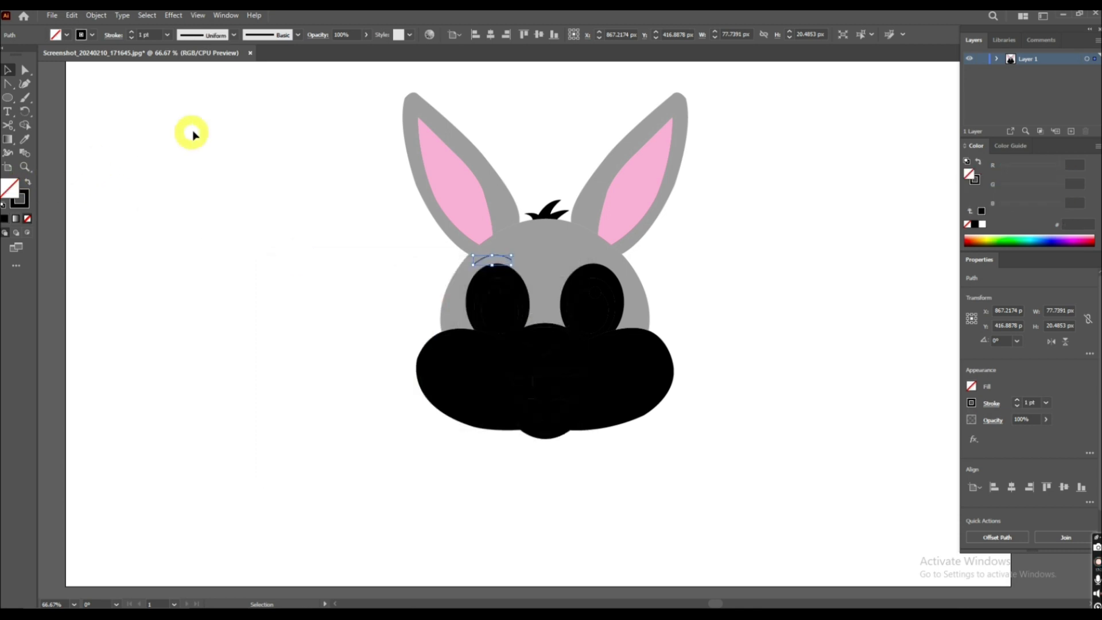
# Apply the tapered elliptical width profile to the left eyebrow and set its stroke weight to 2 pt
pyautogui.click(193, 35)
pyautogui.click(196, 74)
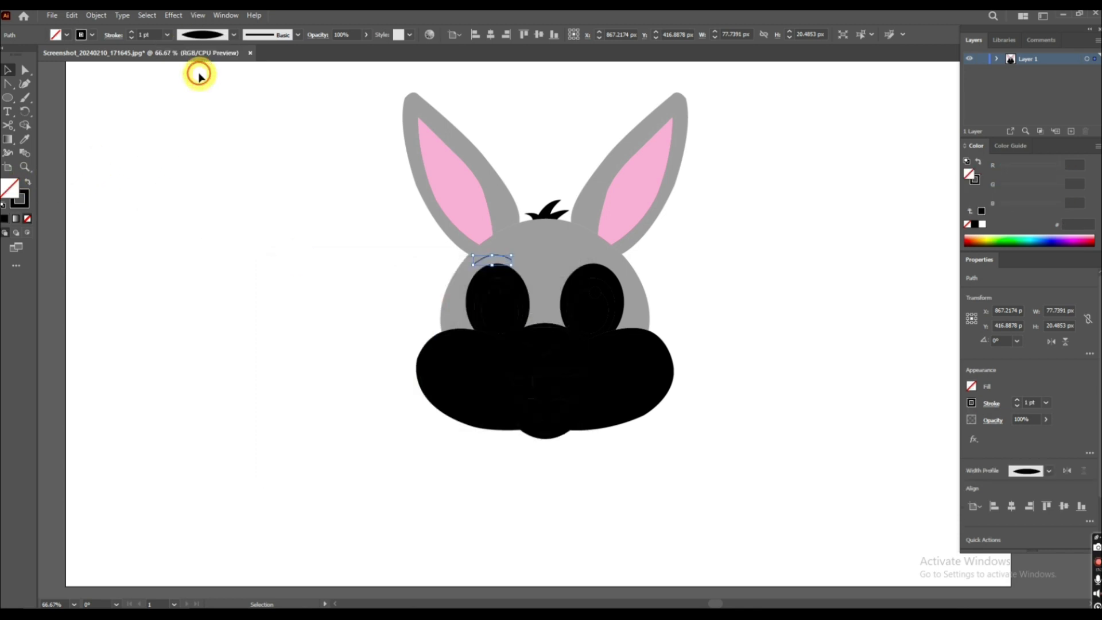
pyautogui.click(131, 33)
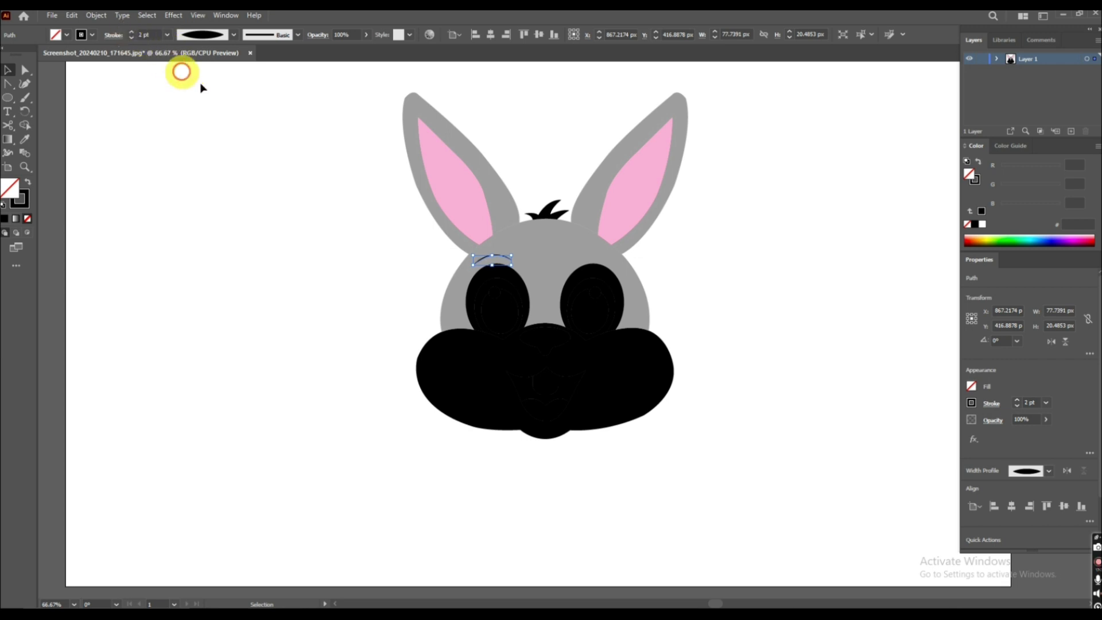
pyautogui.click(326, 181)
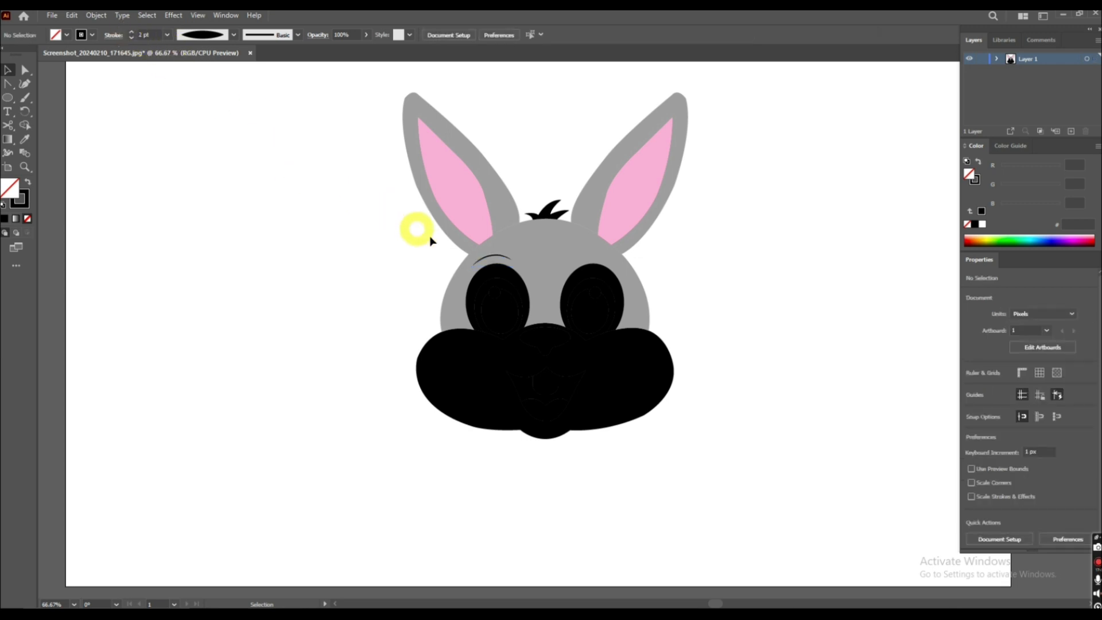
# Copy the left eyebrow's black 2 pt stroke onto the right eyebrow with the Eyedropper and apply the tapered elliptical width profile
pyautogui.click(603, 259)
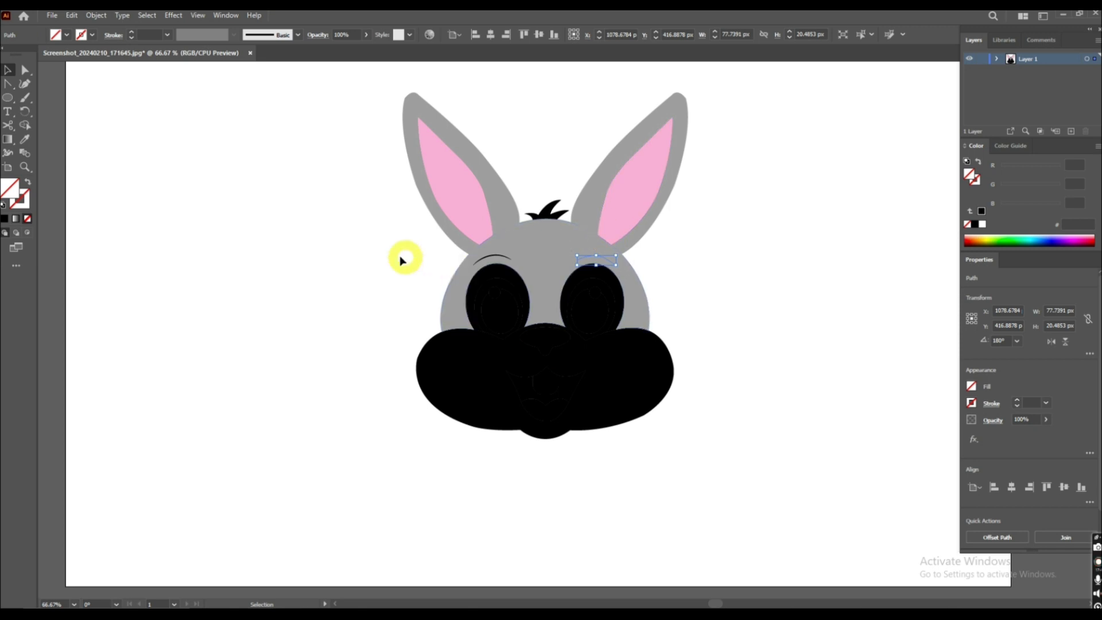
pyautogui.click(27, 140)
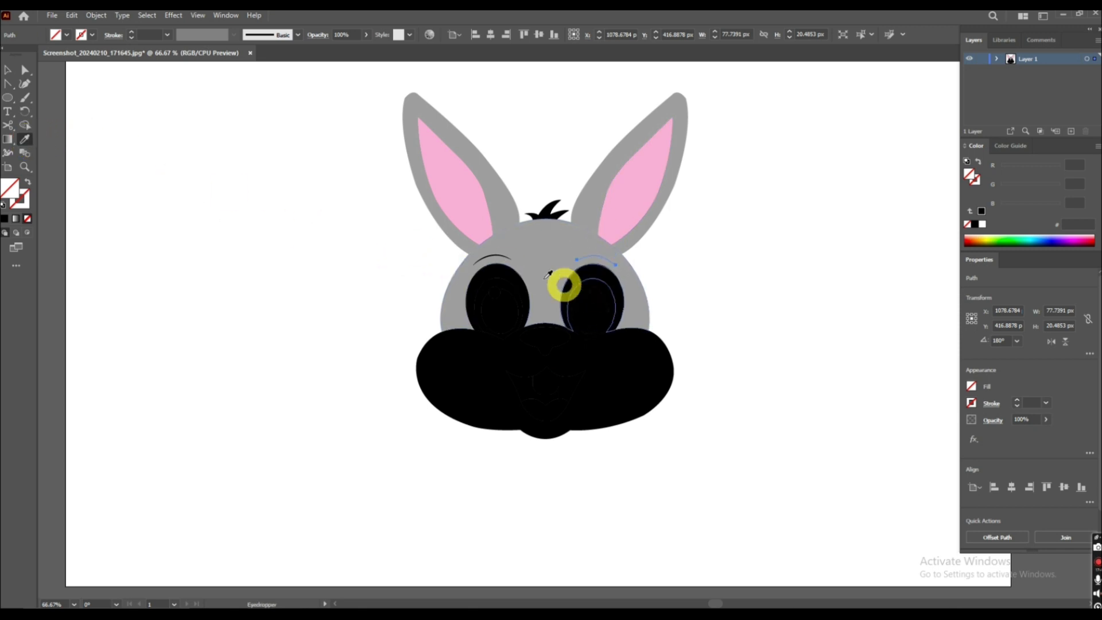
pyautogui.click(497, 256)
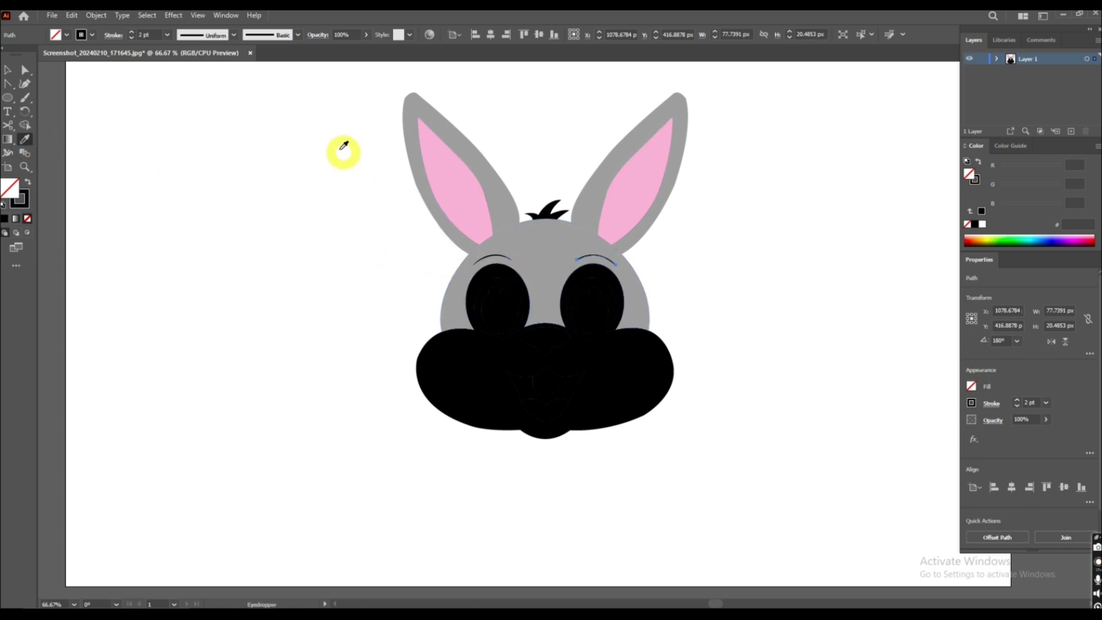
pyautogui.click(214, 36)
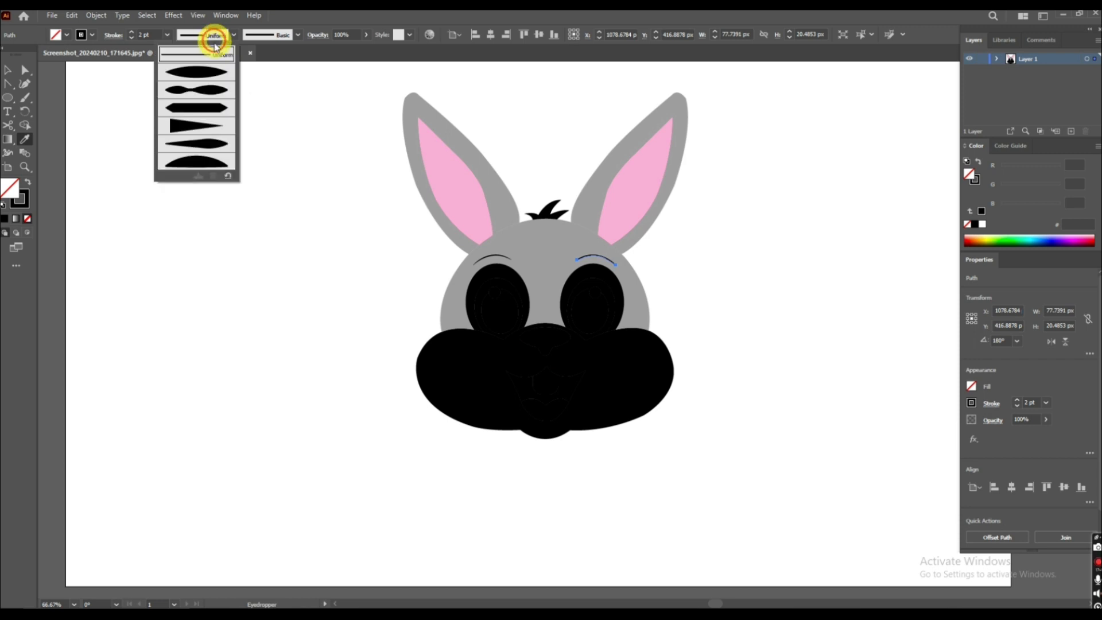
pyautogui.click(204, 73)
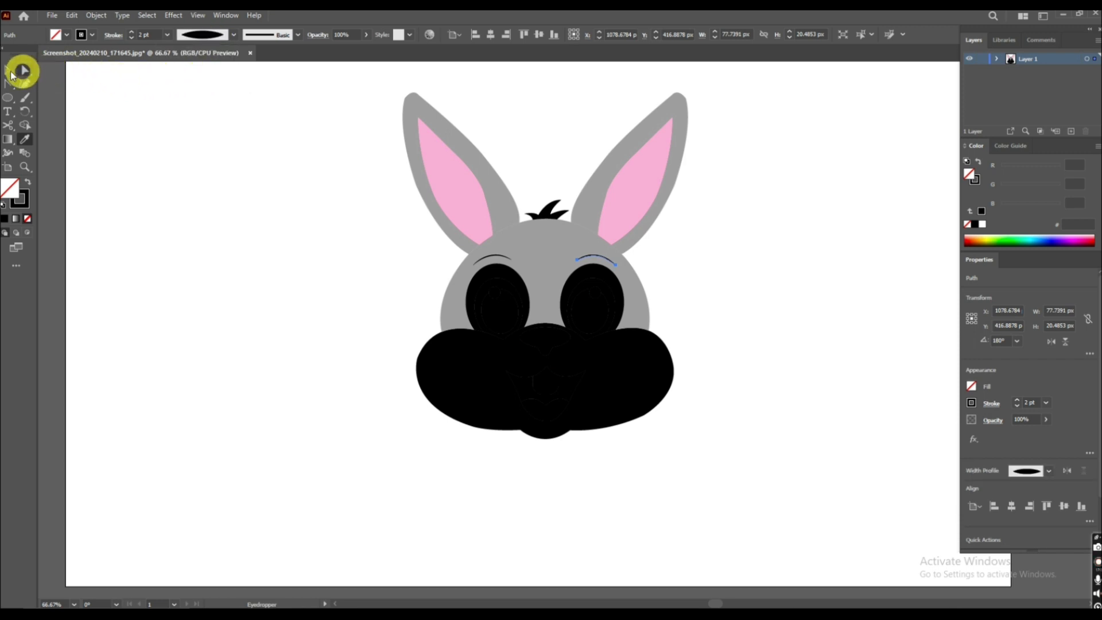
pyautogui.click(175, 120)
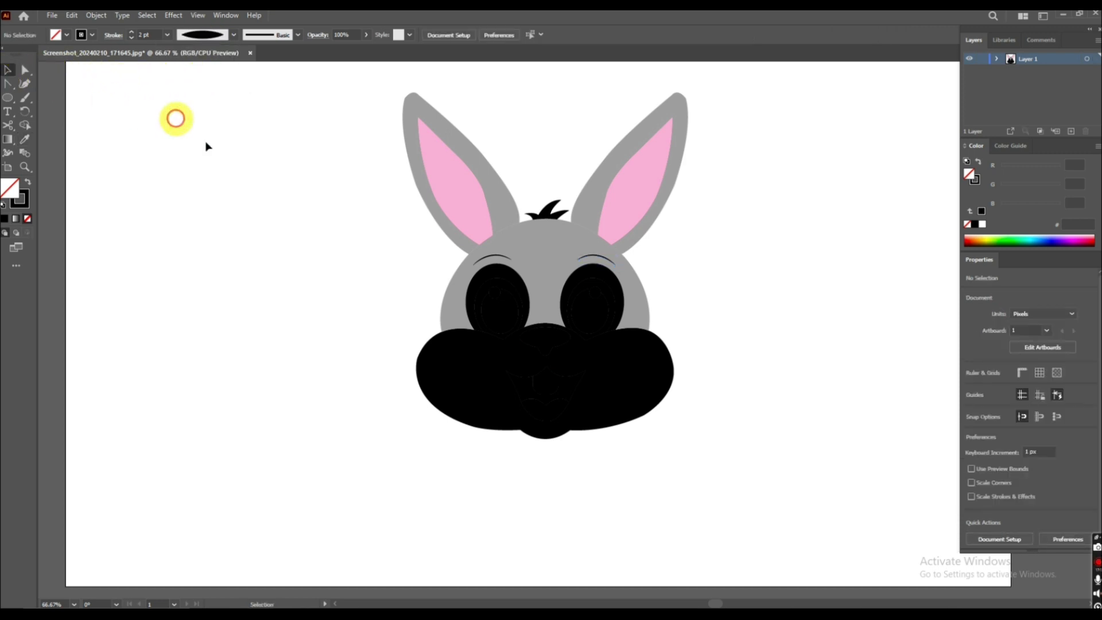
# Fill the outer shape of the left eye with white (ffffff)
pyautogui.click(474, 280)
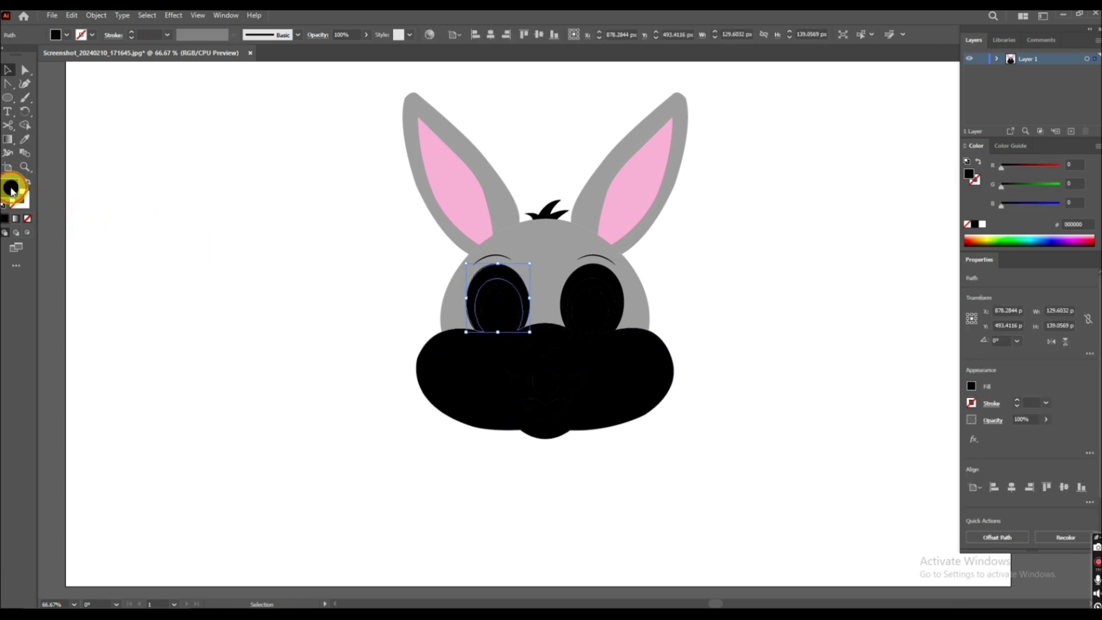
pyautogui.doubleClick(11, 189)
pyautogui.click(277, 299)
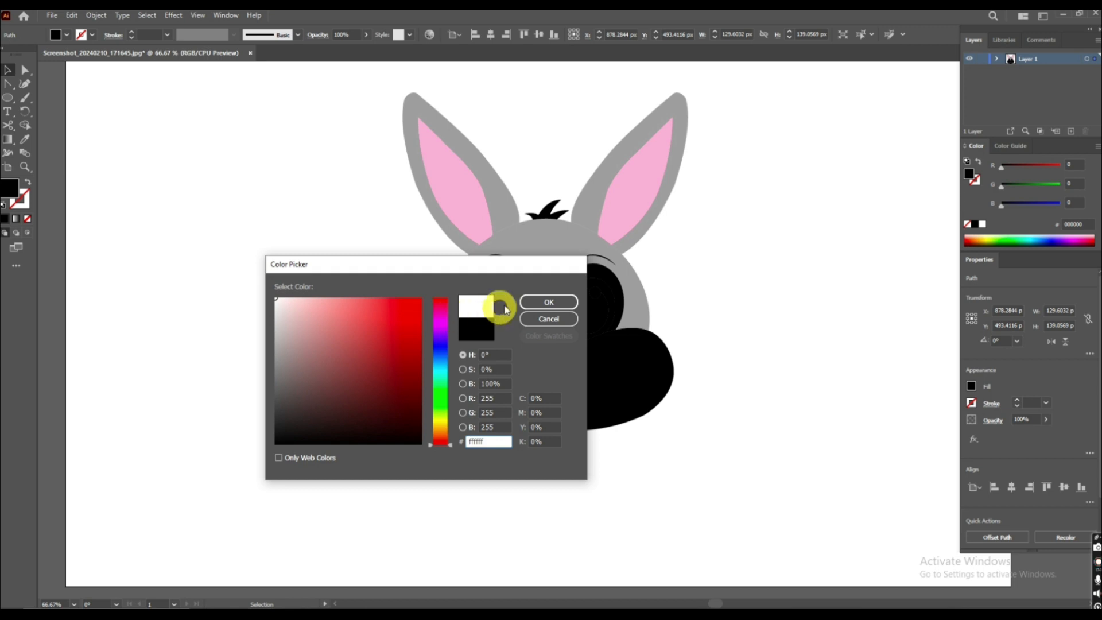
pyautogui.click(528, 302)
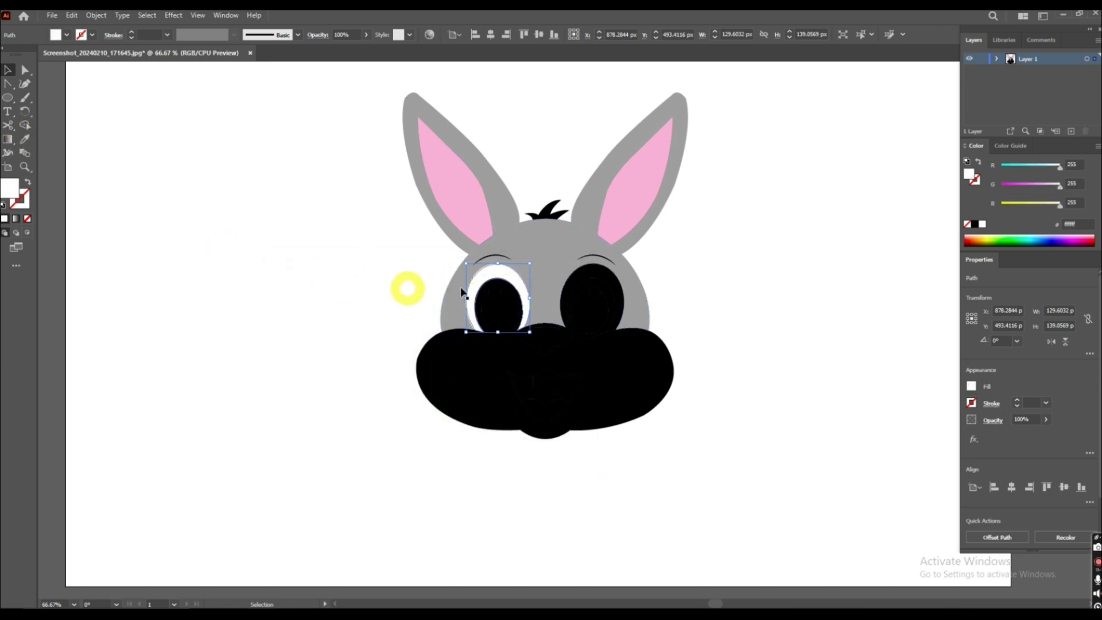
# Sample the left eye's white fill onto the outer shape of the right eye with the Eyedropper
pyautogui.click(571, 287)
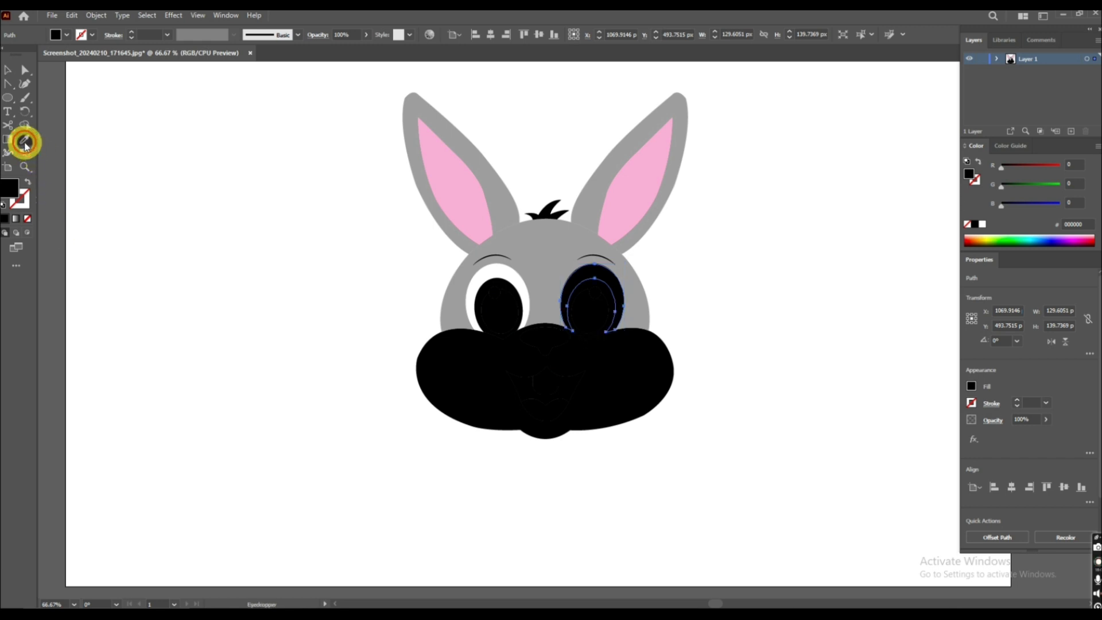
pyautogui.click(485, 274)
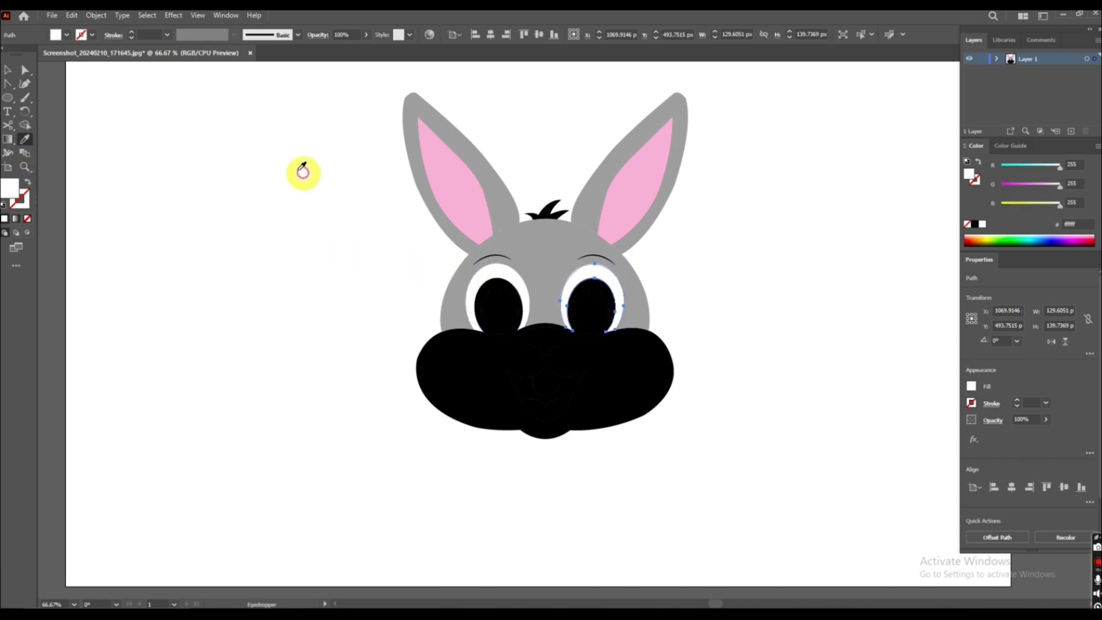
pyautogui.click(7, 70)
pyautogui.click(150, 172)
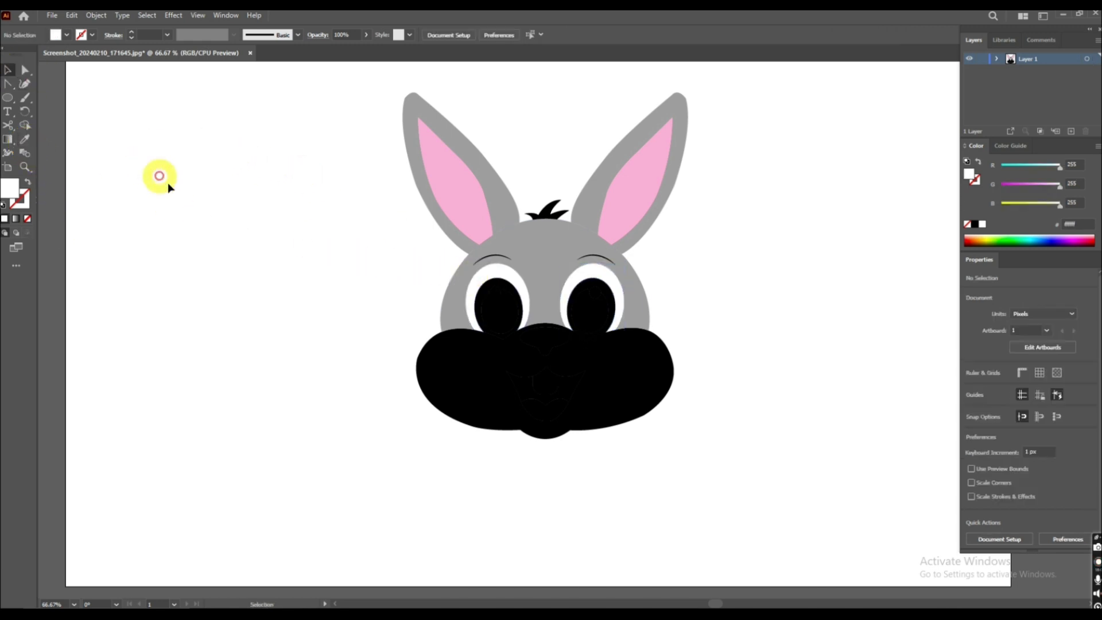
# Fill the left iris with light blue 3daffc
pyautogui.click(485, 295)
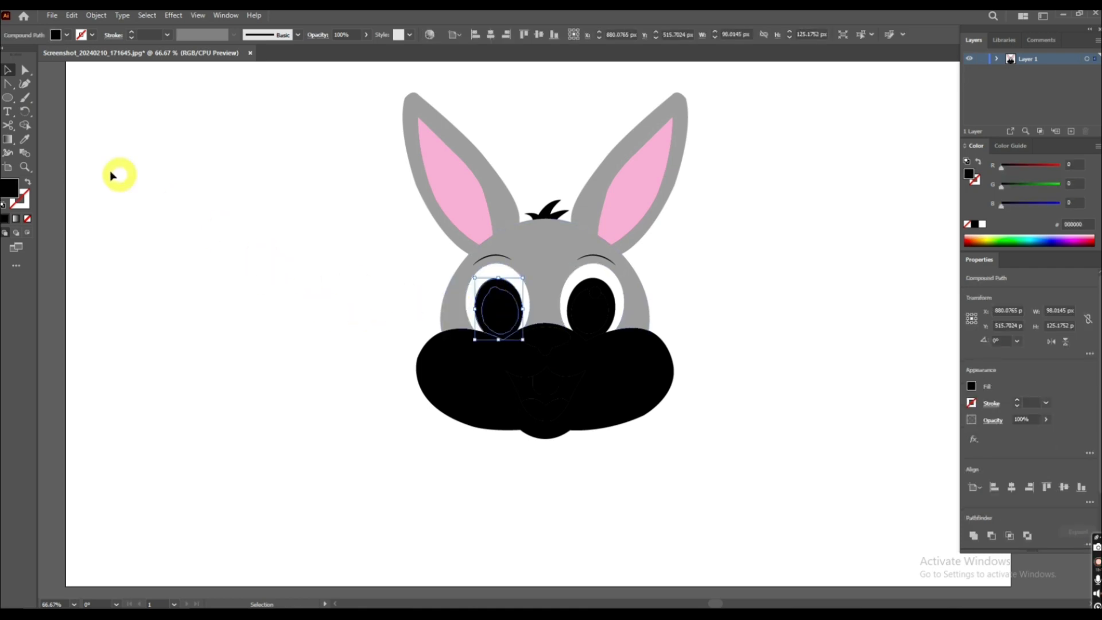
pyautogui.doubleClick(6, 193)
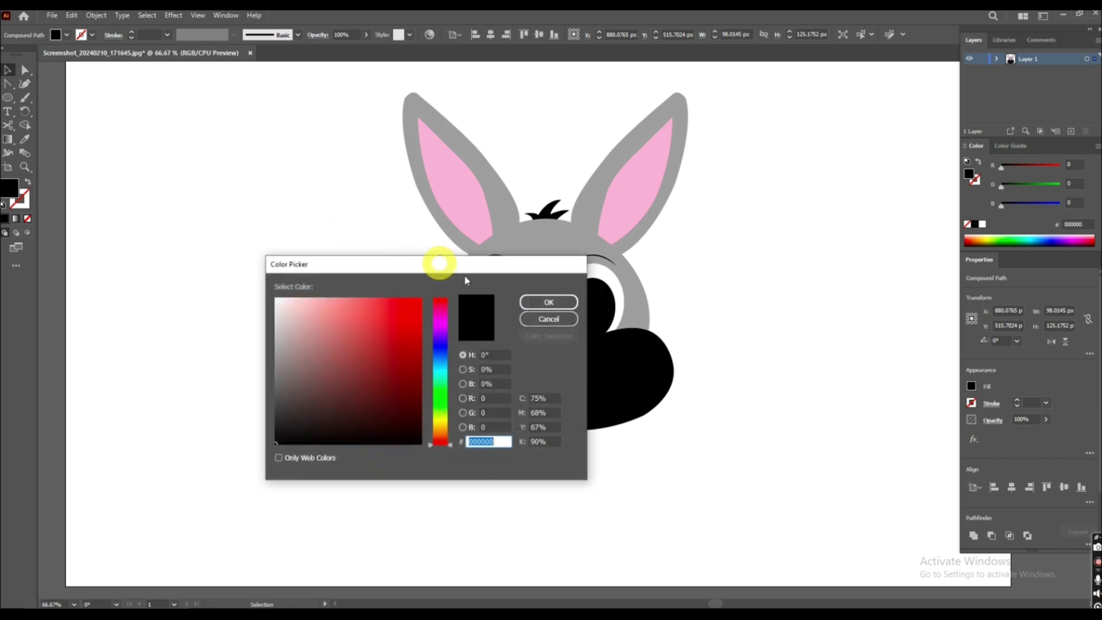
pyautogui.moveTo(441, 351); pyautogui.dragTo(439, 359)
pyautogui.click(382, 301)
pyautogui.moveTo(403, 304); pyautogui.dragTo(481, 303)
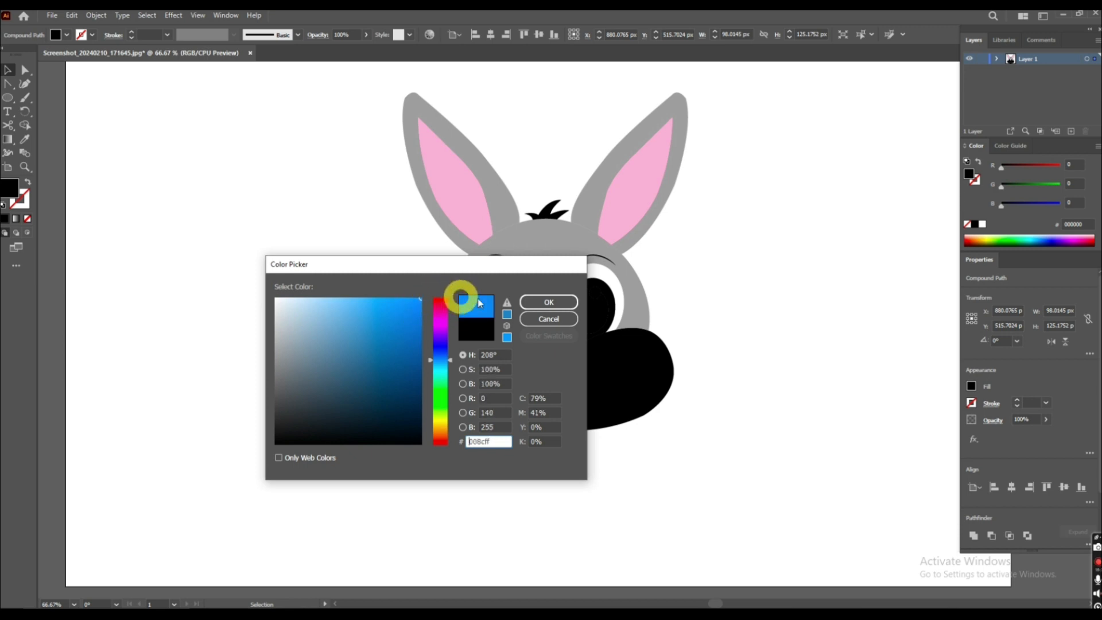
pyautogui.click(543, 302)
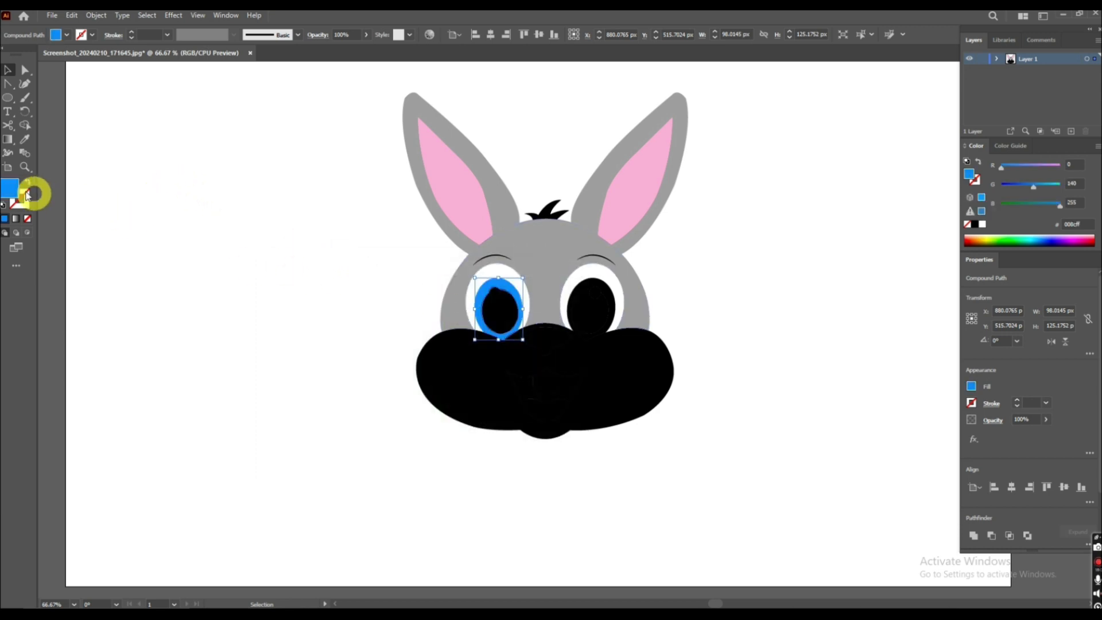
pyautogui.doubleClick(9, 189)
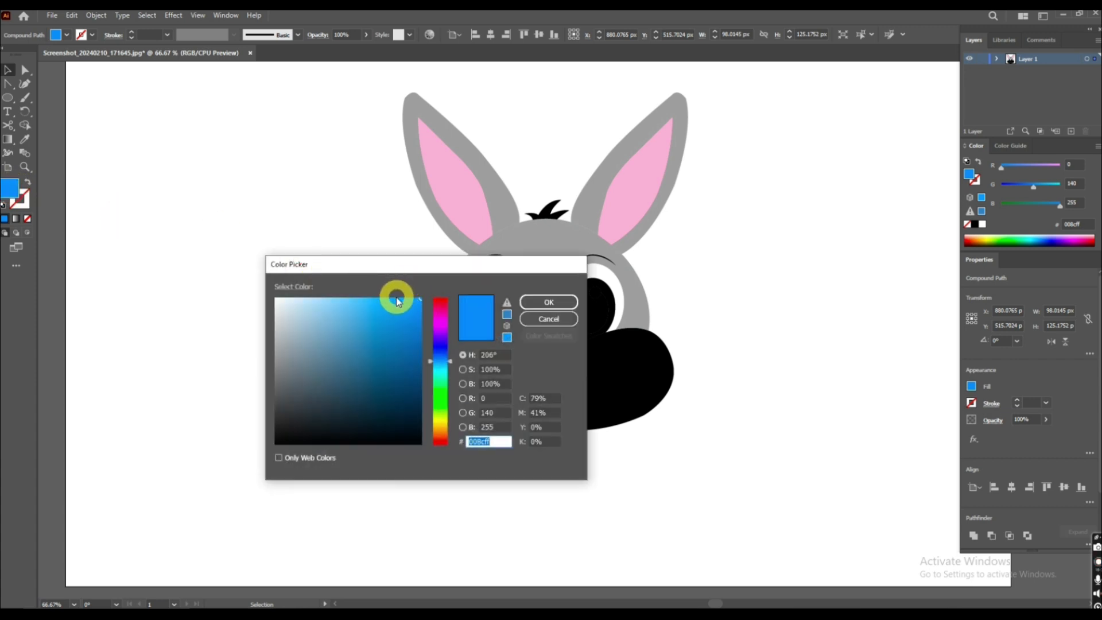
pyautogui.click(394, 301)
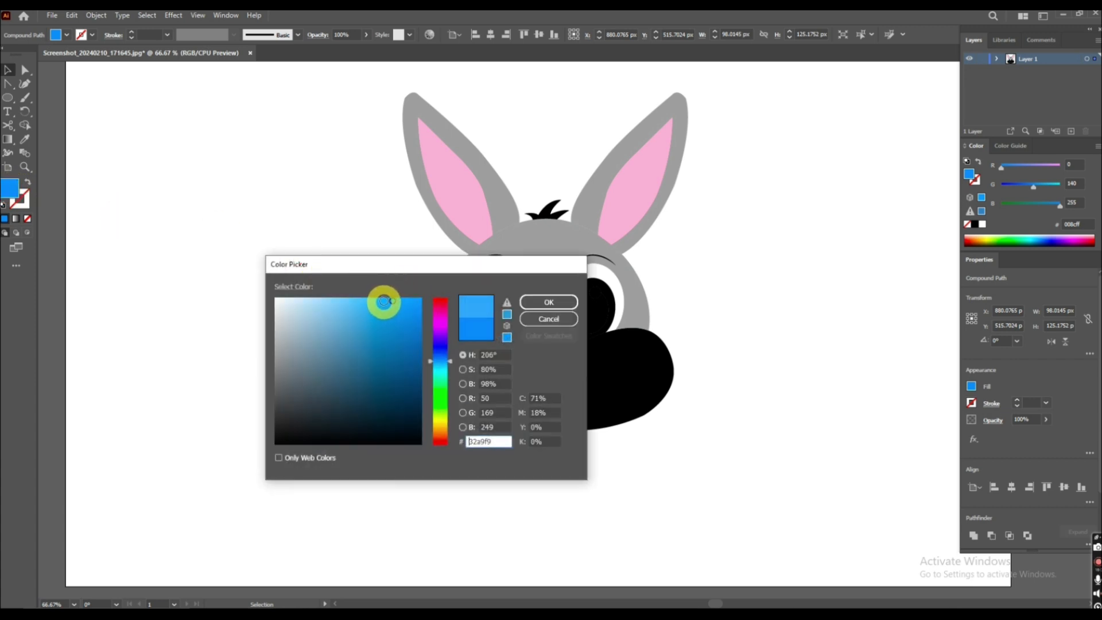
pyautogui.click(540, 302)
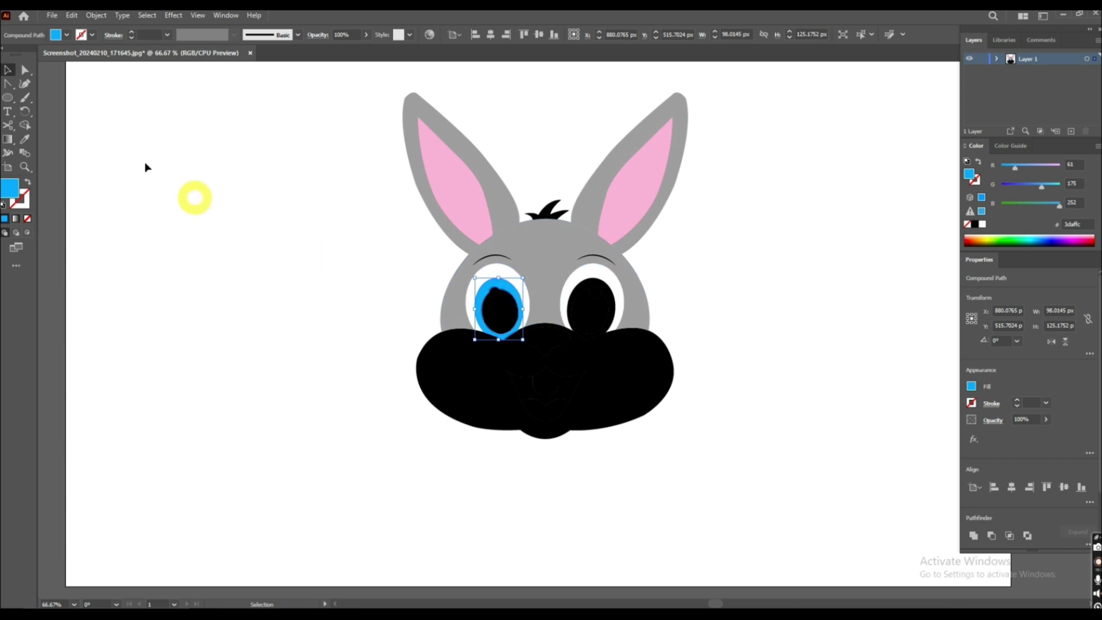
pyautogui.click(275, 170)
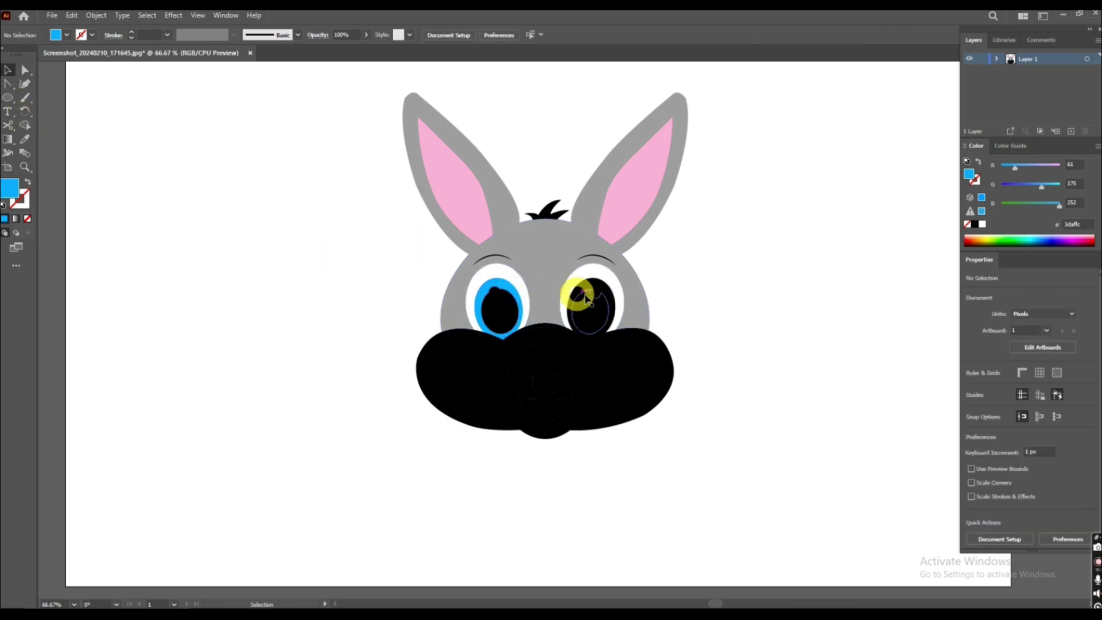
# Sample the left iris's blue fill onto the right iris with the Eyedropper
pyautogui.click(582, 287)
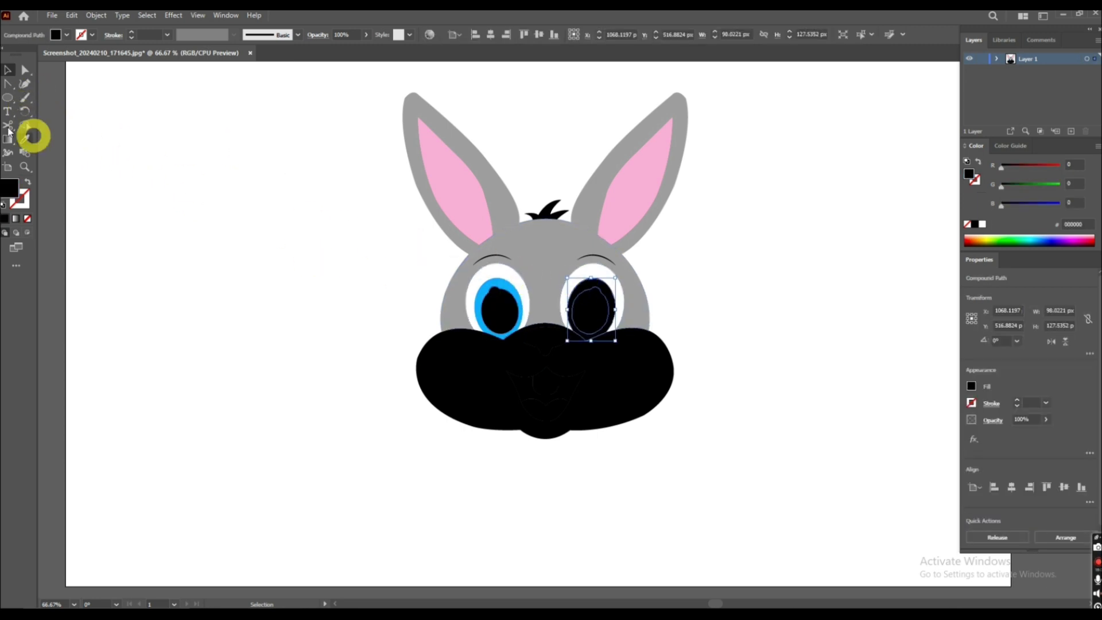
pyautogui.click(26, 141)
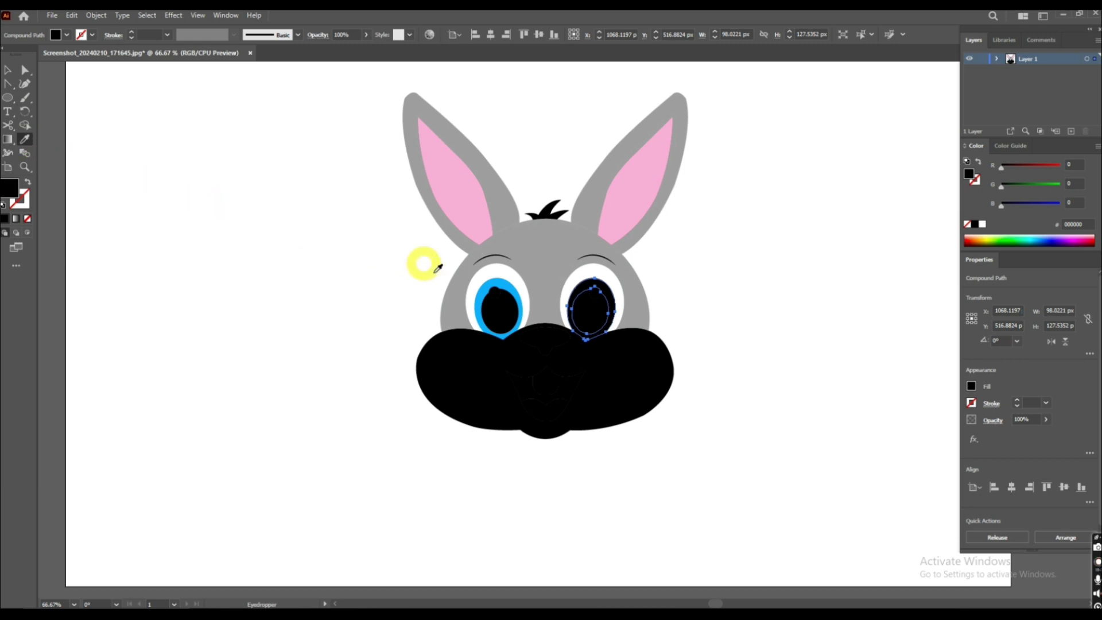
pyautogui.click(478, 289)
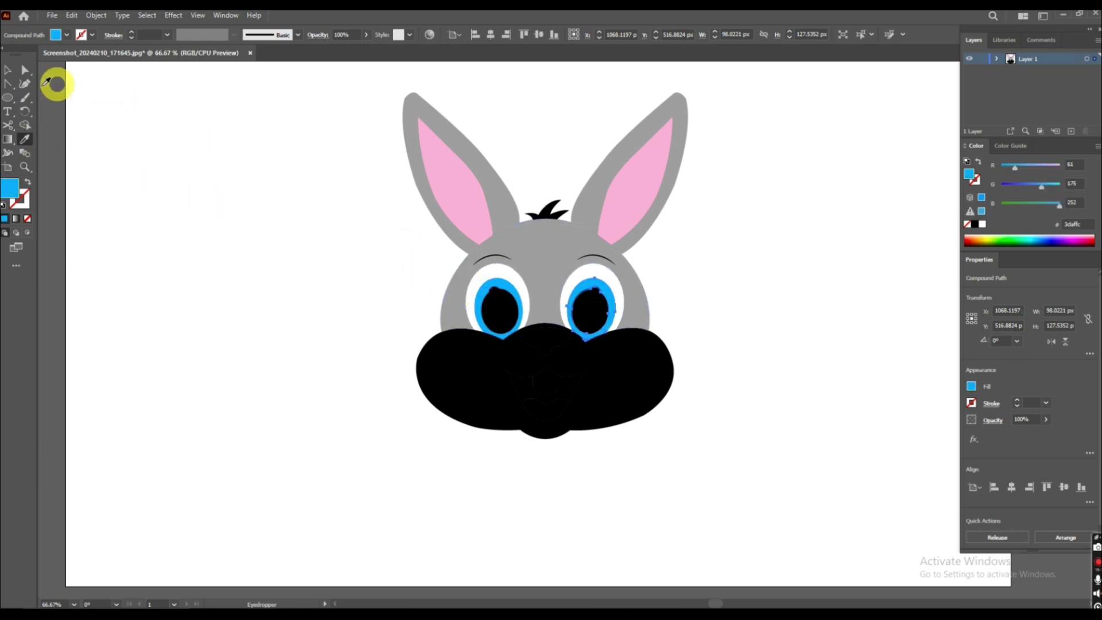
pyautogui.click(234, 165)
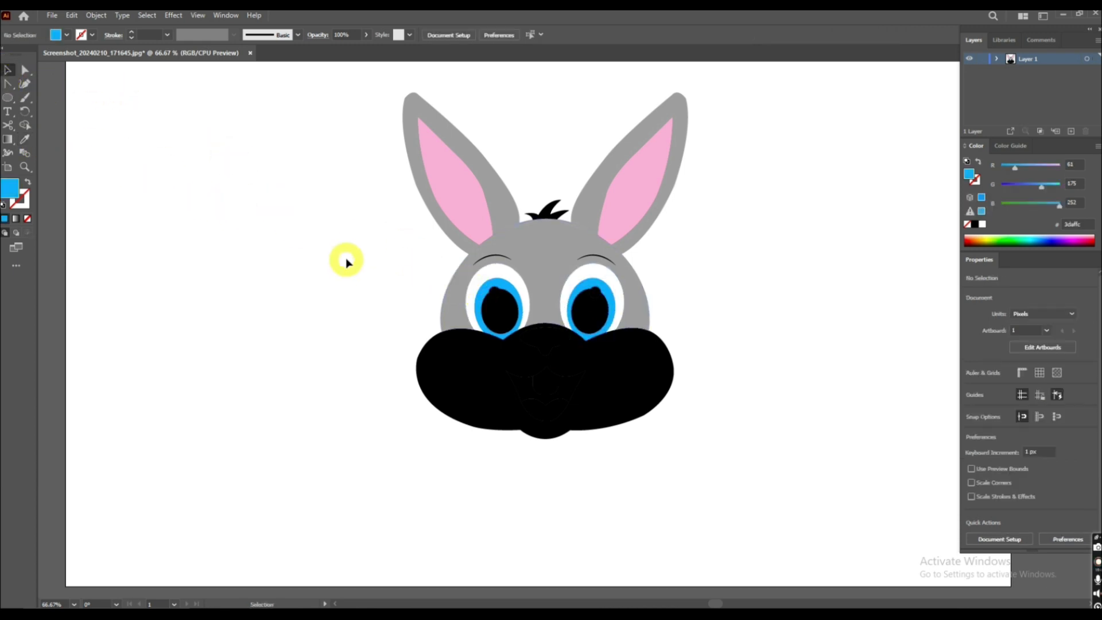
# Make the small highlight circles in both eyes white by sampling the left eye's white with the Eyedropper
pyautogui.click(498, 297)
pyautogui.click(25, 140)
pyautogui.click(497, 271)
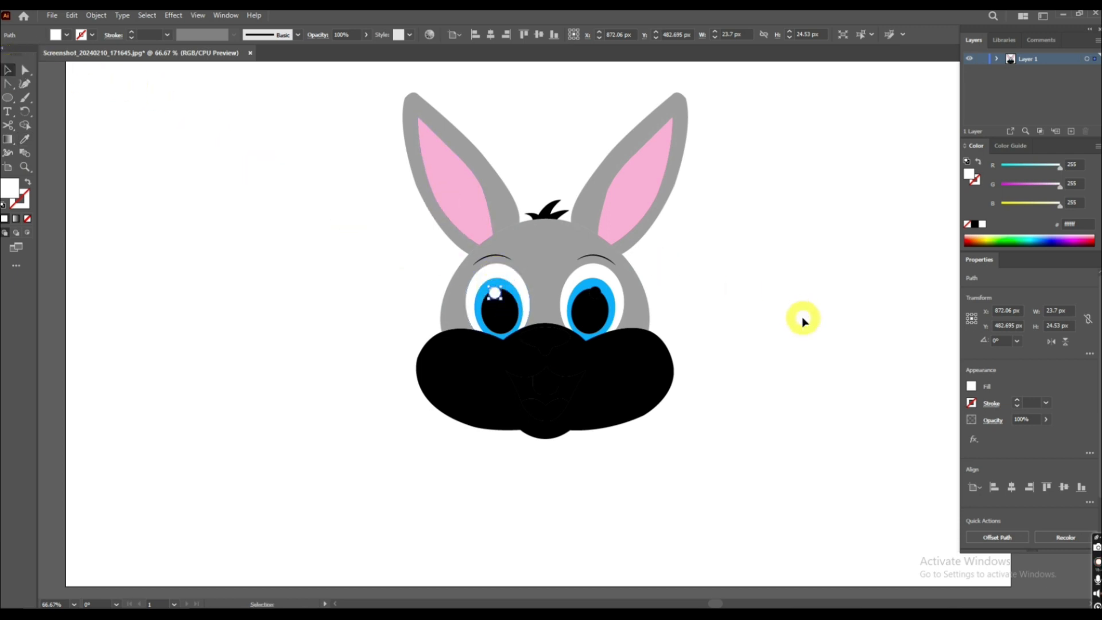
pyautogui.click(599, 292)
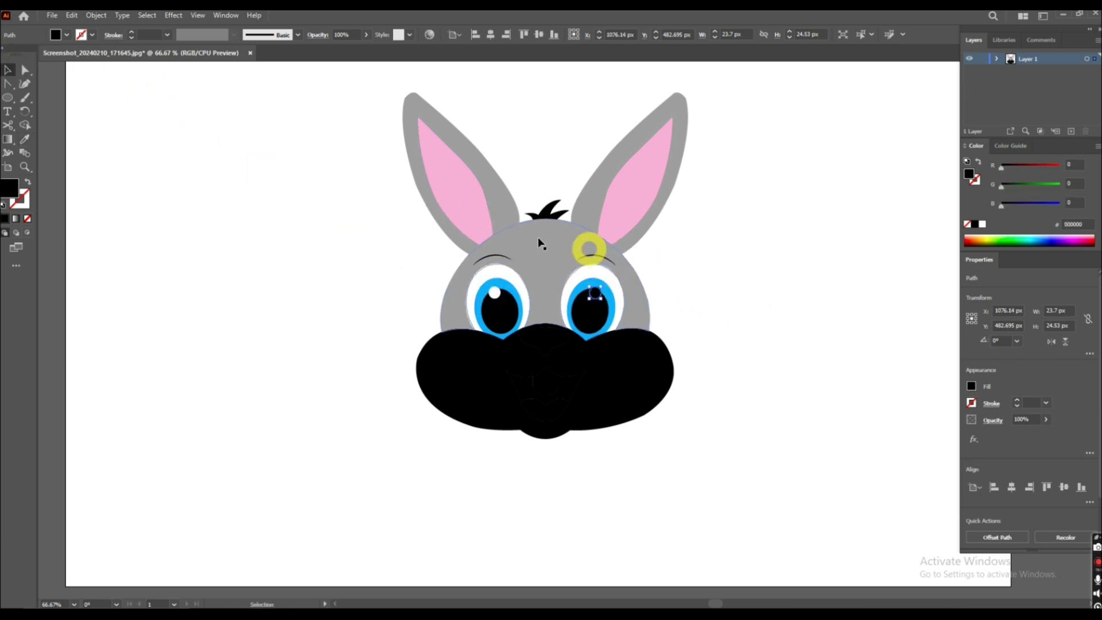
pyautogui.click(28, 142)
pyautogui.click(481, 287)
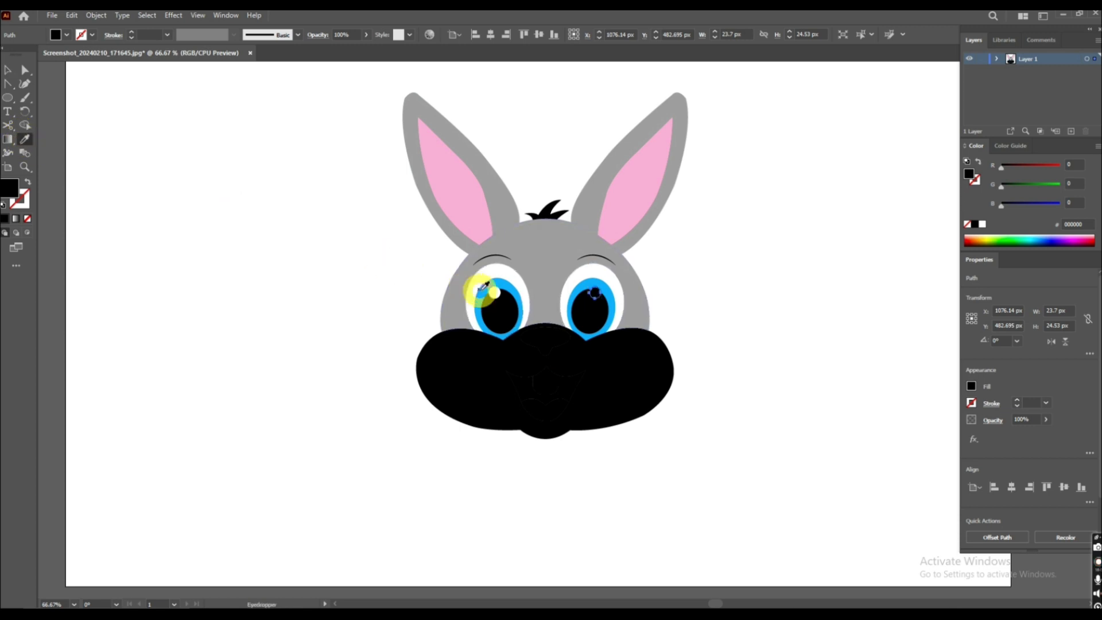
pyautogui.click(25, 70)
pyautogui.click(153, 158)
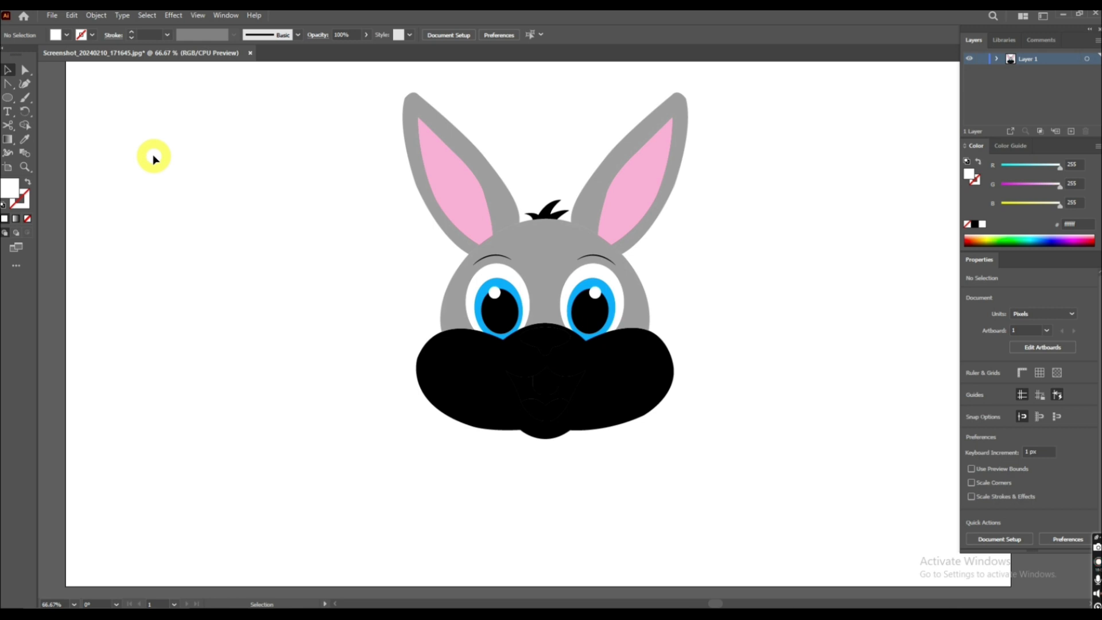
# Fill the rabbit's muzzle and cheek shape with light gray b5b9bc
pyautogui.click(445, 393)
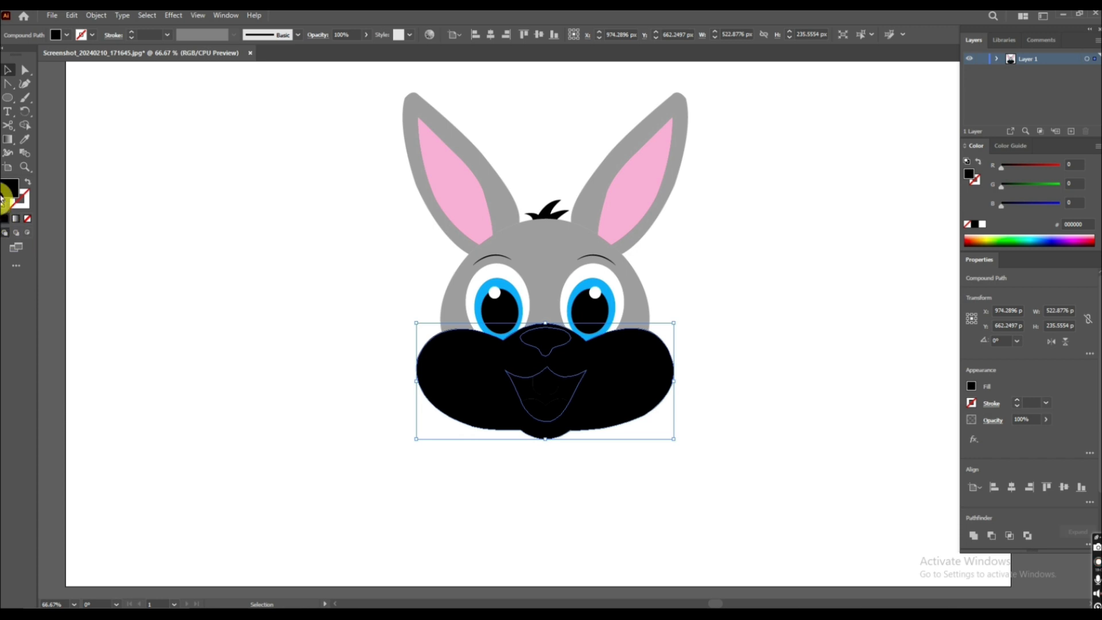
pyautogui.doubleClick(6, 190)
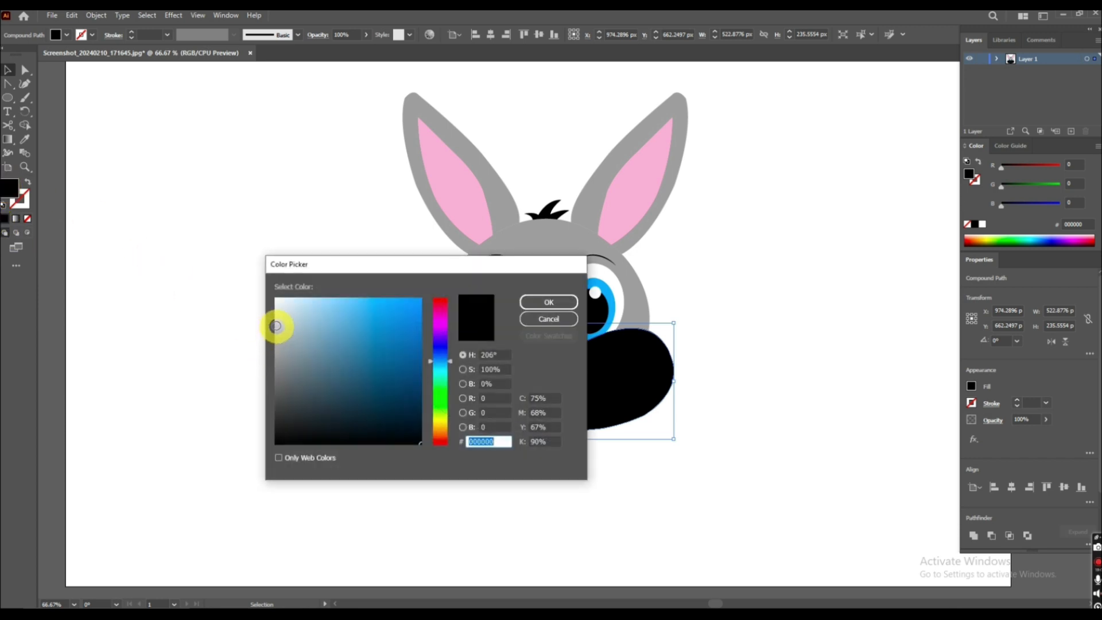
pyautogui.click(278, 322)
pyautogui.moveTo(278, 322); pyautogui.dragTo(280, 336)
pyautogui.click(561, 302)
pyautogui.click(274, 335)
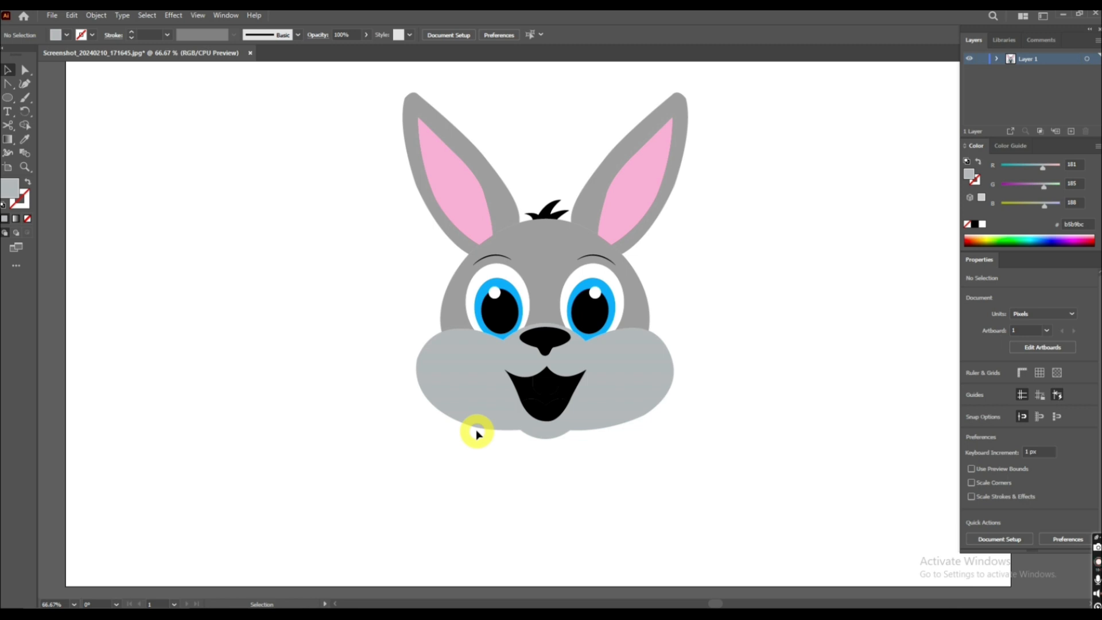
# Fill the tongue shape inside the mouth with pink ed4c7e
pyautogui.click(544, 418)
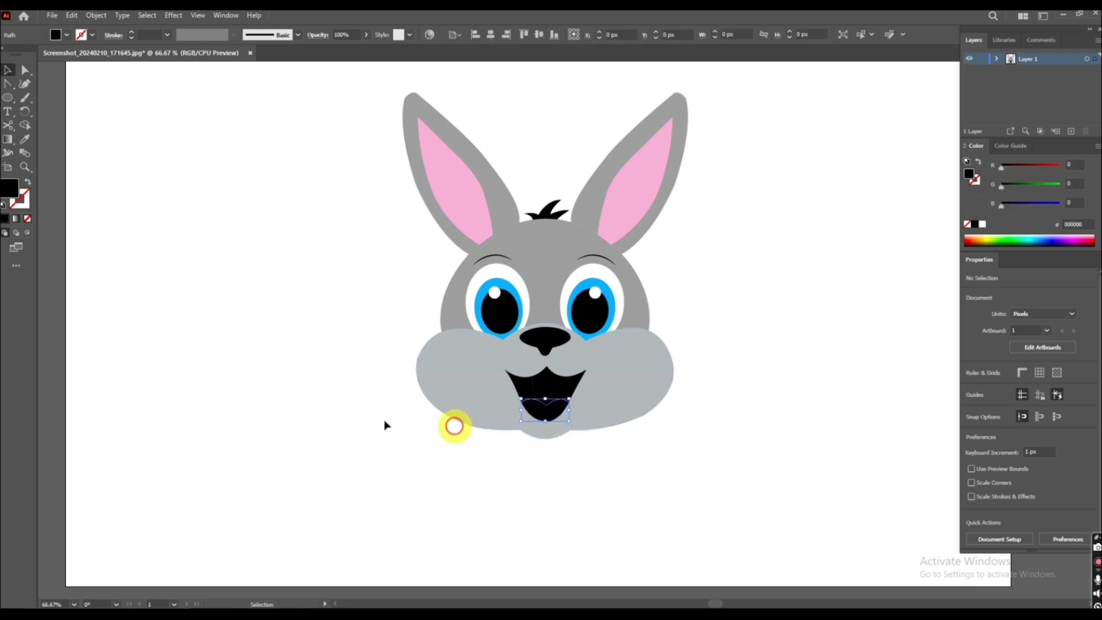
pyautogui.doubleClick(5, 192)
pyautogui.click(441, 306)
pyautogui.moveTo(402, 308)
pyautogui.mouseDown()
pyautogui.moveTo(344, 312)
pyautogui.moveTo(325, 295)
pyautogui.moveTo(320, 356)
pyautogui.moveTo(354, 309)
pyautogui.mouseUp()
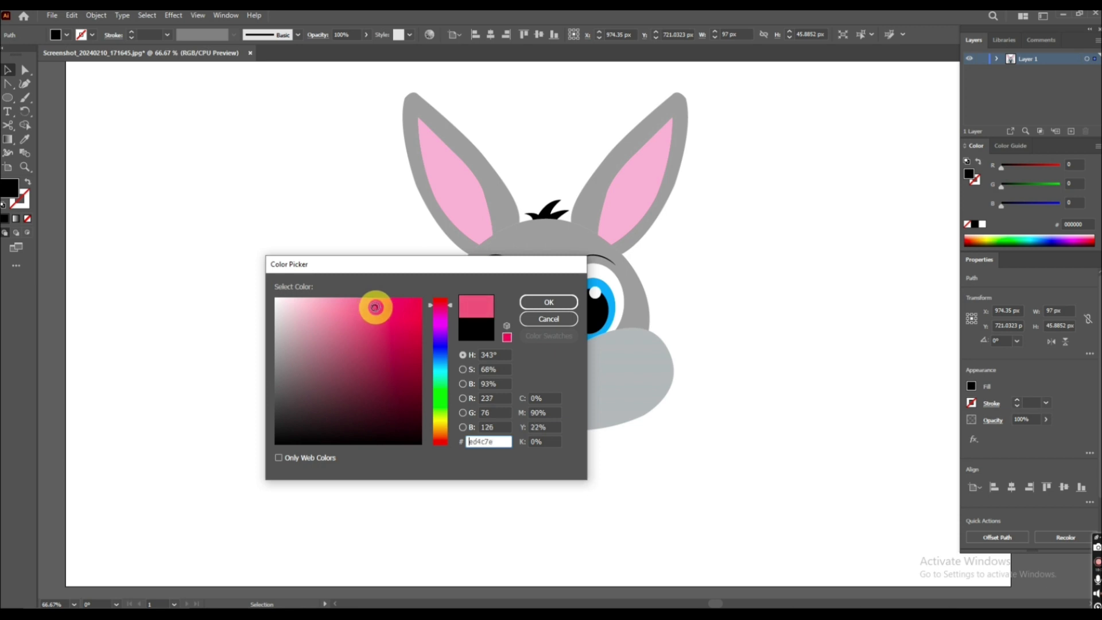
pyautogui.click(558, 303)
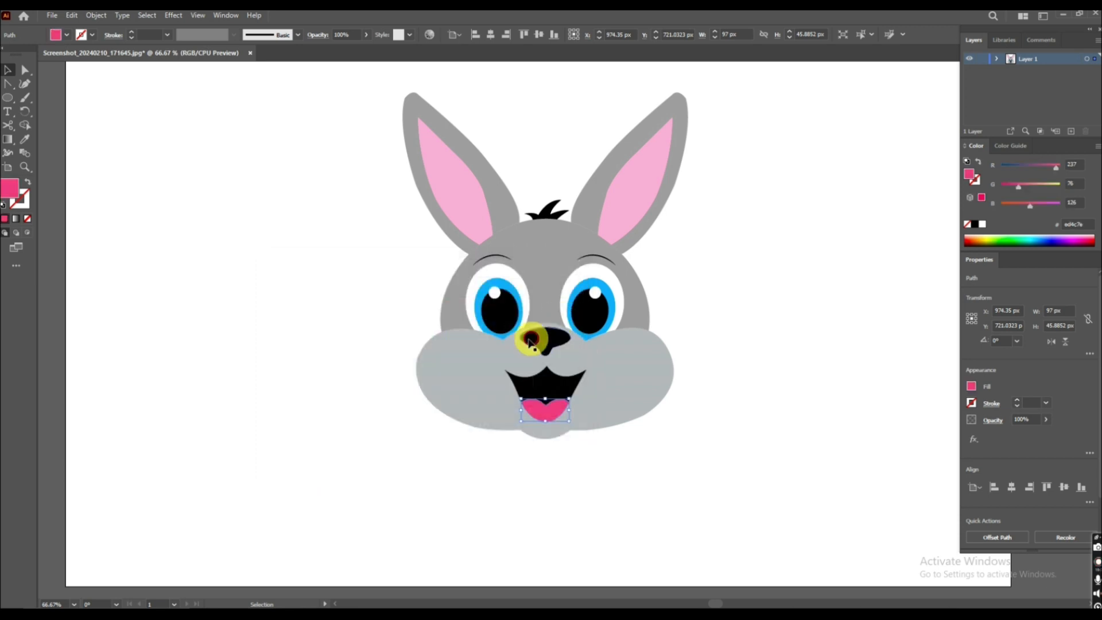
# Fill the front tooth shape in the mouth with white by sampling the left eye's white with the Eyedropper
pyautogui.click(554, 390)
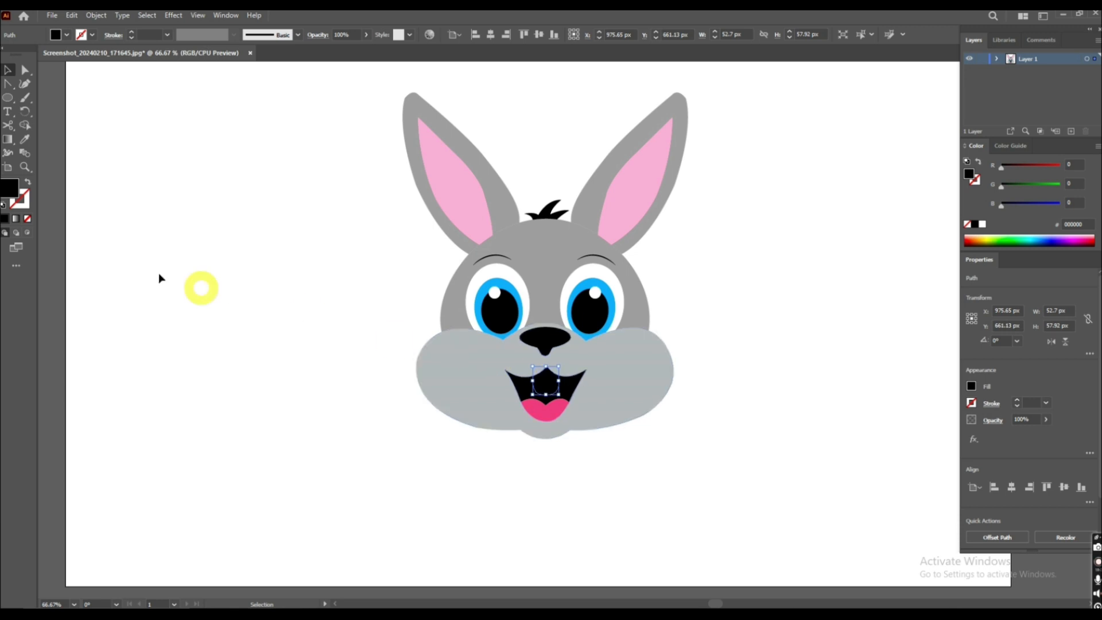
pyautogui.click(26, 139)
pyautogui.click(504, 268)
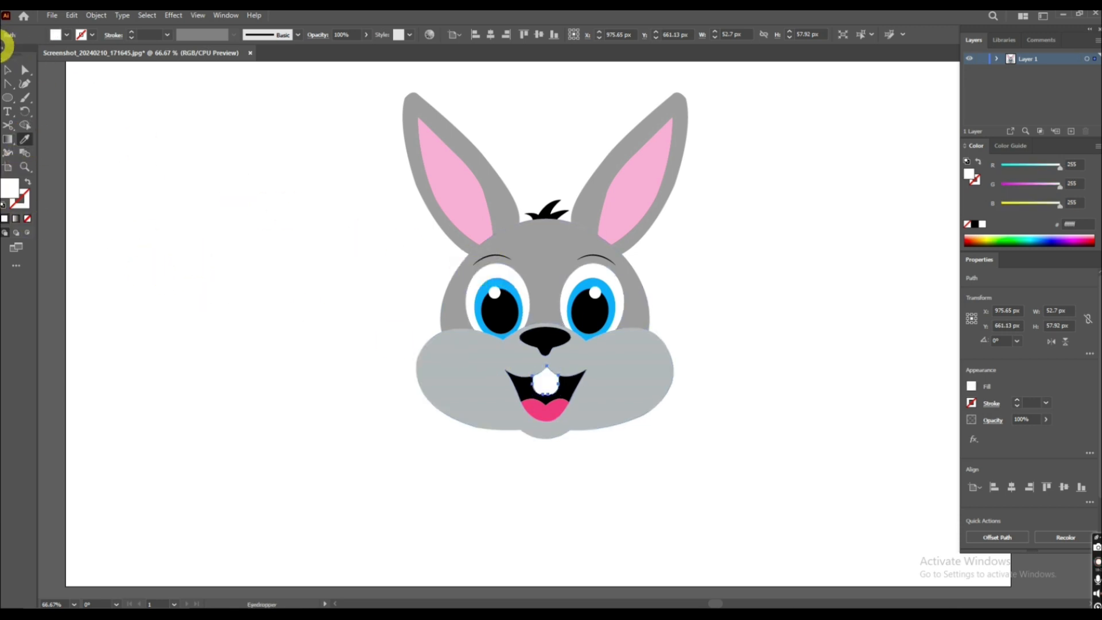
# Fill the mouth's interior shape around the tooth and tongue with dark reddish brown 350803
pyautogui.click(517, 388)
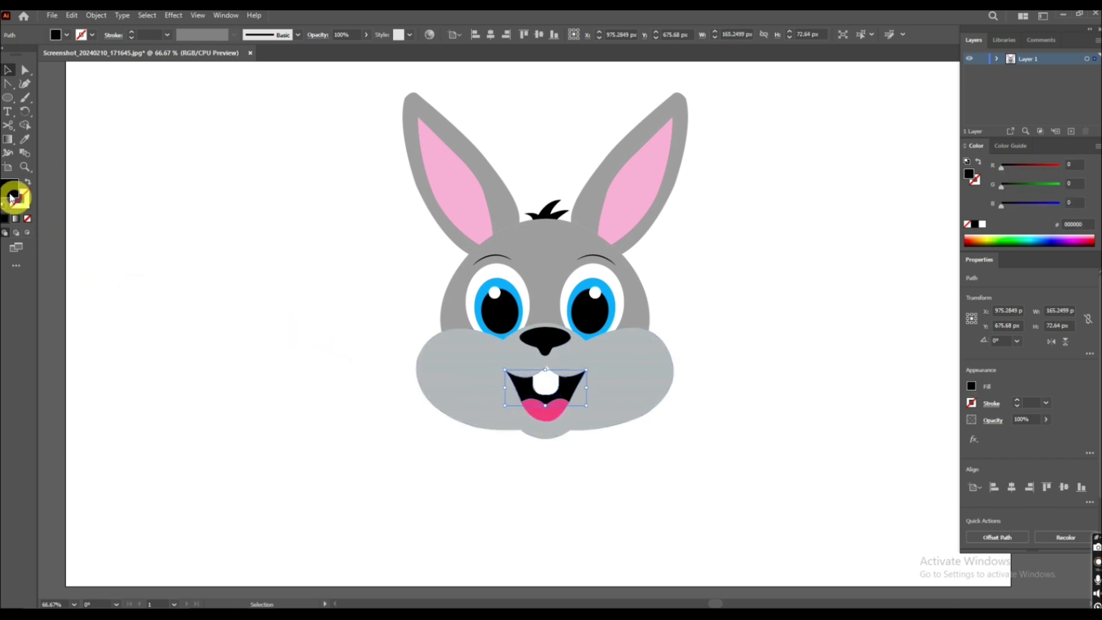
pyautogui.doubleClick(8, 191)
pyautogui.click(440, 307)
pyautogui.moveTo(442, 311); pyautogui.dragTo(445, 441)
pyautogui.click(411, 412)
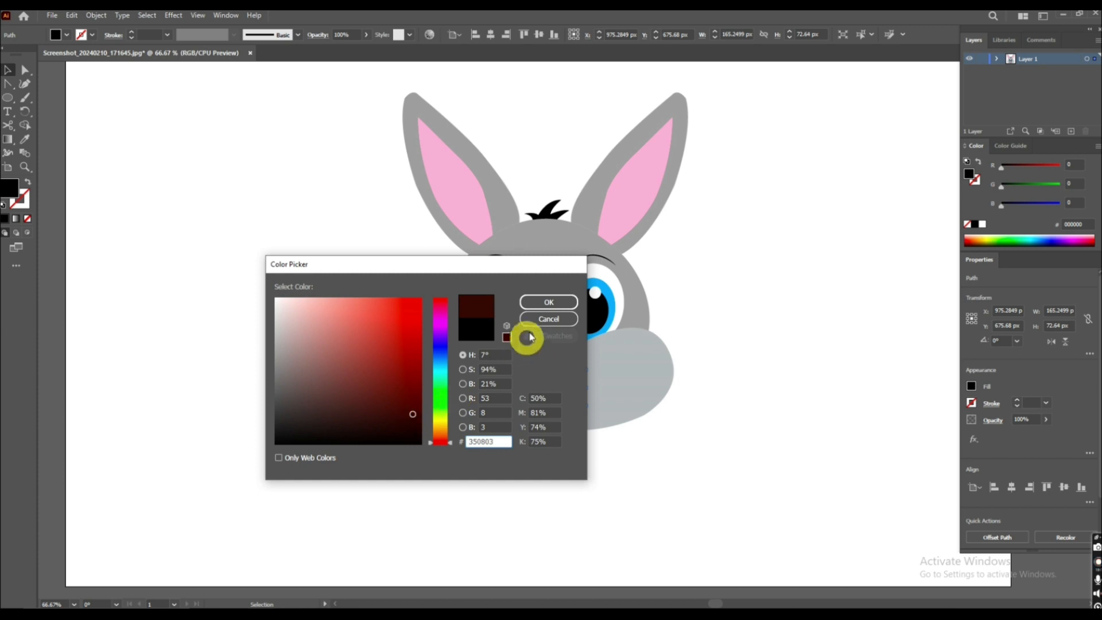
pyautogui.click(540, 302)
pyautogui.click(334, 384)
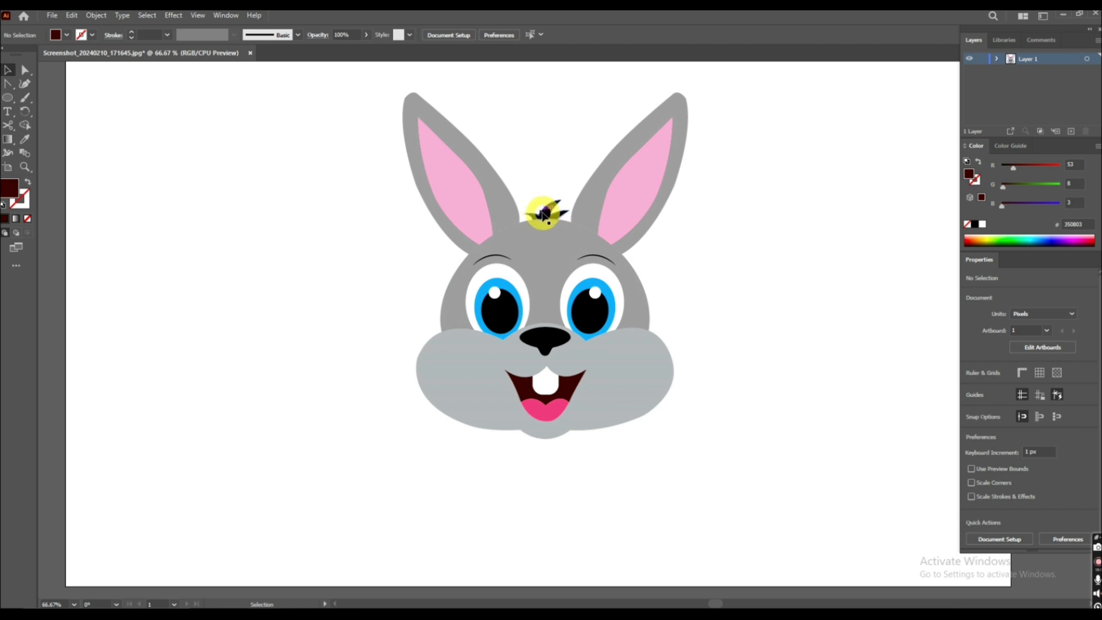
# Recolor the hair tuft on top of the head by sampling the head's gray with the Eyedropper
pyautogui.click(543, 214)
pyautogui.click(29, 143)
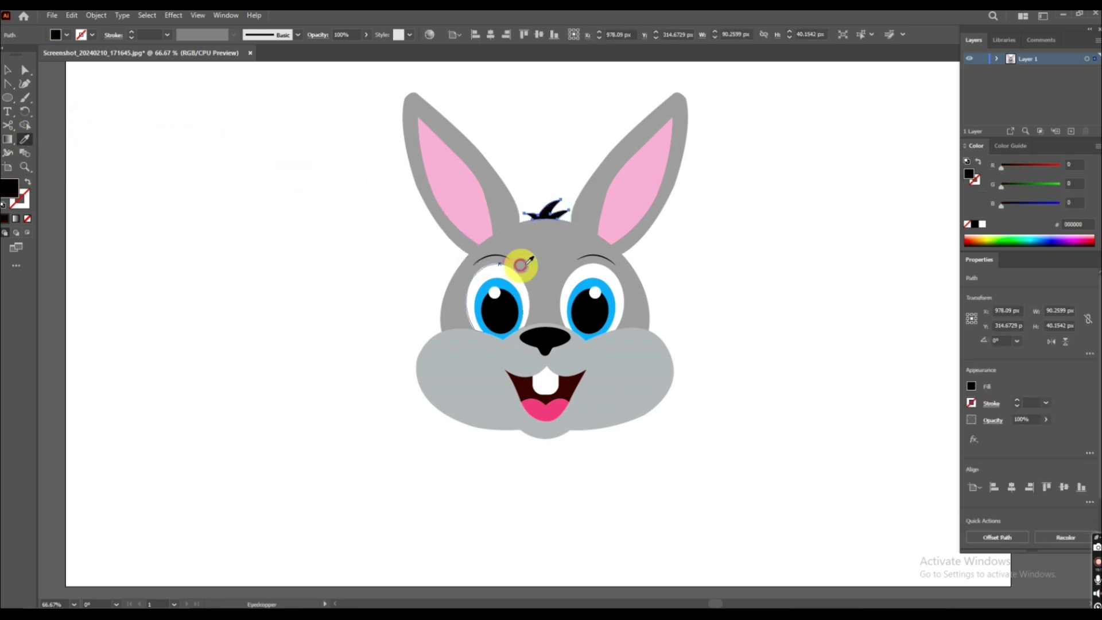
pyautogui.click(566, 239)
pyautogui.click(7, 72)
pyautogui.click(317, 242)
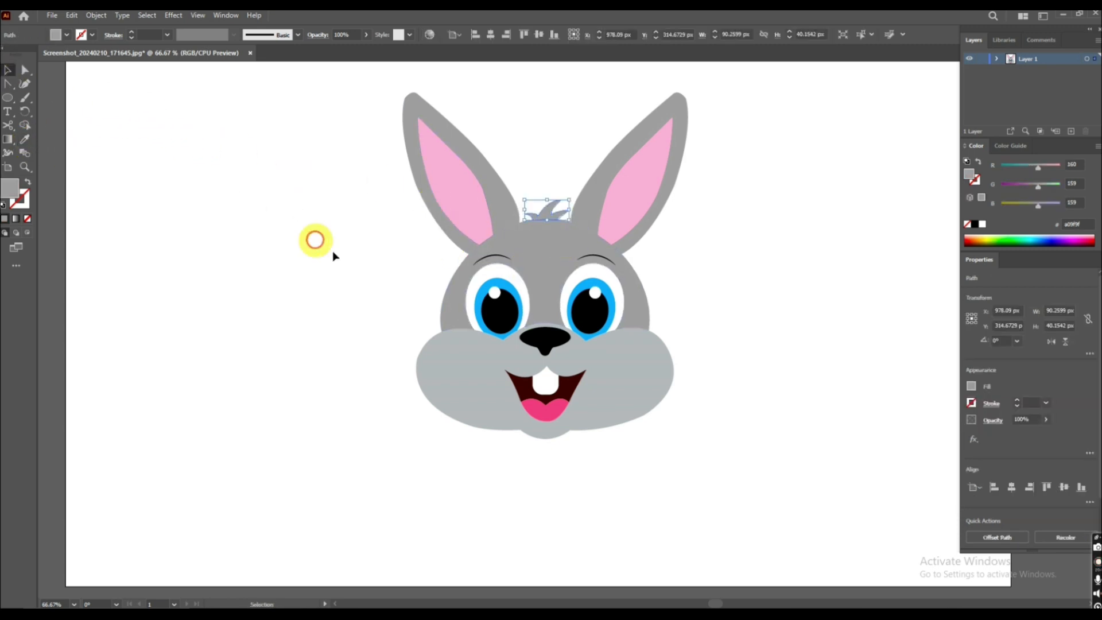
pyautogui.click(597, 377)
pyautogui.click(493, 389)
pyautogui.click(603, 276)
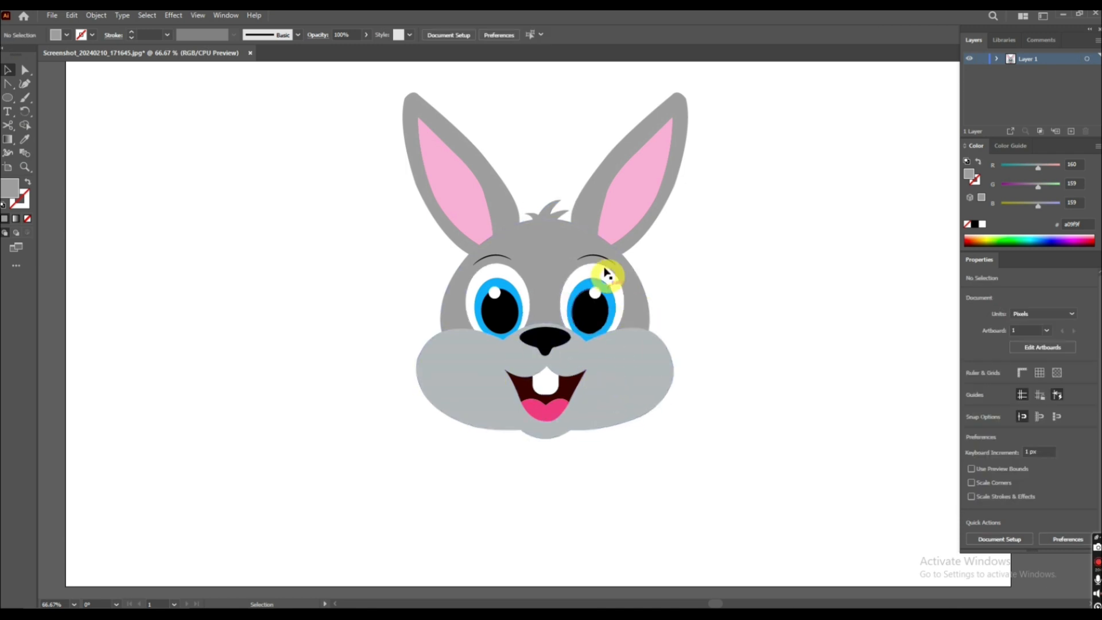
pyautogui.click(778, 311)
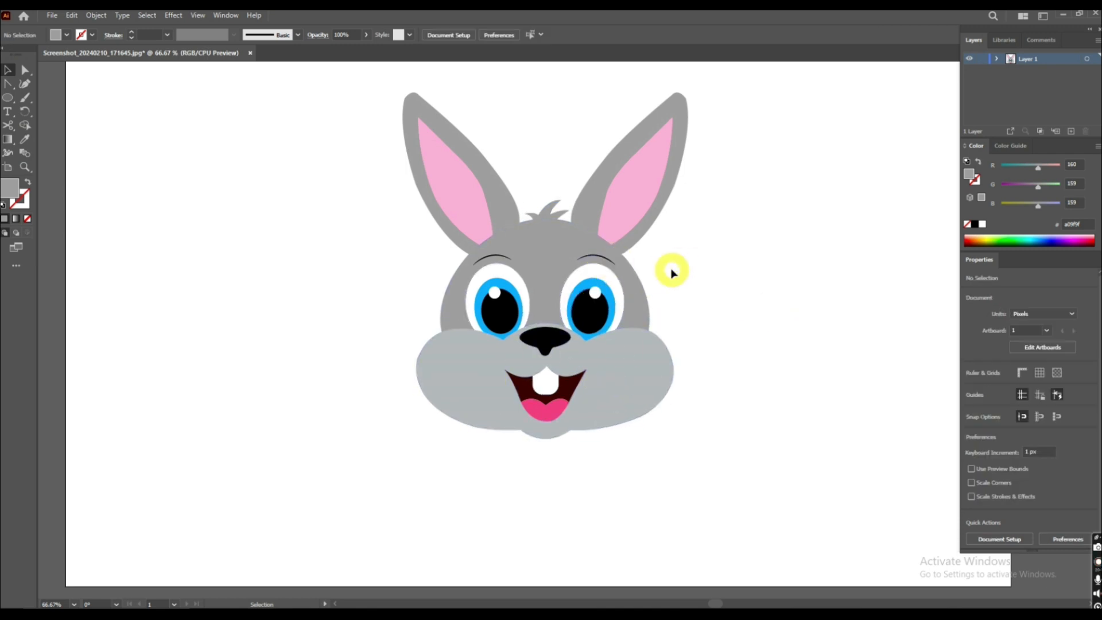
# Darken the fill of the head and both outer ears together to gray 8e8d8d
pyautogui.click(587, 217)
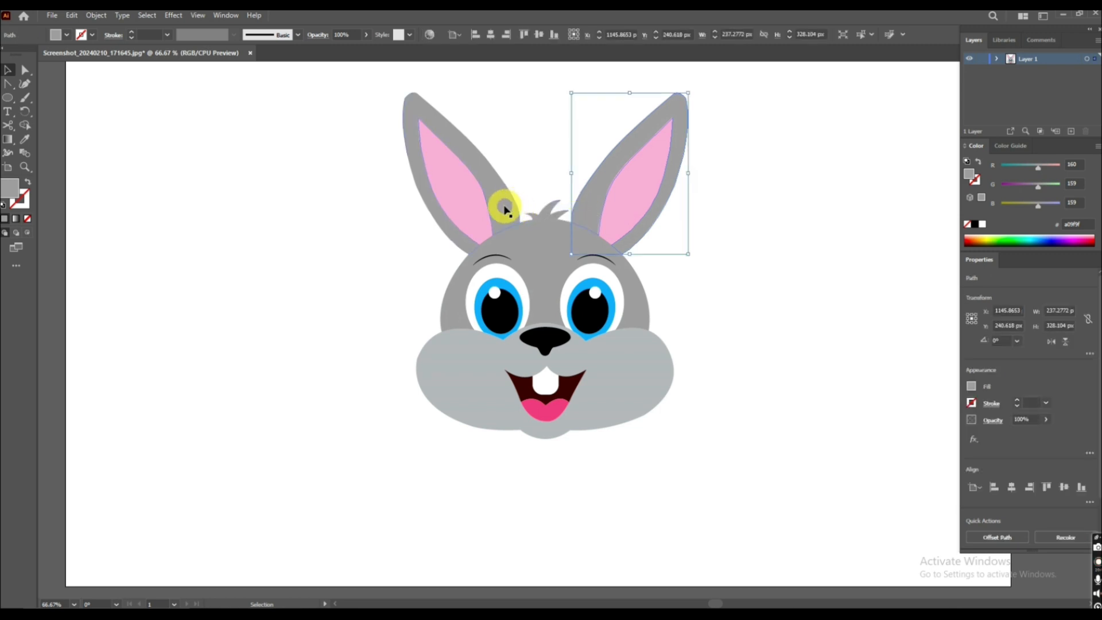
pyautogui.click(506, 208)
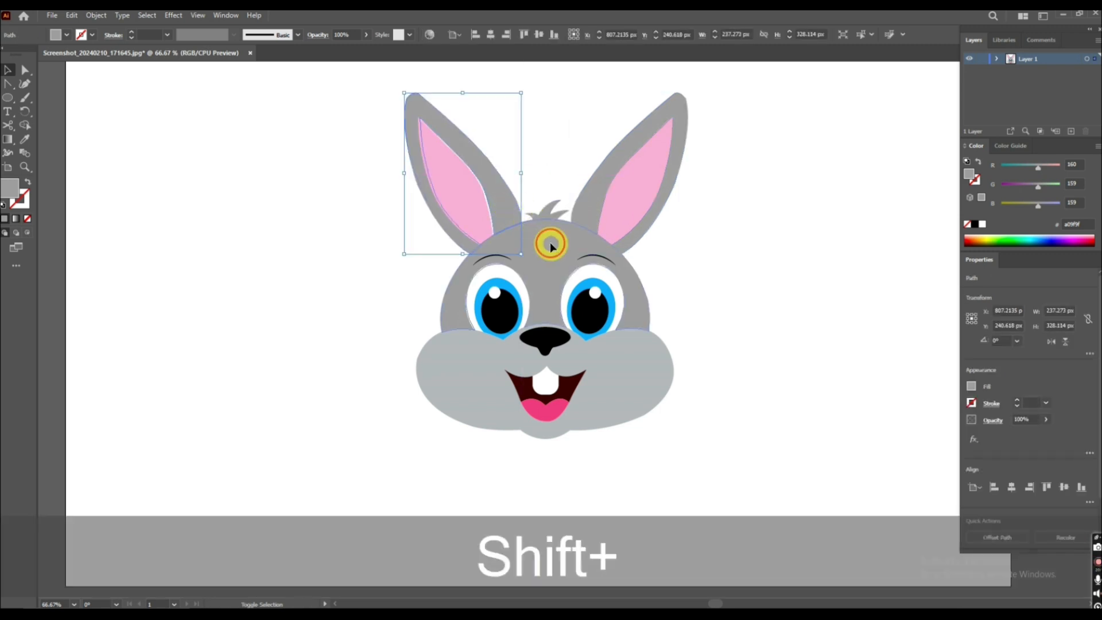
pyautogui.keyDown('shift'); pyautogui.click(556, 237); pyautogui.keyUp('shift')
pyautogui.keyDown('shift'); pyautogui.click(589, 210); pyautogui.keyUp('shift')
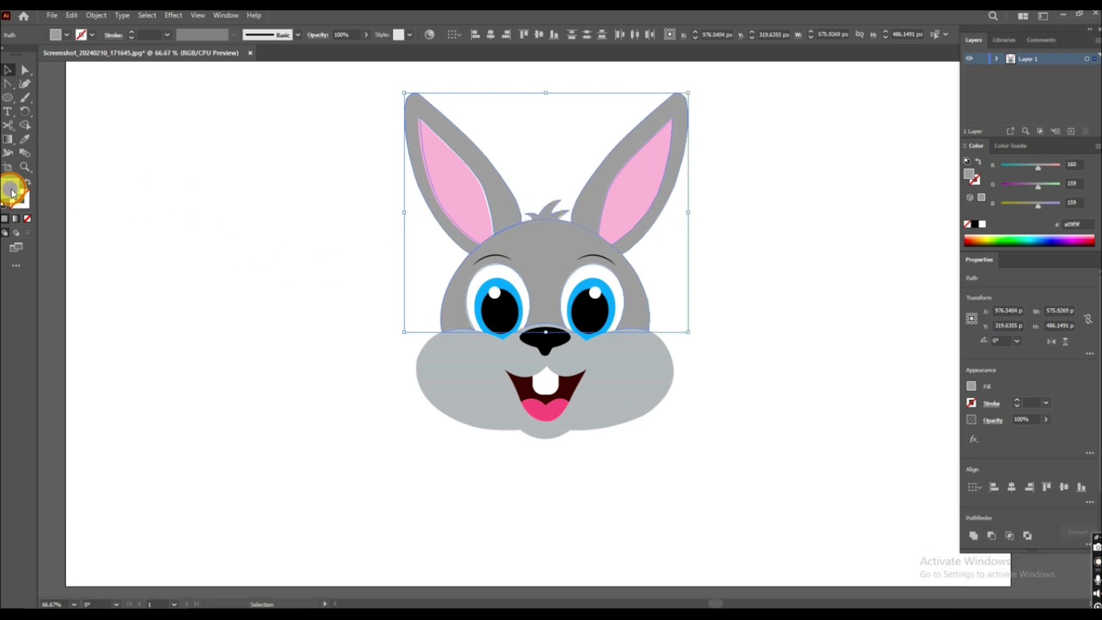
pyautogui.doubleClick(11, 189)
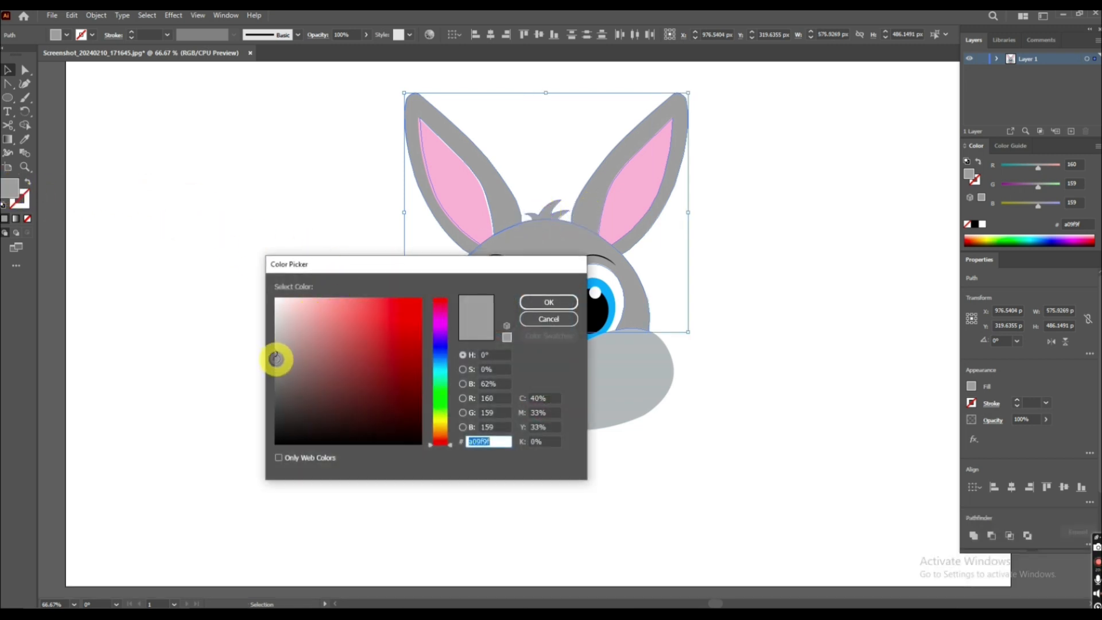
pyautogui.click(566, 303)
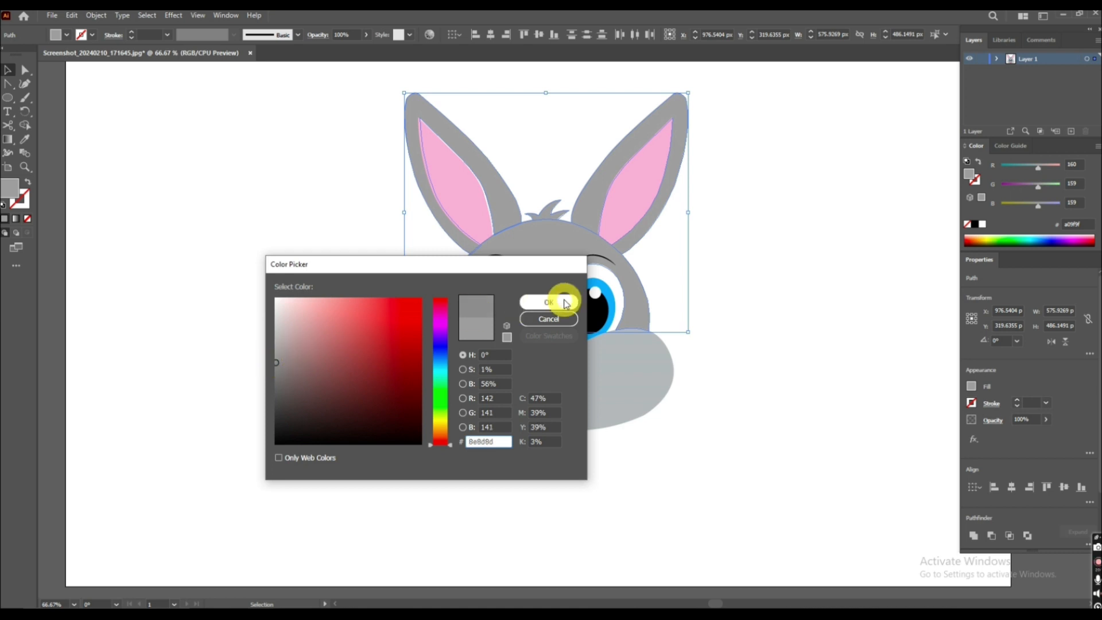
pyautogui.click(293, 232)
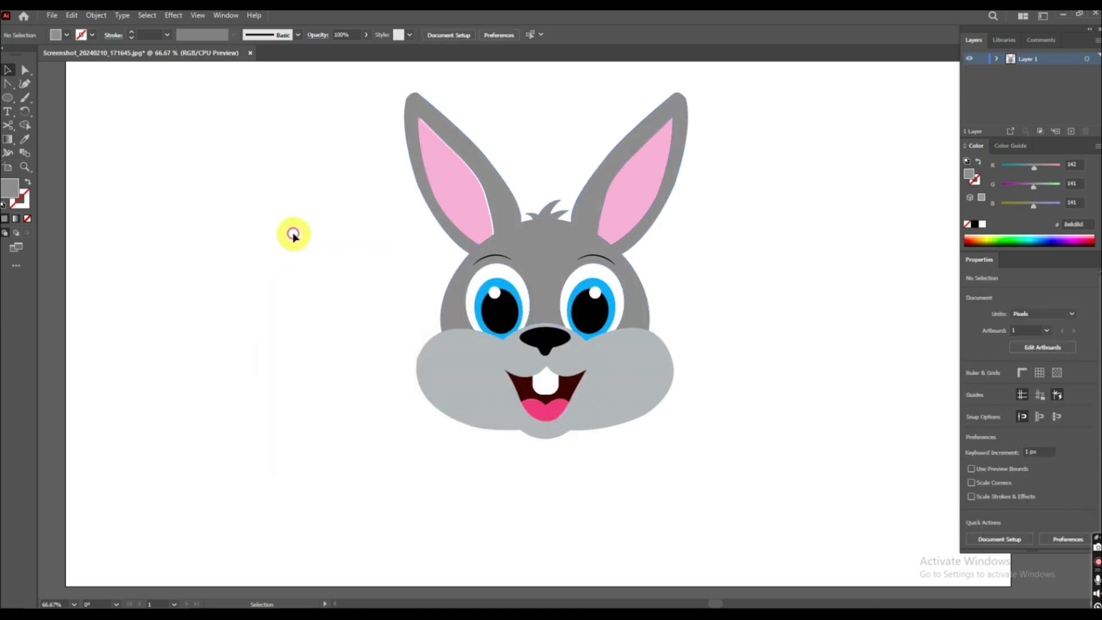
# Lighten the muzzle and cheek shape's fill to light gray c4c5c6
pyautogui.click(468, 377)
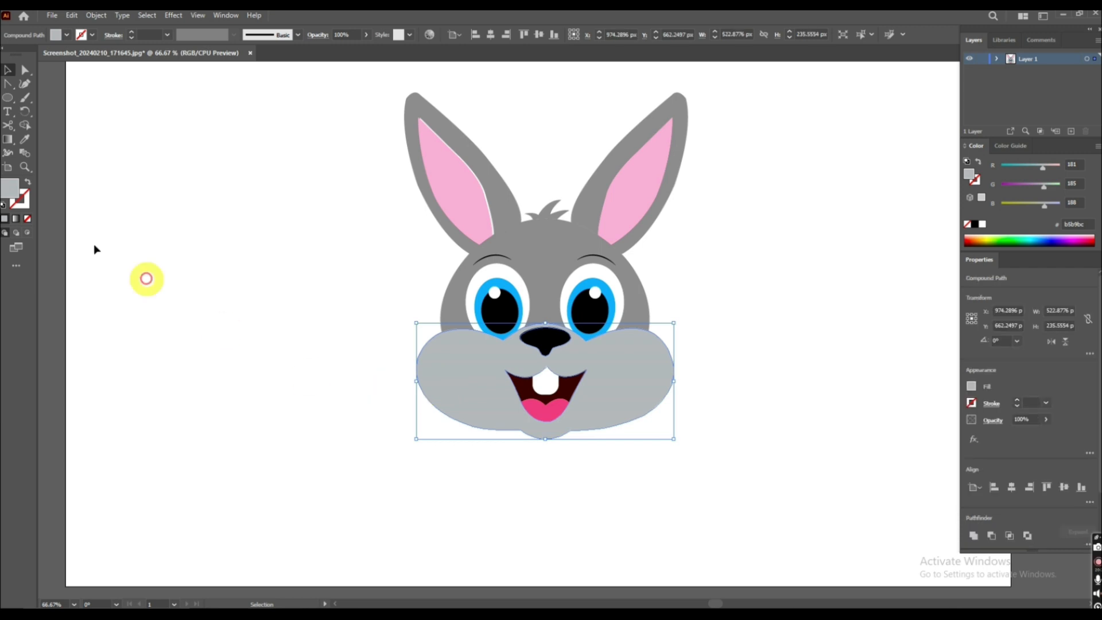
pyautogui.doubleClick(15, 199)
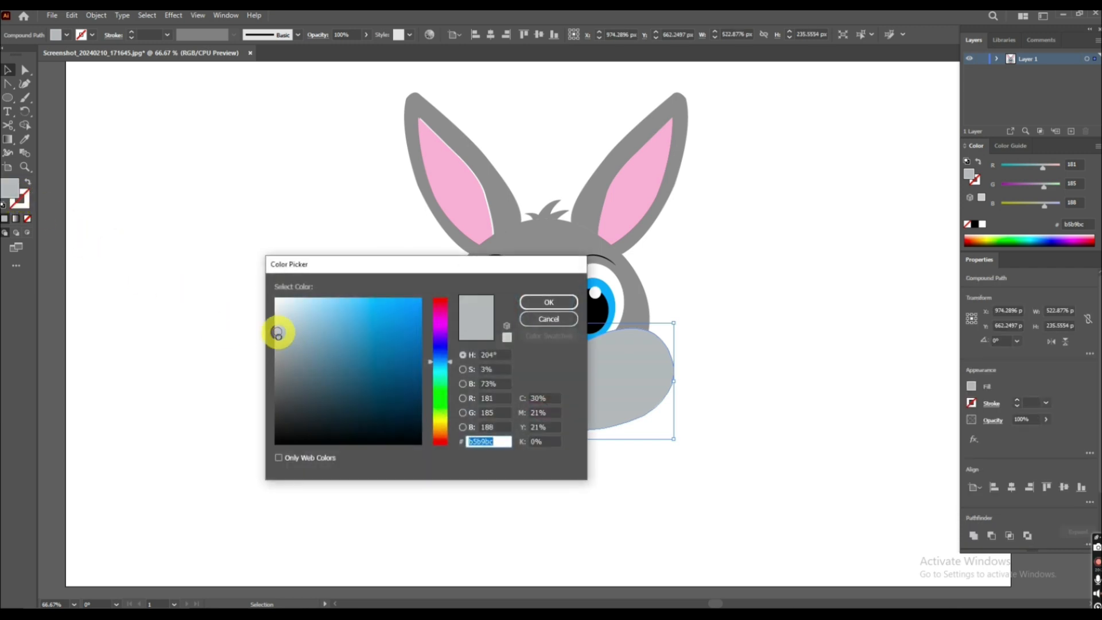
pyautogui.click(276, 329)
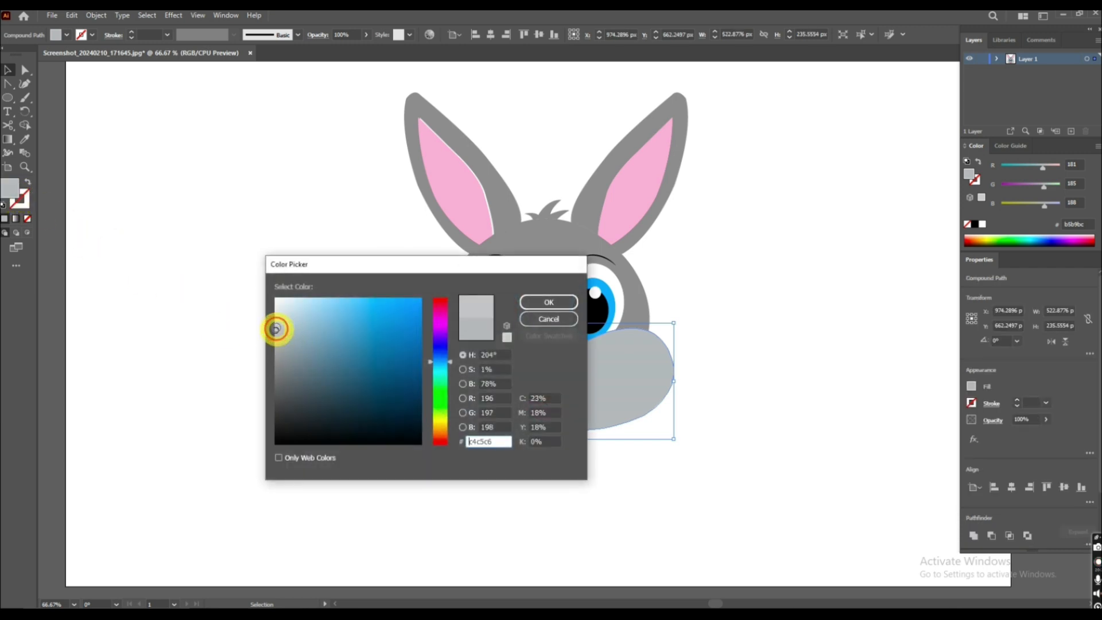
pyautogui.click(525, 301)
pyautogui.click(364, 343)
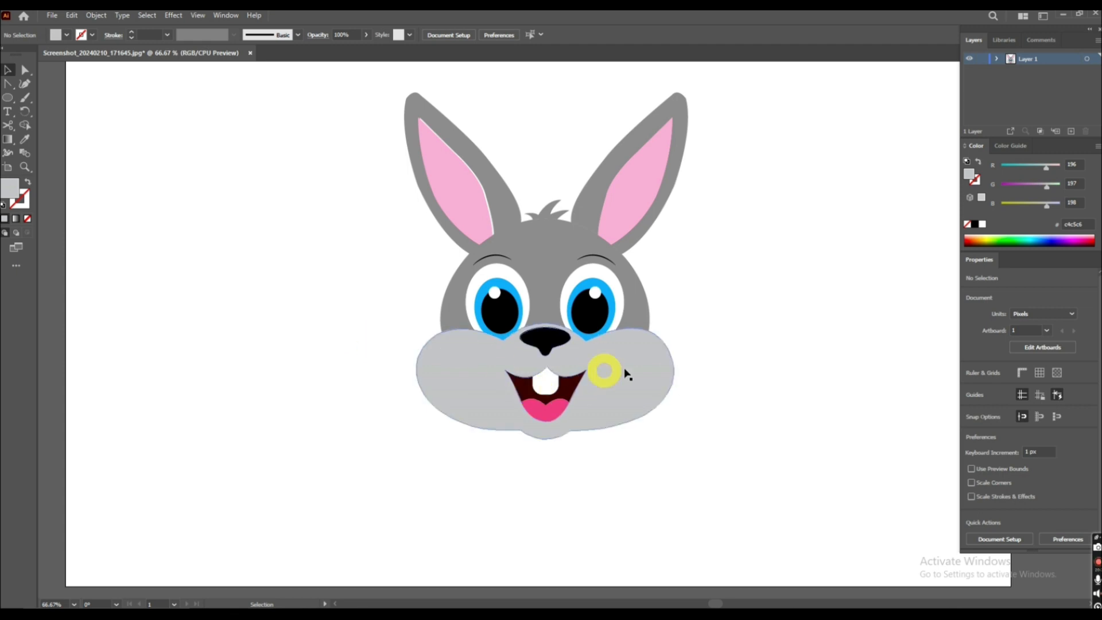
# Change the tongue's fill to a brighter pink, f96298
pyautogui.click(547, 411)
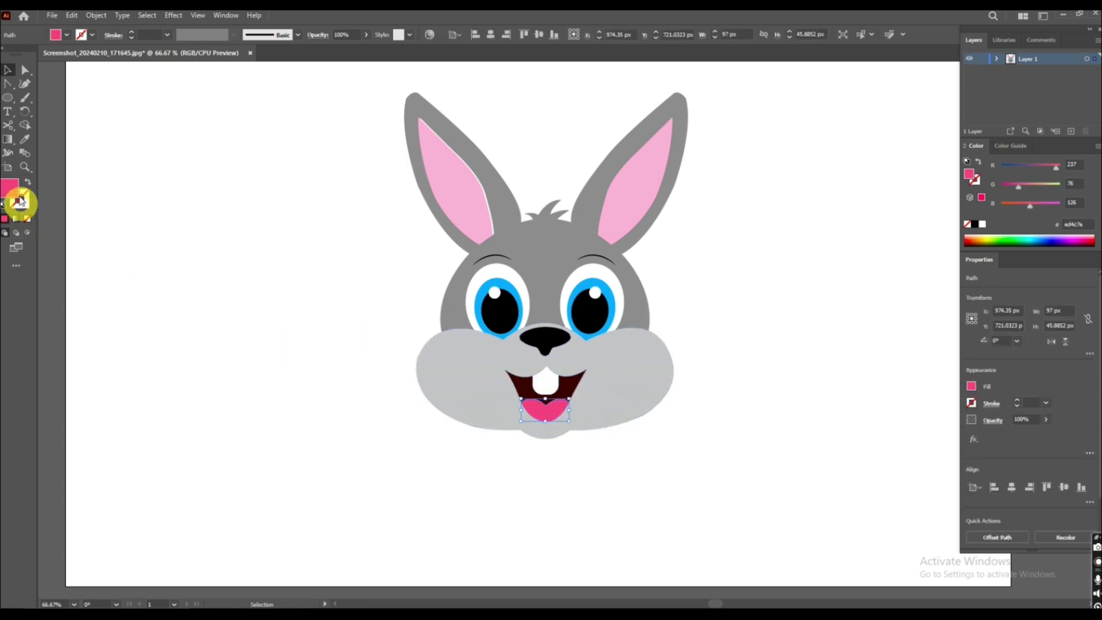
pyautogui.doubleClick(17, 192)
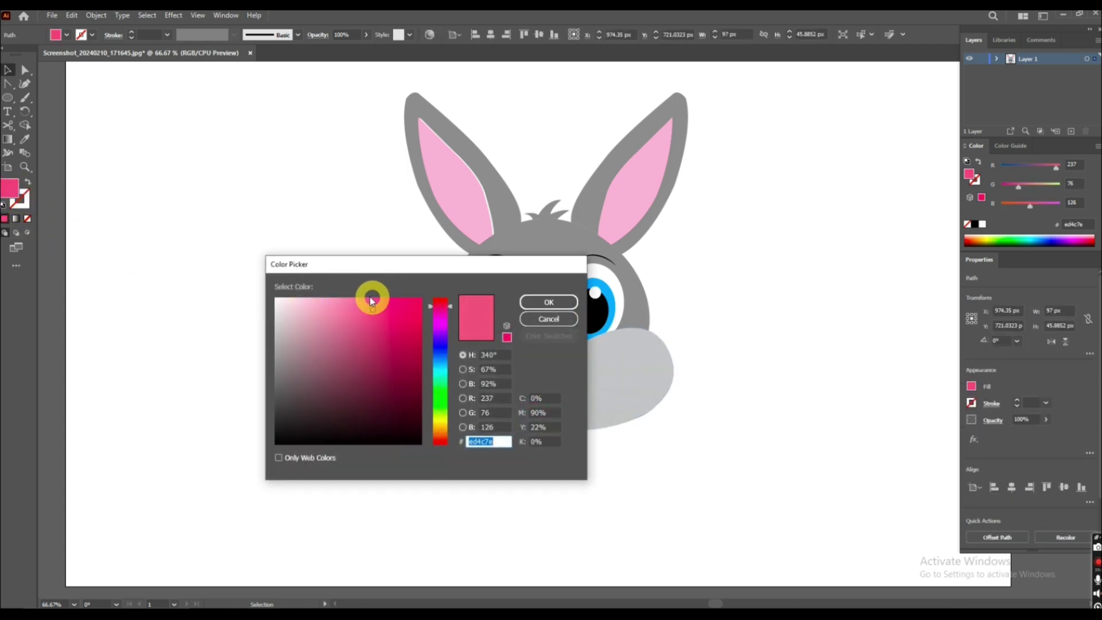
pyautogui.click(371, 300)
pyautogui.click(364, 301)
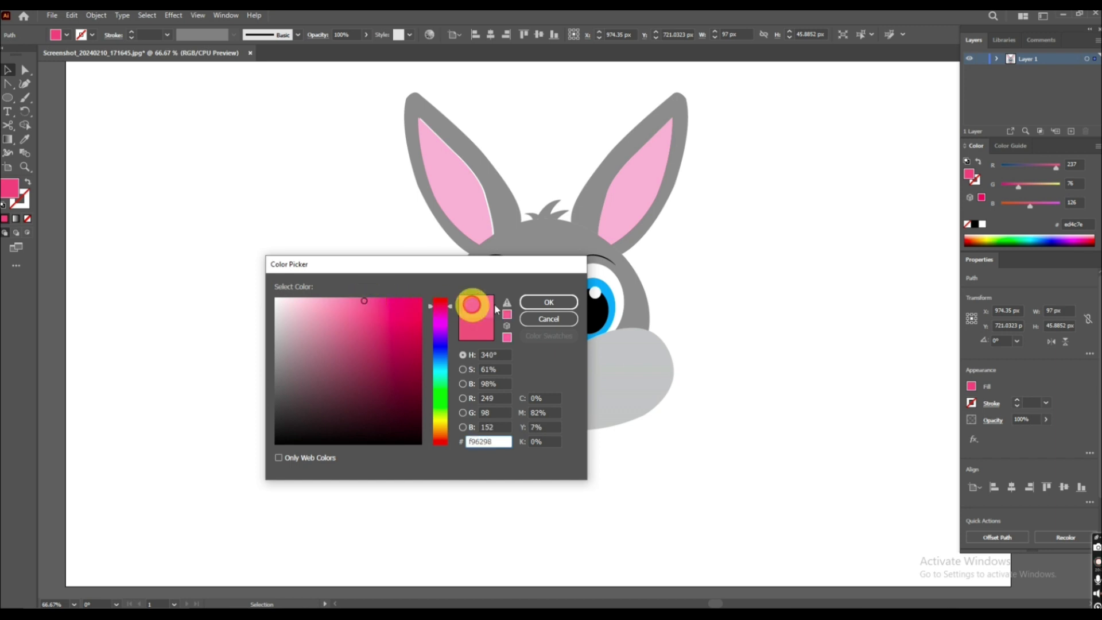
pyautogui.click(543, 305)
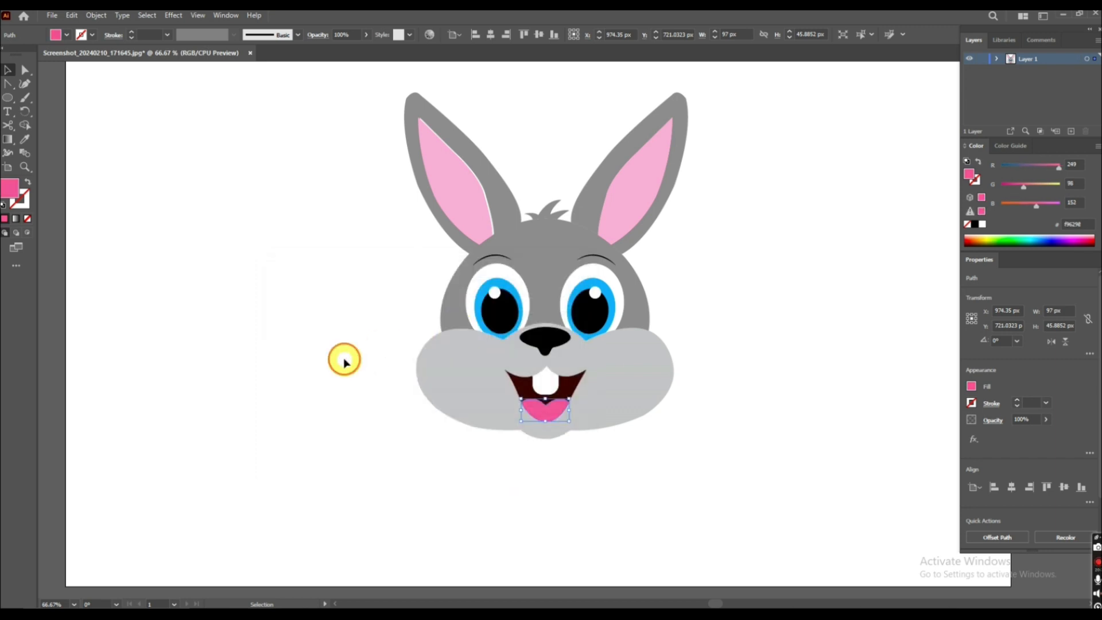
pyautogui.click(343, 360)
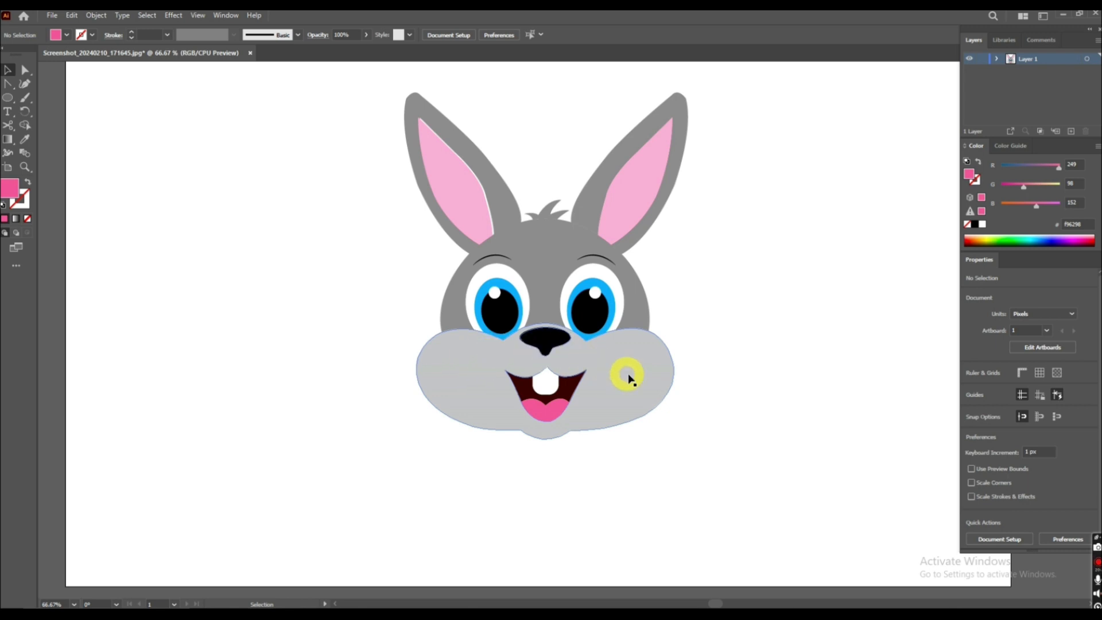
# Set the stroke weight of both eyebrows to 3 pt
pyautogui.click(599, 256)
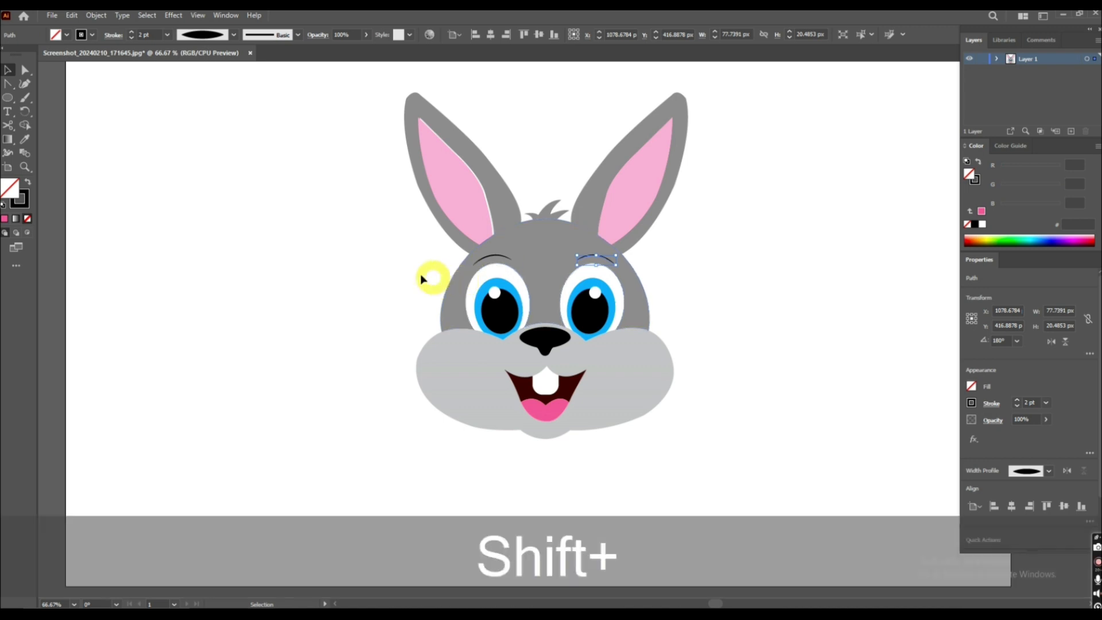
pyautogui.keyDown('shift'); pyautogui.click(482, 259); pyautogui.keyUp('shift')
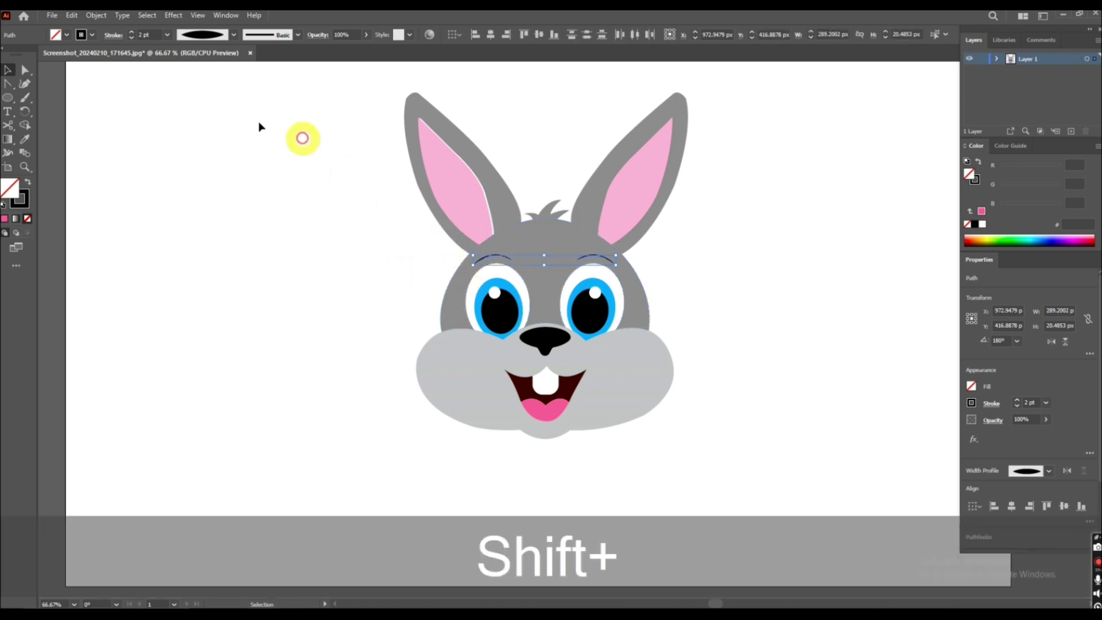
pyautogui.click(132, 33)
pyautogui.click(176, 93)
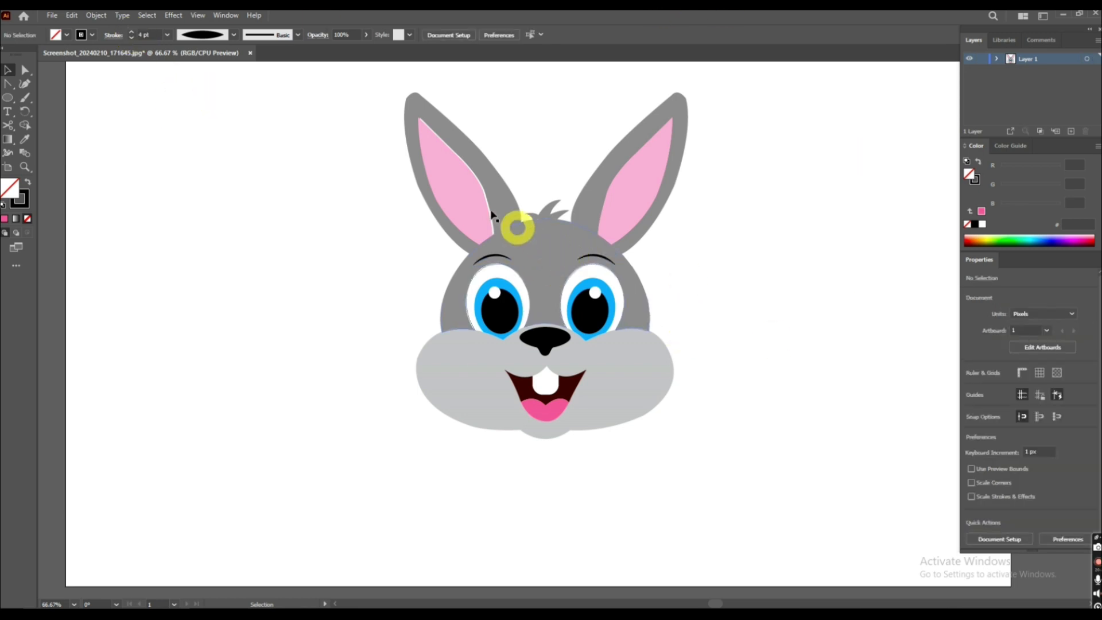
pyautogui.hotkey('ctrl', 'z')
pyautogui.hotkey('ctrl', 'z')
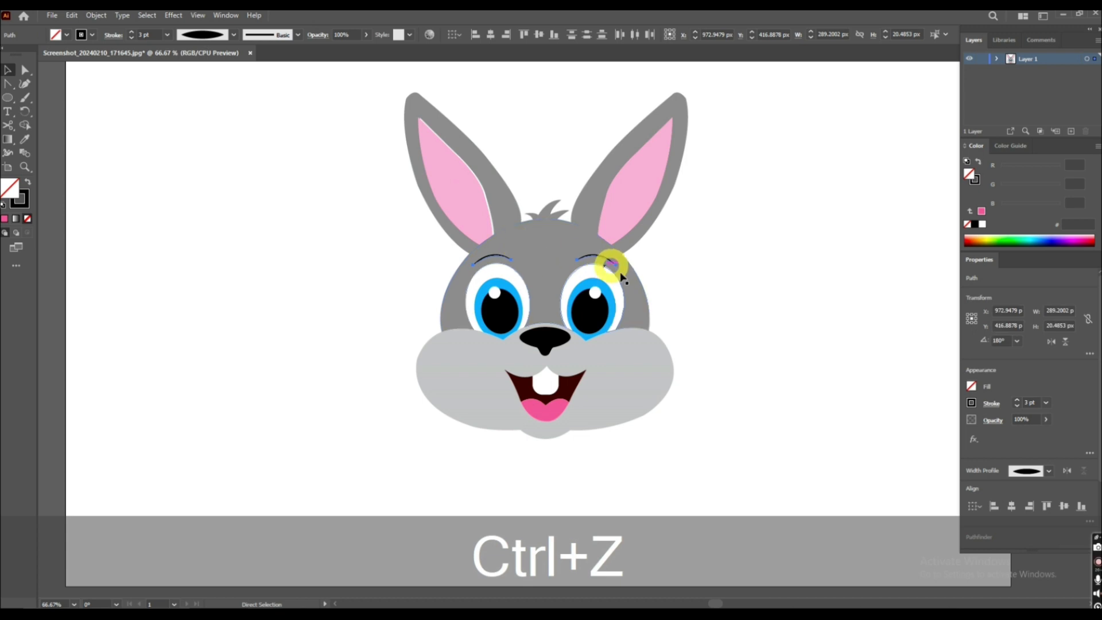
pyautogui.click(742, 267)
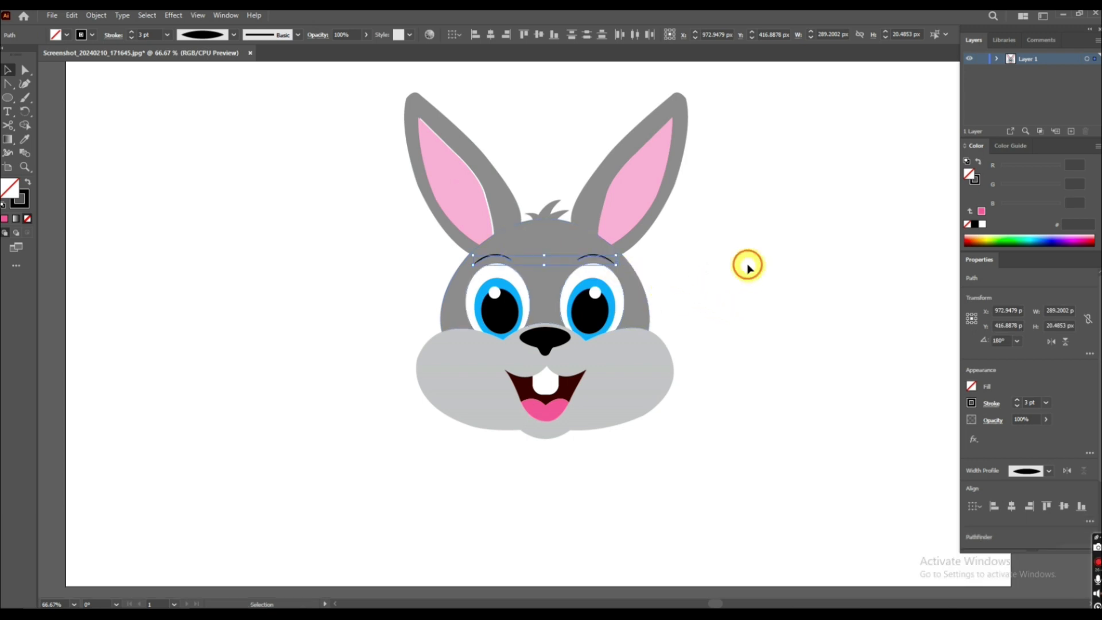
# Nudge the pink inner shape of the left ear so it covers the thin white gap along its edge
pyautogui.click(489, 214)
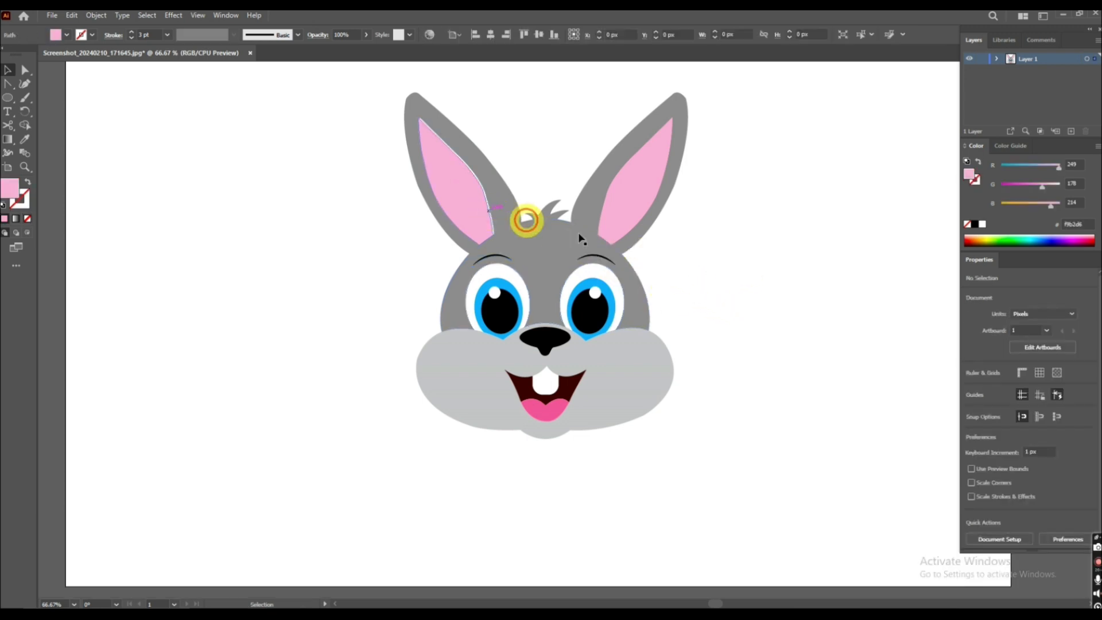
pyautogui.click(707, 269)
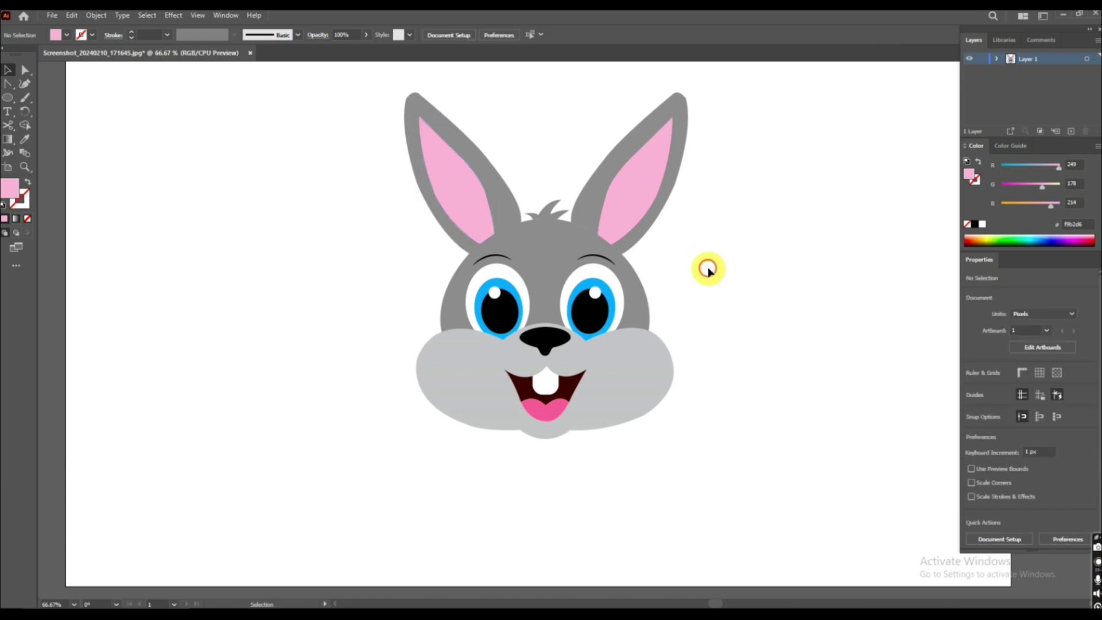
pyautogui.click(480, 225)
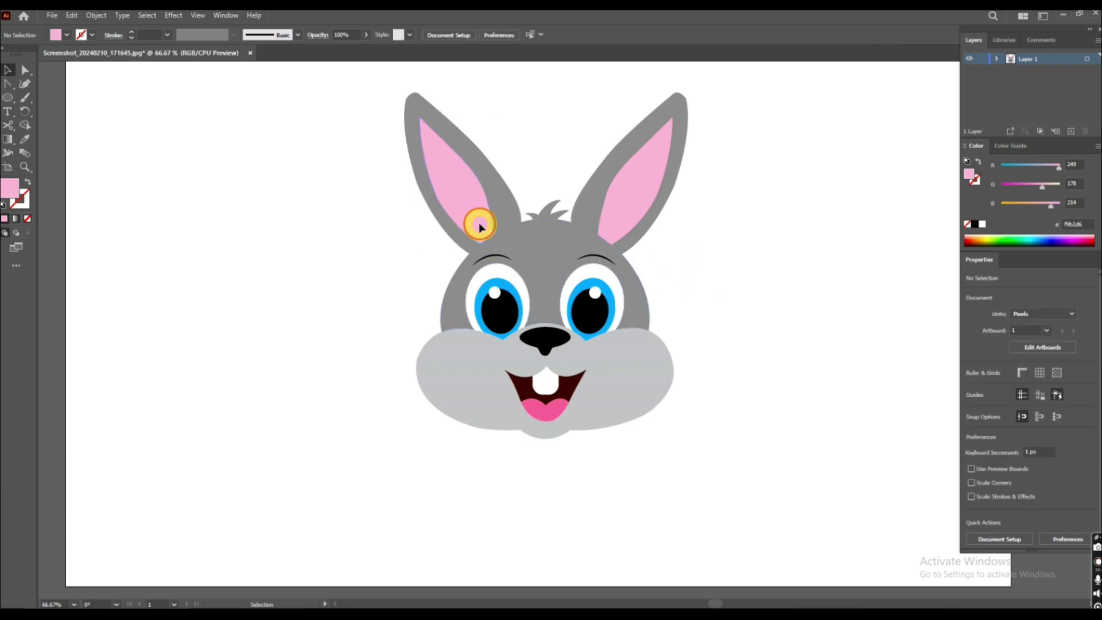
pyautogui.click(766, 278)
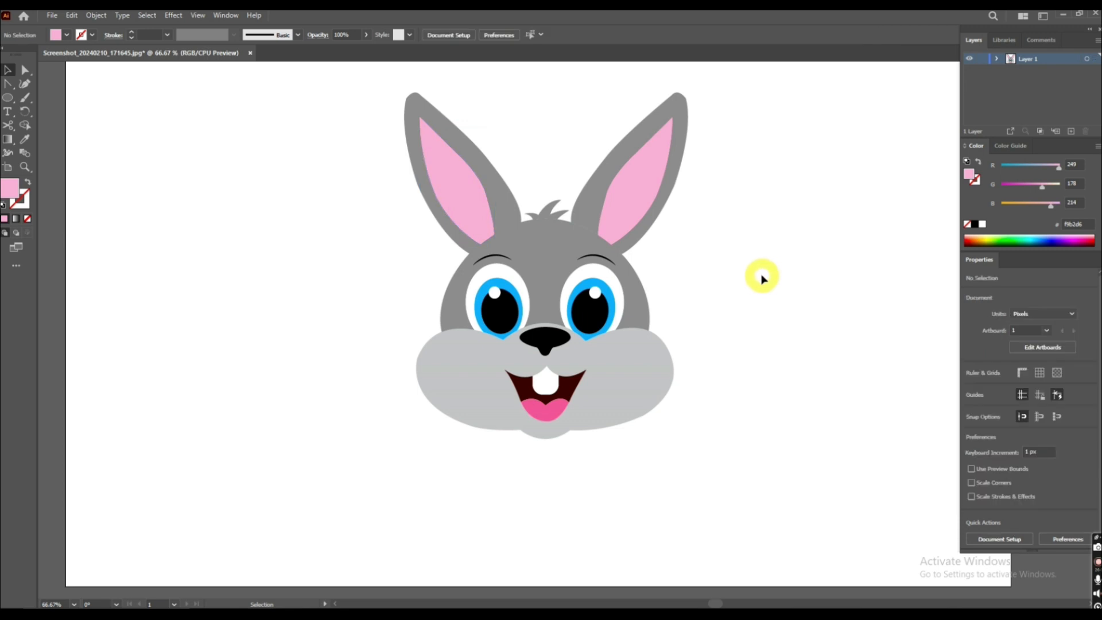
# Group all the shapes of the rabbit face into a single object
pyautogui.scroll(1, 716, 280)
pyautogui.scroll(1, 721, 258)
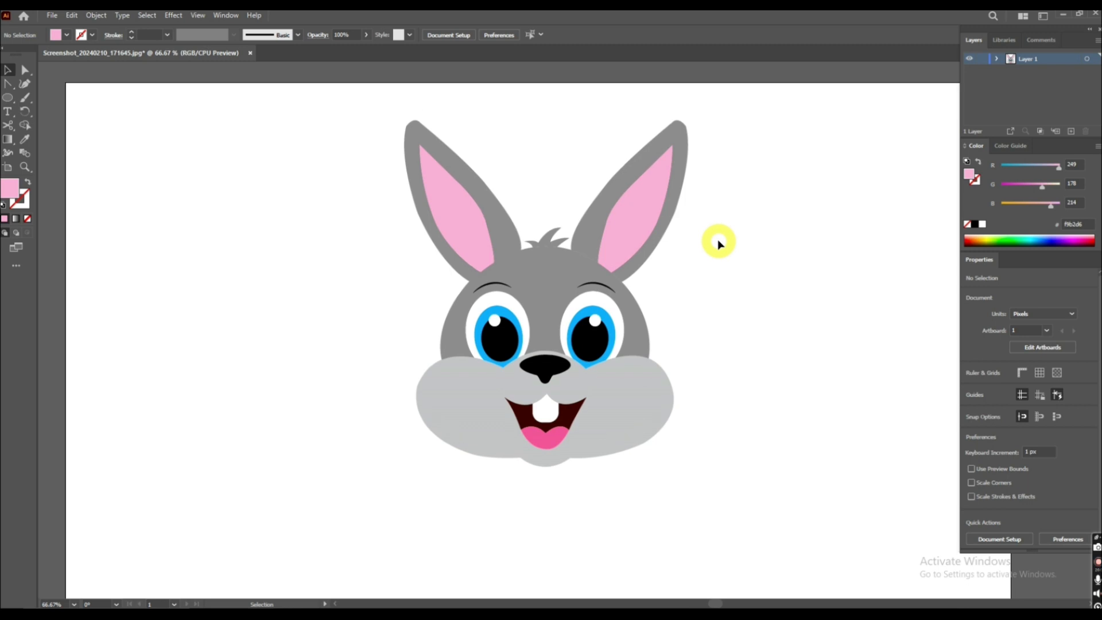
pyautogui.moveTo(373, 138); pyautogui.dragTo(758, 483)
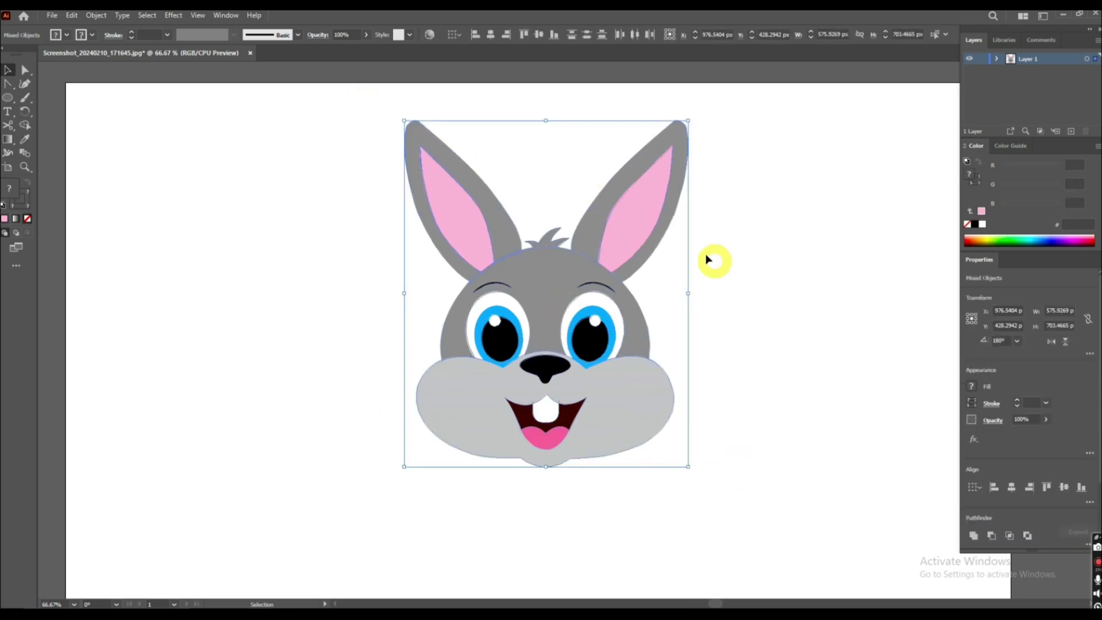
pyautogui.click(71, 16)
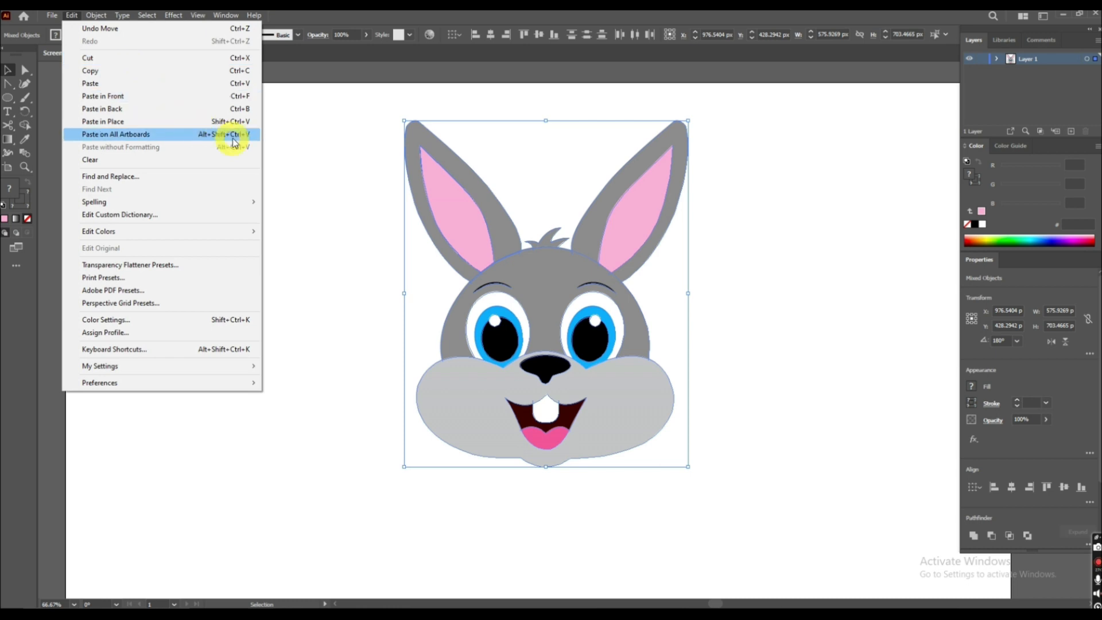
pyautogui.rightClick(328, 165)
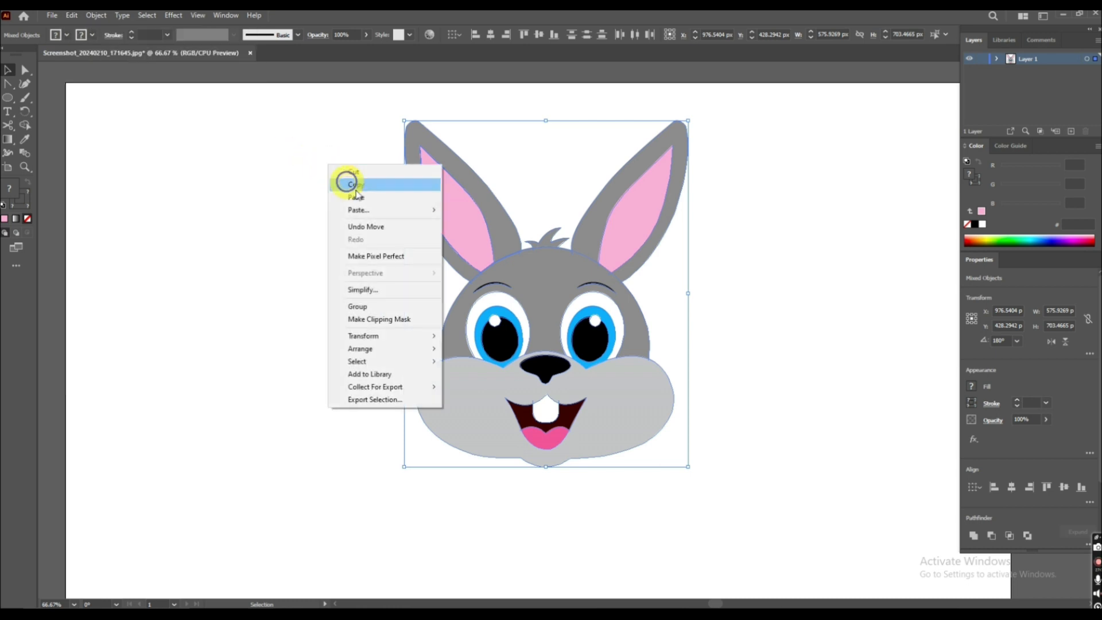
pyautogui.click(409, 314)
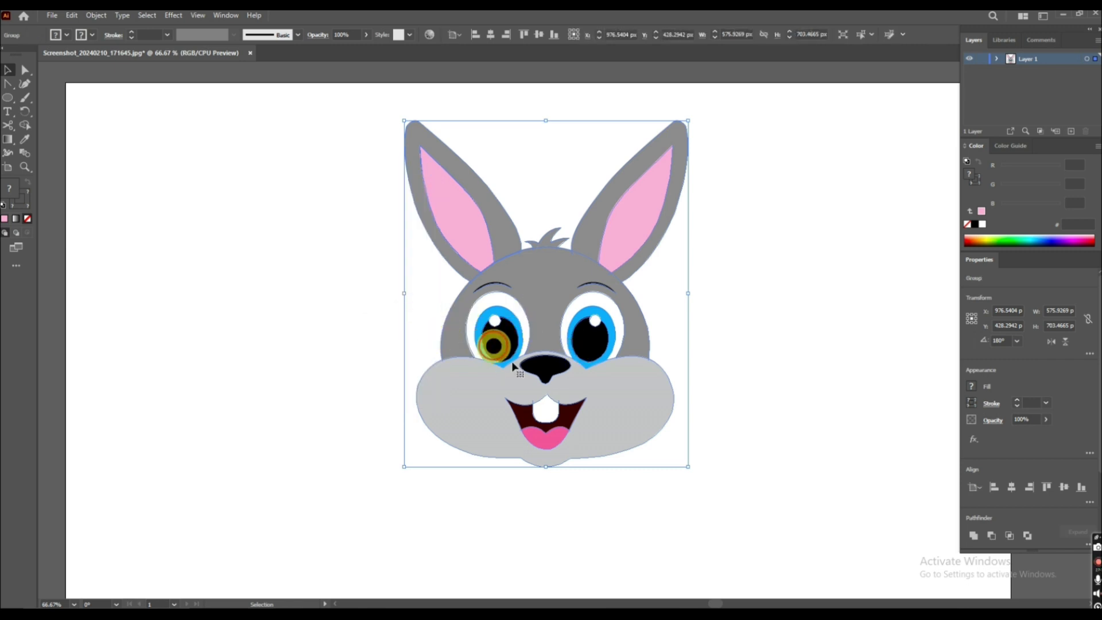
pyautogui.click(786, 398)
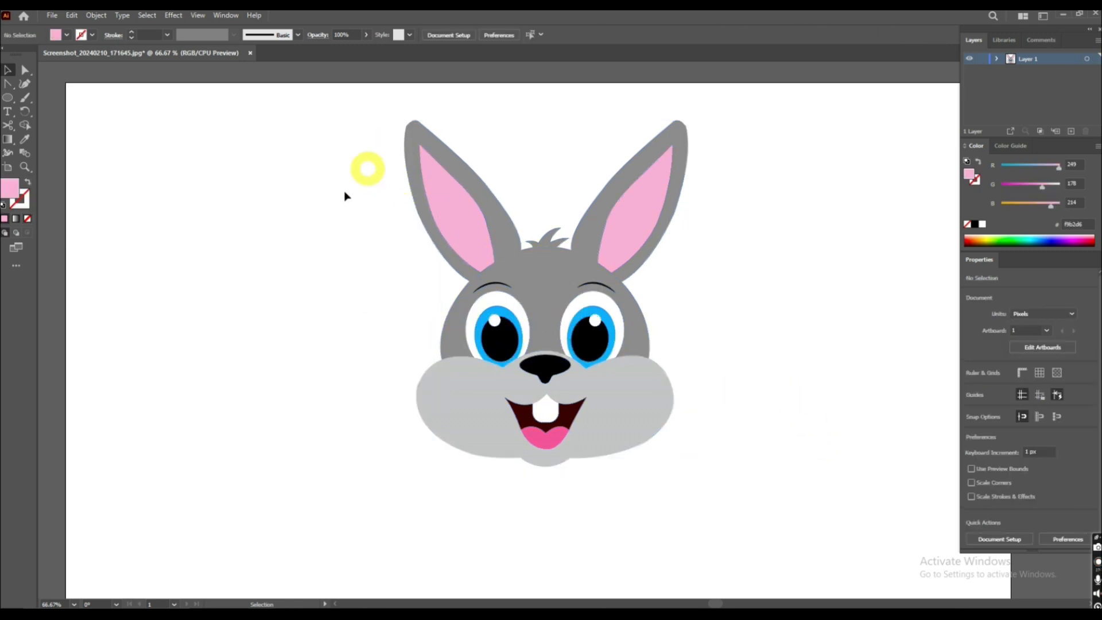
# Apply the Inflate 3D type from the 3D and Materials settings to the grouped rabbit face
pyautogui.moveTo(394, 115); pyautogui.dragTo(738, 468)
pyautogui.click(226, 15)
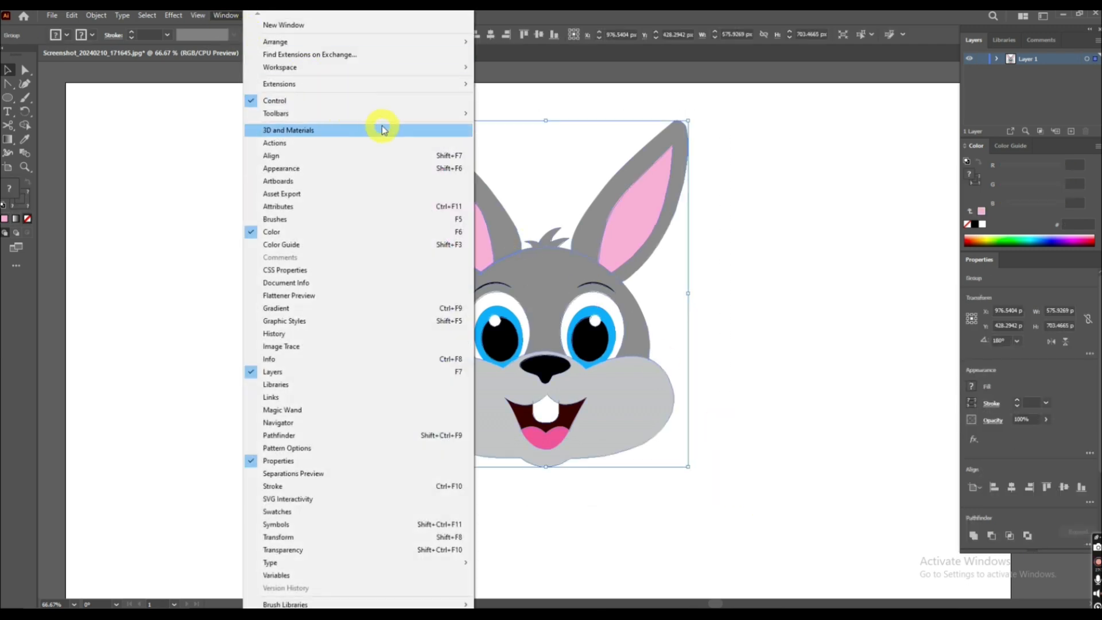
pyautogui.click(339, 131)
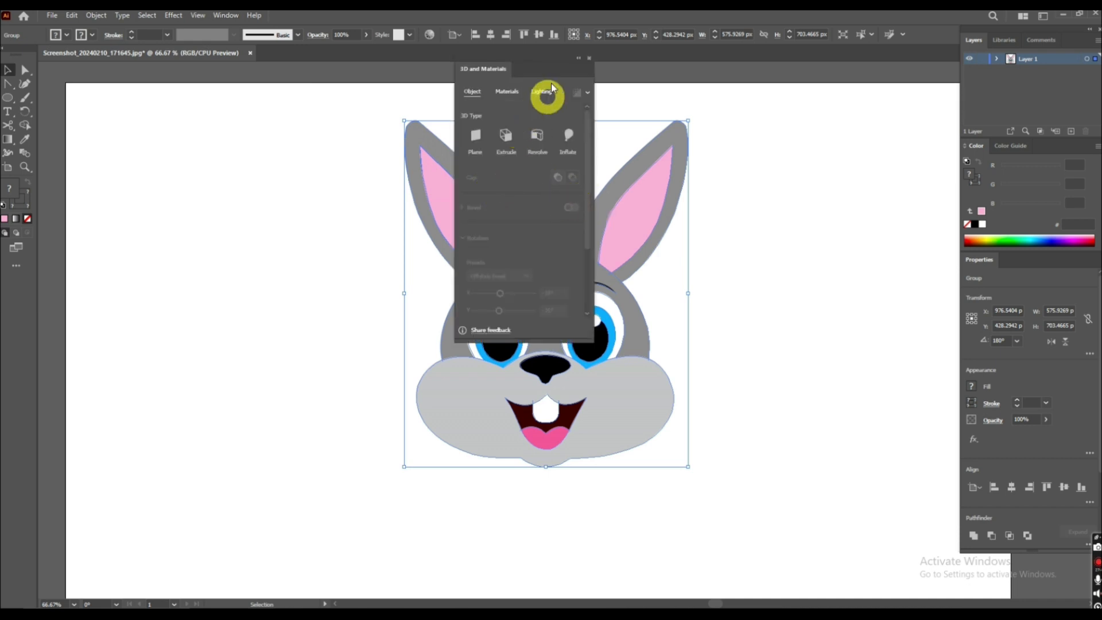
pyautogui.moveTo(542, 63); pyautogui.dragTo(844, 112)
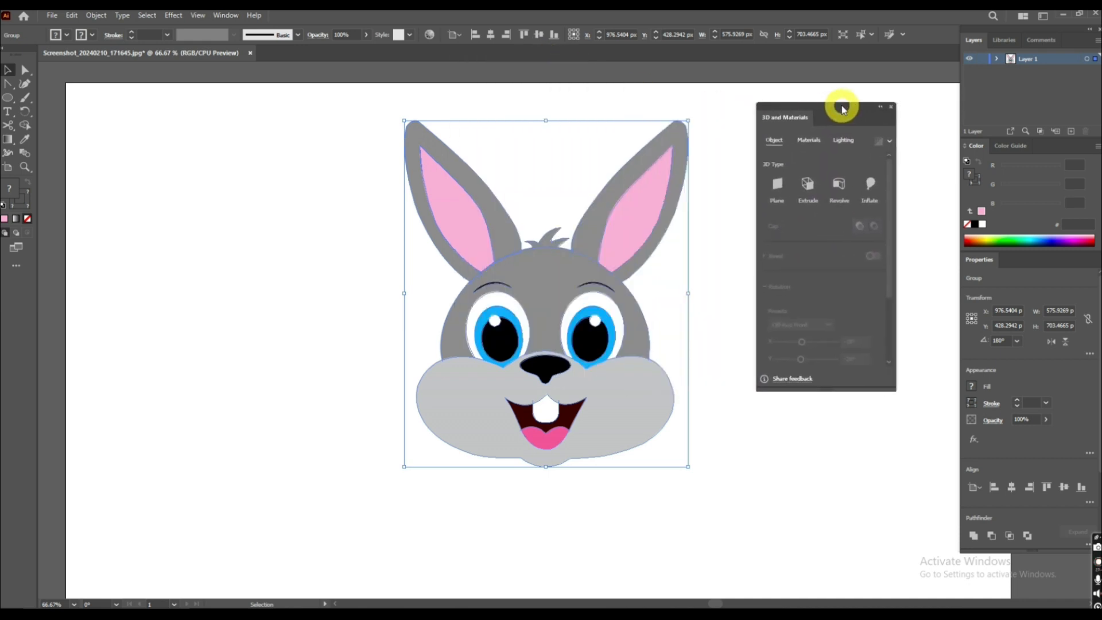
pyautogui.click(871, 191)
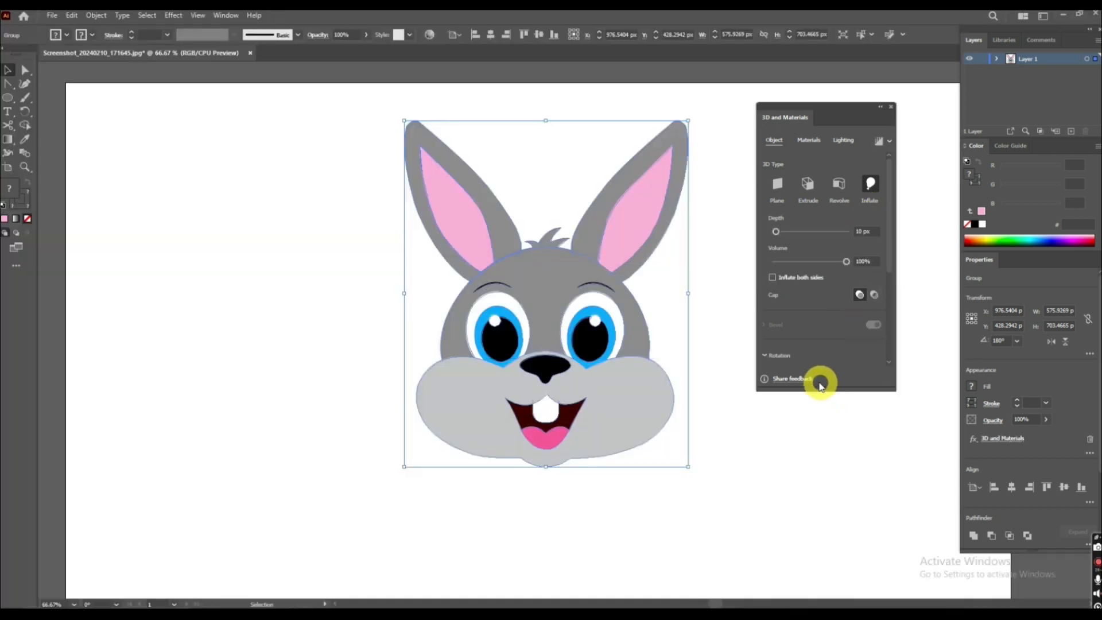
pyautogui.moveTo(829, 387); pyautogui.dragTo(855, 510)
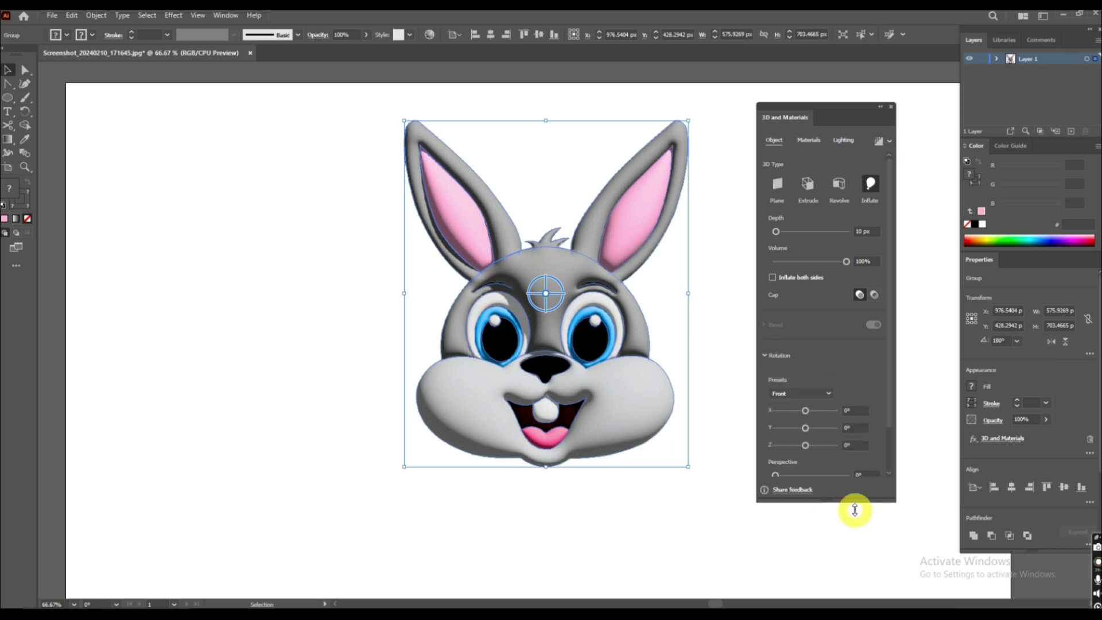
# Set the inflated rabbit's base material roughness to 0.45 and edit its metallic value
pyautogui.click(810, 143)
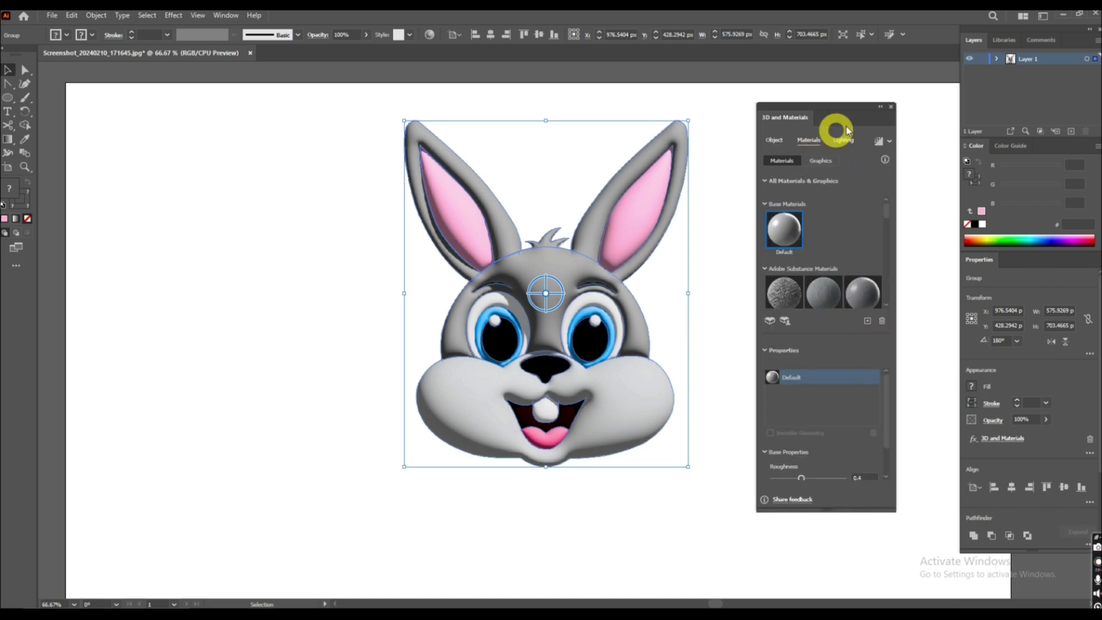
pyautogui.scroll(-1, 866, 445)
pyautogui.click(863, 442)
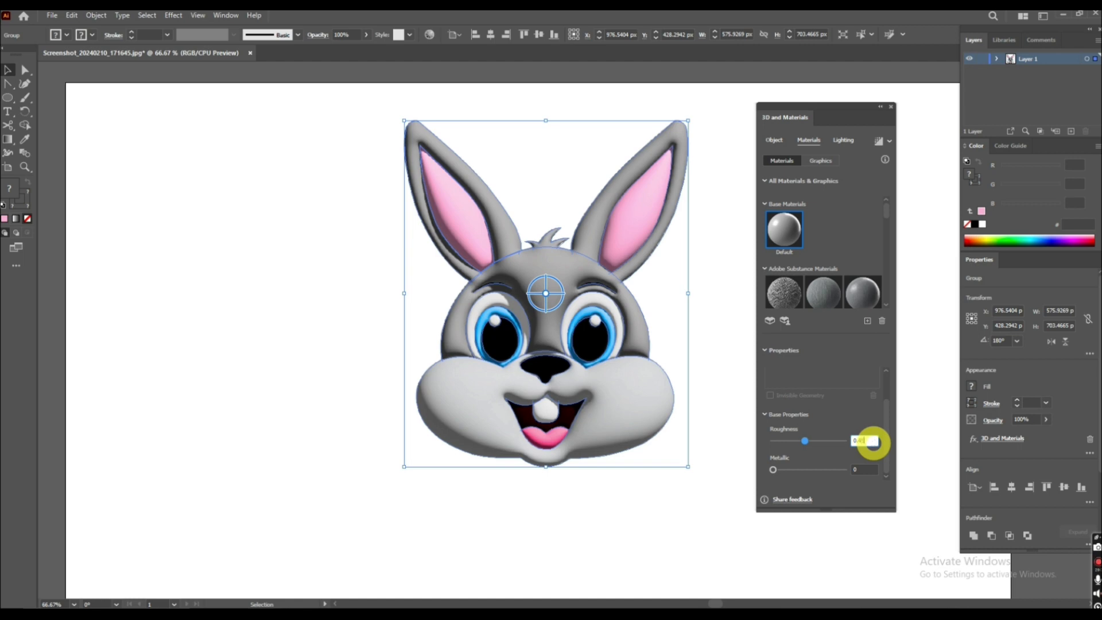
pyautogui.click(862, 468)
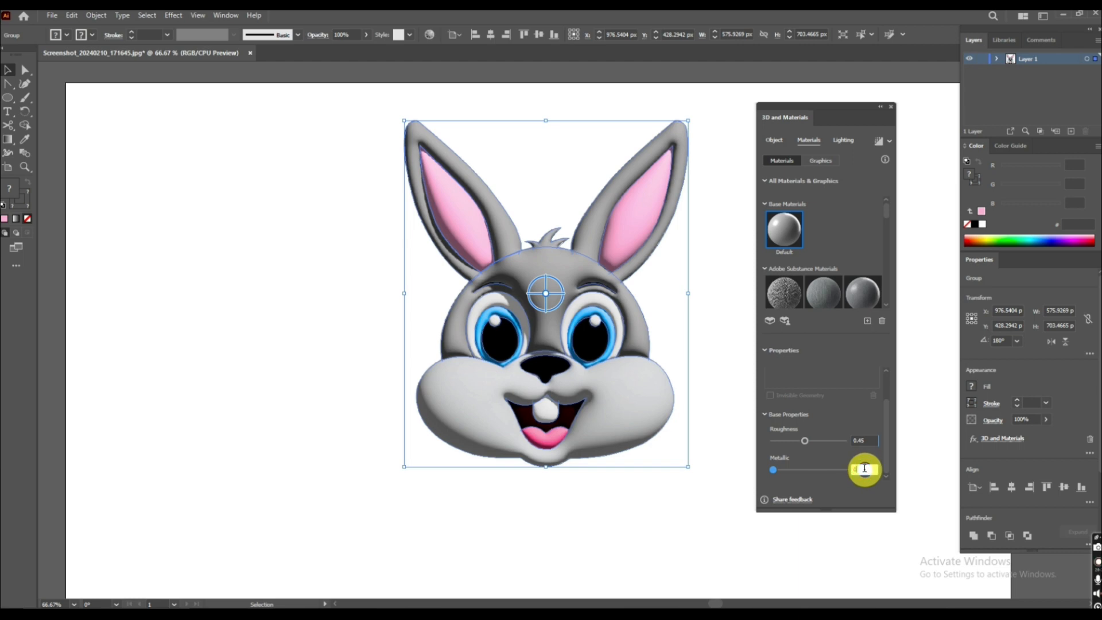
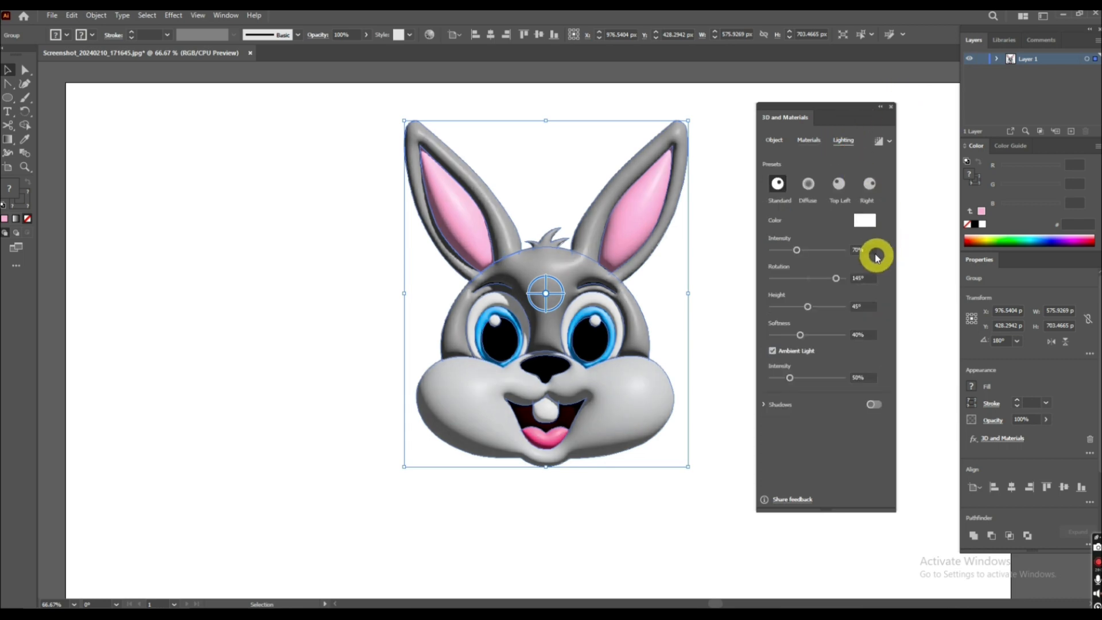
# Set the rabbit's main light to 90% intensity, 120° rotation and 40° height
pyautogui.click(864, 250)
pyautogui.write('90')
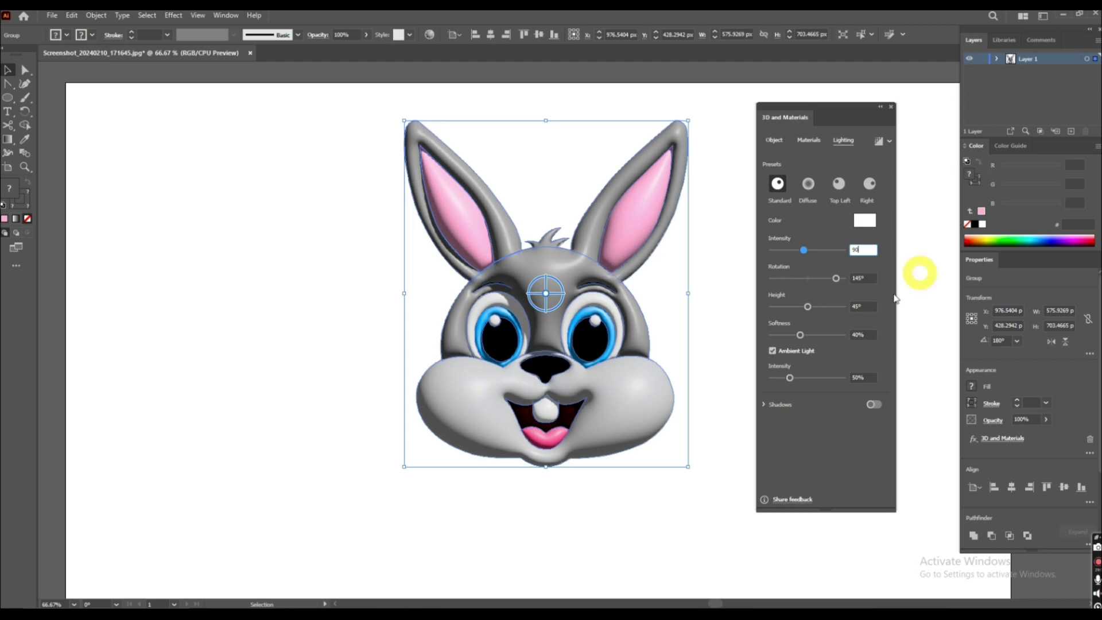
pyautogui.click(862, 279)
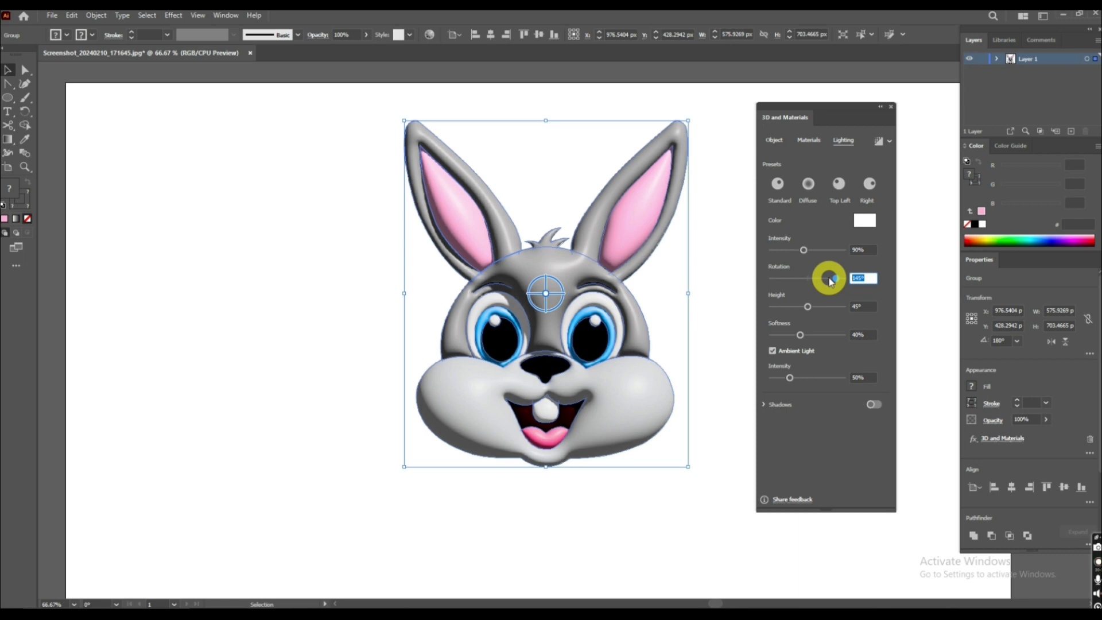
pyautogui.write('1')
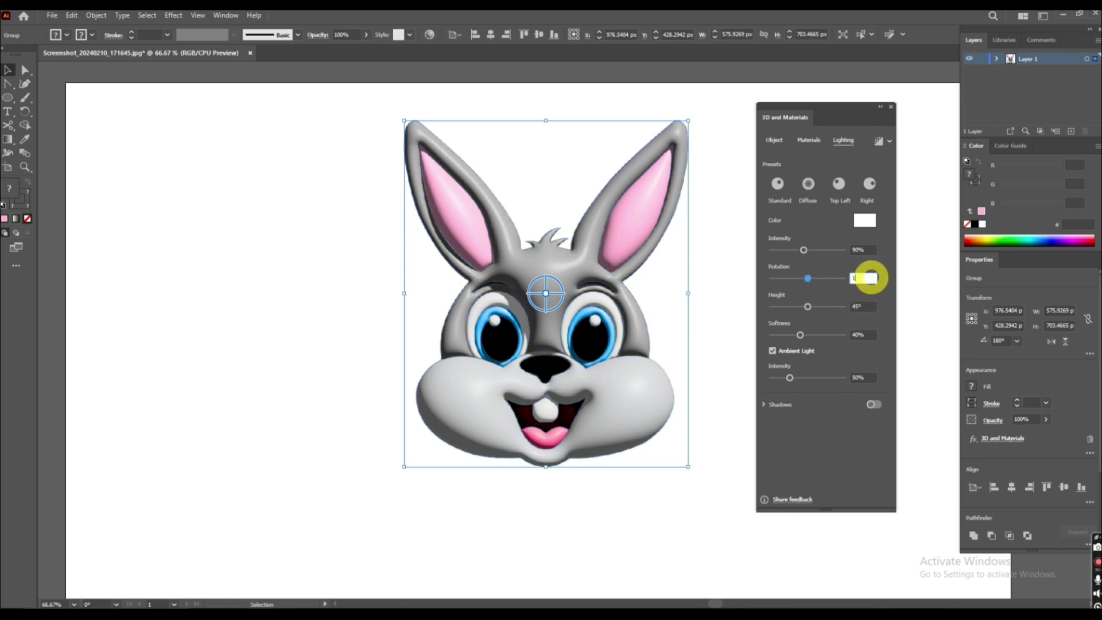
pyautogui.write('20')
pyautogui.click(865, 306)
pyautogui.write('40')
# Set the light's softness to 90% and the ambient light intensity to 60%
pyautogui.click(864, 333)
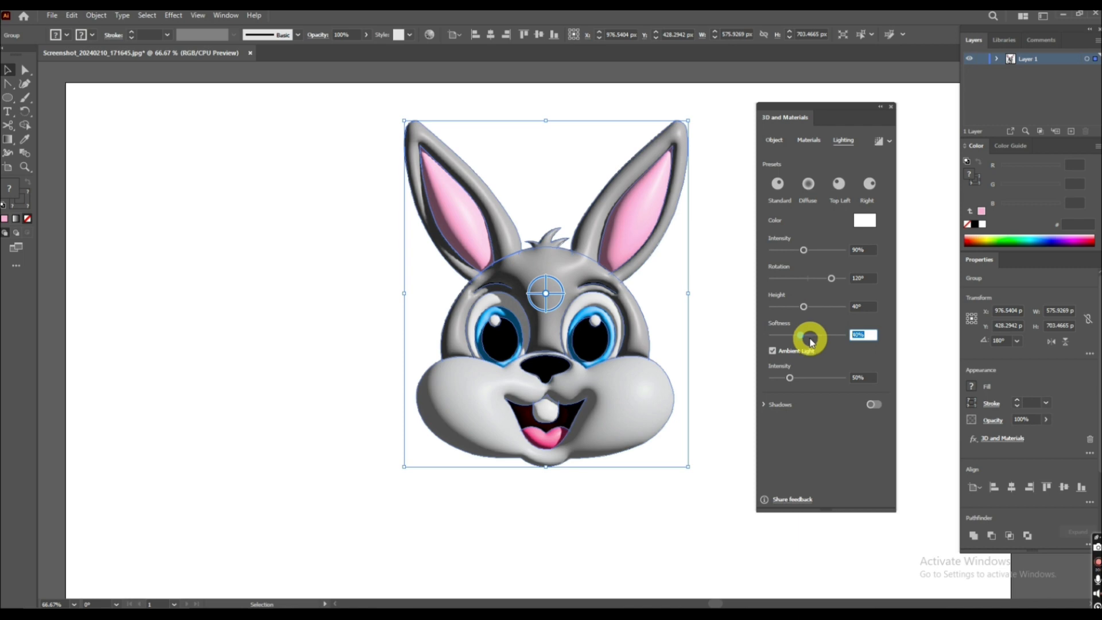
pyautogui.write('90')
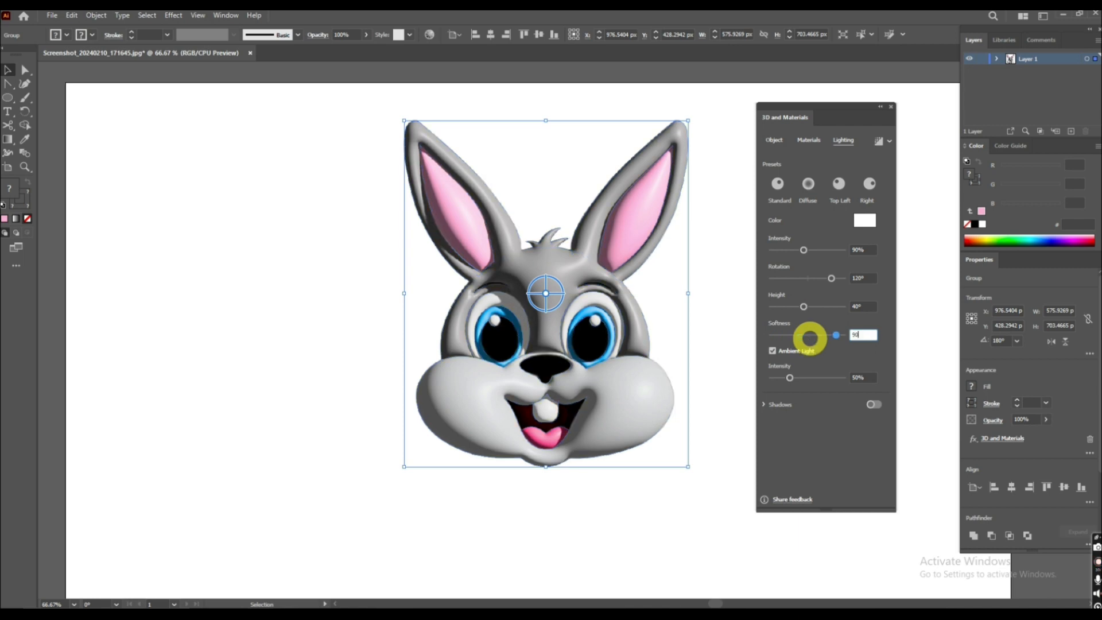
pyautogui.click(864, 378)
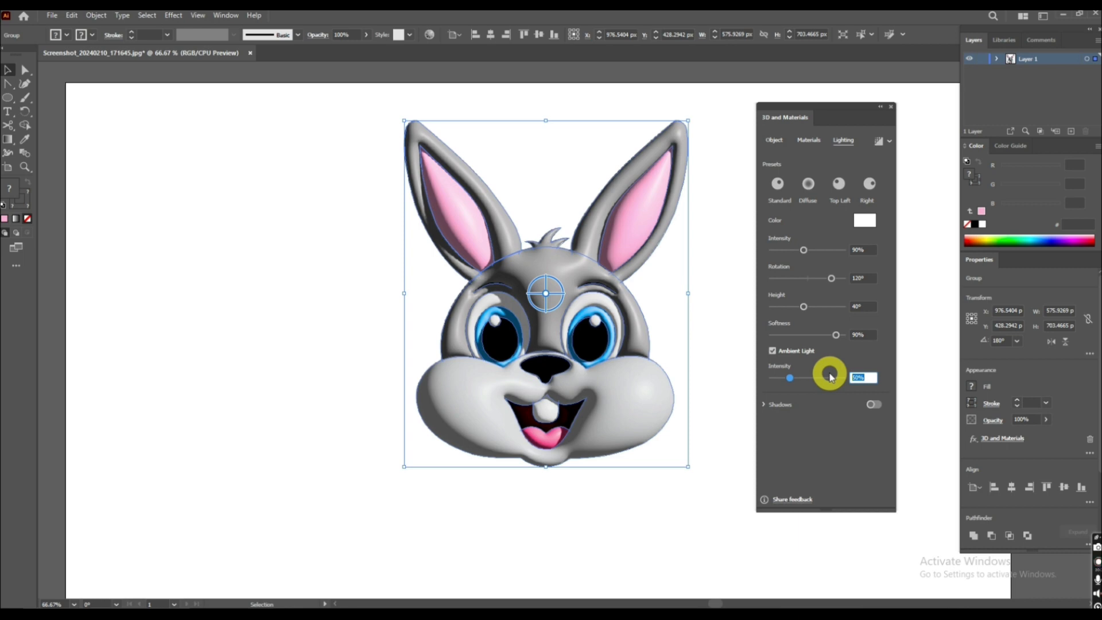
pyautogui.write('60')
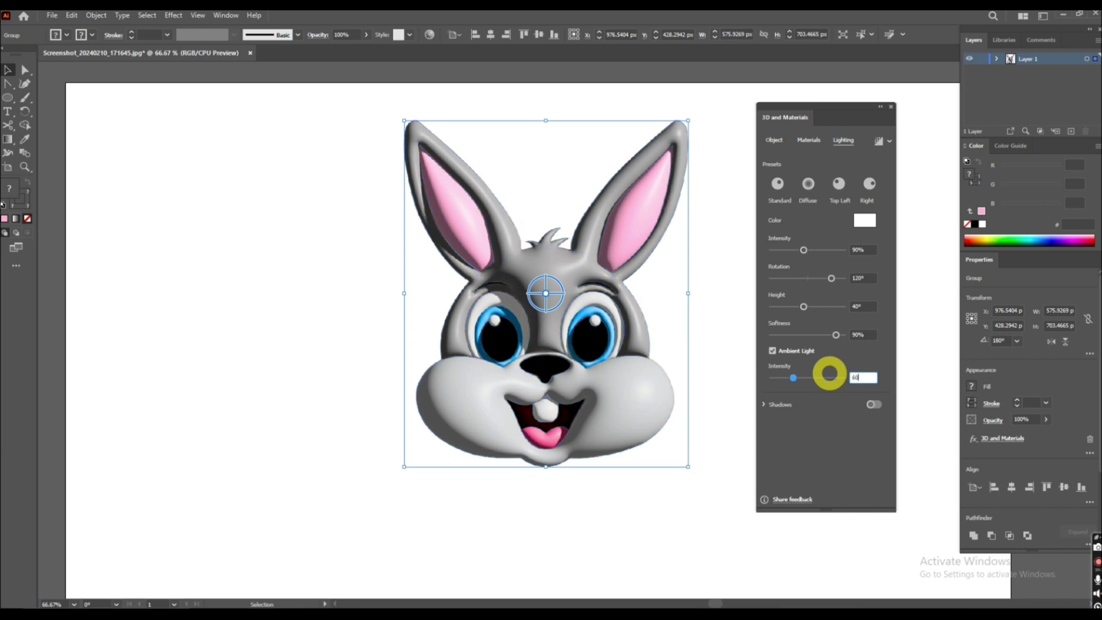
# Turn on a shadow behind the rabbit and set its shadow bounds to 151%
pyautogui.click(877, 404)
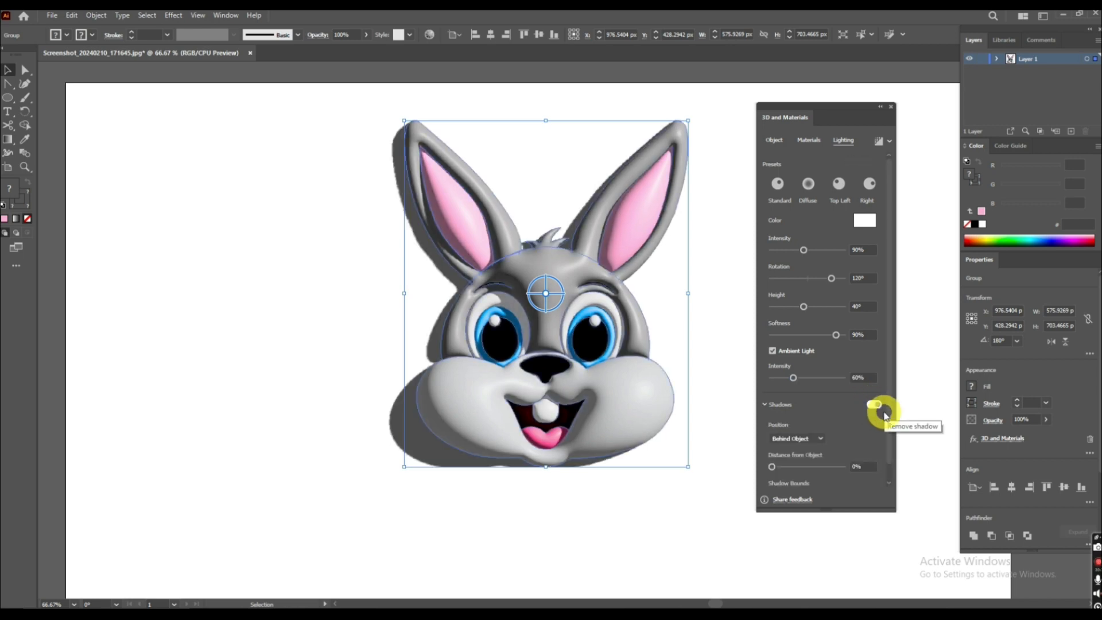
pyautogui.scroll(-1, 884, 415)
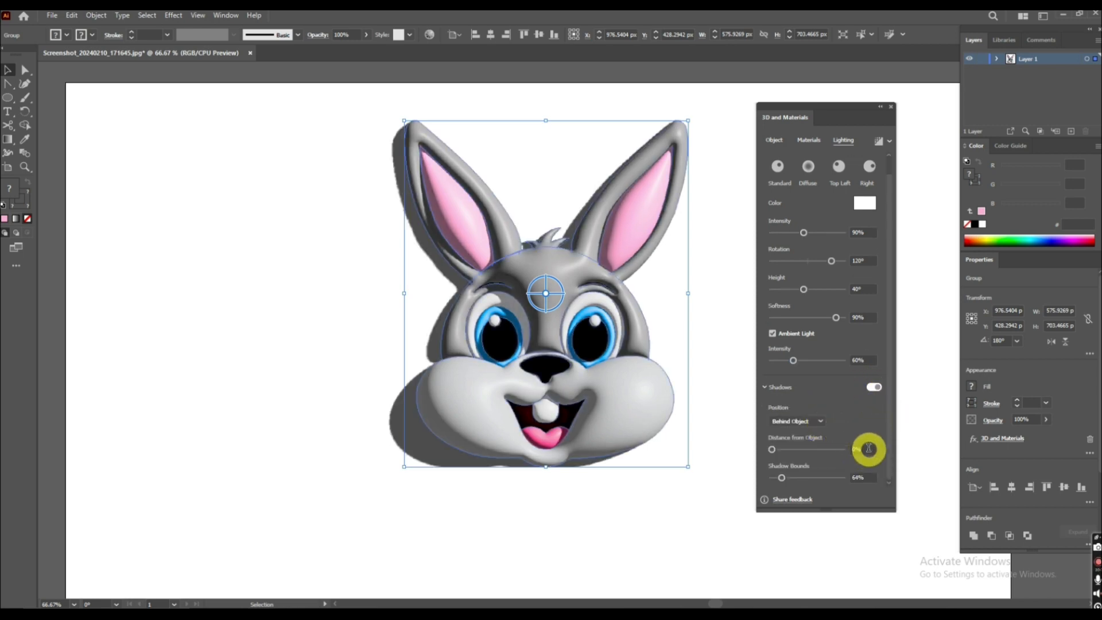
pyautogui.press('Tab')
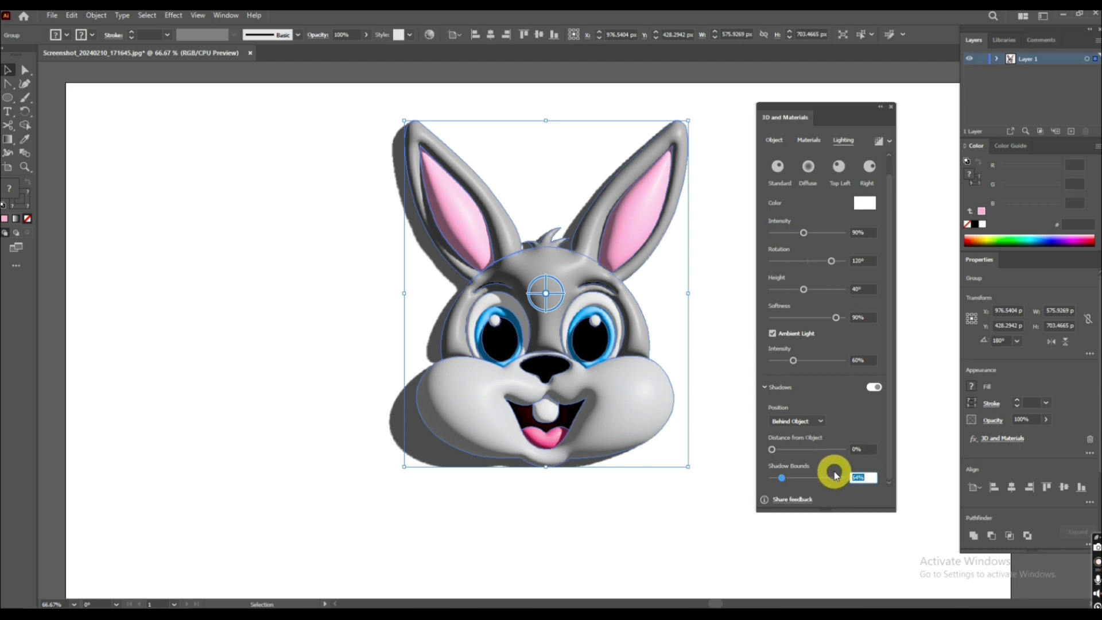
pyautogui.write('153')
pyautogui.press('Return')
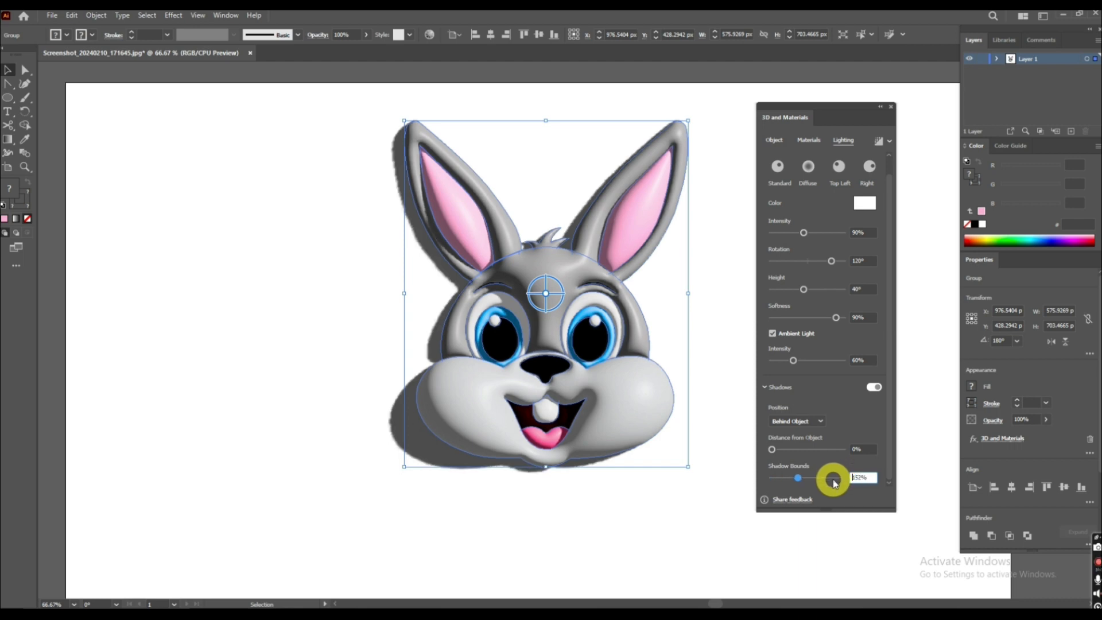
pyautogui.press('Down')
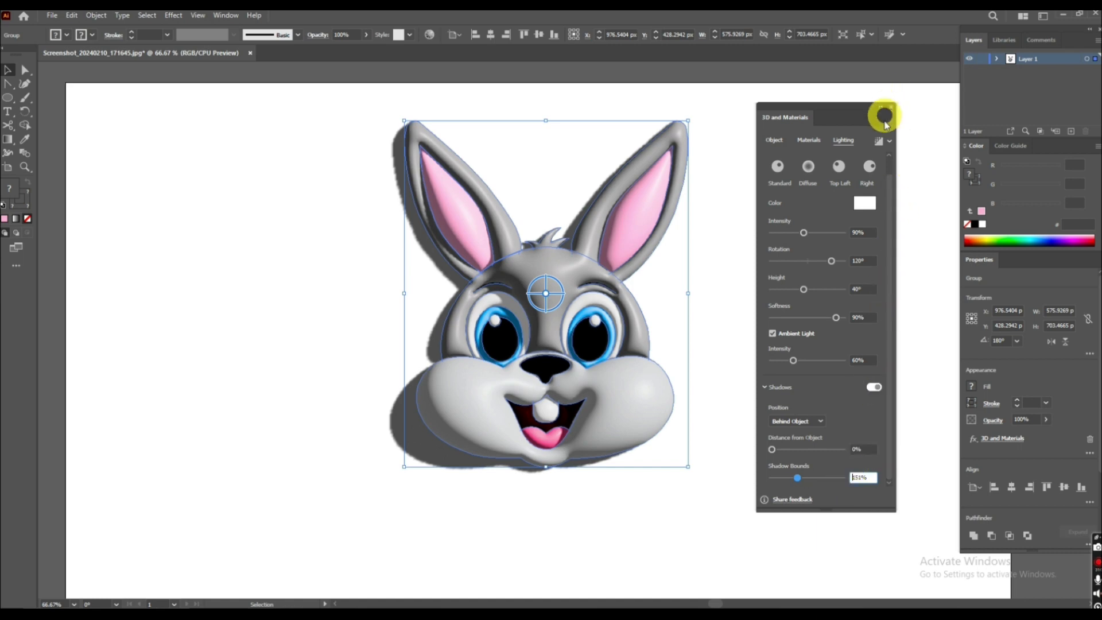
# Render the inflated rabbit with ray tracing, close the 3D settings and deselect the artwork
pyautogui.click(882, 142)
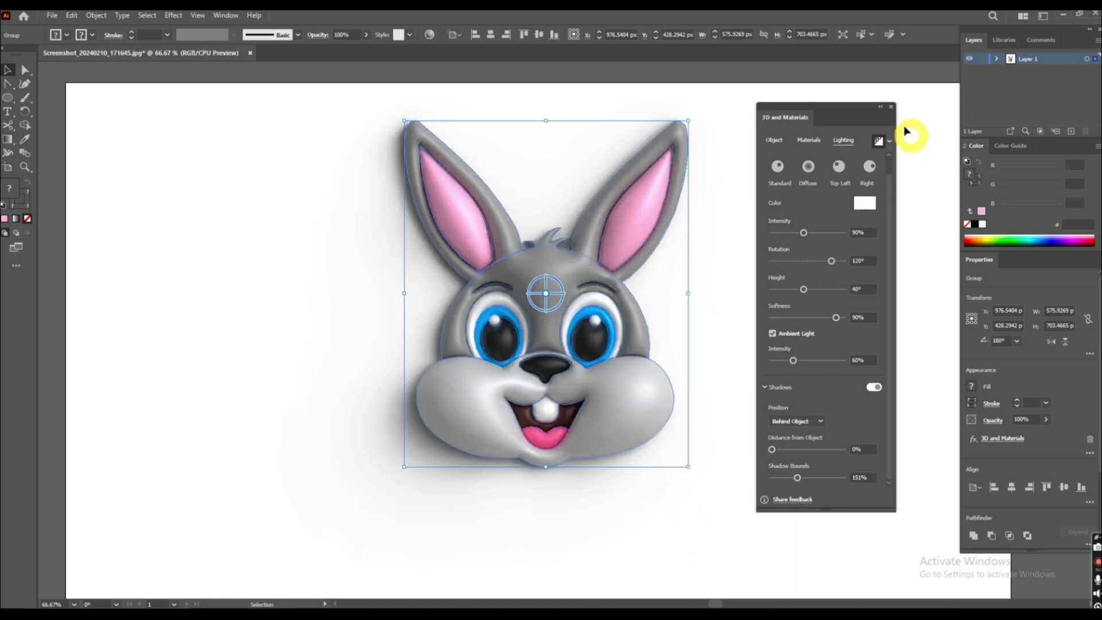
pyautogui.click(891, 106)
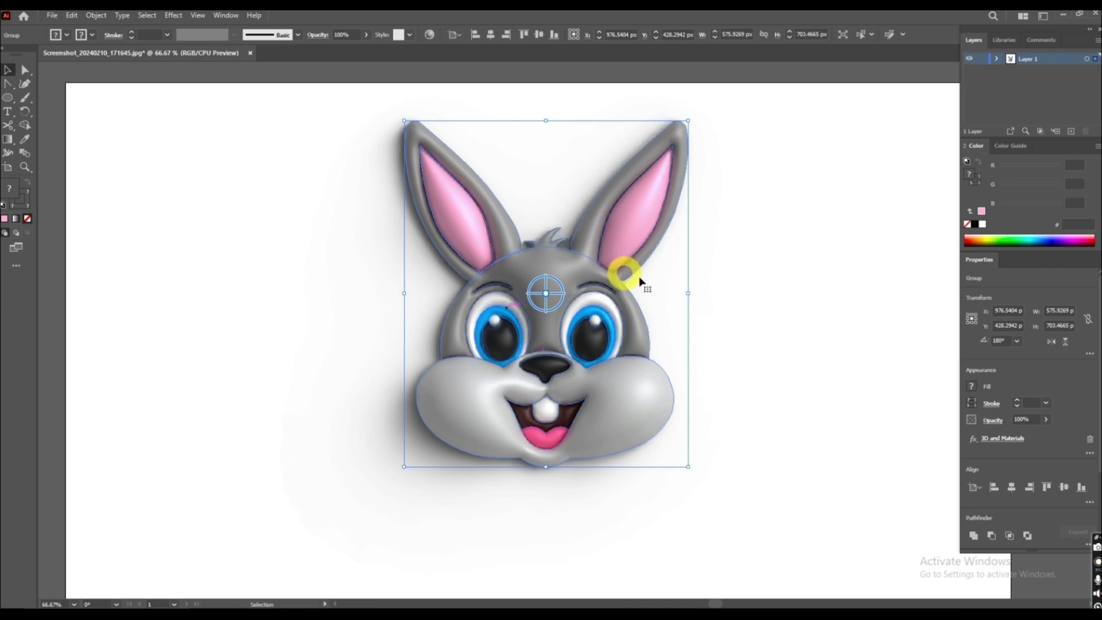
pyautogui.click(731, 312)
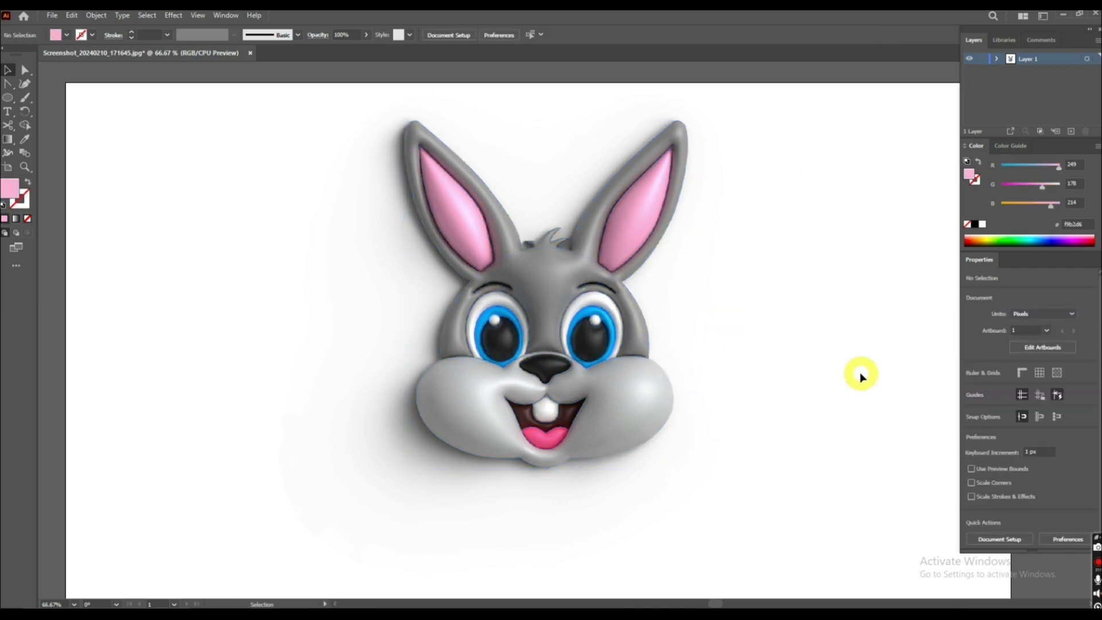
pyautogui.keyDown('alt'); pyautogui.scroll(-2, 740, 362); pyautogui.keyUp('alt')
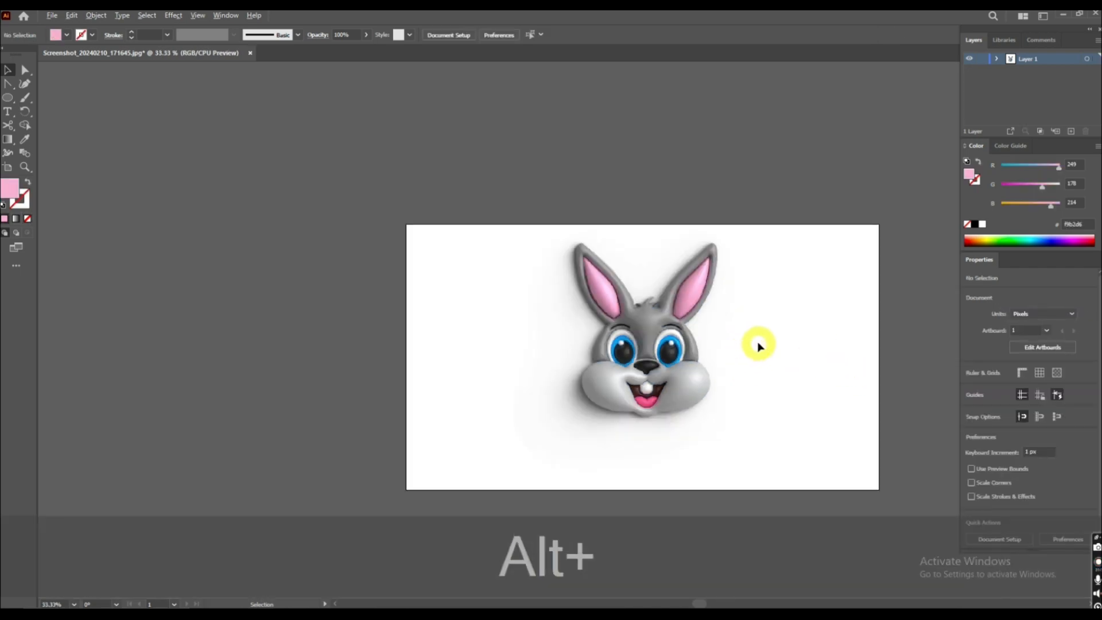
pyautogui.keyDown('alt'); pyautogui.scroll(2, 758, 345); pyautogui.keyUp('alt')
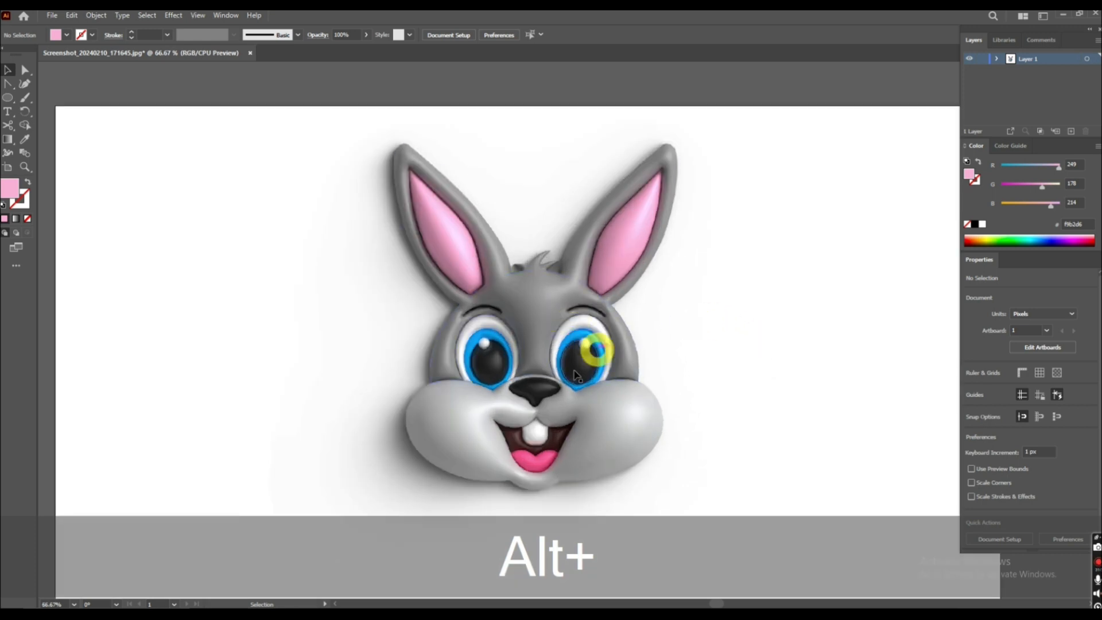